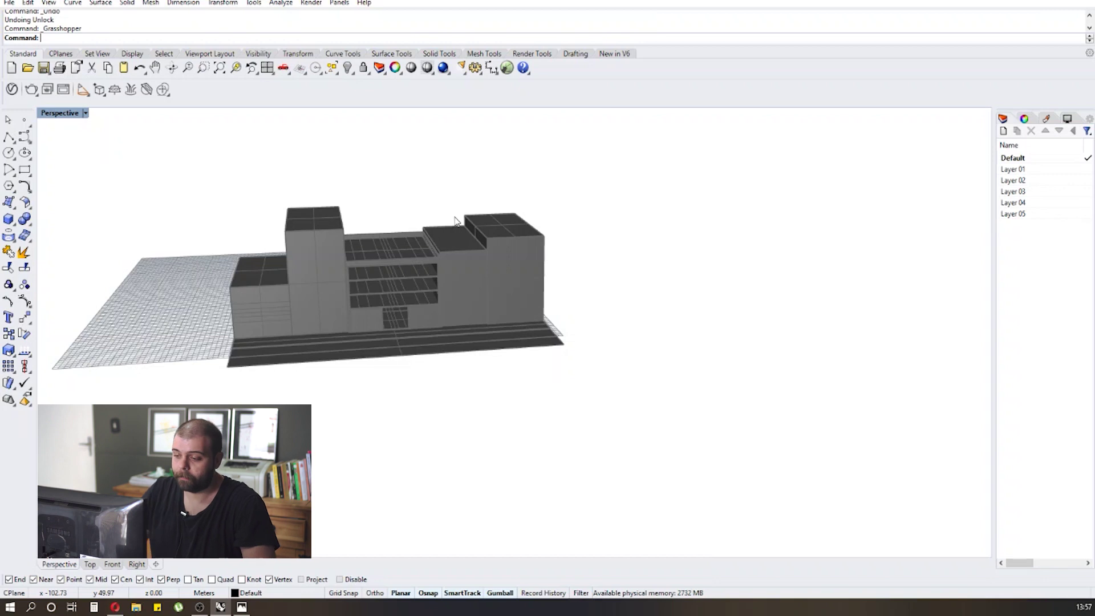
Zoom in on the building and start the corner-to-corner Plane tool from the Surface Creation flyout.
scroll(409, 227, "up", 3)
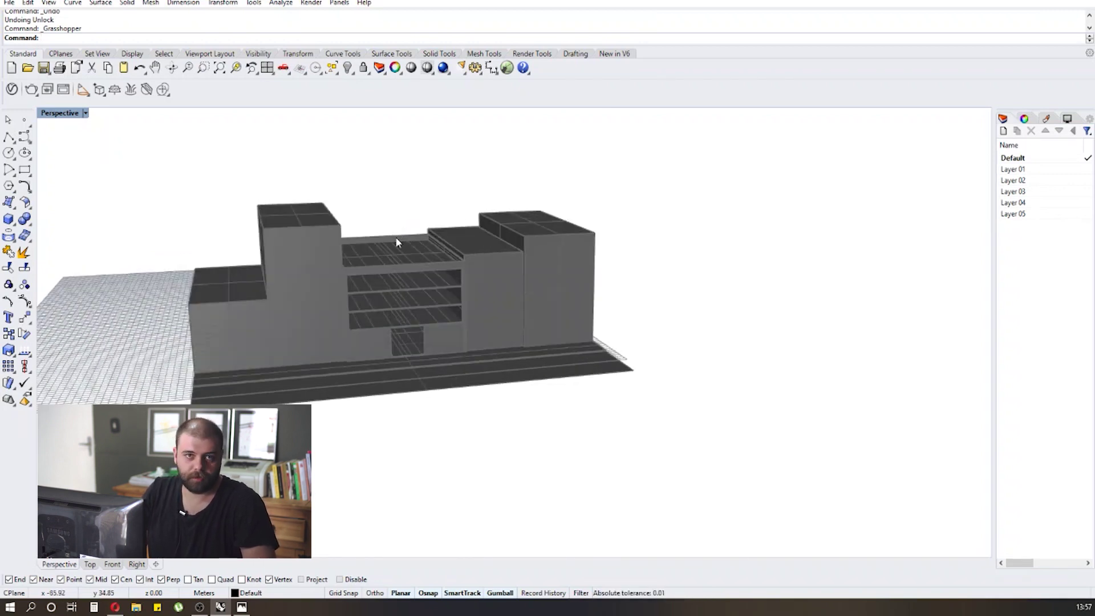
right_click_drag(396, 239, 419, 226)
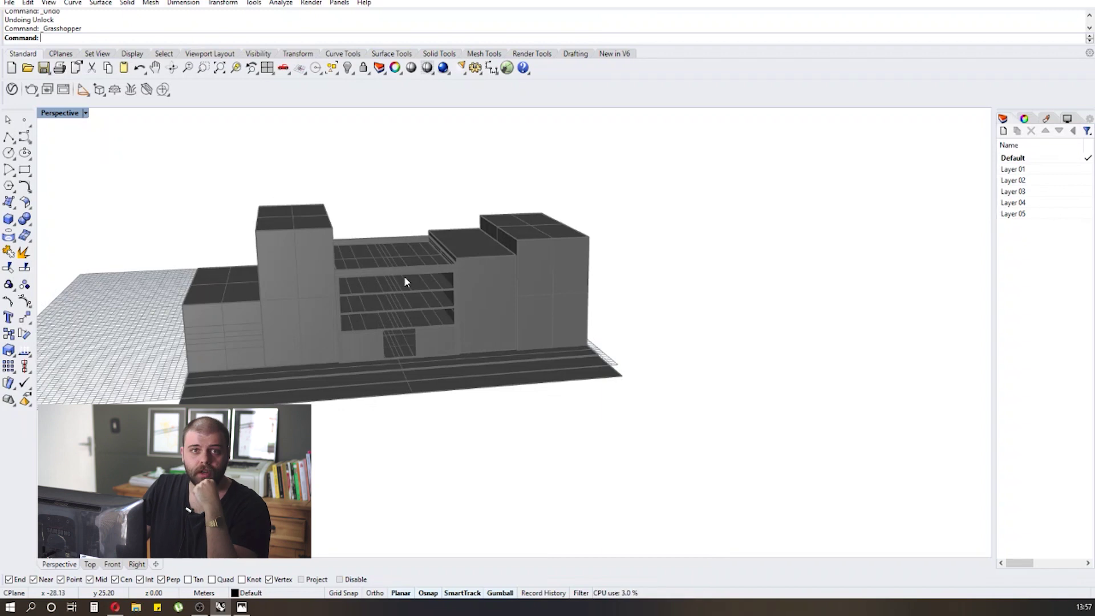
scroll(433, 262, "up", 2)
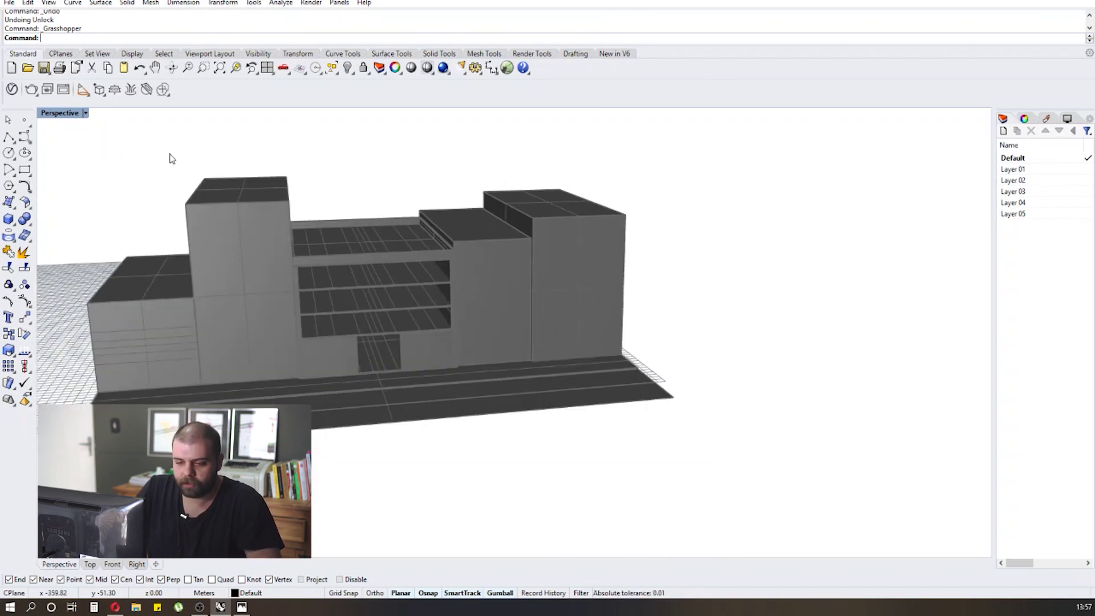
left_click(13, 210)
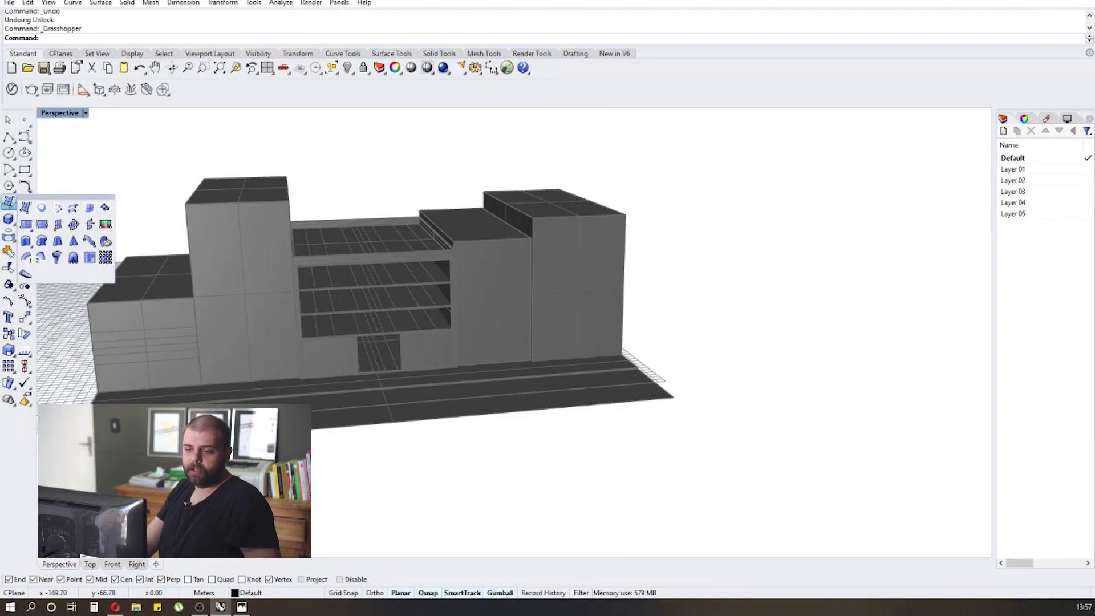
key("Escape")
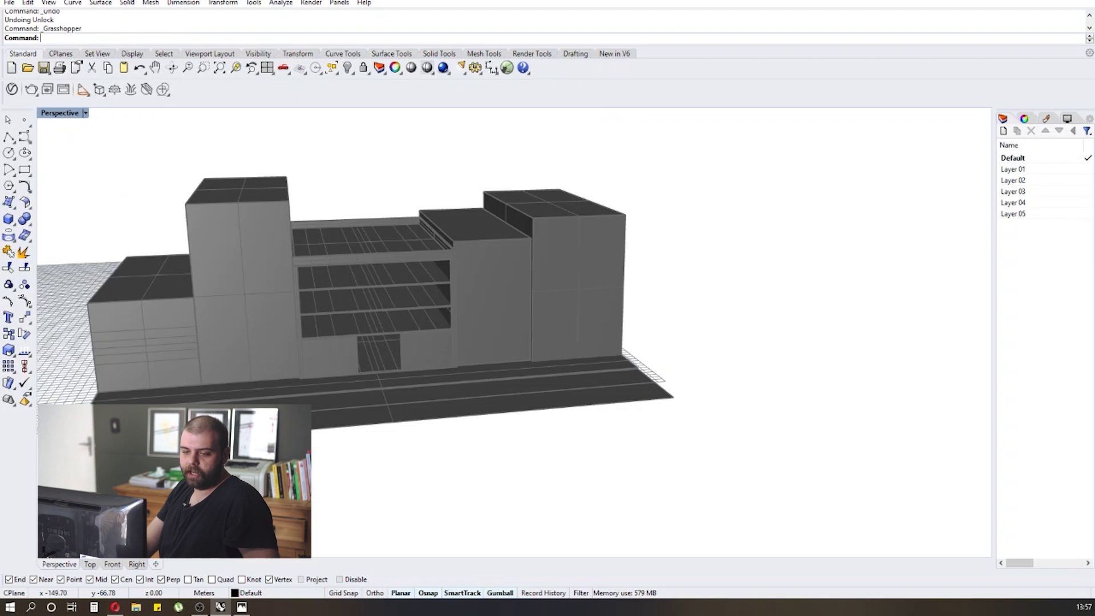
left_click(12, 209)
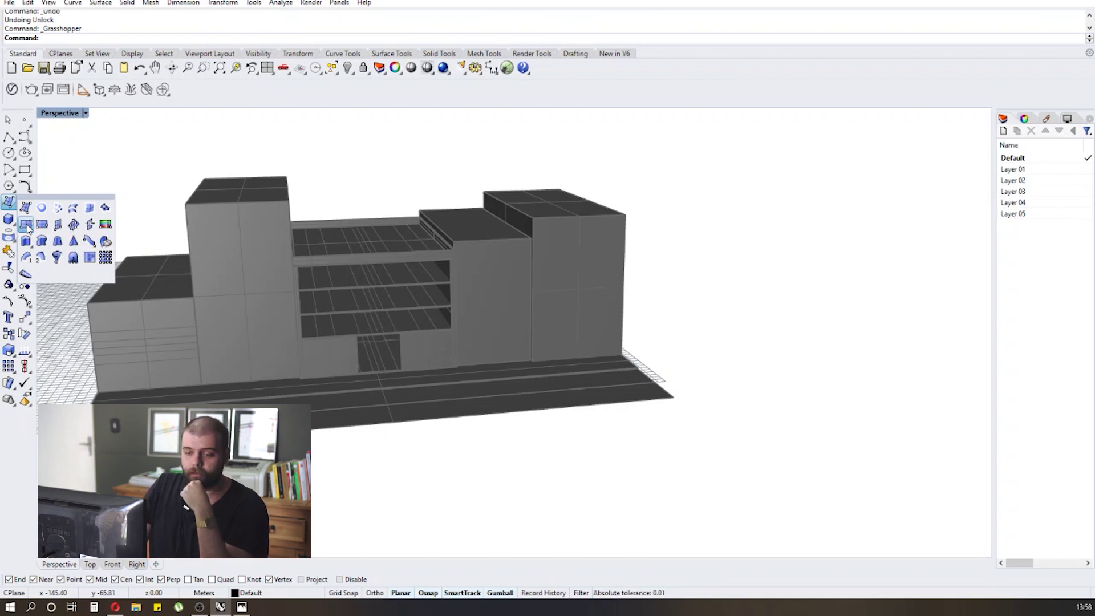
left_click(25, 225)
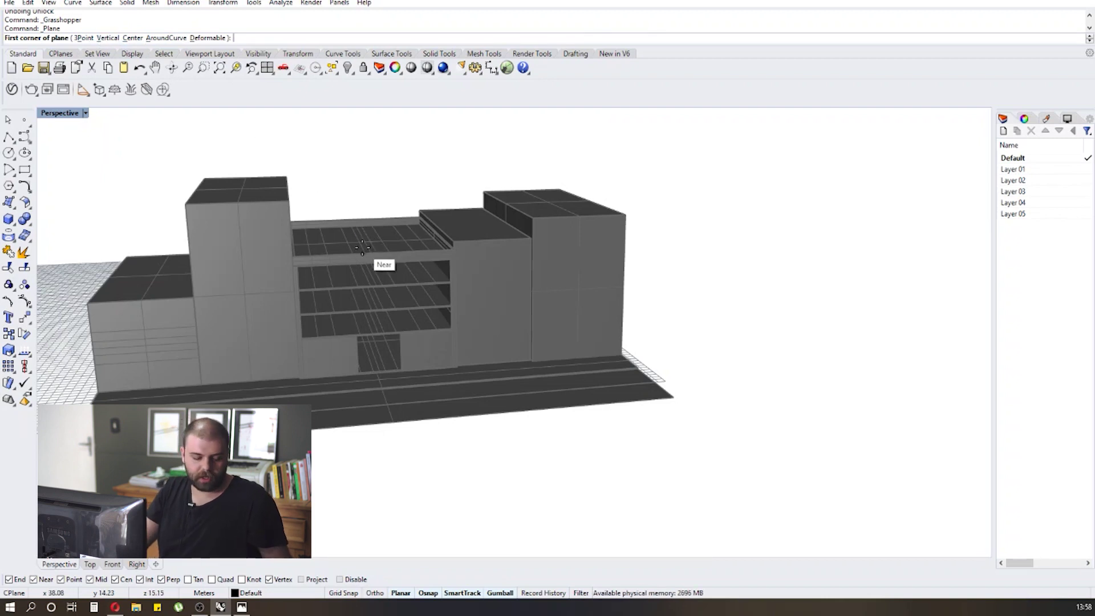
Make the plane Vertical and snap its first corner to the opening's shelf corner.
left_click(107, 38)
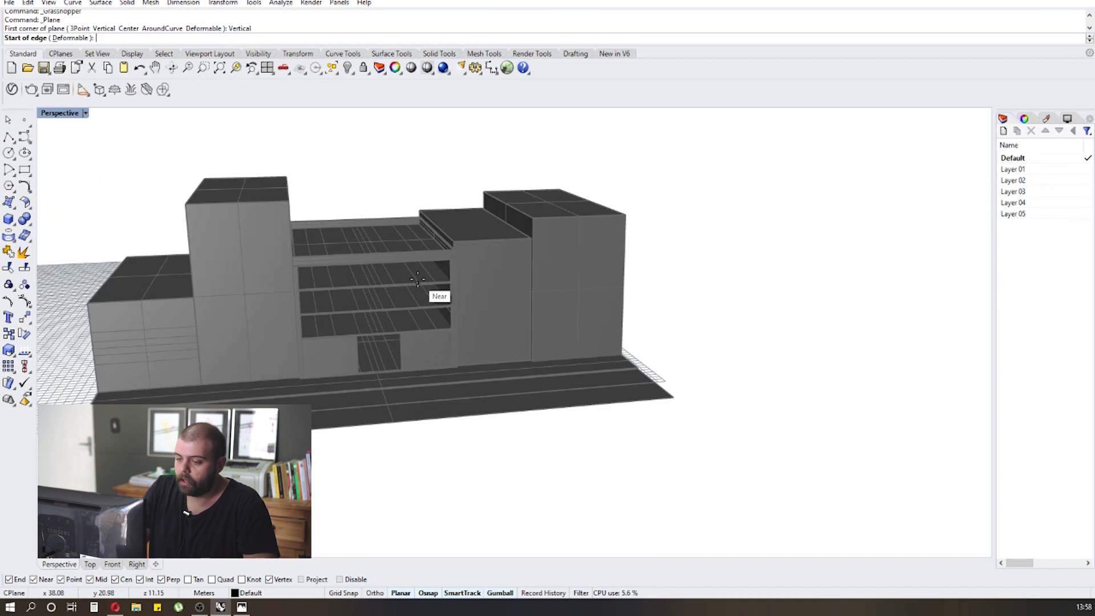
scroll(451, 226, "up", 4)
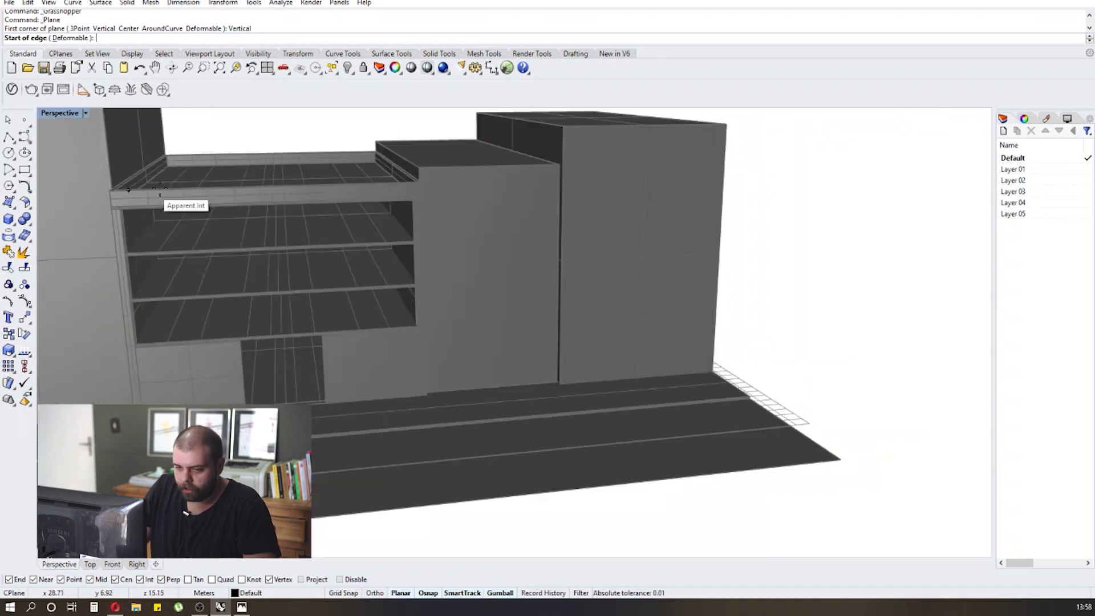
right_click_drag(128, 189, 125, 174)
scroll(428, 222, "down", 5)
right_click_drag(391, 206, 303, 198)
scroll(209, 151, "up", 2)
scroll(208, 150, "up", 8)
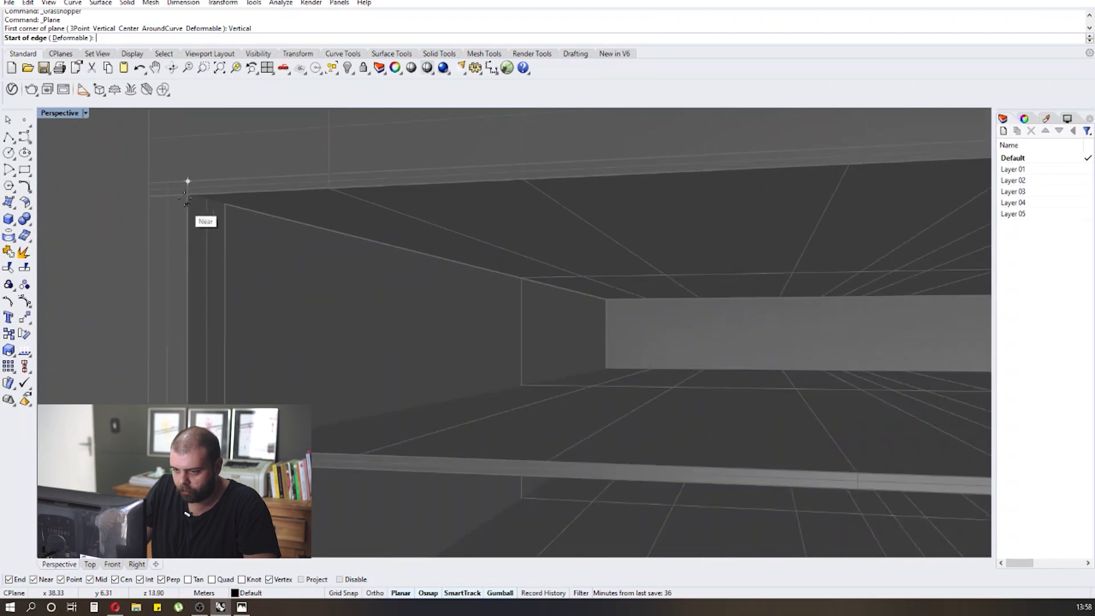
left_click(188, 195)
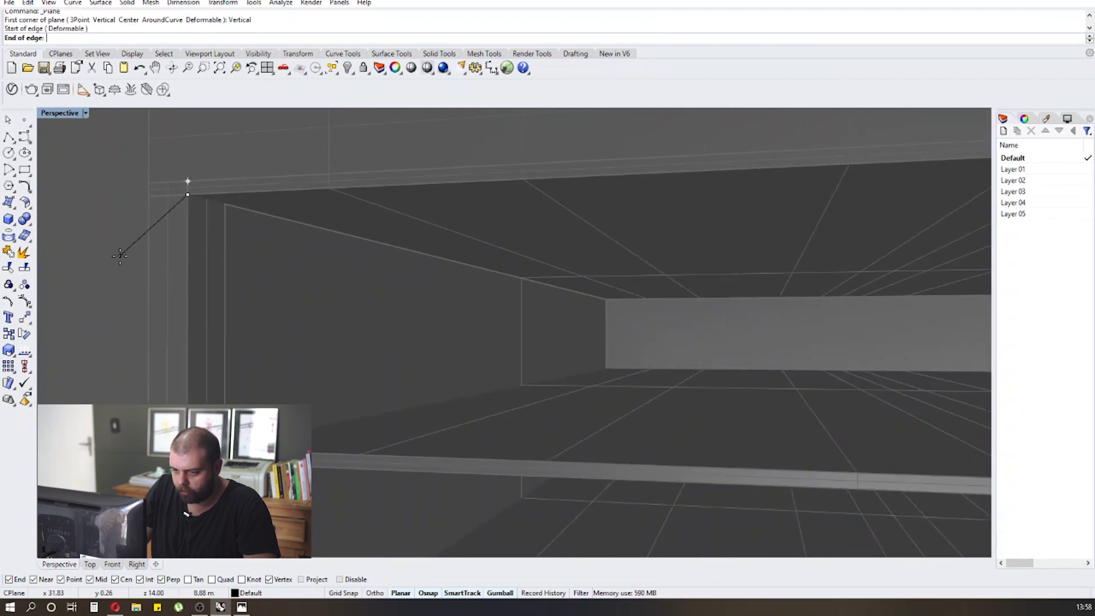
scroll(154, 274, "down", 6)
scroll(289, 262, "up", 2)
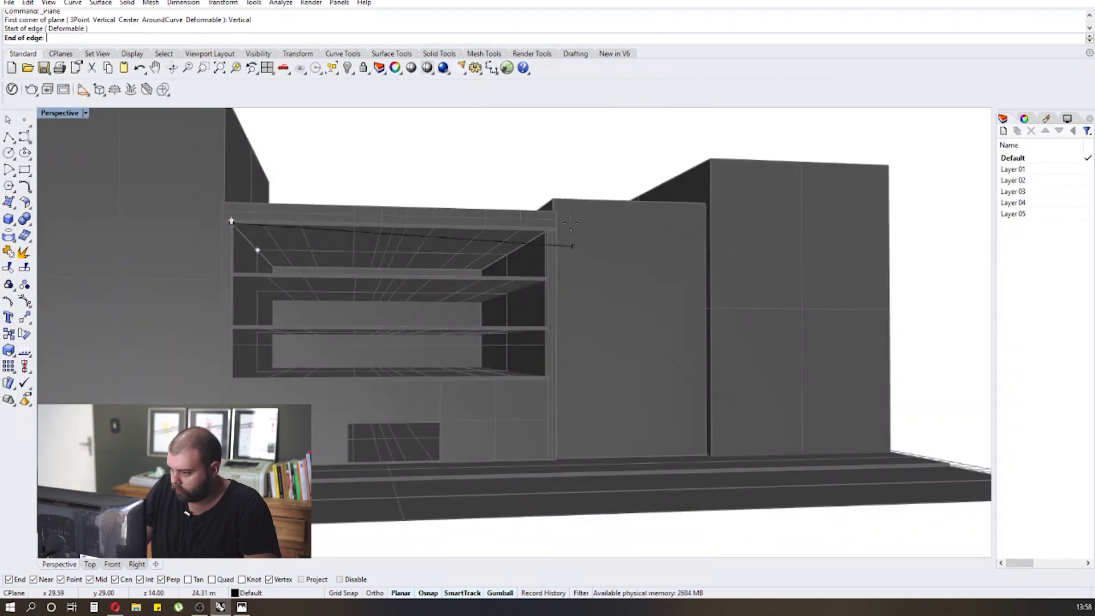
scroll(545, 239, "up", 4)
scroll(545, 239, "up", 3)
Snap the plane's edge end to the top corner and its height to the lower corner.
left_click(557, 231)
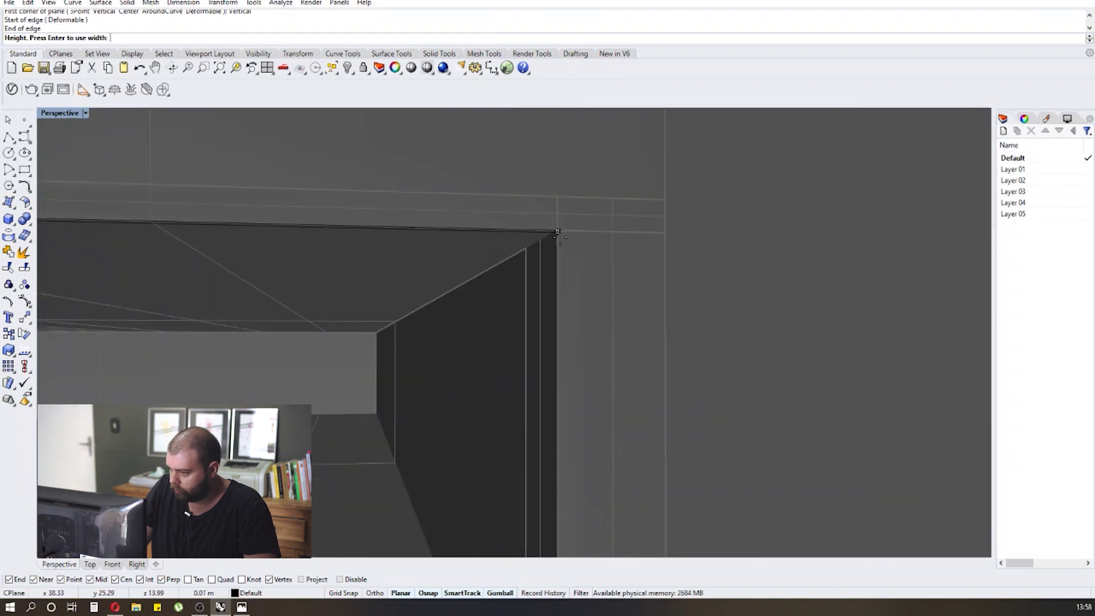
scroll(550, 215, "down", 5)
scroll(557, 362, "up", 6)
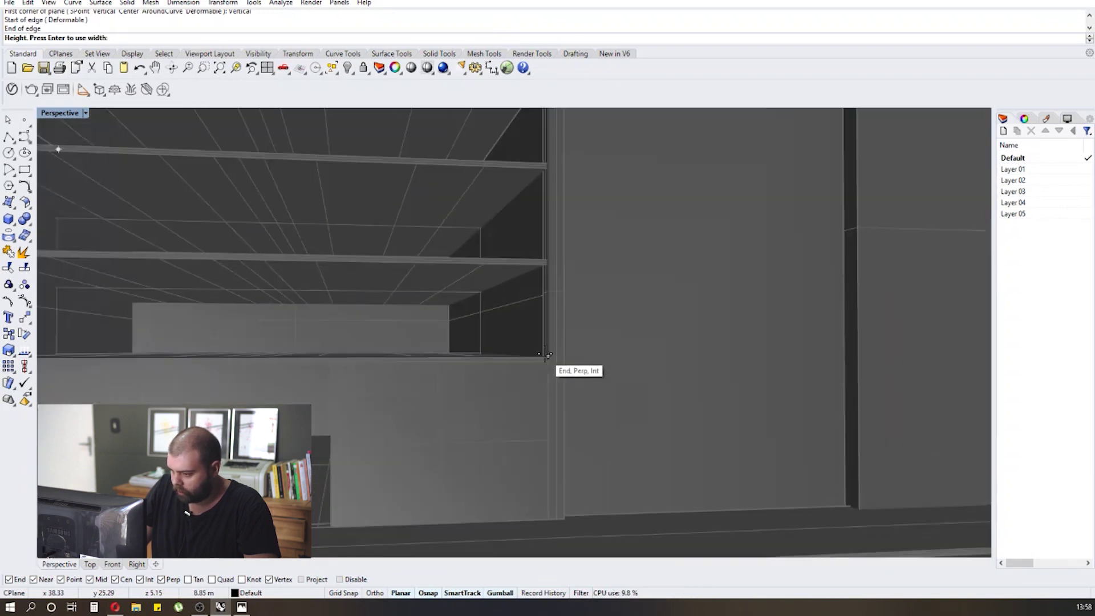
scroll(549, 356, "up", 2)
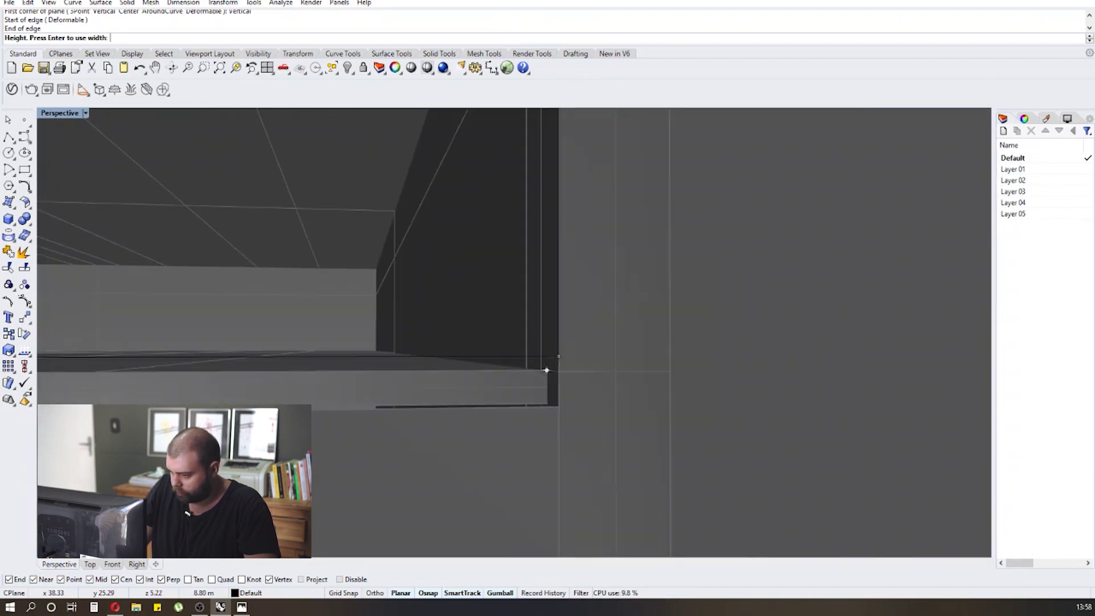
left_click(559, 405)
scroll(574, 433, "down", 8)
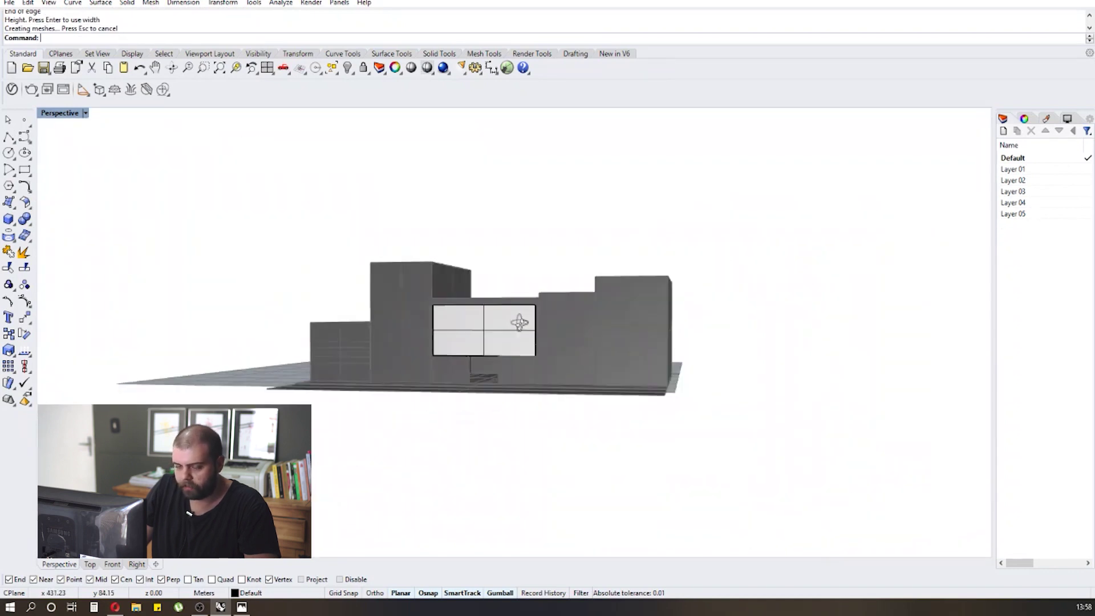
scroll(457, 360, "up", 8)
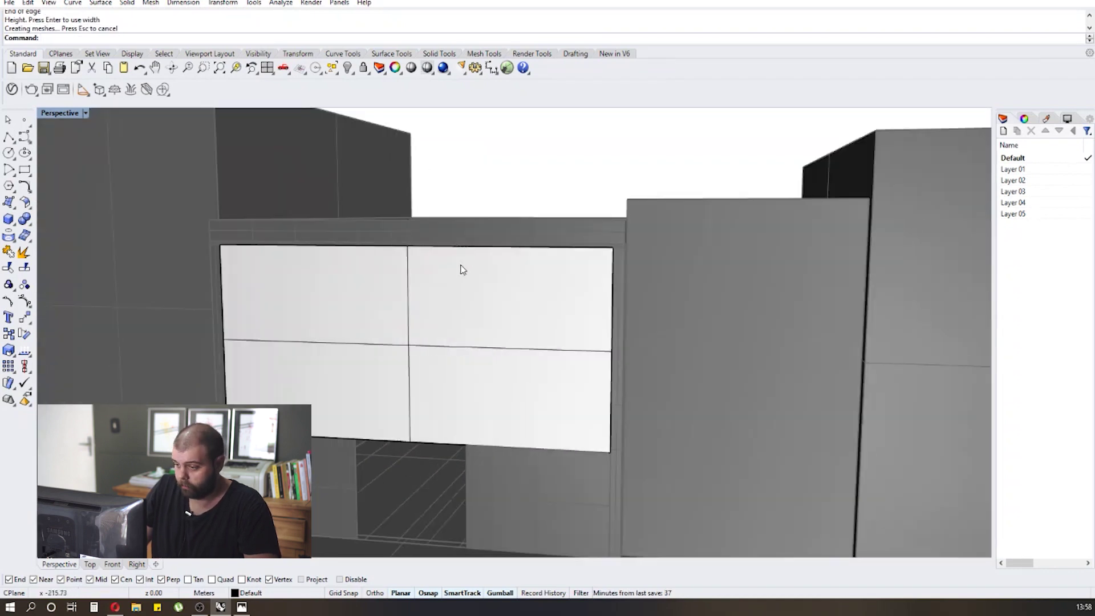
scroll(462, 268, "down", 5)
right_click_drag(458, 197, 469, 228)
scroll(469, 233, "down", 5)
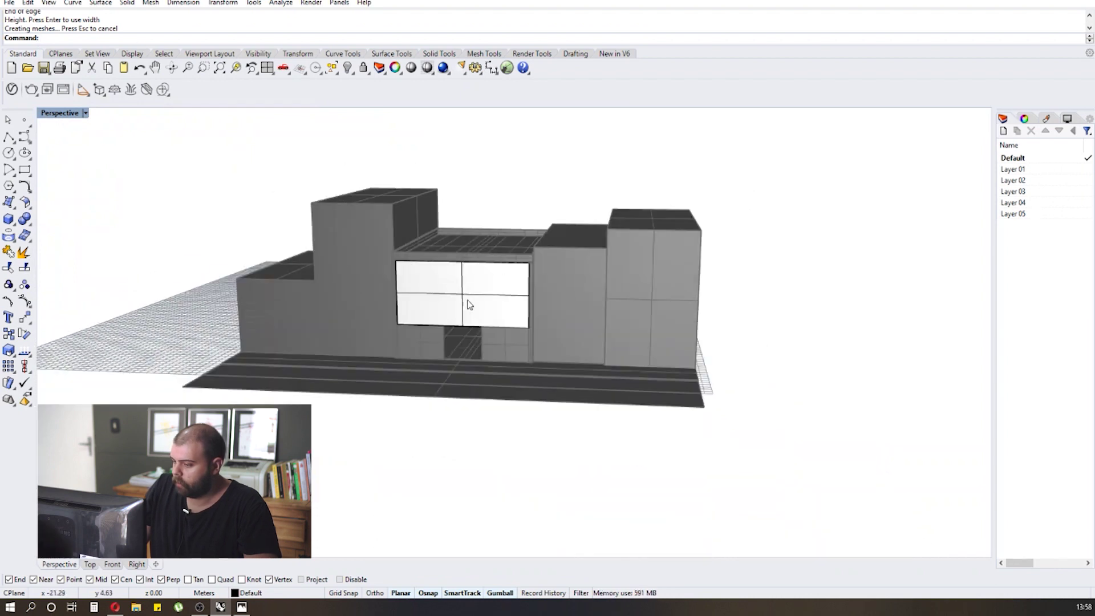
right_click_drag(469, 305, 480, 297)
scroll(495, 149, "up", 4)
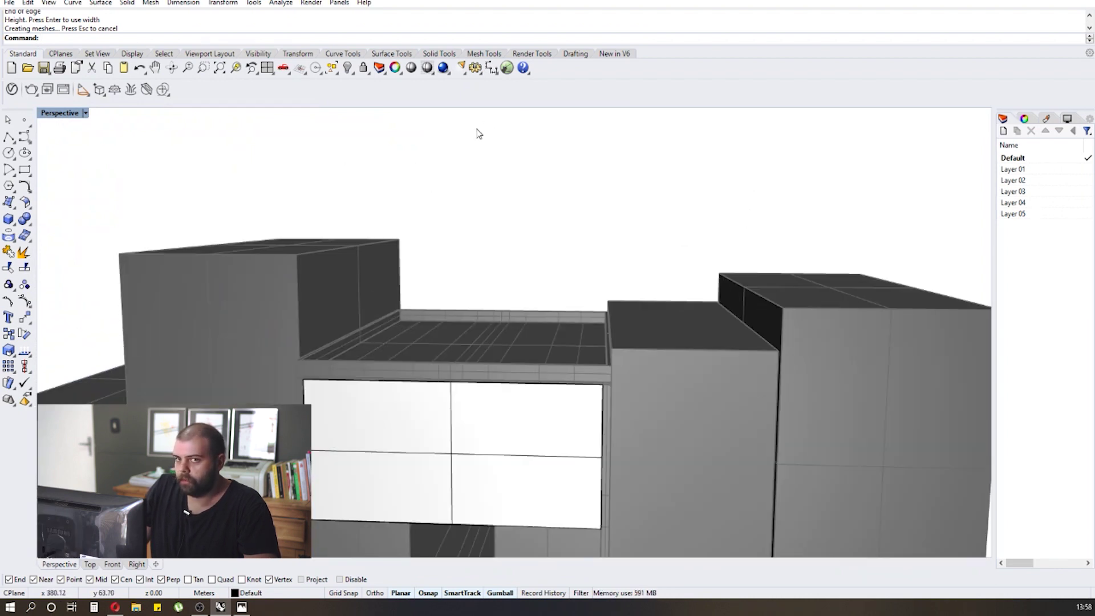
scroll(478, 133, "down", 3)
Launch Grasshopper and narrow its window so the whole building stays visible.
left_click(507, 68)
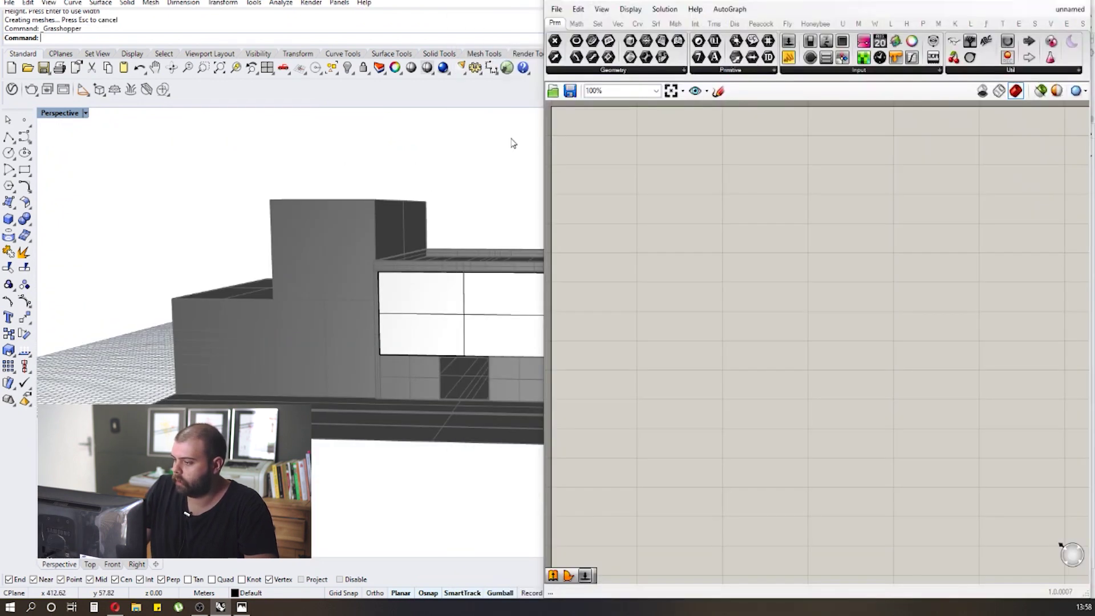
left_click_drag(540, 143, 644, 143)
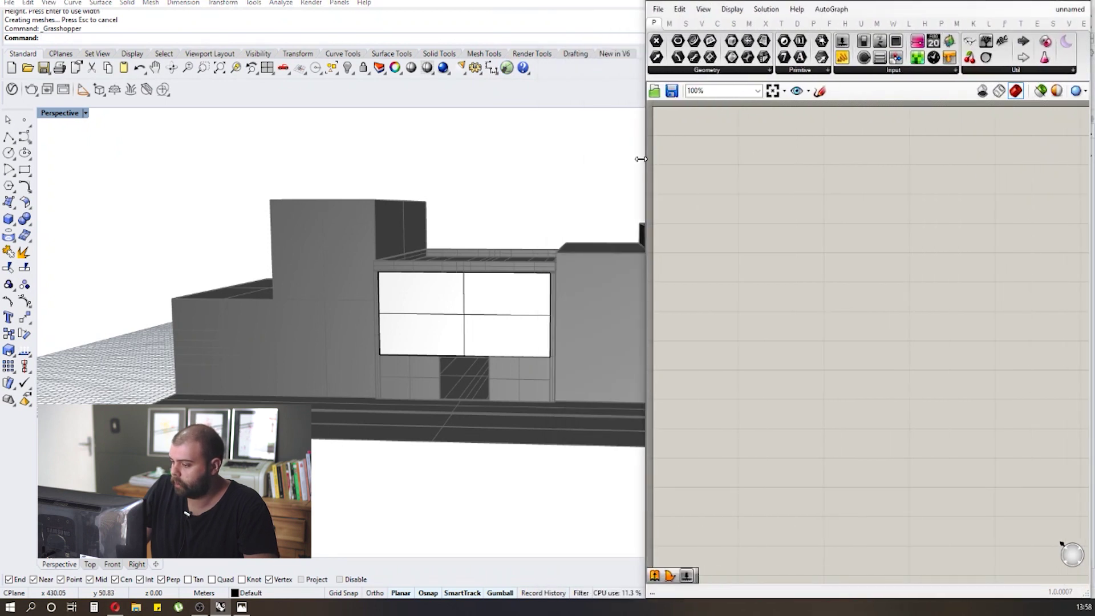
scroll(335, 171, "down", 3)
right_click_drag(335, 171, 359, 180)
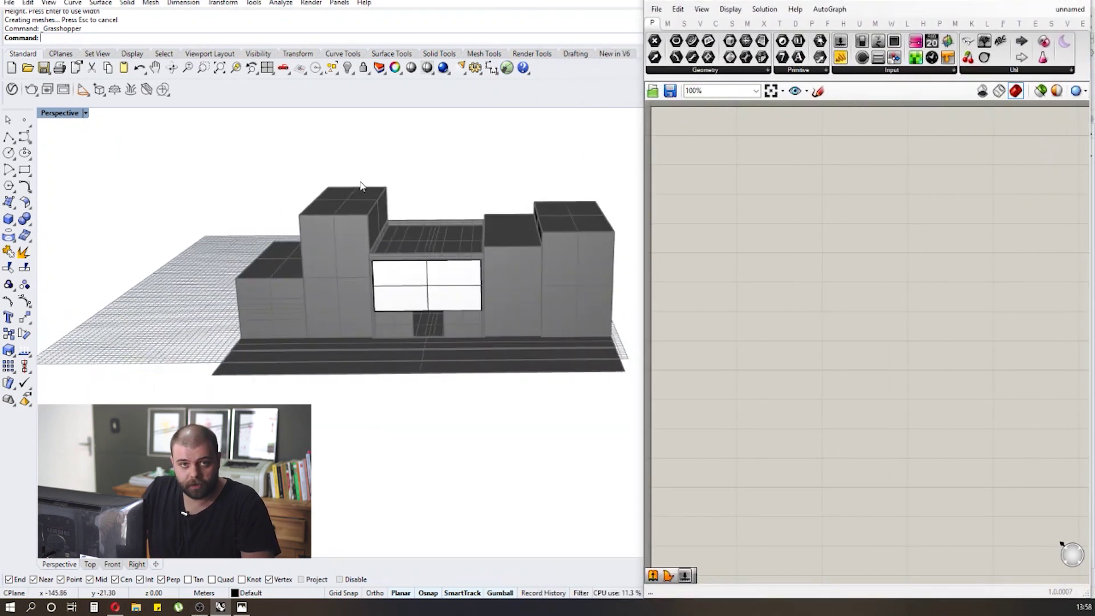
Place a Surface parameter via the 'surface' search and choose Set one Surface.
double_click(724, 183)
type("surface")
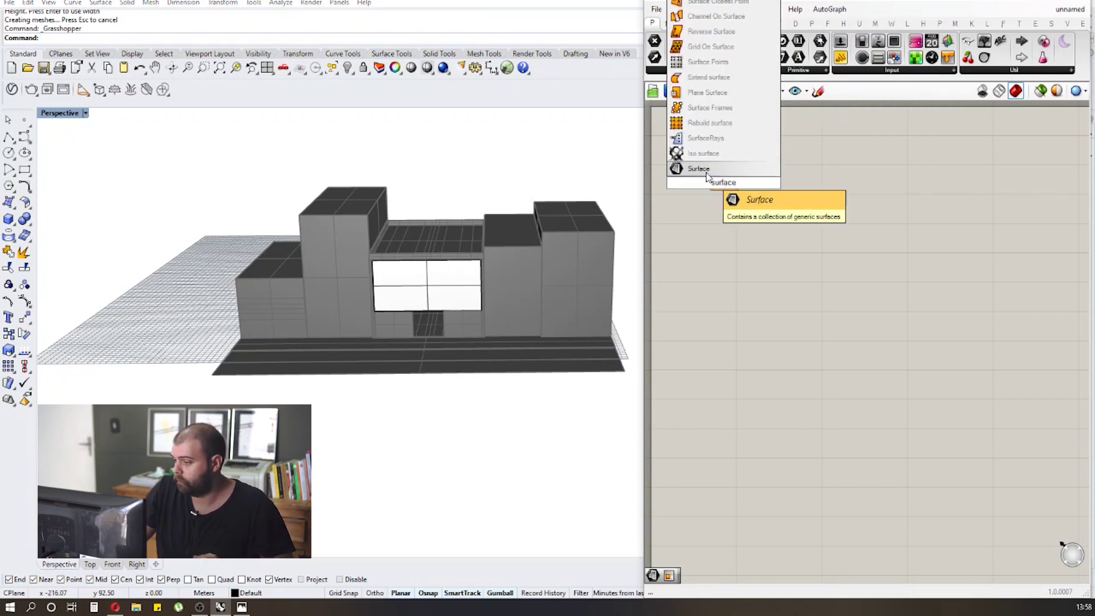
left_click(706, 171)
scroll(557, 206, "up", 3)
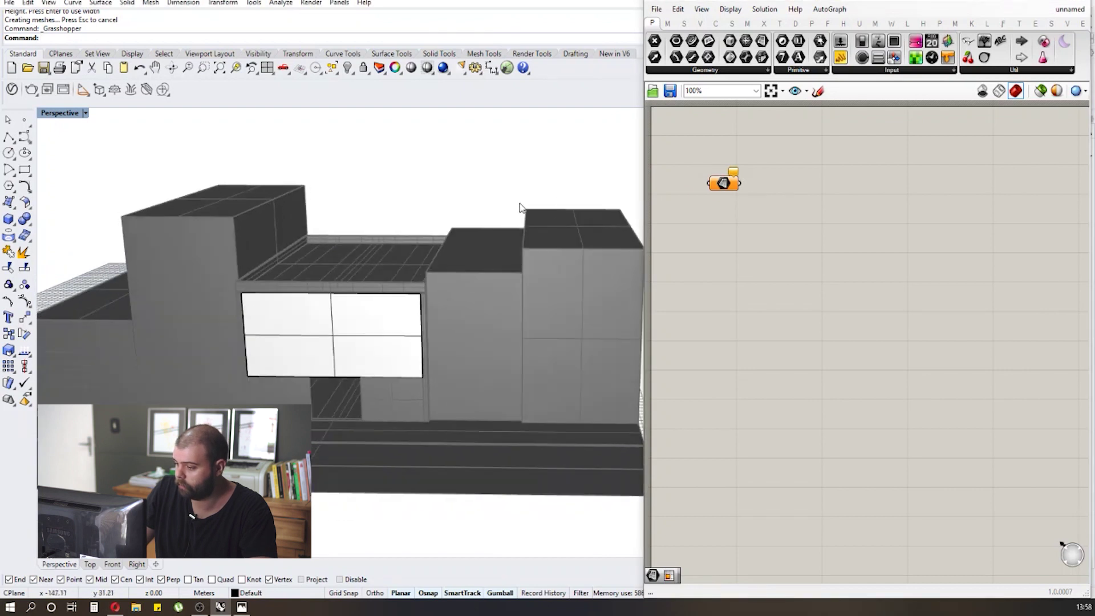
scroll(518, 207, "down", 4)
left_click_drag(721, 185, 704, 154)
scroll(688, 142, "up", 3)
scroll(867, 265, "down", 2)
scroll(788, 190, "up", 2)
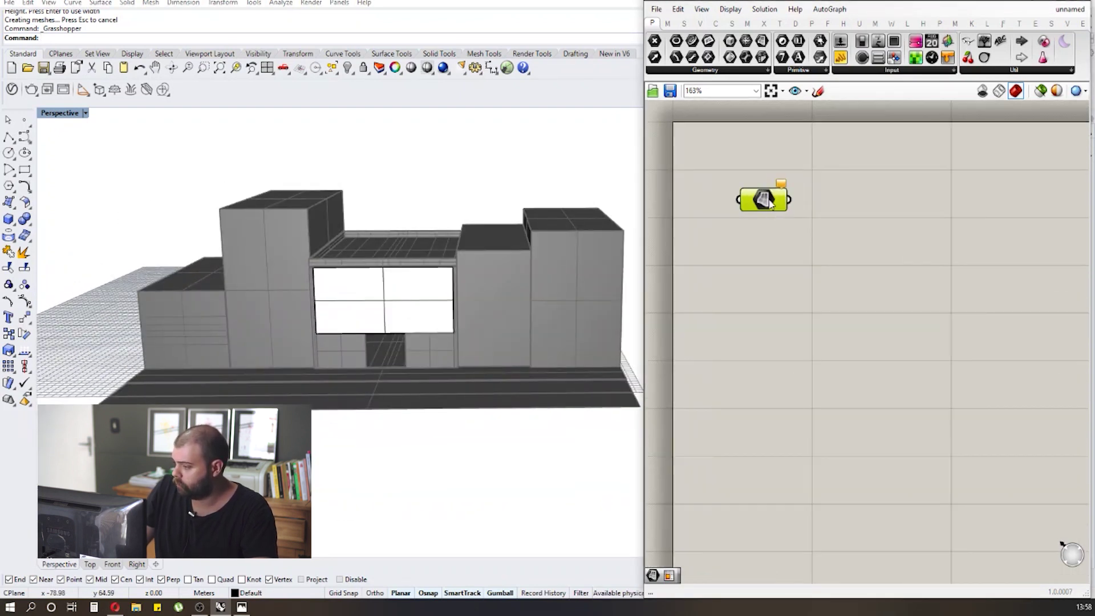
right_click(771, 204)
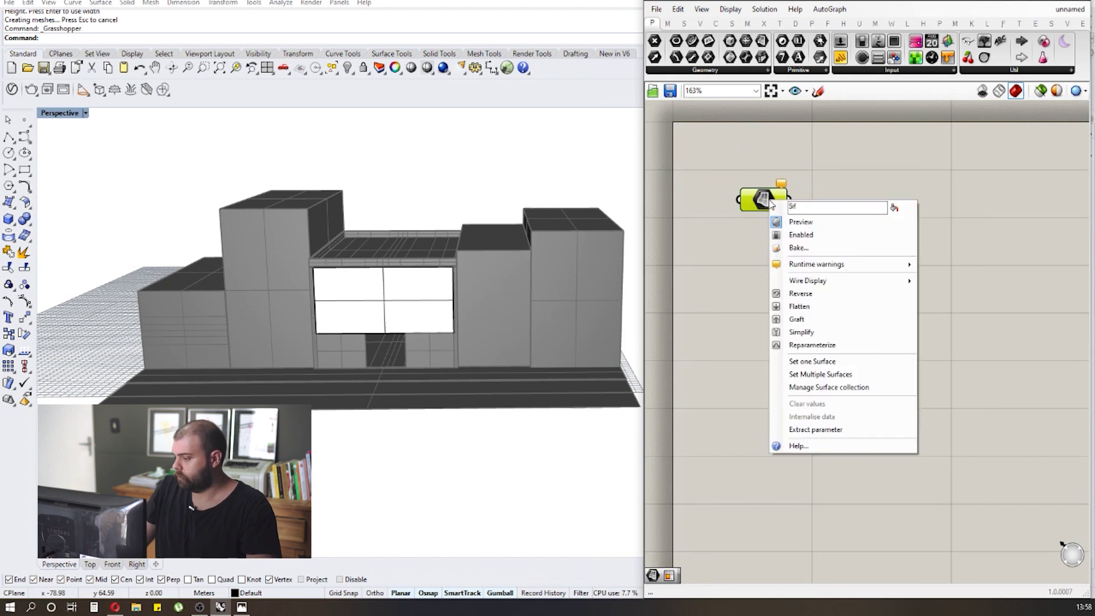
left_click(801, 364)
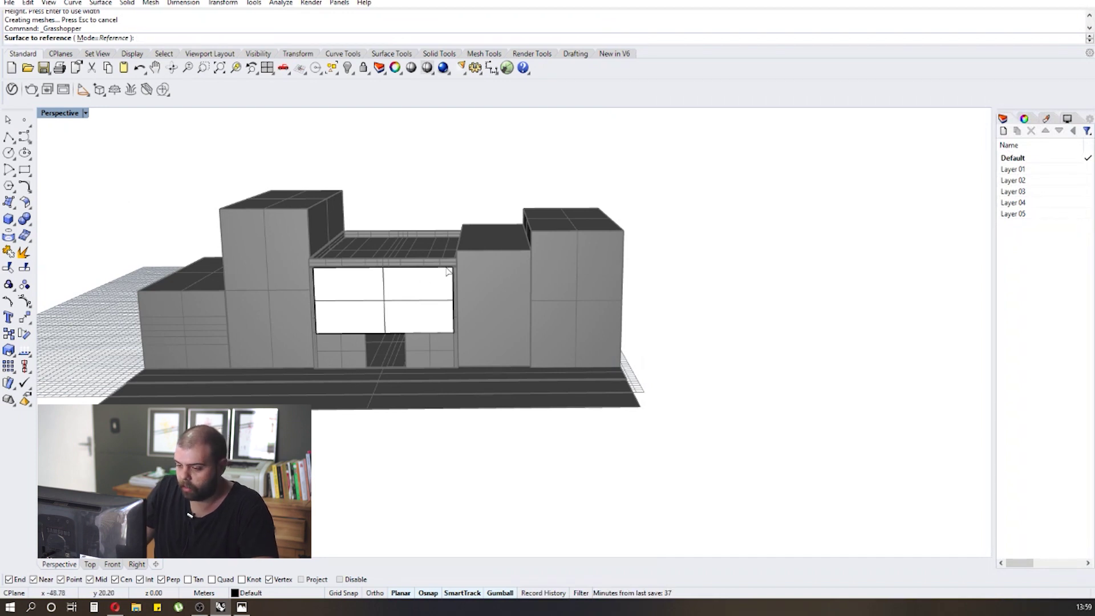
Reference the pink window-opening plane into the Surface parameter, then hide that Rhino plane.
scroll(392, 295, "up", 3)
left_click(383, 295)
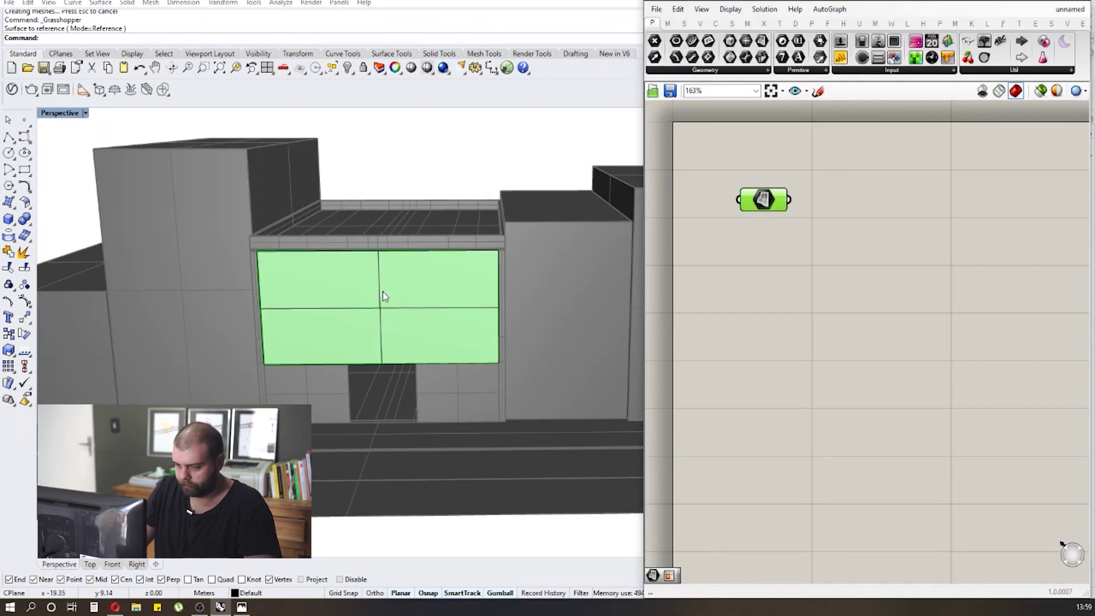
left_click(782, 289)
left_click_drag(765, 203, 754, 169)
left_click(747, 211)
left_click(763, 246)
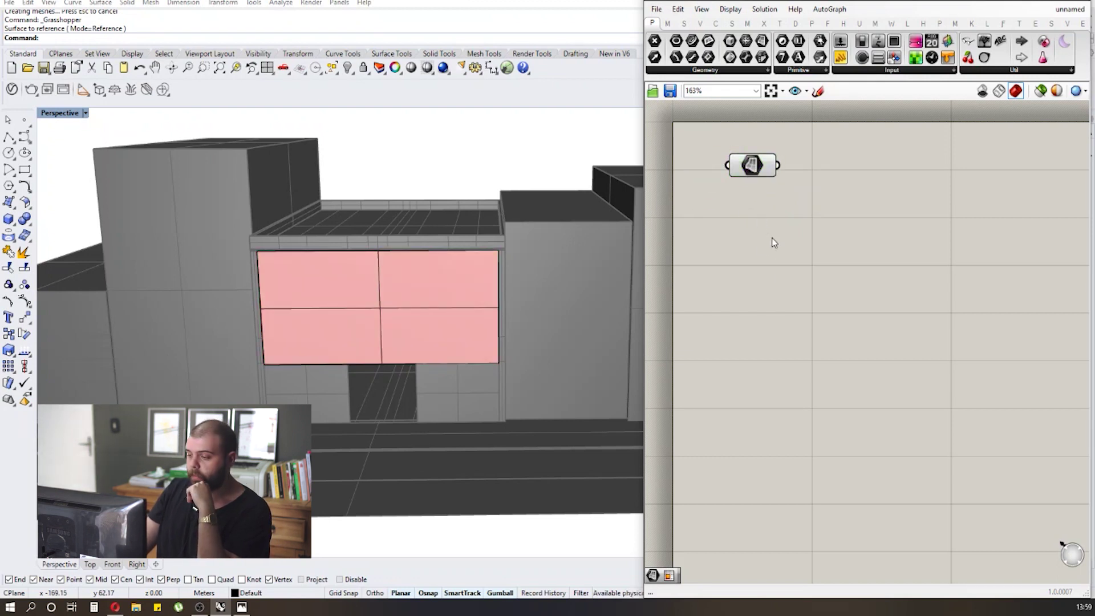
scroll(432, 279, "down", 4)
scroll(424, 235, "up", 3)
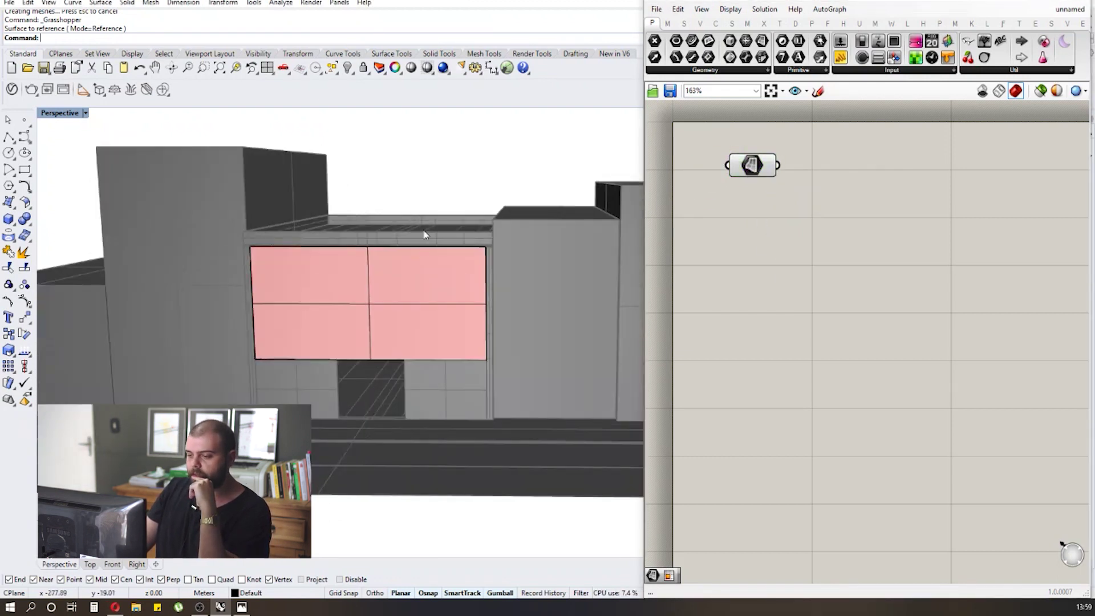
scroll(374, 265, "up", 2)
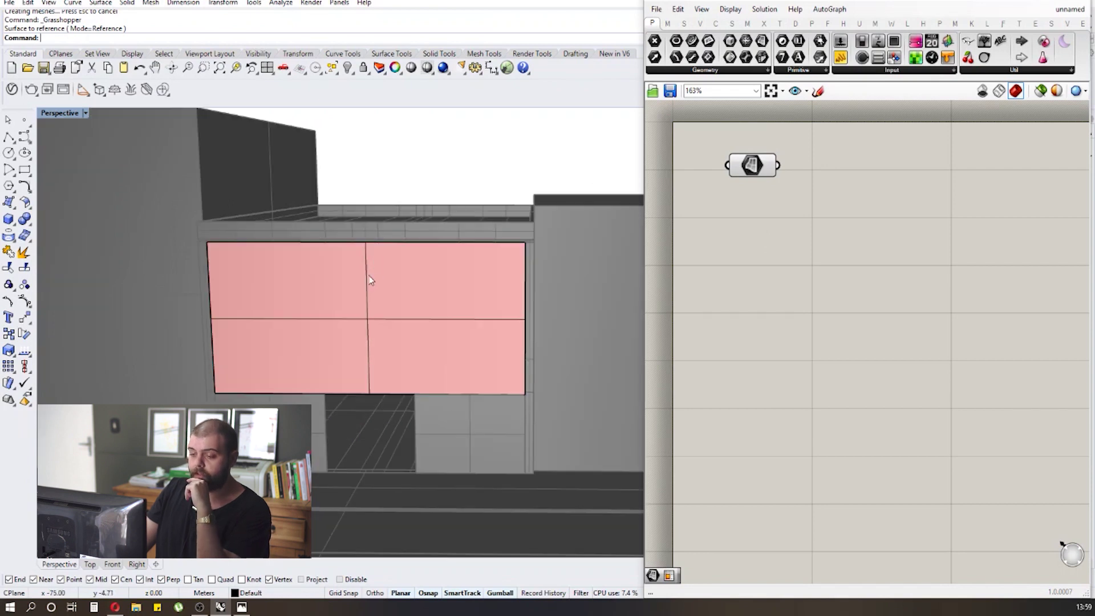
left_click(371, 293)
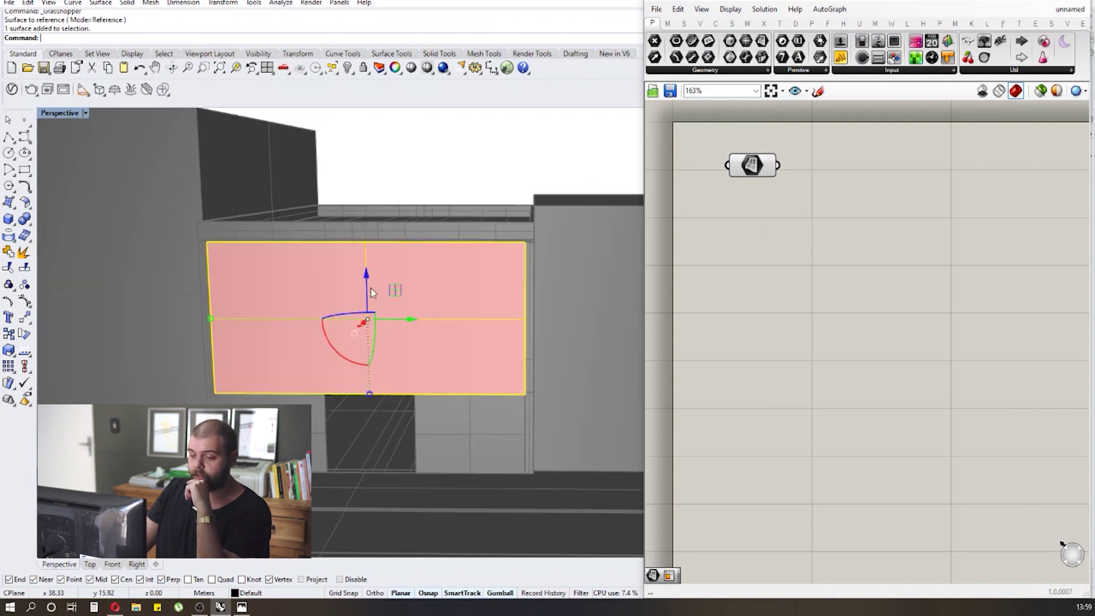
left_click(348, 68)
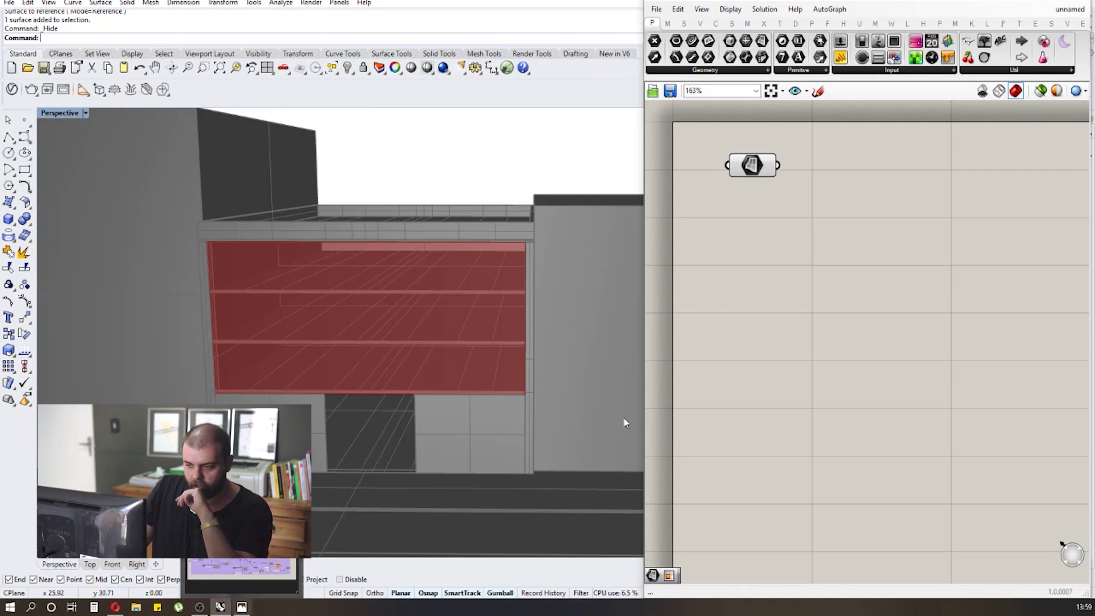
Place a Divide Surface component found with the 'divide surf' search.
scroll(329, 331, "down", 2)
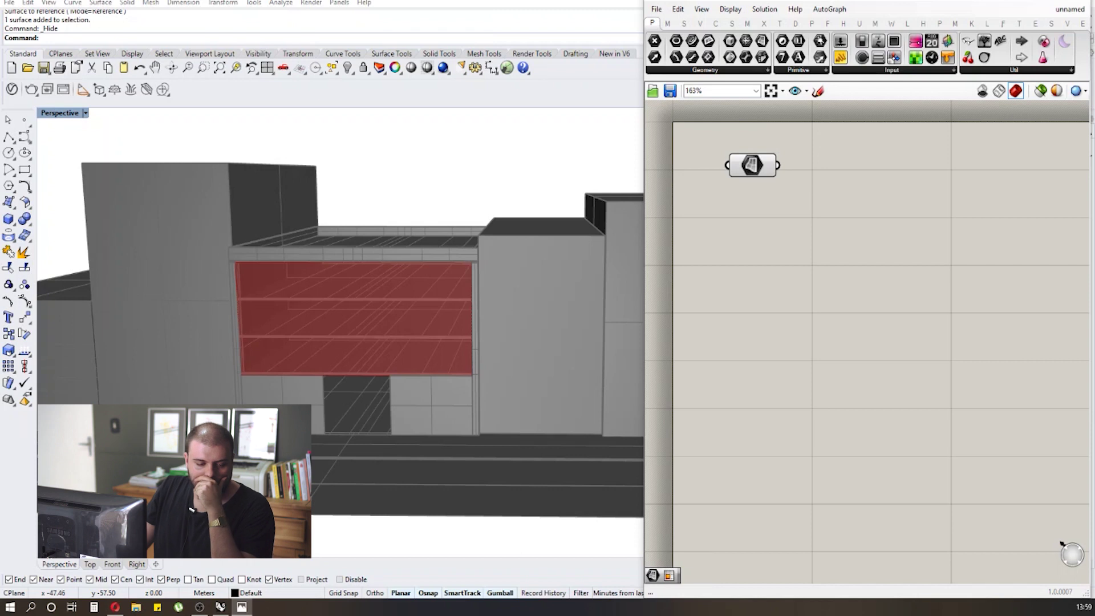
scroll(347, 272, "down", 3)
right_click_drag(347, 273, 383, 241)
scroll(375, 235, "up", 5)
scroll(379, 237, "down", 3)
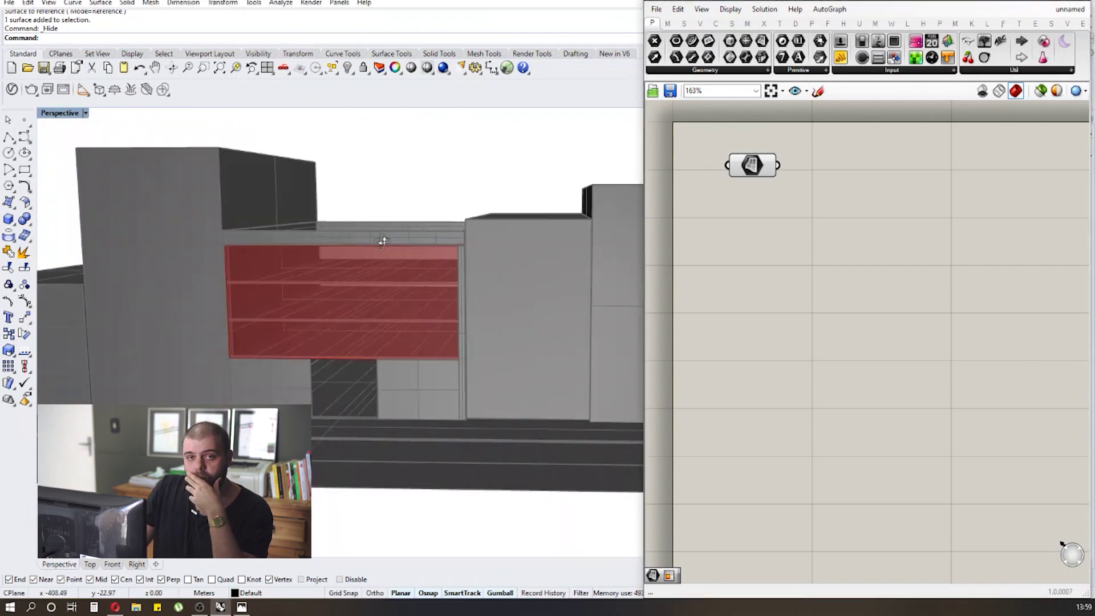
scroll(349, 246, "up", 2)
scroll(868, 262, "down", 2)
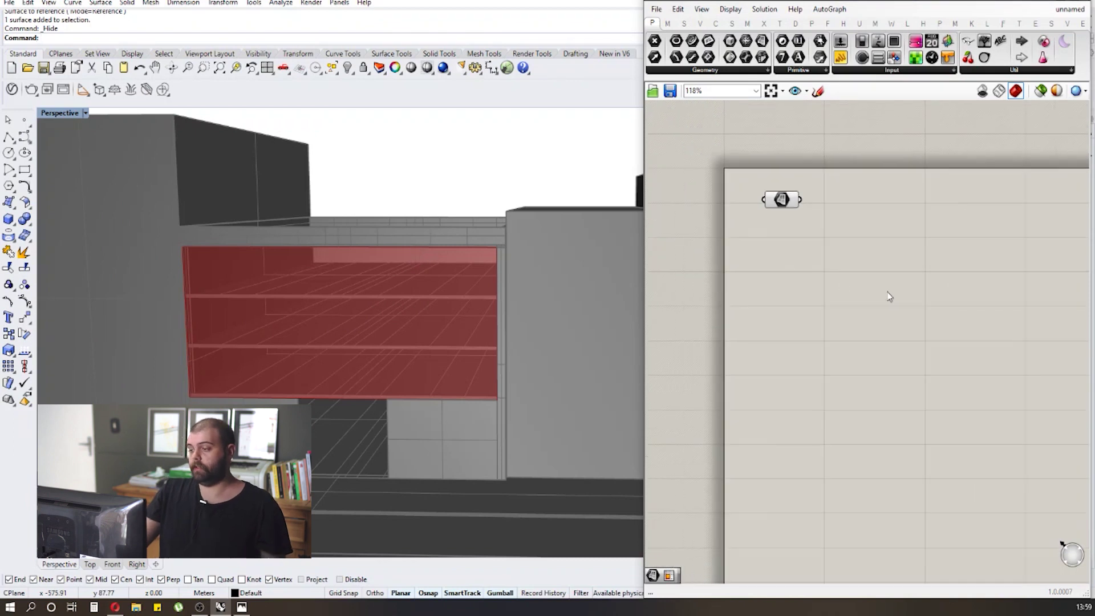
scroll(861, 215, "up", 2)
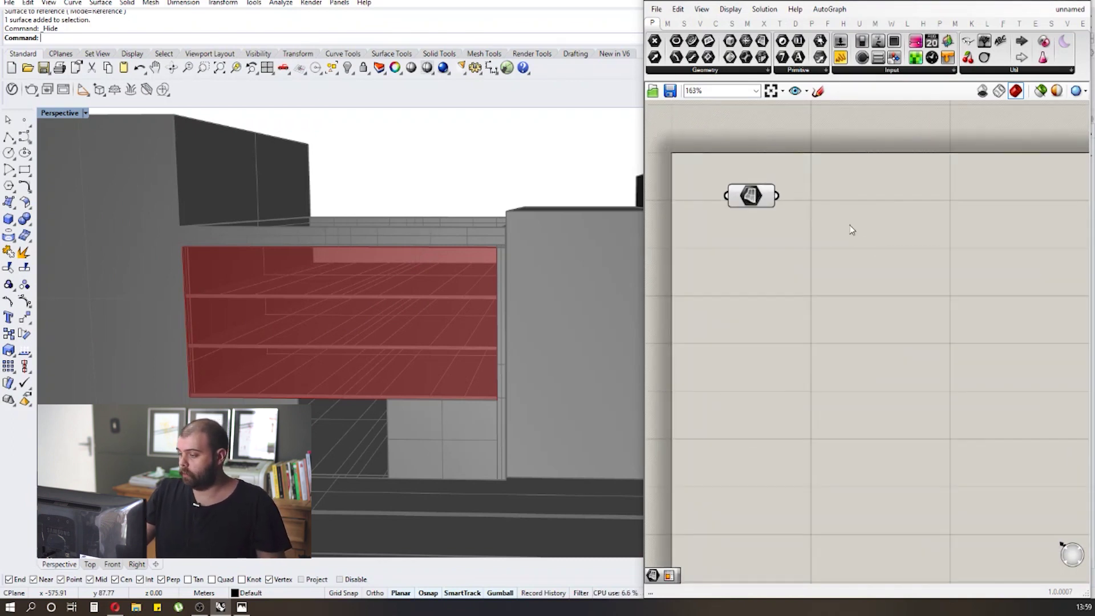
double_click(851, 228)
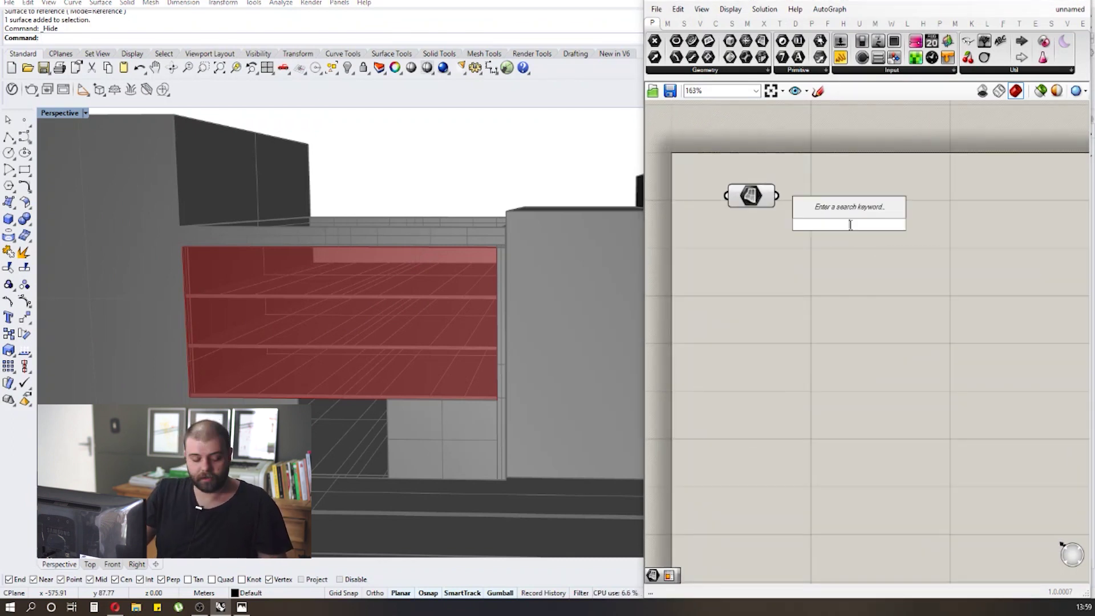
type("divide surf")
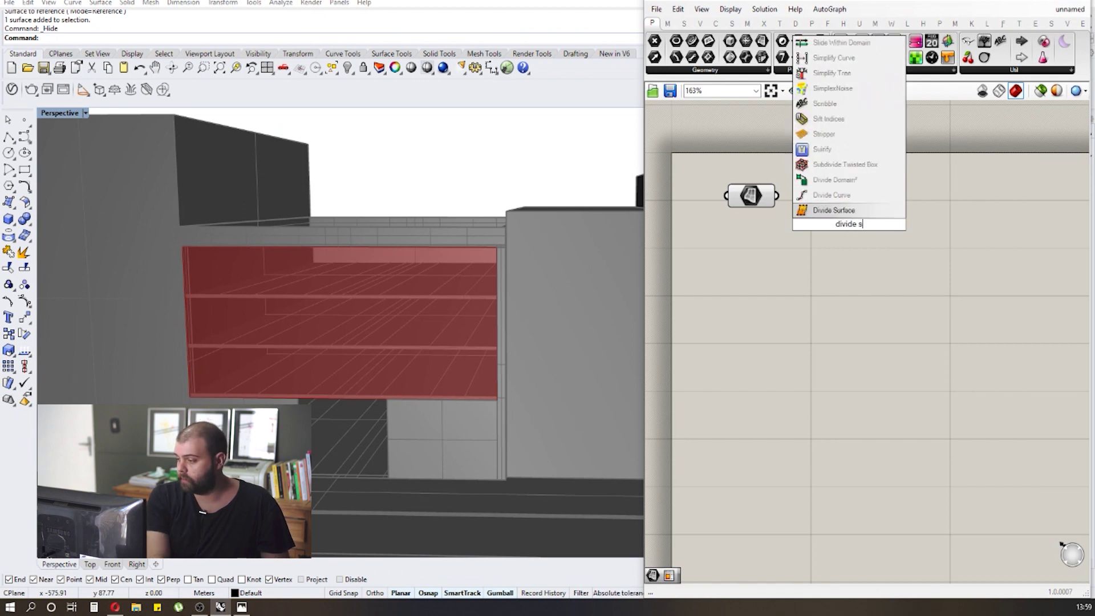
left_click(814, 210)
scroll(744, 265, "down", 3)
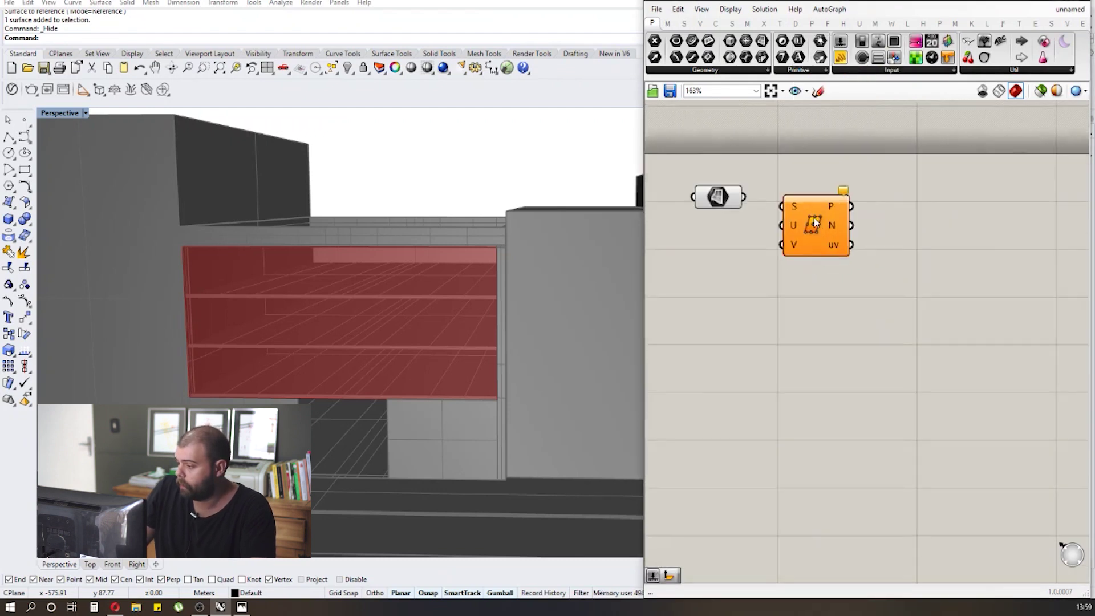
scroll(789, 209, "up", 3)
Wire the Surface parameter into Divide Surface's S input, giving a 10-by-10 point grid.
left_click(874, 278)
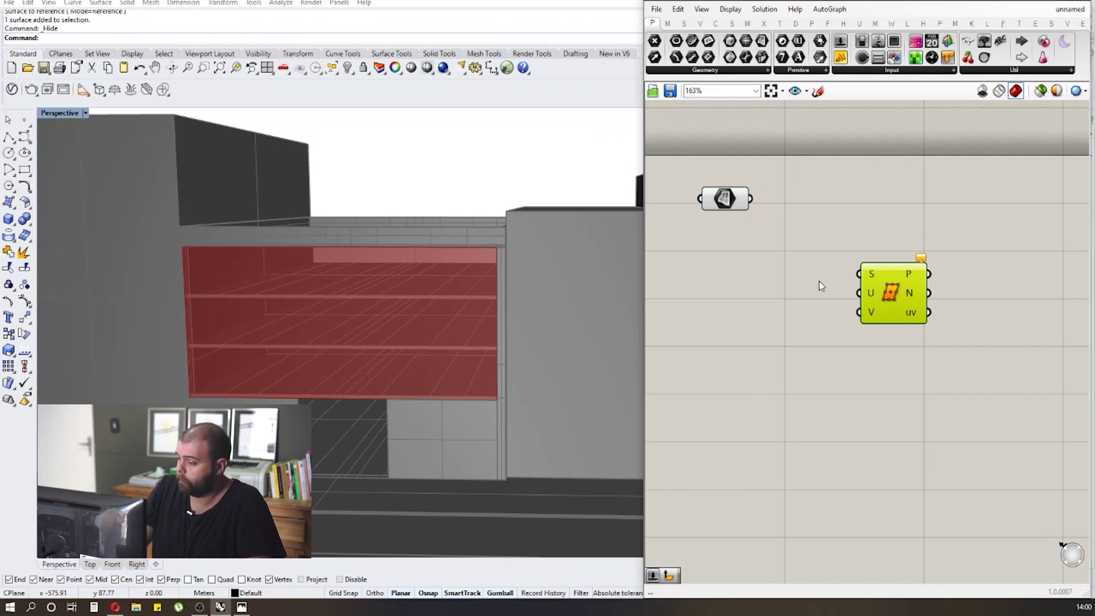
scroll(819, 282, "down", 3)
scroll(833, 245, "up", 3)
left_click(835, 243)
left_click_drag(894, 326, 883, 307)
left_click(890, 246)
scroll(890, 247, "down", 2)
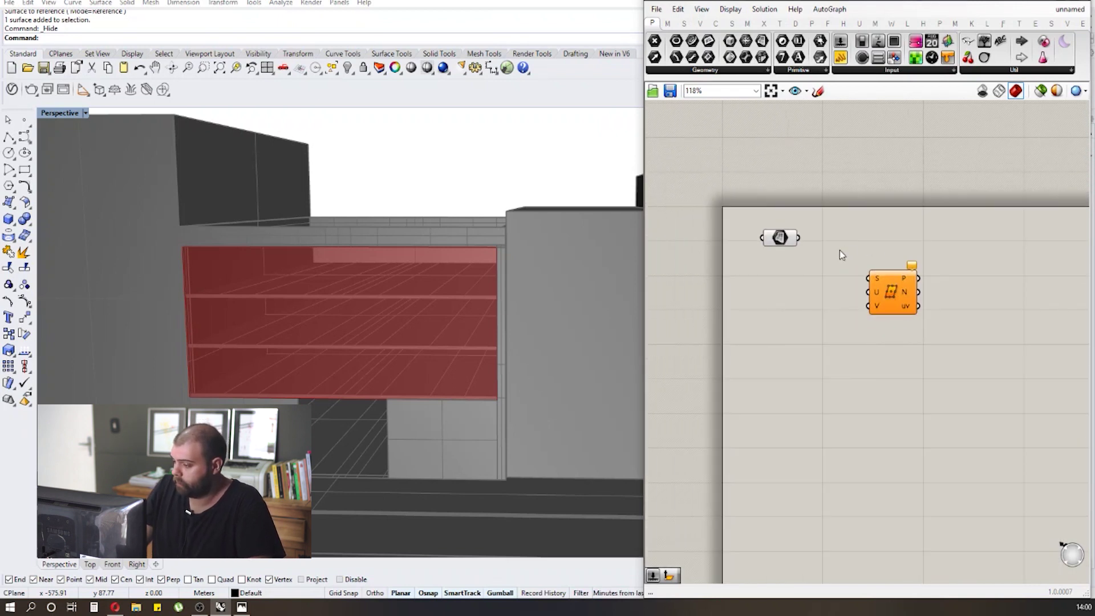
scroll(840, 255, "up", 2)
left_click(730, 246)
left_click_drag(754, 245, 880, 289)
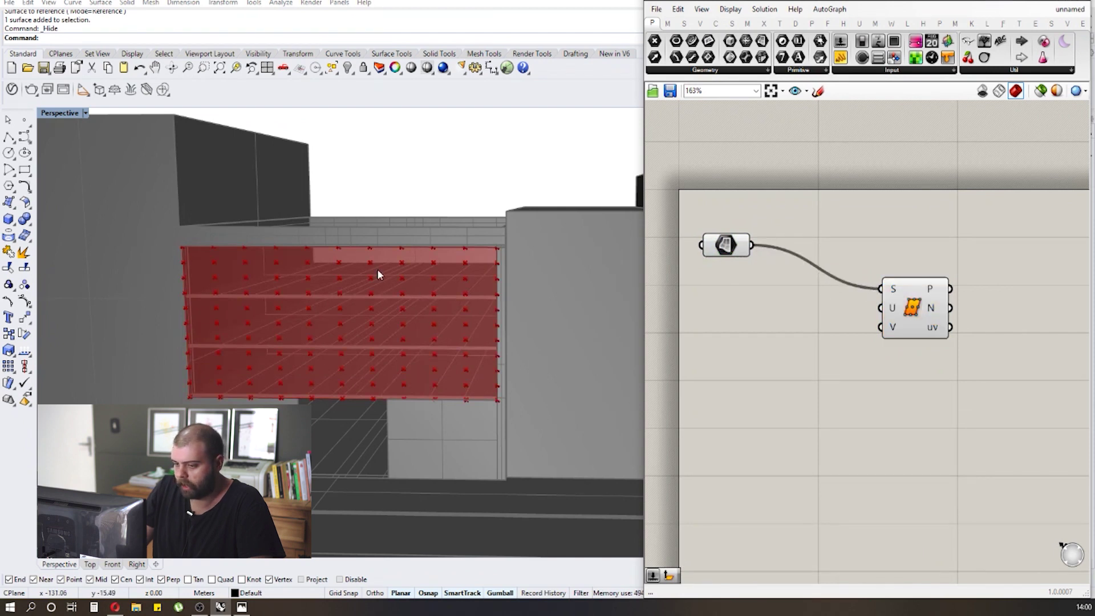
scroll(377, 274, "down", 3)
scroll(357, 261, "up", 5)
scroll(386, 281, "down", 2)
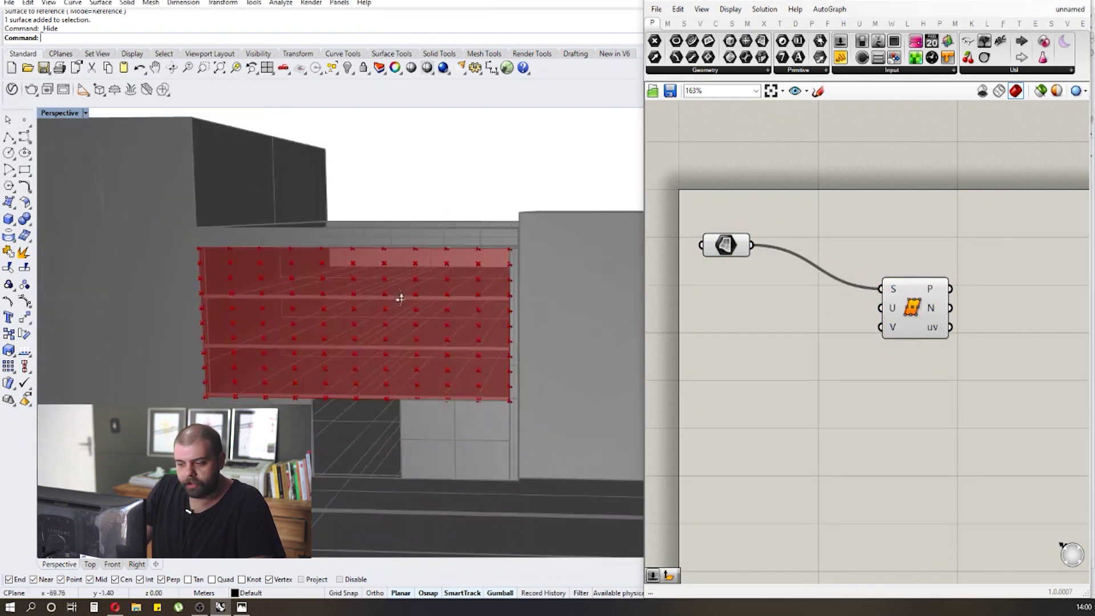
scroll(378, 285, "up", 2)
scroll(178, 205, "up", 2)
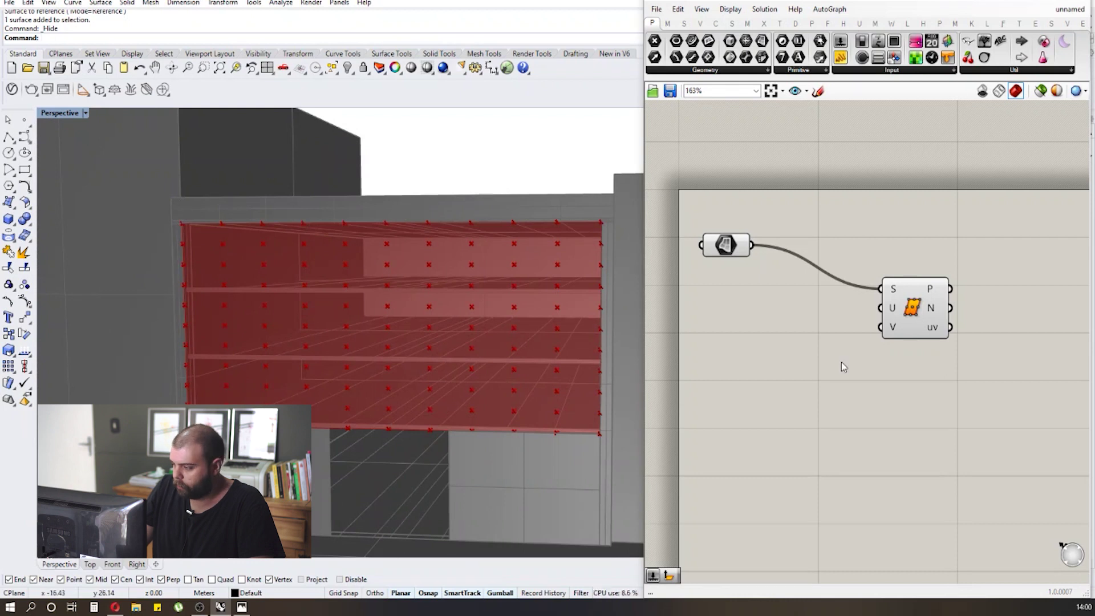
scroll(886, 338, "up", 2)
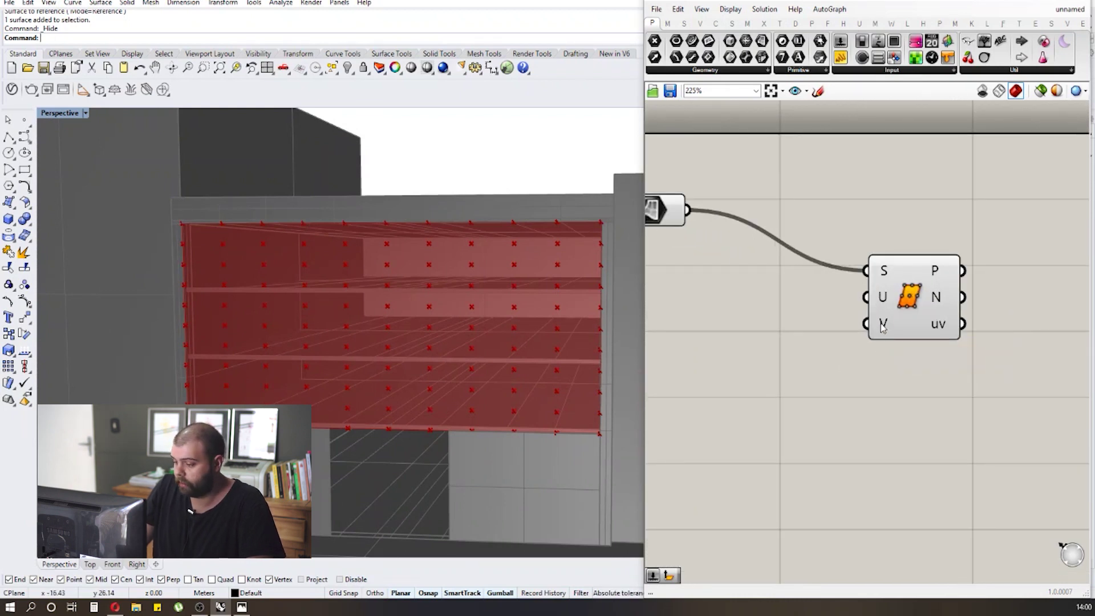
mouse_move(882, 326)
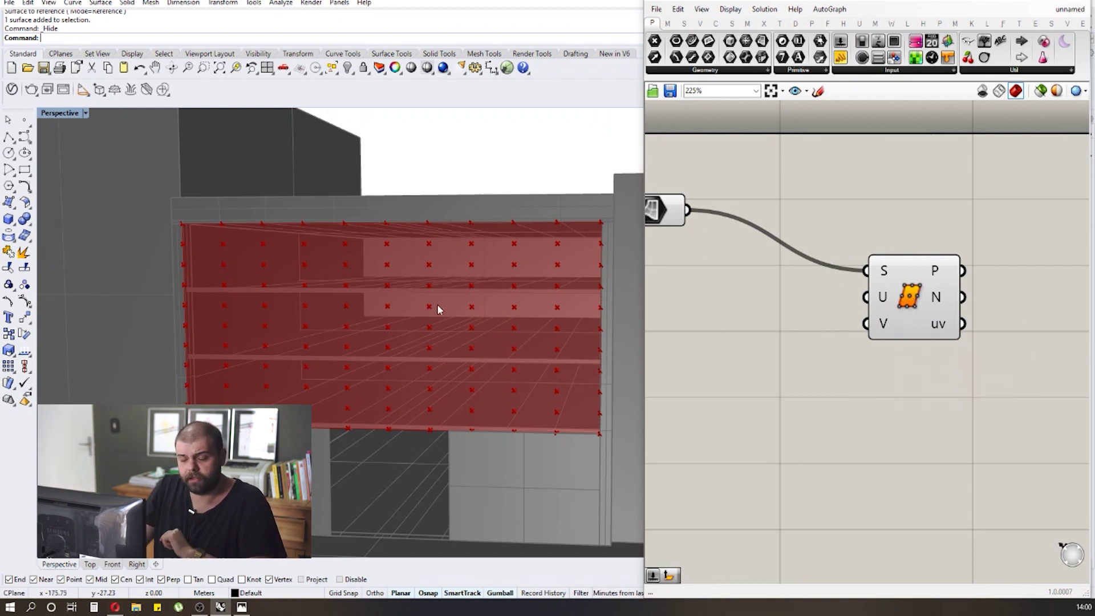
scroll(759, 274, "down", 3)
scroll(798, 257, "up", 3)
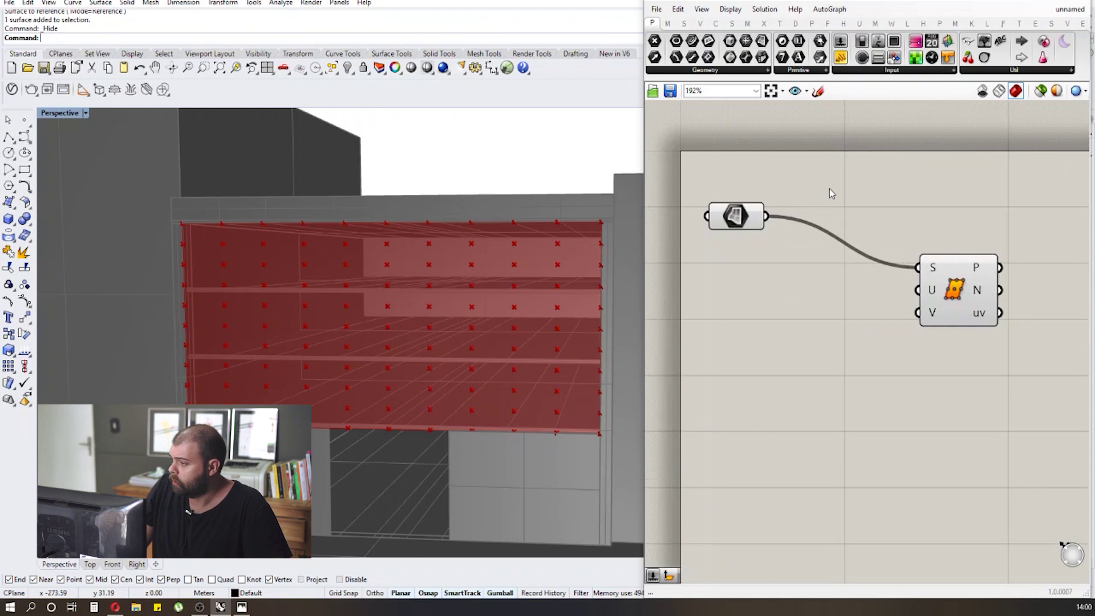
Place a Number Slider beside the Divide Surface inputs.
left_click(839, 43)
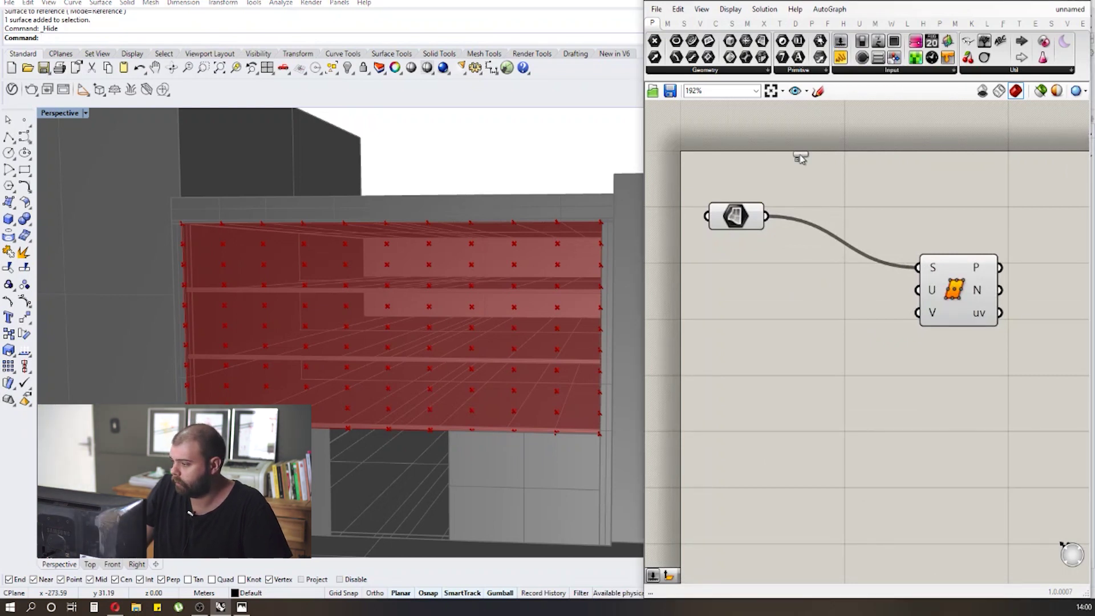
left_click(756, 292)
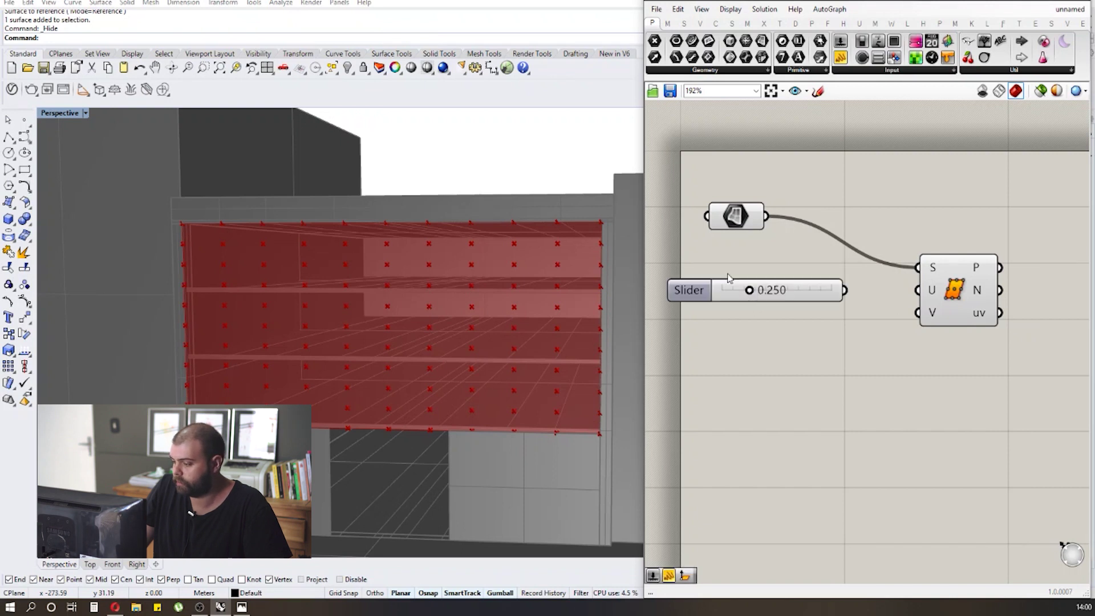
scroll(734, 293, "down", 3)
scroll(756, 296, "up", 3)
left_click_drag(665, 281, 693, 293)
left_click(748, 334)
scroll(933, 287, "down", 3)
scroll(933, 286, "up", 2)
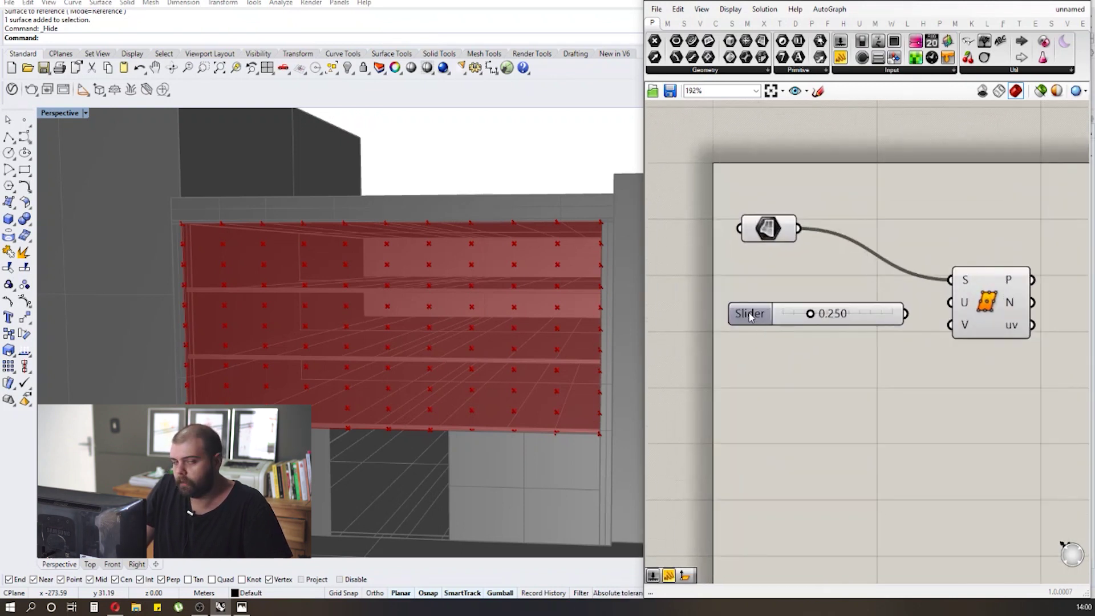
Set the slider to 0 digits, minimum 1 and maximum 100, leaving it at 1.
double_click(750, 318)
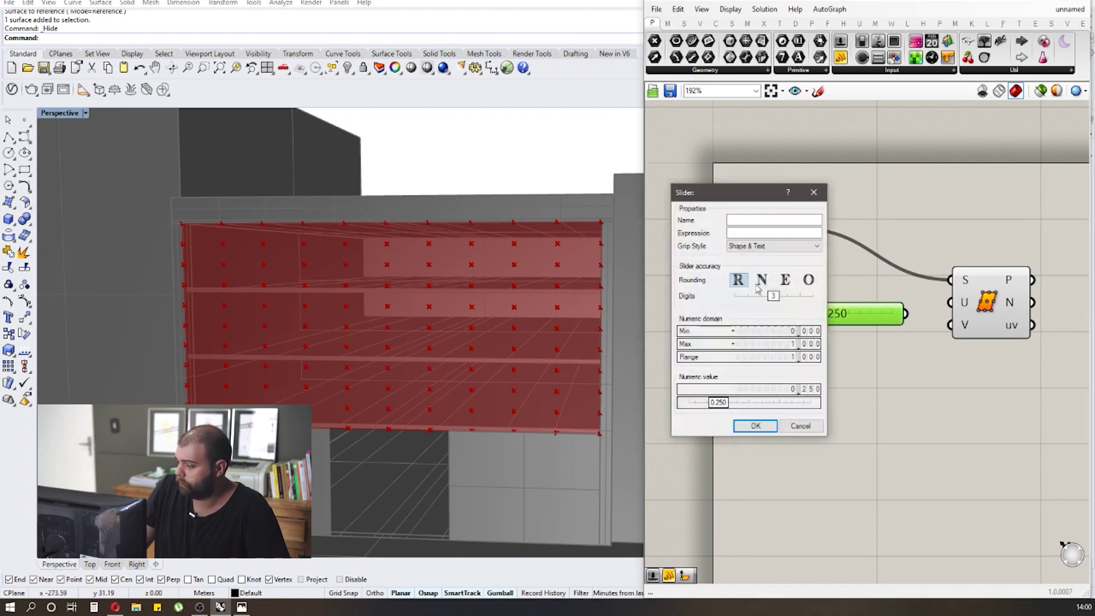
left_click_drag(780, 296, 788, 305)
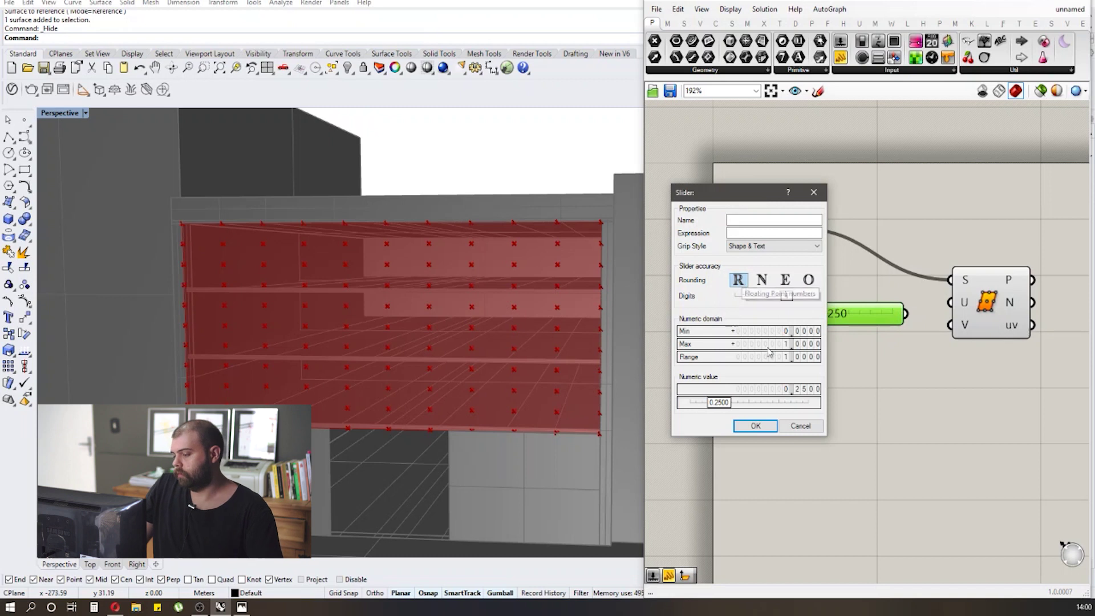
left_click_drag(787, 301, 737, 303)
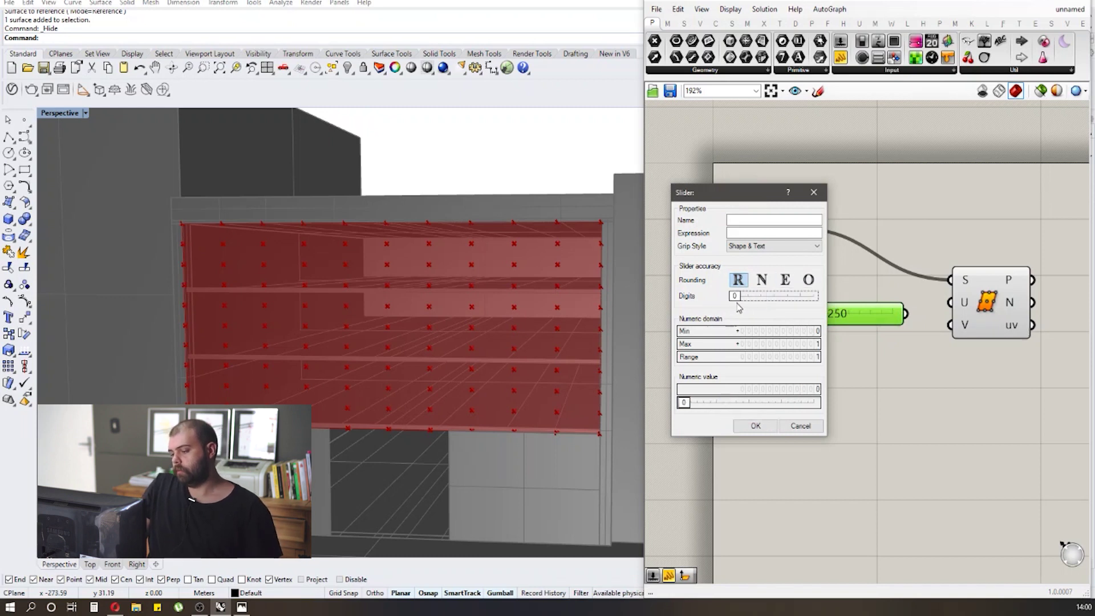
double_click(758, 334)
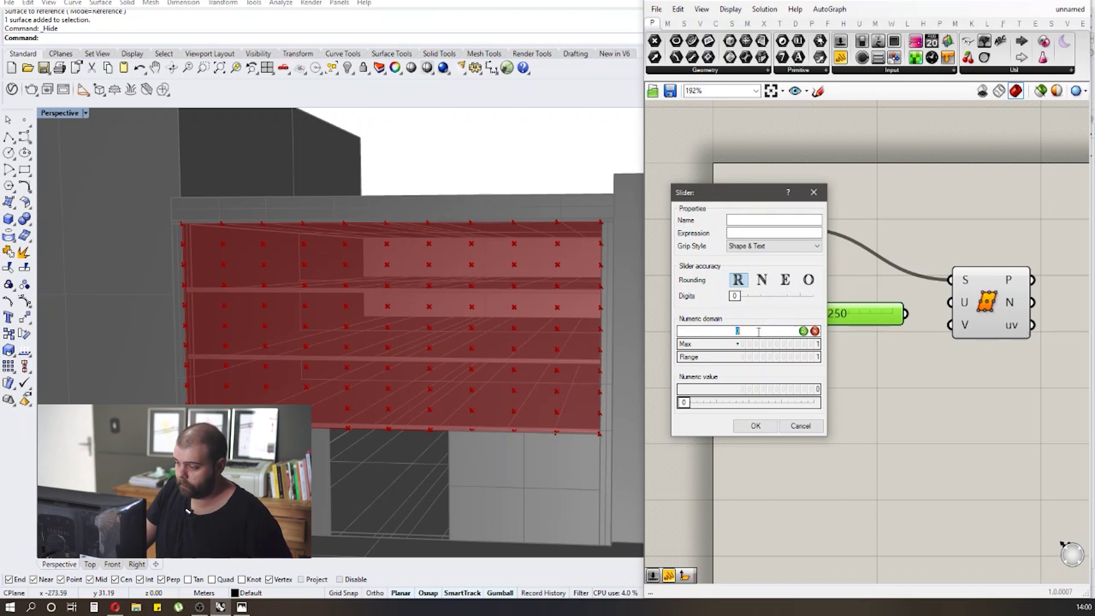
left_click(802, 331)
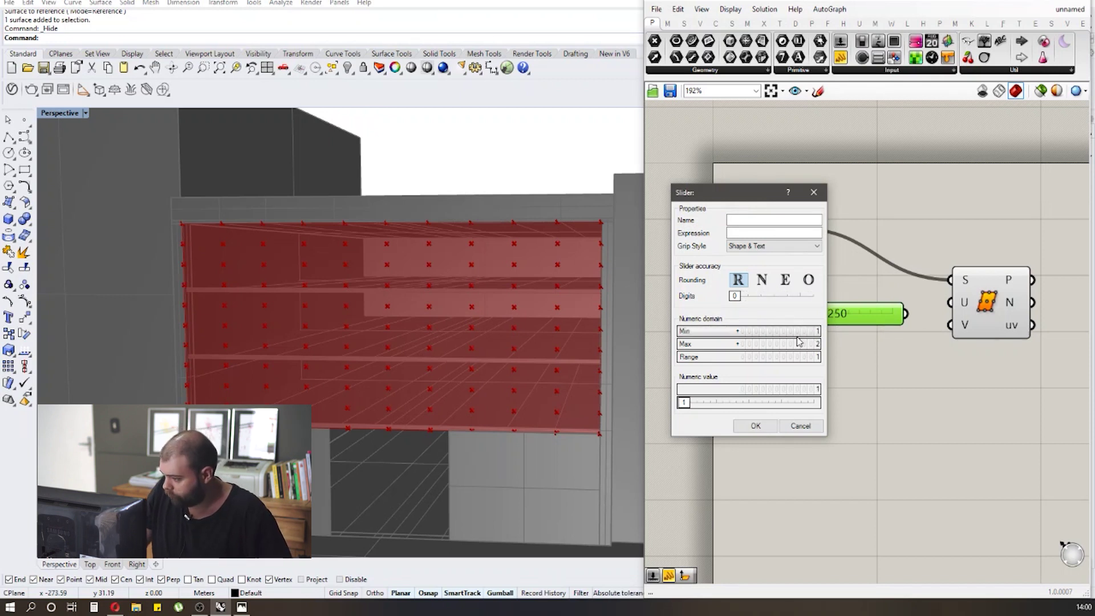
double_click(772, 344)
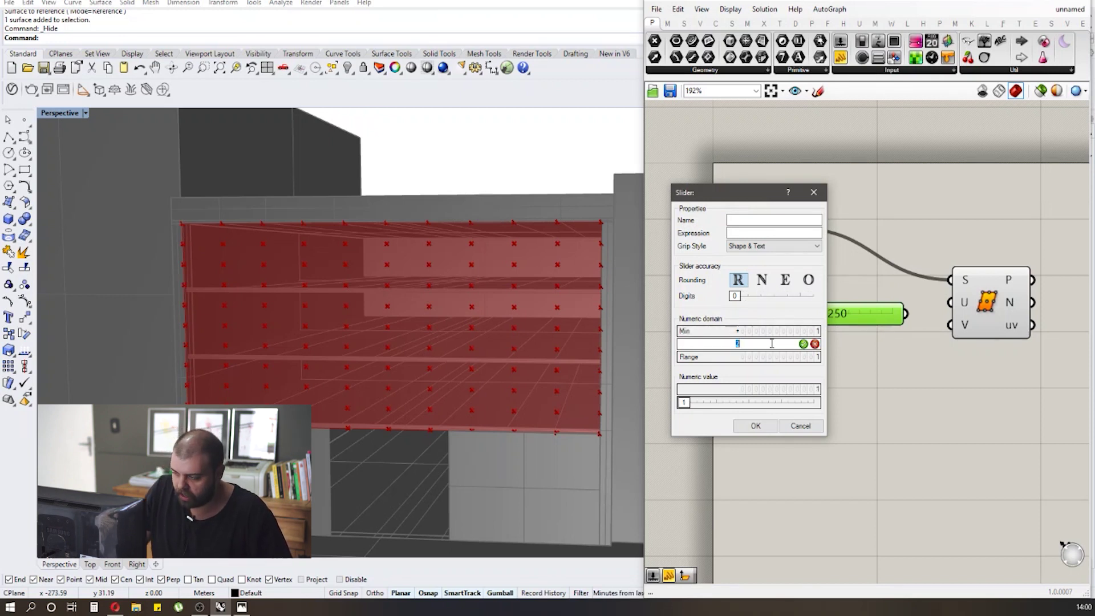
left_click(803, 344)
left_click(754, 426)
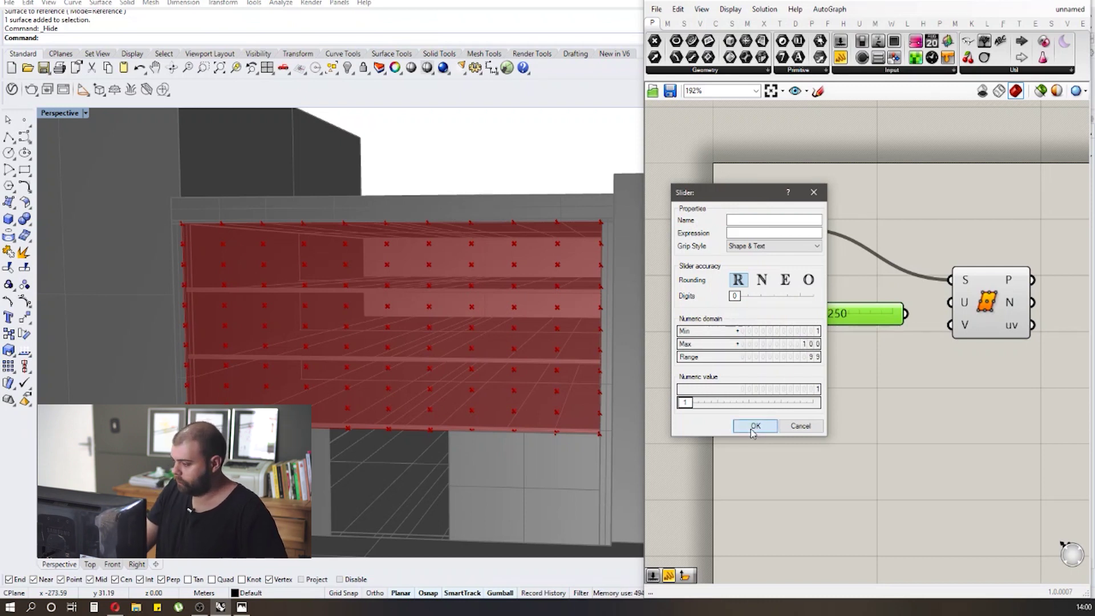
left_click_drag(779, 334, 746, 325)
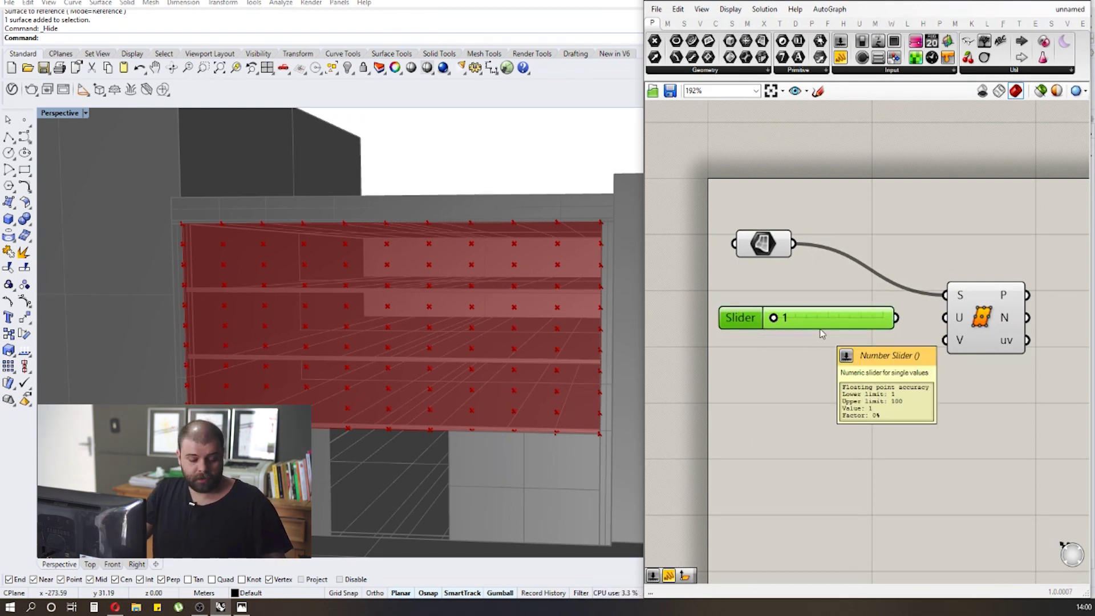
Duplicate the slider below the original and delete the extra third copy.
key("ctrl+c")
key("ctrl+v")
left_click_drag(829, 332, 823, 351)
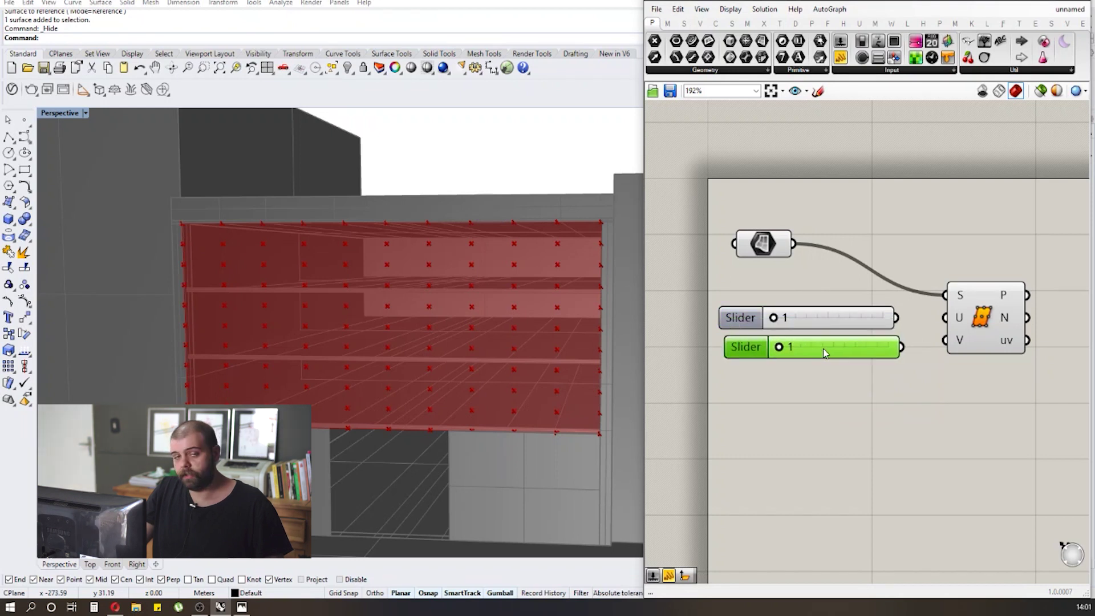
left_click(834, 380)
left_click(820, 316)
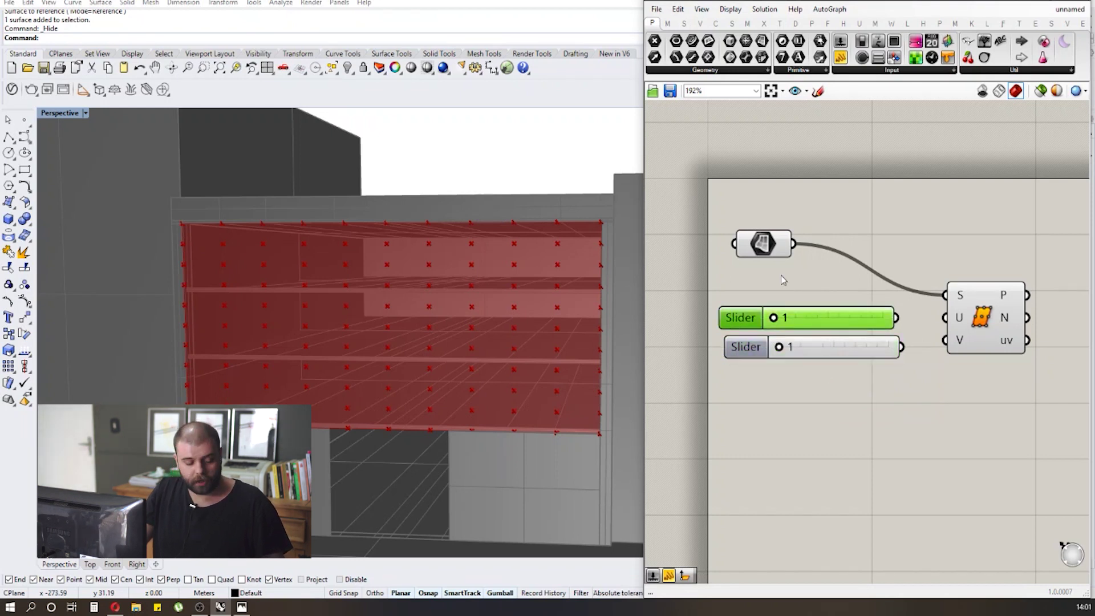
left_click_drag(812, 324, 823, 394, "alt")
key("Delete")
scroll(810, 365, "up", 2)
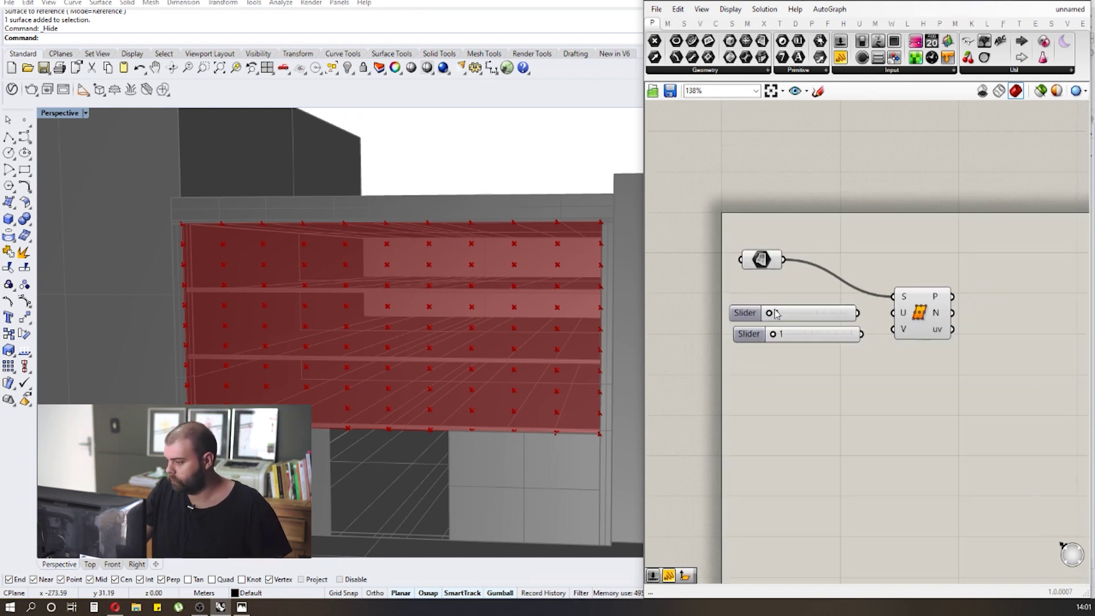
scroll(815, 357, "down", 2)
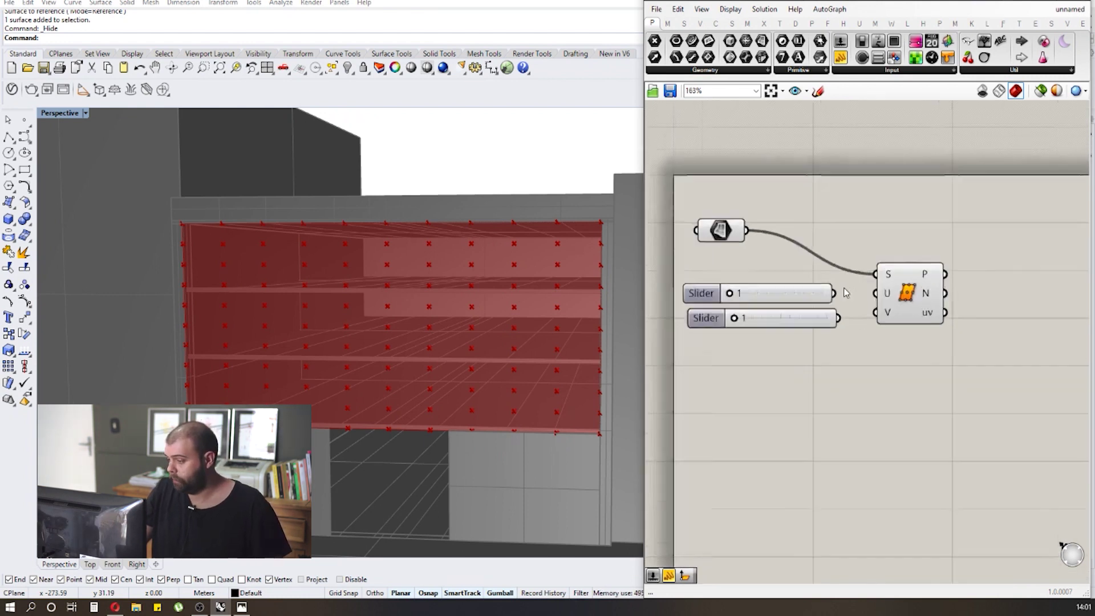
scroll(753, 293, "up", 2)
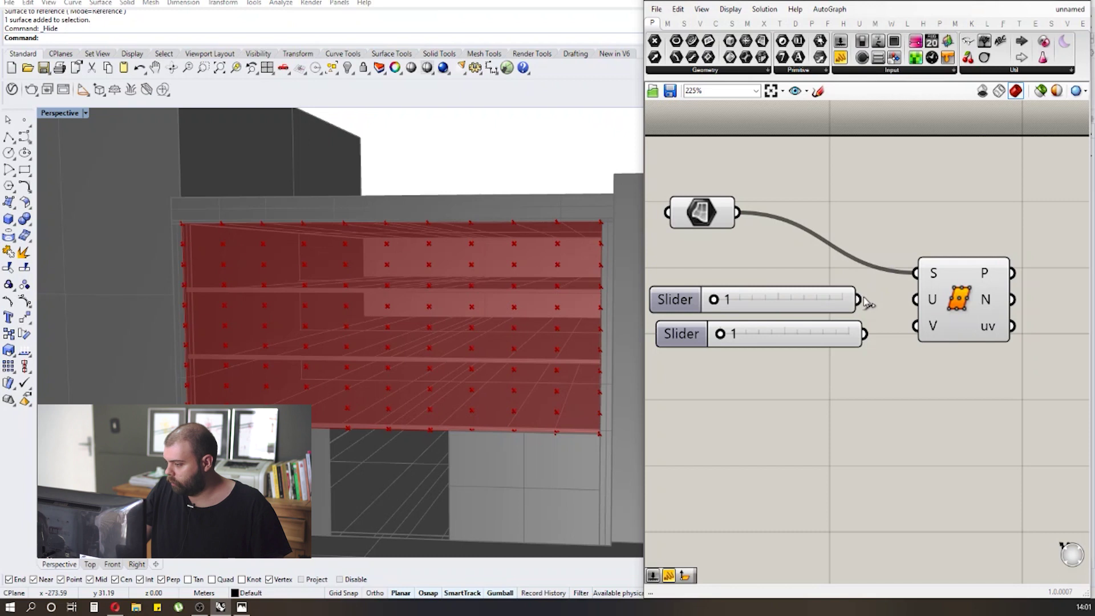
Wire the sliders into Divide Surface's U and V inputs and set them to 31 and 24.
left_click_drag(859, 300, 915, 300)
left_click_drag(864, 334, 916, 326)
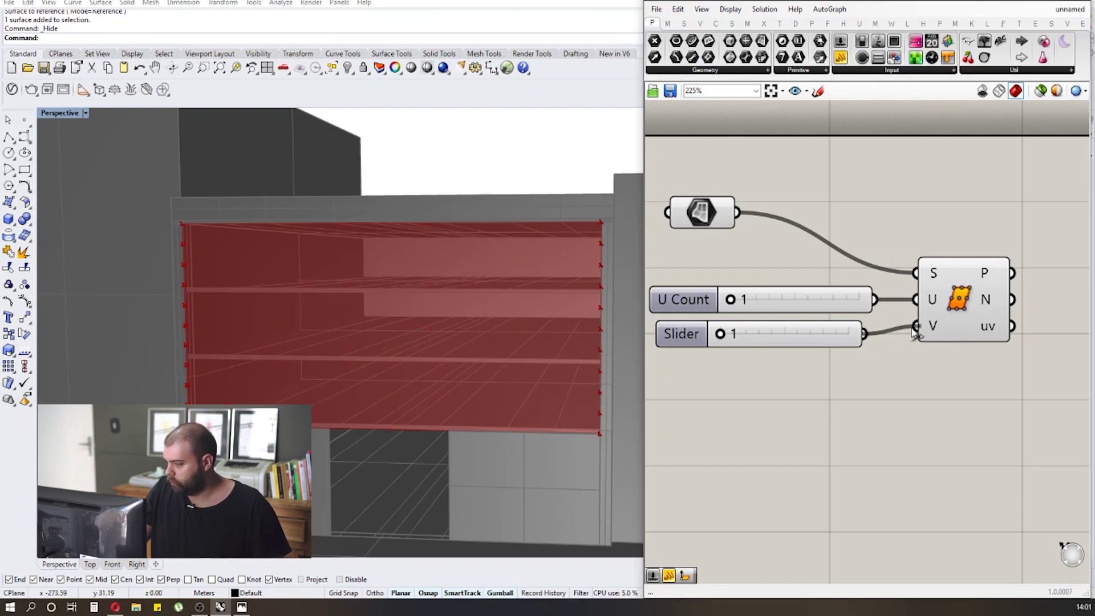
left_click_drag(731, 299, 770, 299)
left_click_drag(736, 334, 769, 335)
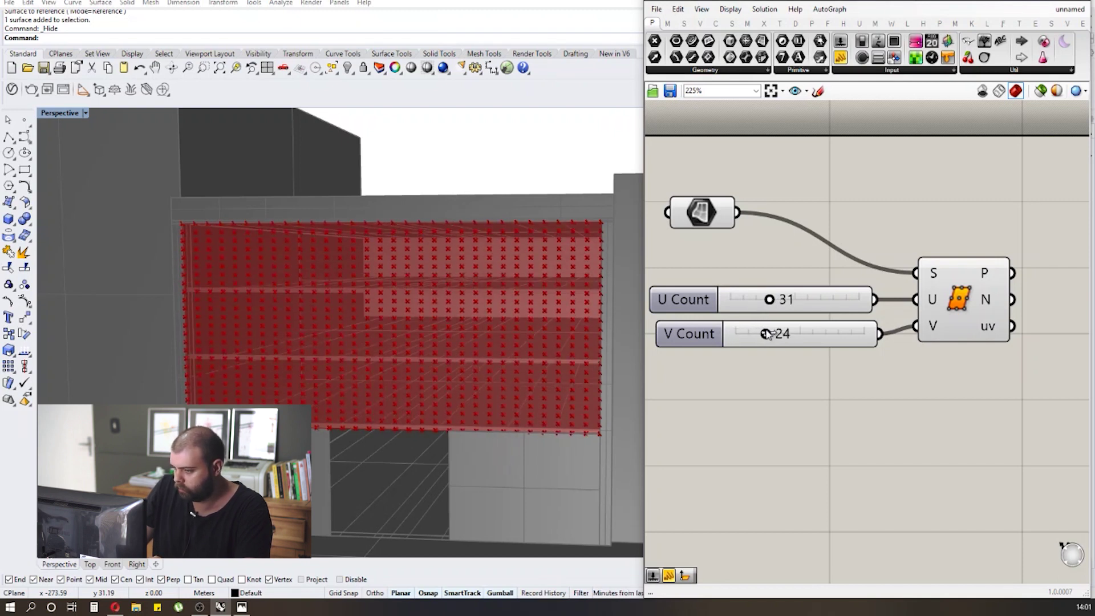
scroll(597, 220, "up", 3)
scroll(585, 218, "down", 5)
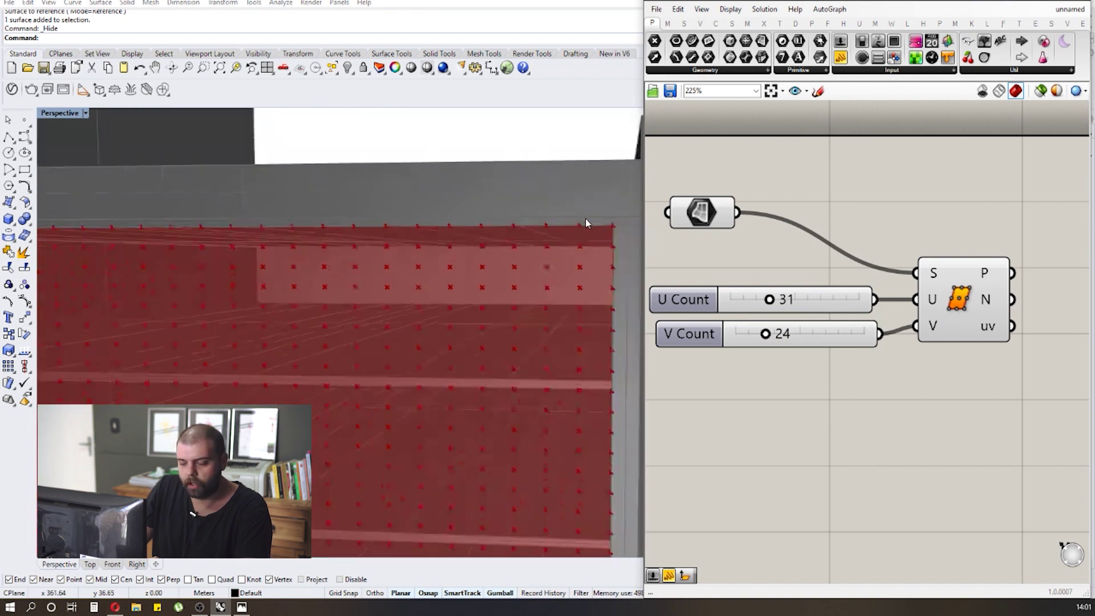
mouse_move(520, 239)
right_mouse_down()
mouse_move(464, 245)
mouse_move(502, 245)
right_mouse_up()
scroll(769, 286, "down", 4)
Select Divide Surface to preview the dense 31-by-24 point grid on the facade.
left_click(888, 308)
left_click(1004, 267)
scroll(1005, 268, "up", 4)
mouse_move(845, 282)
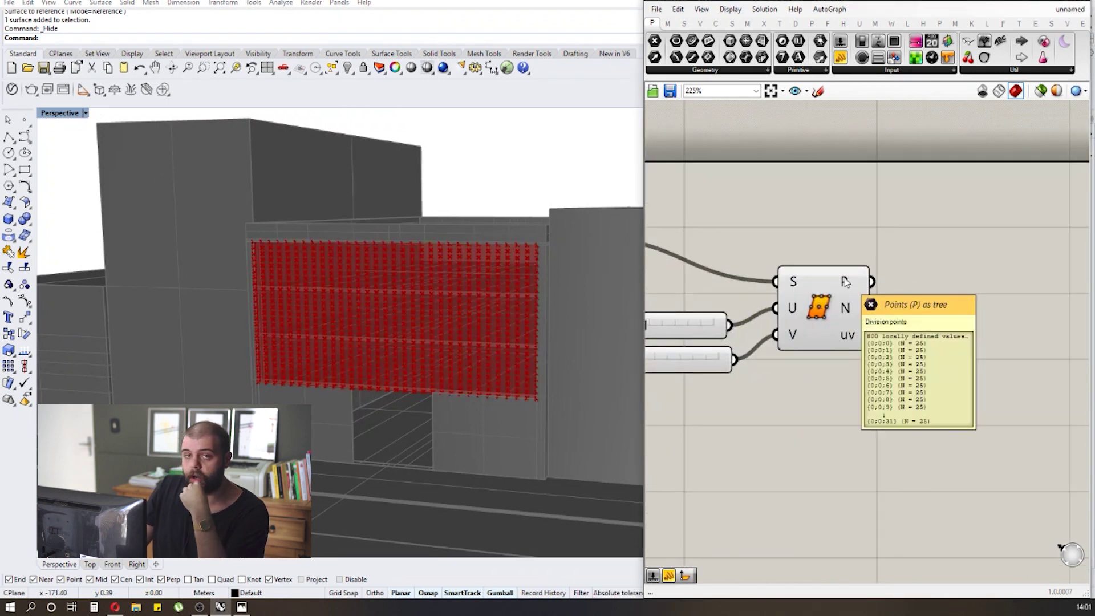
scroll(935, 320, "down", 2)
left_click(868, 328)
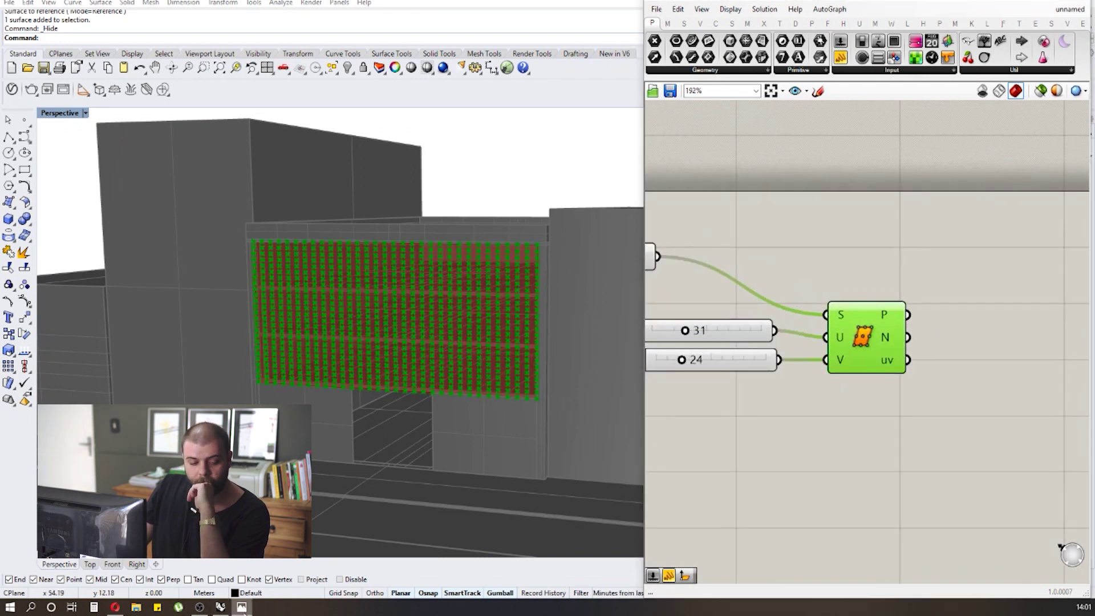
left_click(718, 303)
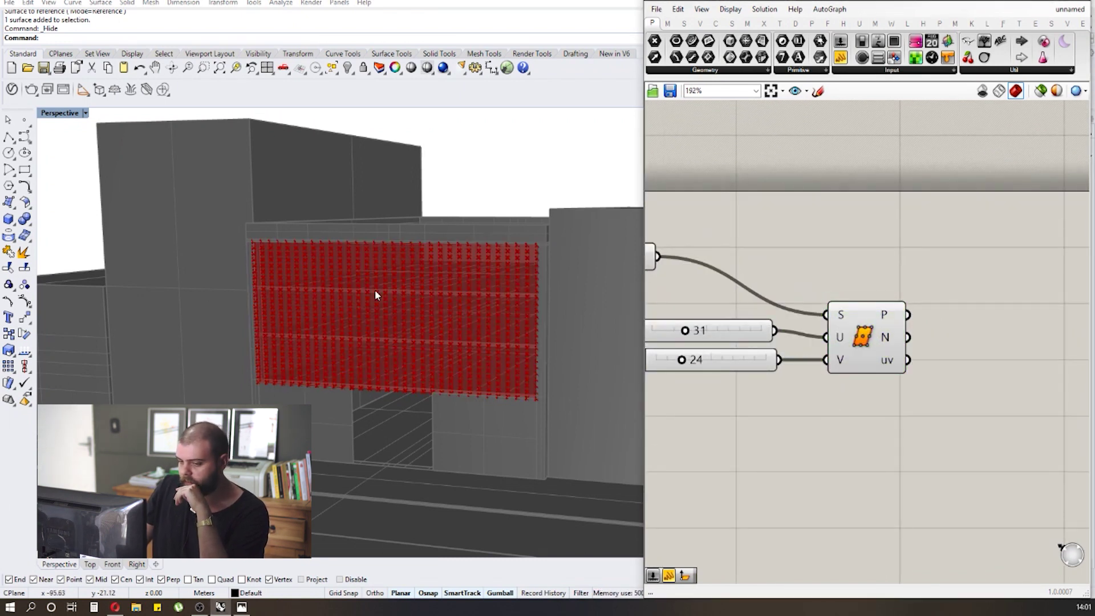
scroll(731, 240, "down", 1)
scroll(545, 229, "up", 3)
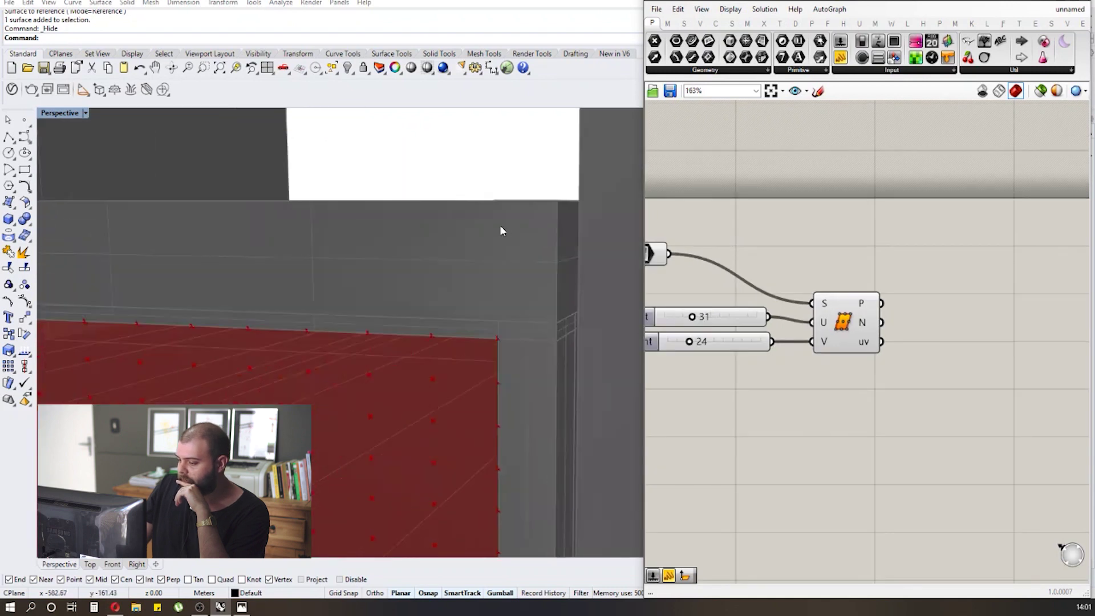
scroll(439, 245, "down", 3)
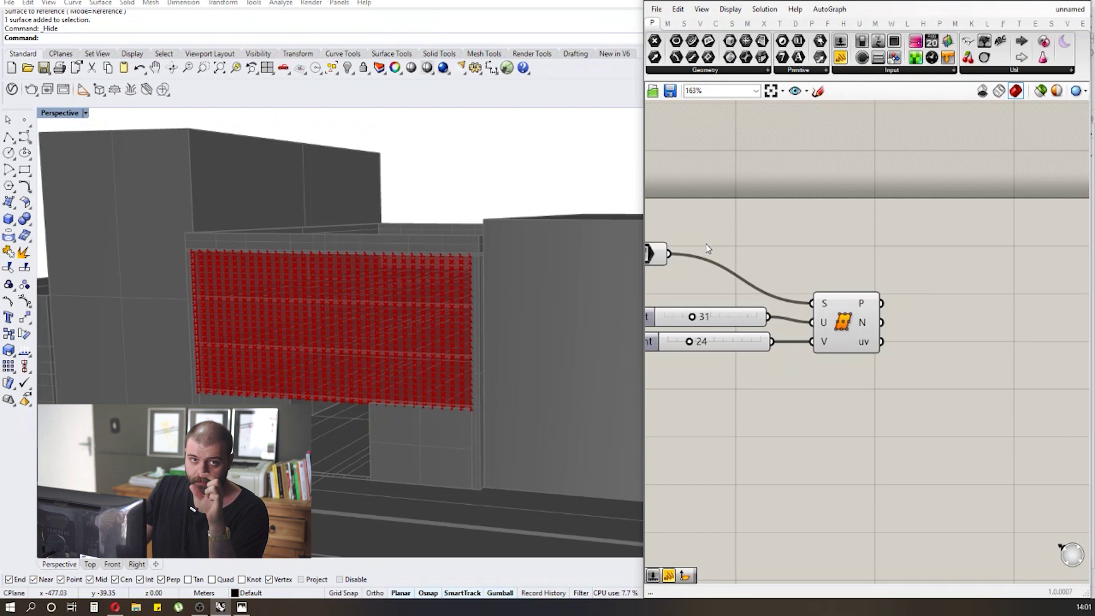
scroll(707, 171, "down", 4)
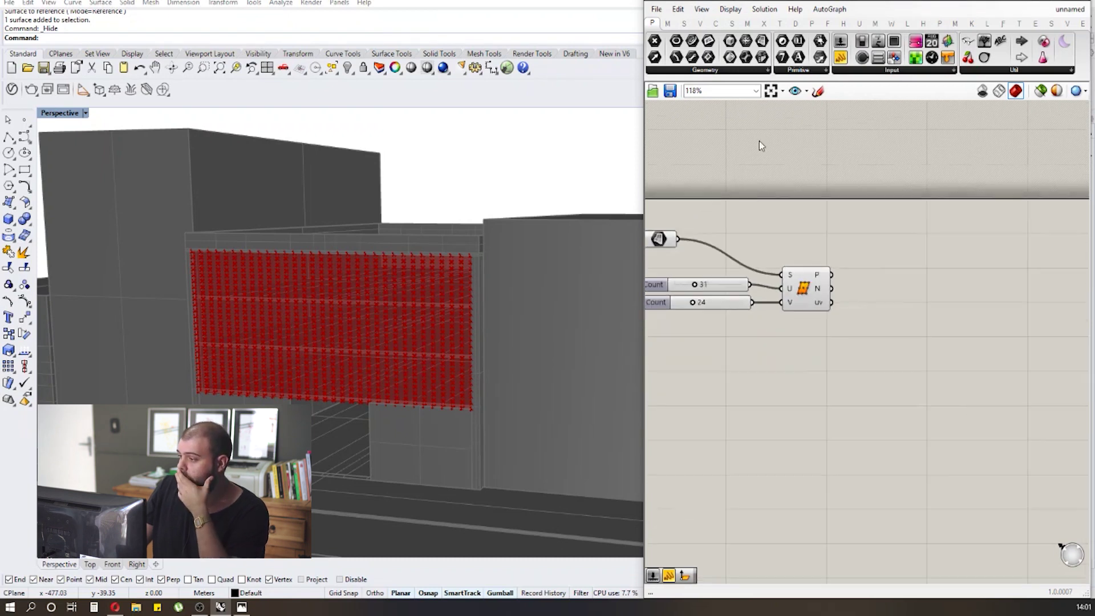
Sketch a rectangle outline of the facade on the Grasshopper canvas.
left_click(817, 93)
scroll(997, 215, "up", 3)
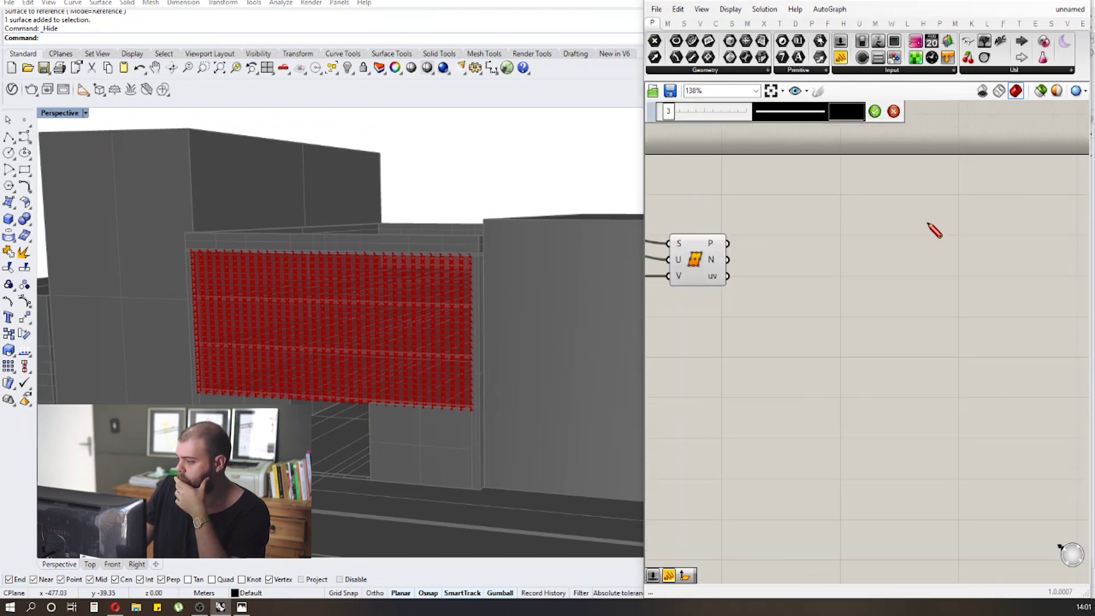
mouse_move(794, 222)
left_mouse_down()
mouse_move(810, 340)
mouse_move(995, 326)
left_mouse_up()
left_click_drag(979, 191, 994, 326)
left_click_drag(796, 220, 980, 190)
Mark grid points with crosses along the top row and down the left column.
scroll(900, 239, "up", 2)
left_click_drag(789, 220, 785, 233)
mouse_move(777, 227)
left_mouse_down()
mouse_move(840, 231)
mouse_move(824, 229)
mouse_move(881, 217)
left_mouse_up()
mouse_move(906, 206)
left_mouse_down()
mouse_move(904, 218)
mouse_move(922, 214)
left_mouse_up()
mouse_move(947, 200)
left_mouse_down()
mouse_move(942, 215)
mouse_move(995, 209)
left_mouse_up()
left_click_drag(988, 194, 978, 212)
left_click_drag(788, 276, 804, 284)
left_click_drag(802, 273, 794, 287)
left_click_drag(808, 323, 797, 341)
left_click_drag(797, 329, 816, 347)
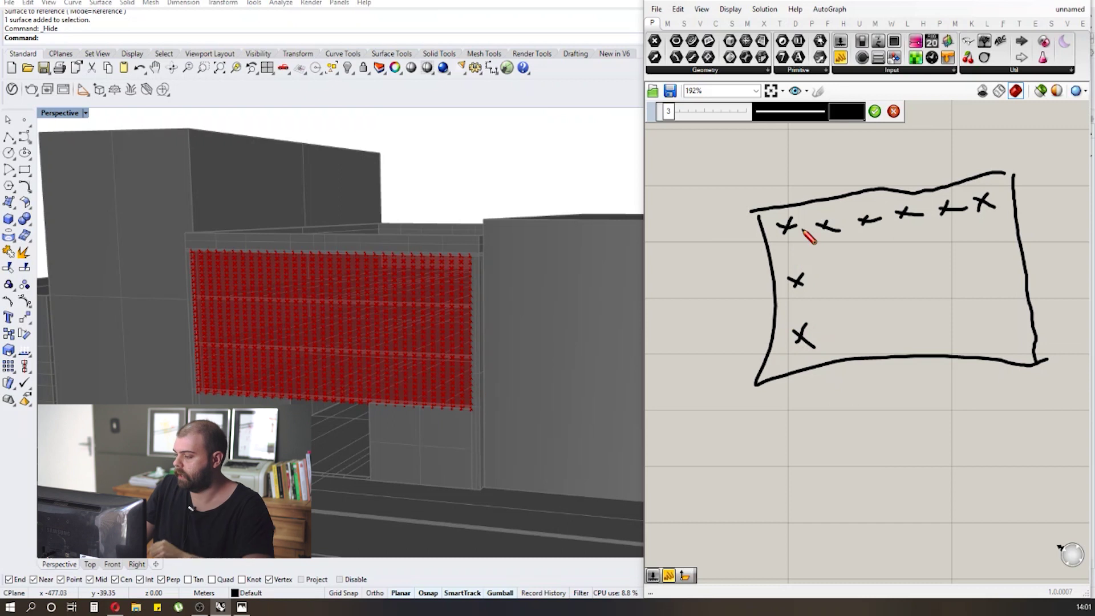
Draw boxes around three of the crossed points.
scroll(735, 236, "up", 2)
scroll(741, 240, "up", 2)
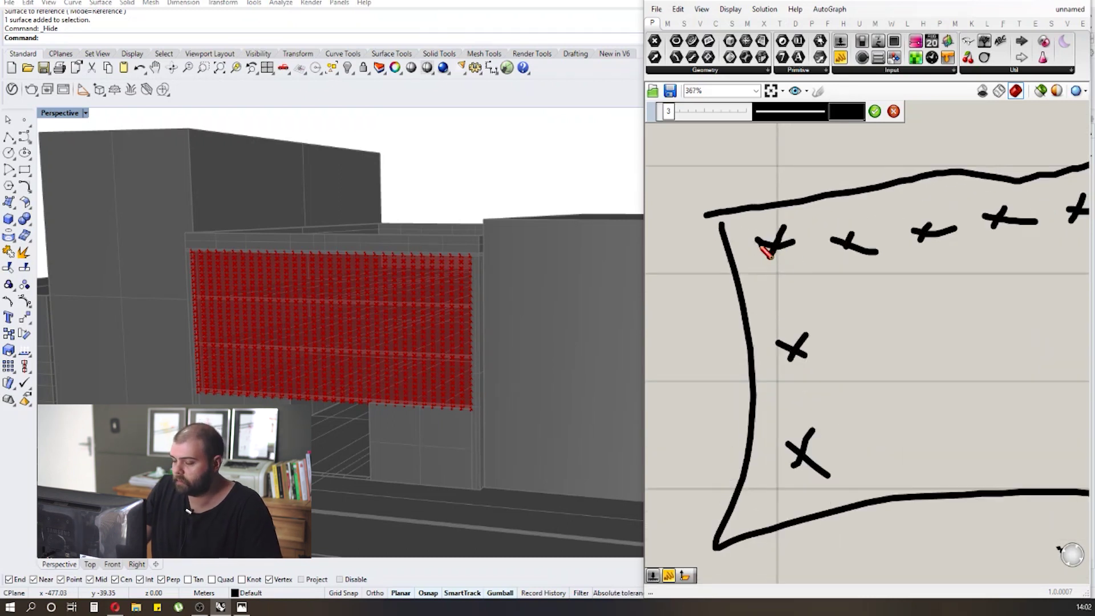
scroll(763, 217, "up", 2)
mouse_move(731, 234)
left_mouse_down()
mouse_move(811, 223)
mouse_move(828, 292)
mouse_move(779, 307)
mouse_move(765, 300)
left_mouse_up()
left_click_drag(734, 233, 761, 305)
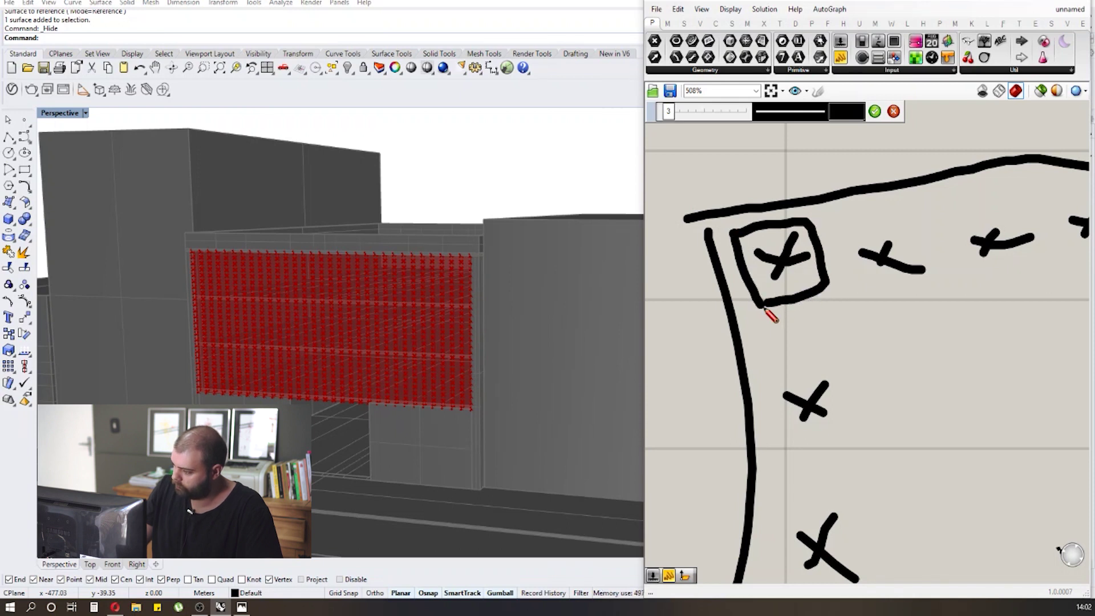
scroll(765, 305, "down", 1)
scroll(844, 246, "up", 1)
mouse_move(806, 251)
left_mouse_down()
mouse_move(879, 230)
mouse_move(911, 320)
mouse_move(830, 338)
left_mouse_up()
scroll(827, 330, "down", 1)
mouse_move(834, 285)
left_mouse_down()
mouse_move(873, 280)
mouse_move(911, 322)
mouse_move(861, 358)
left_mouse_up()
left_click_drag(834, 285, 861, 358)
scroll(814, 291, "down", 4)
scroll(817, 293, "down", 2)
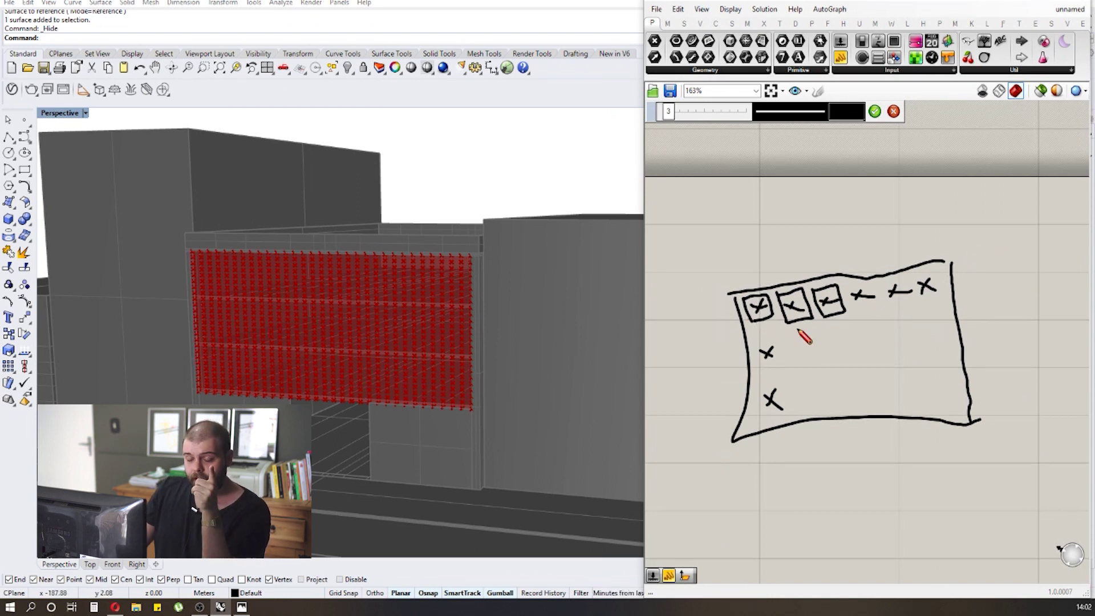
scroll(764, 305, "down", 1)
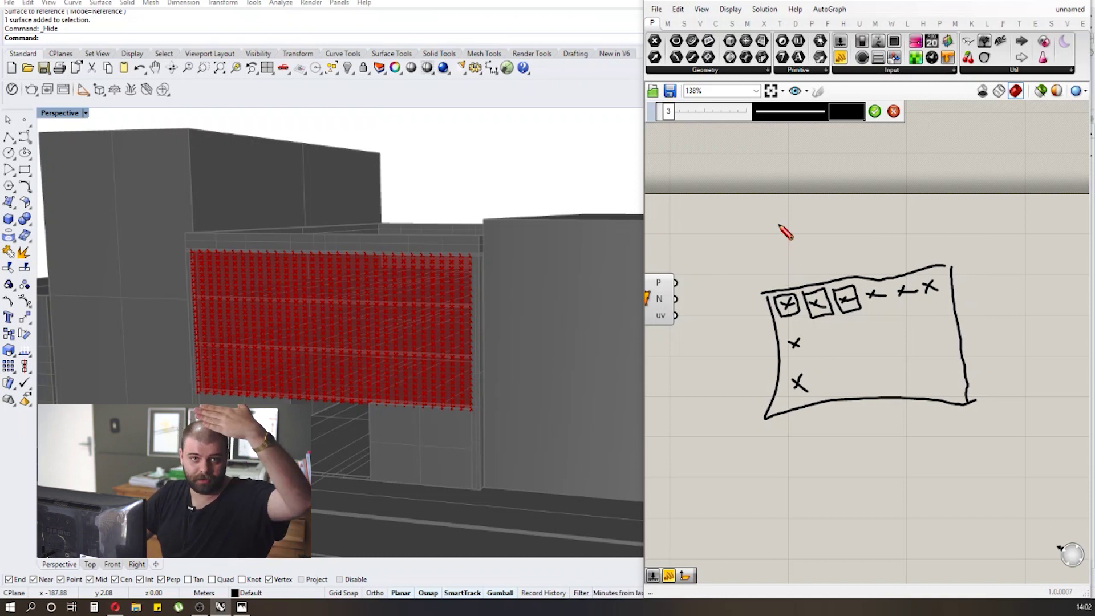
Finish the sketch and move it up above the components.
left_click(874, 111)
scroll(802, 277, "down", 3)
left_click_drag(948, 377, 801, 210)
scroll(812, 296, "down", 1)
left_click_drag(813, 298, 752, 161)
left_click(785, 260)
Shift the sliders and Divide Surface component down and to the right.
scroll(834, 203, "down", 2)
scroll(758, 256, "up", 6)
scroll(879, 283, "down", 3)
scroll(869, 233, "up", 3)
scroll(895, 325, "down", 4)
left_click_drag(882, 388, 762, 303)
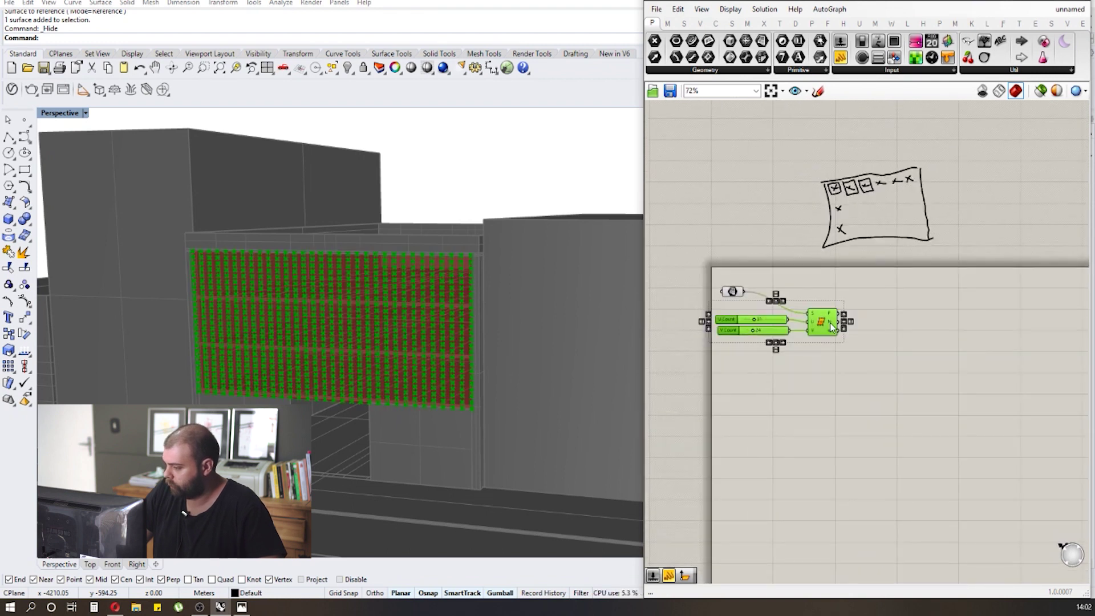
left_click_drag(822, 322, 828, 343)
left_click(912, 317)
scroll(906, 319, "up", 3)
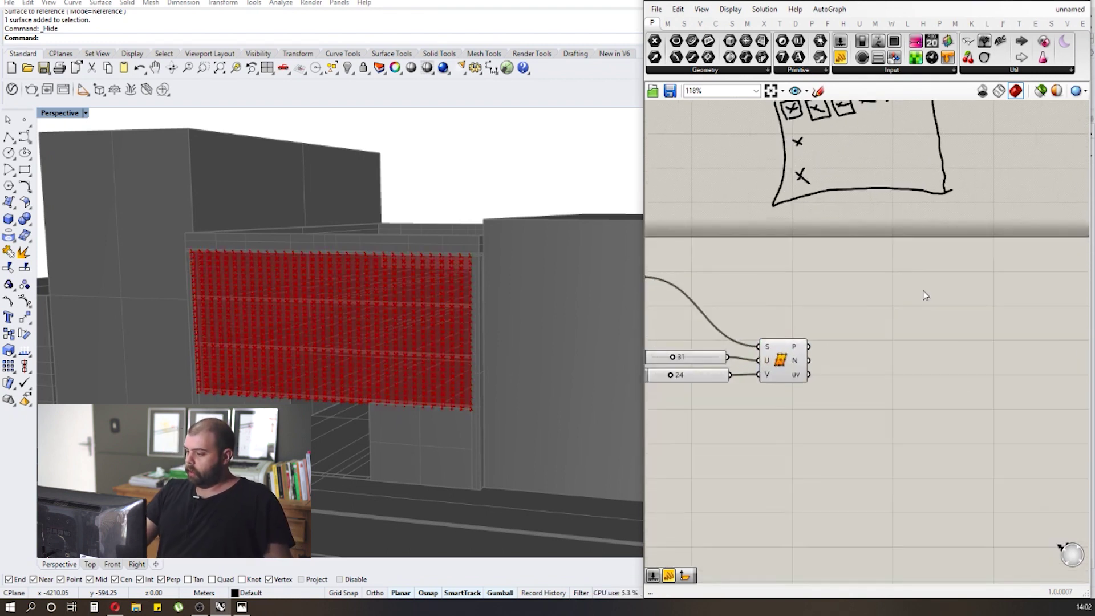
double_click(923, 291)
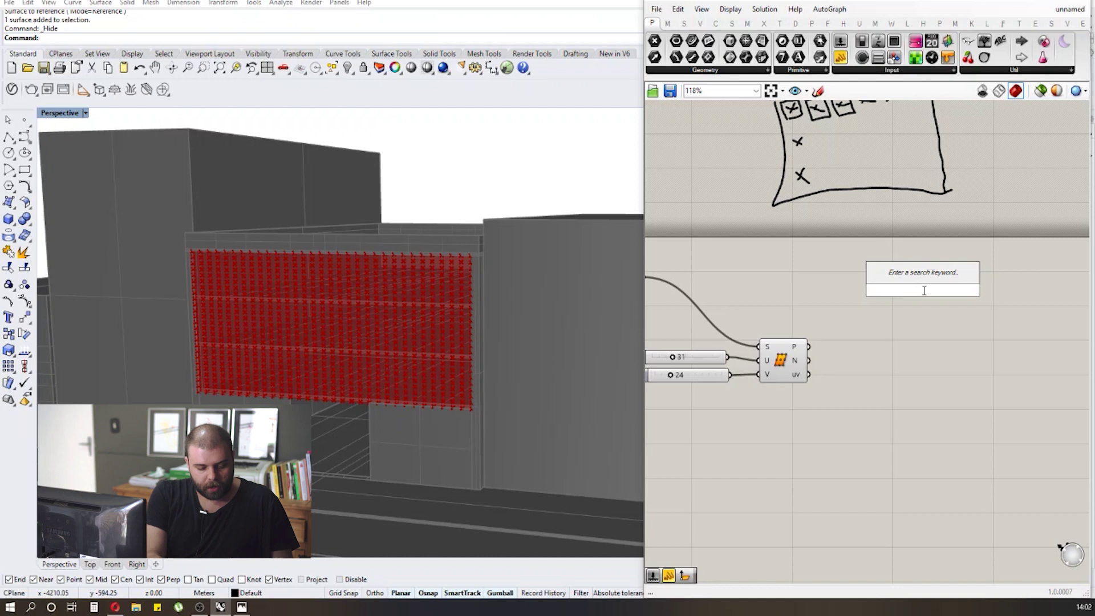
Search 'surface closest' and place a Surface Closest Point component beside Divide Surface.
type("surface closest")
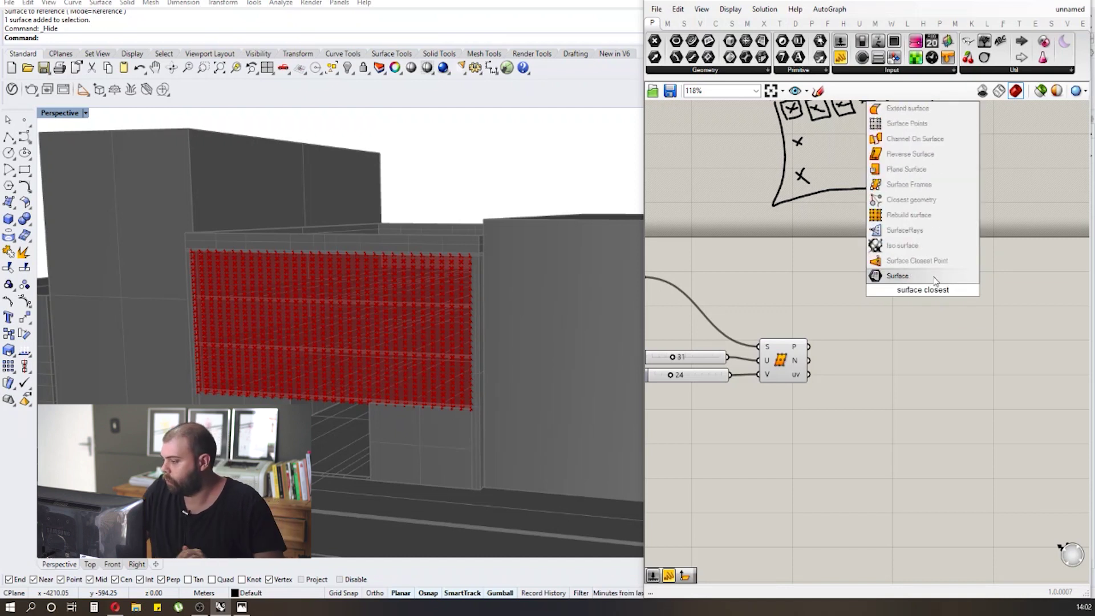
left_click(925, 263)
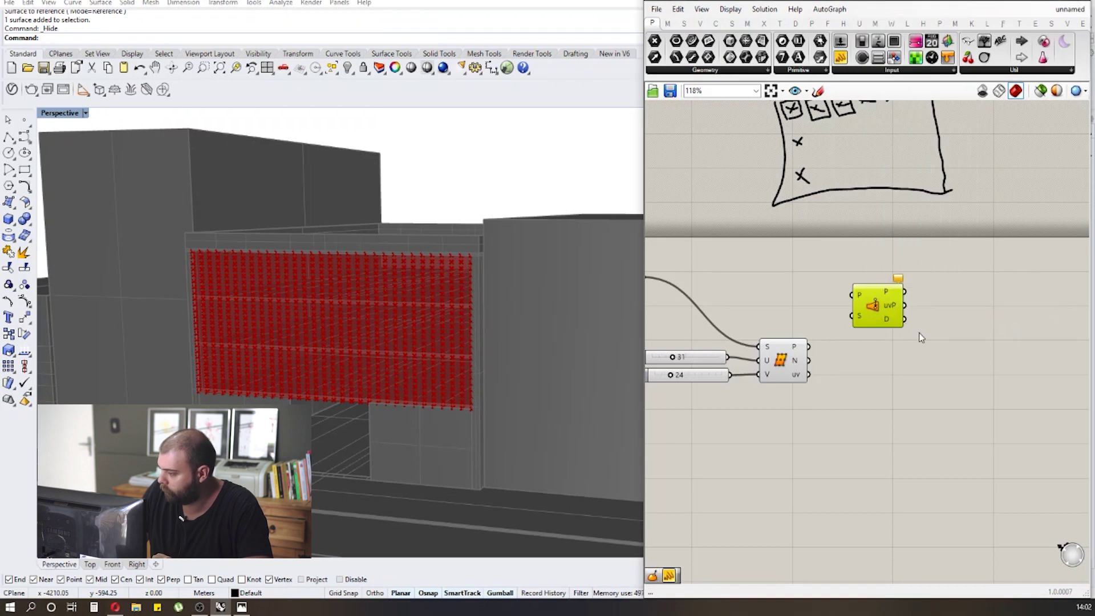
scroll(957, 294, "down", 3)
scroll(935, 307, "up", 4)
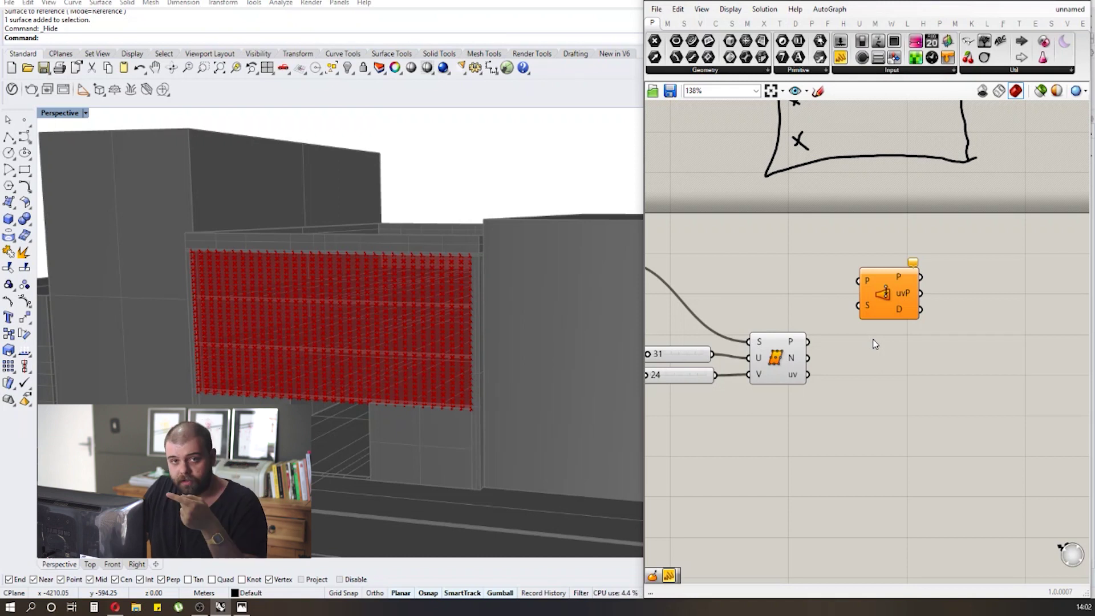
scroll(847, 337, "down", 2)
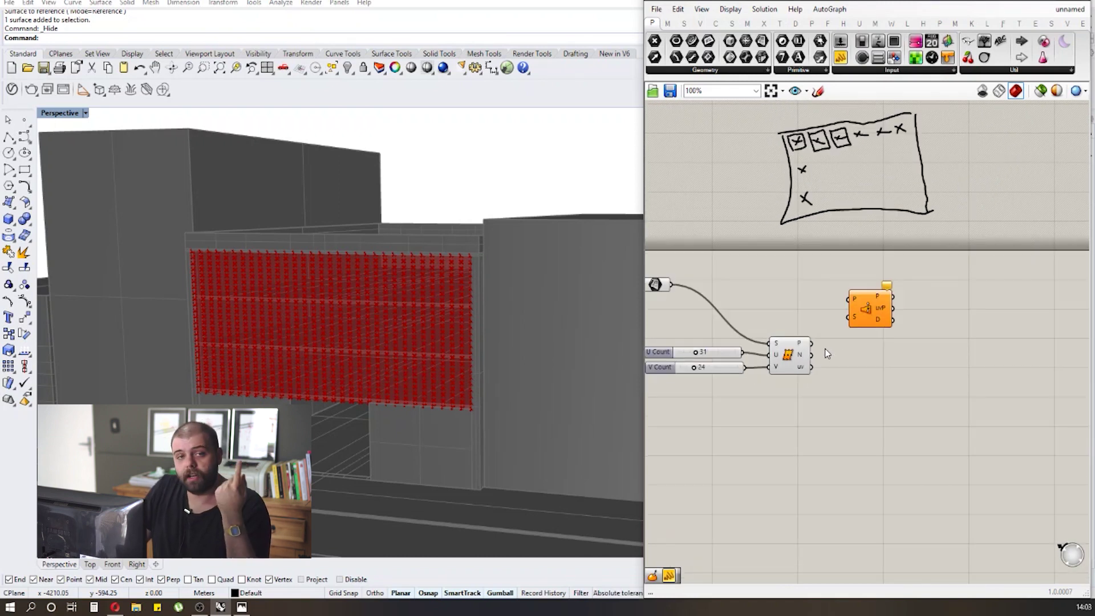
scroll(838, 326, "up", 1)
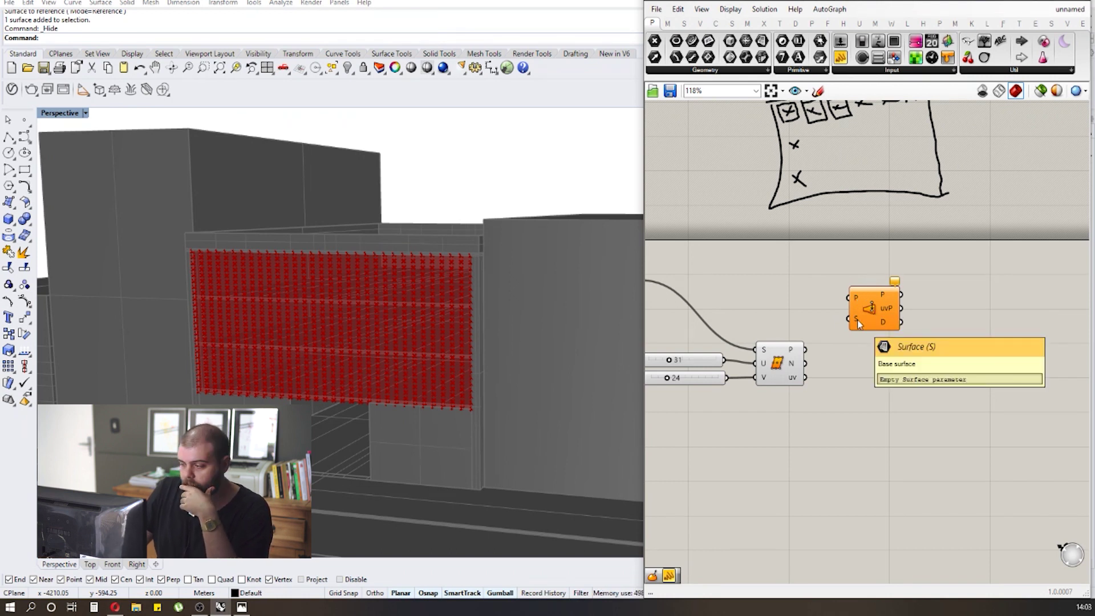
Wire Divide Surface's points into the Surface Closest Point component.
scroll(932, 314, "down", 3)
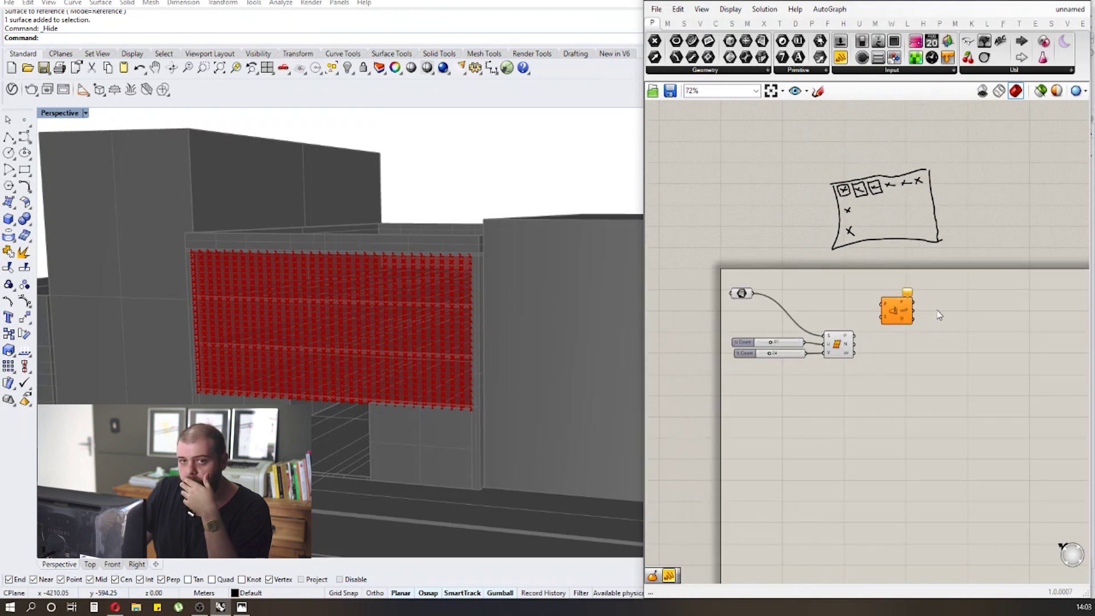
scroll(877, 318, "up", 3)
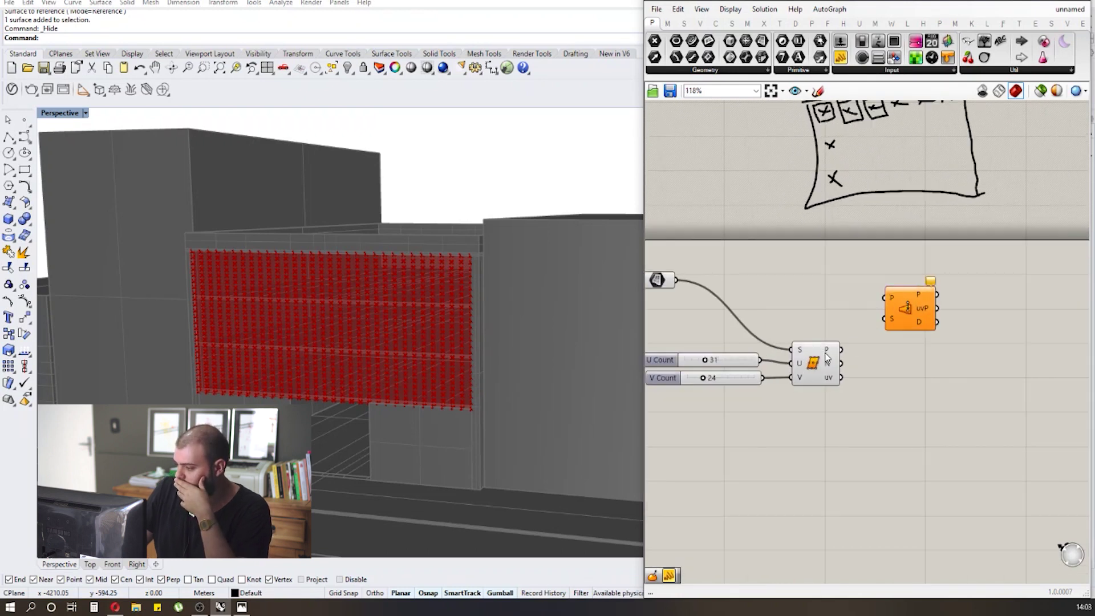
left_click(827, 357)
scroll(871, 341, "down", 1)
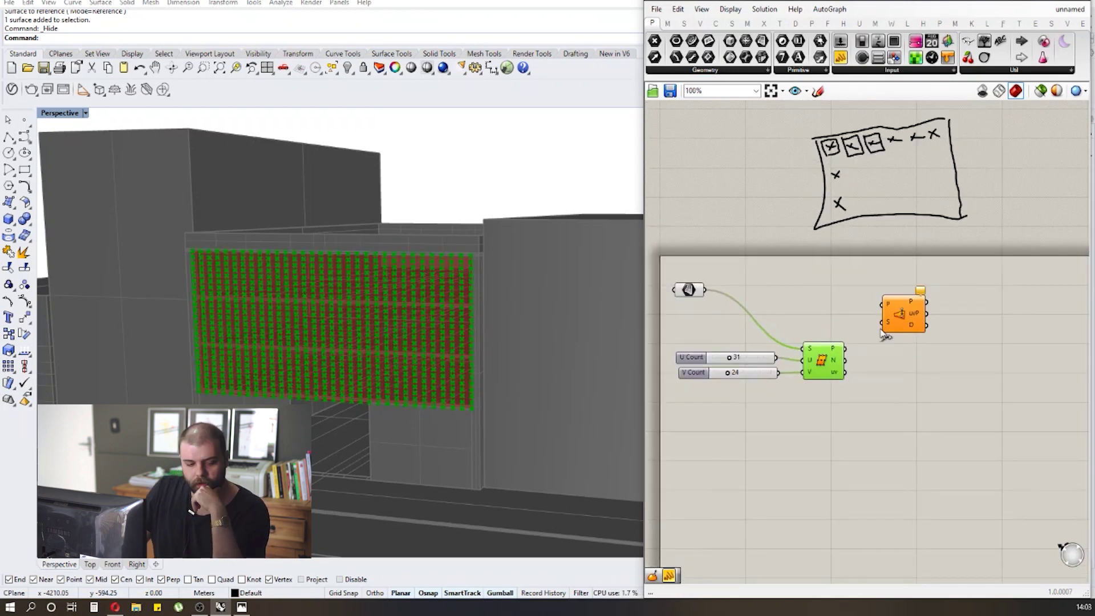
scroll(883, 336, "up", 3)
left_click_drag(823, 361, 894, 292)
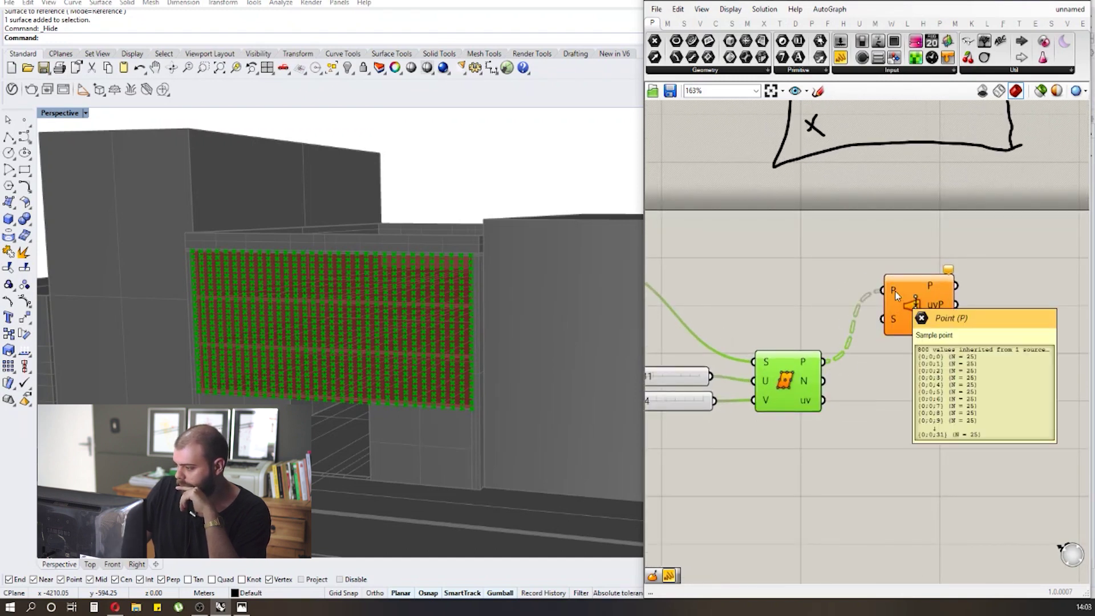
mouse_move(804, 367)
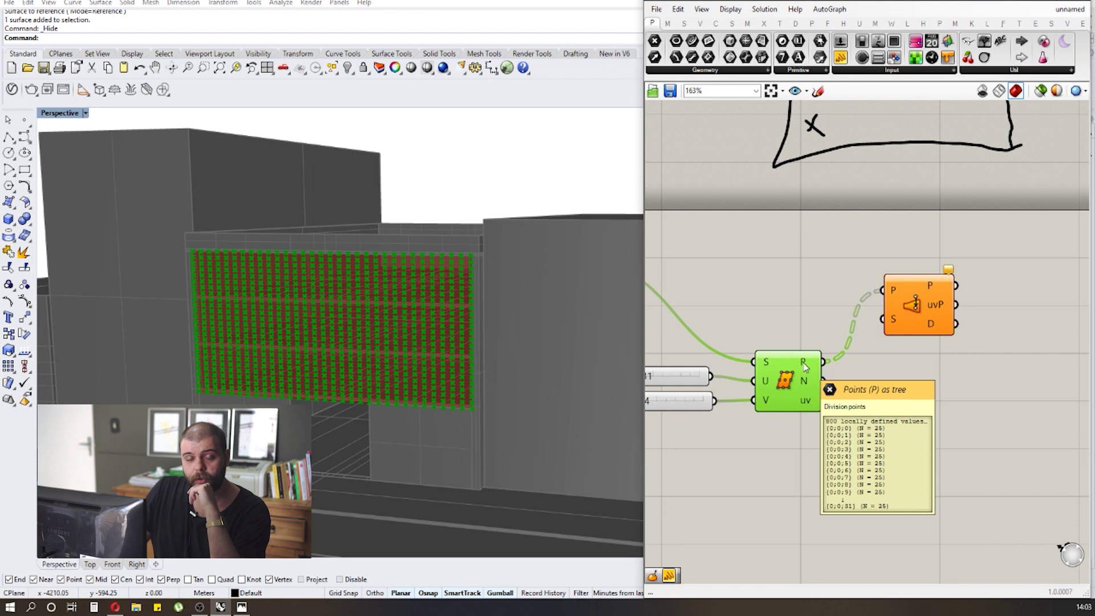
mouse_move(893, 289)
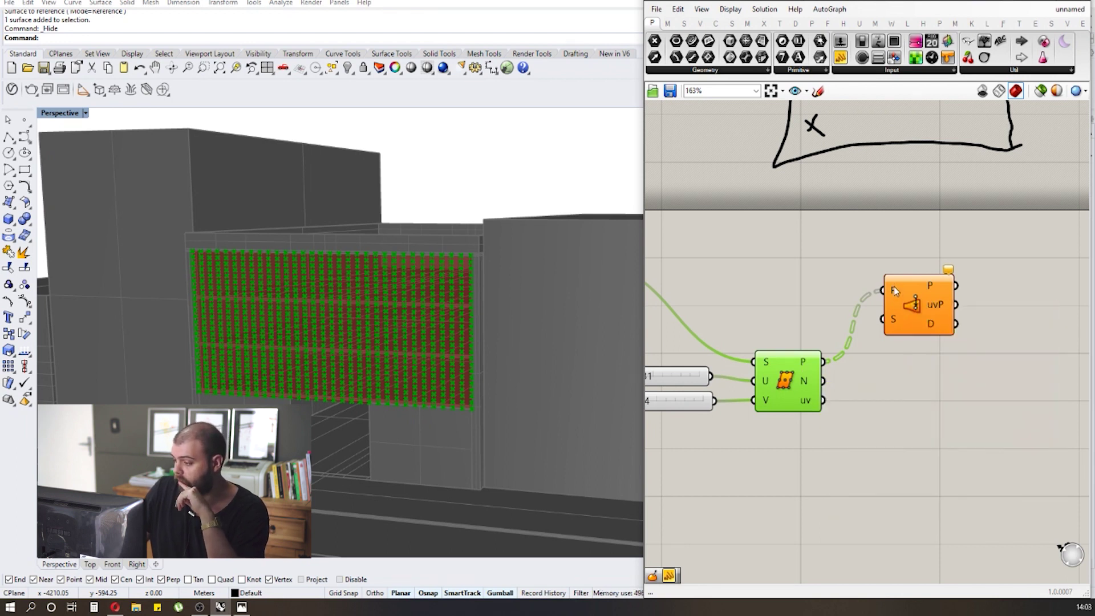
scroll(950, 358, "down", 2)
Connect the facade Surface parameter to the S input and select Surface Closest Point to preview.
left_click(938, 378)
scroll(950, 358, "down", 1)
scroll(894, 359, "up", 1)
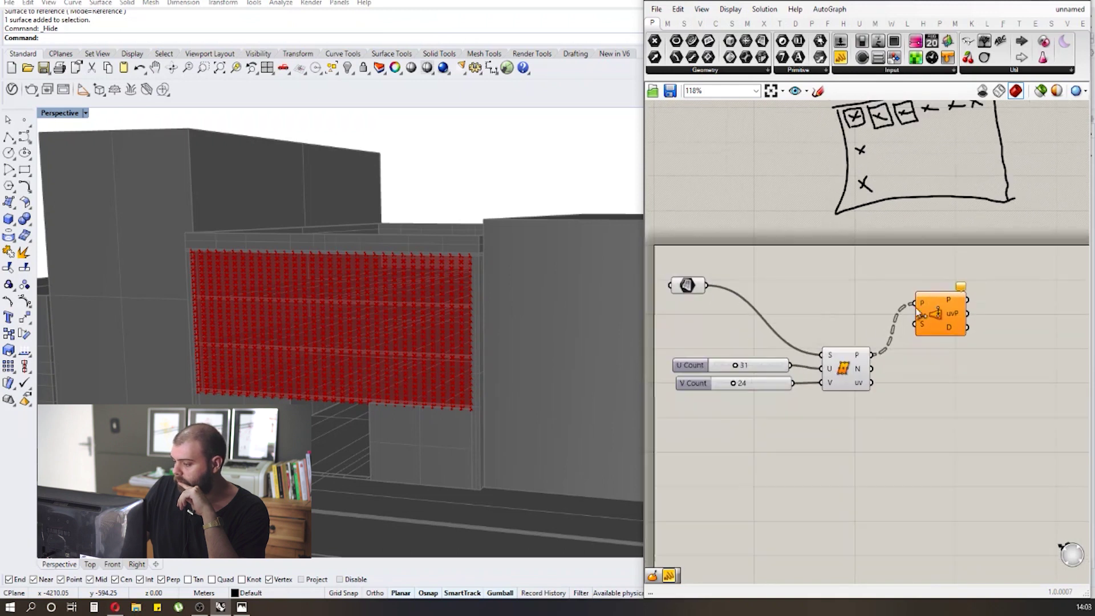
scroll(757, 311, "up", 3)
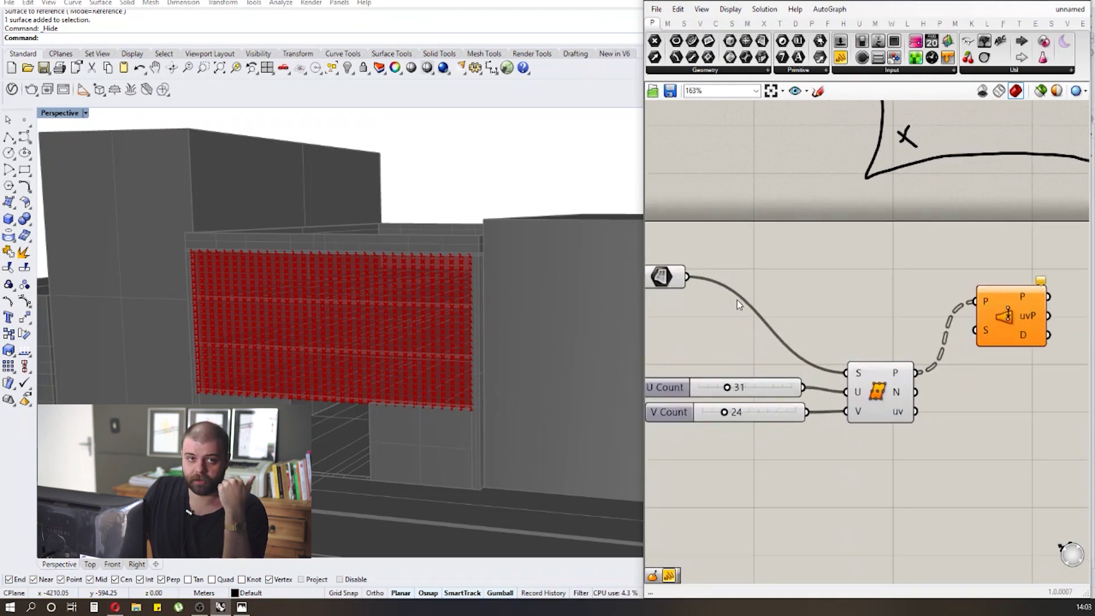
left_click_drag(688, 278, 976, 331)
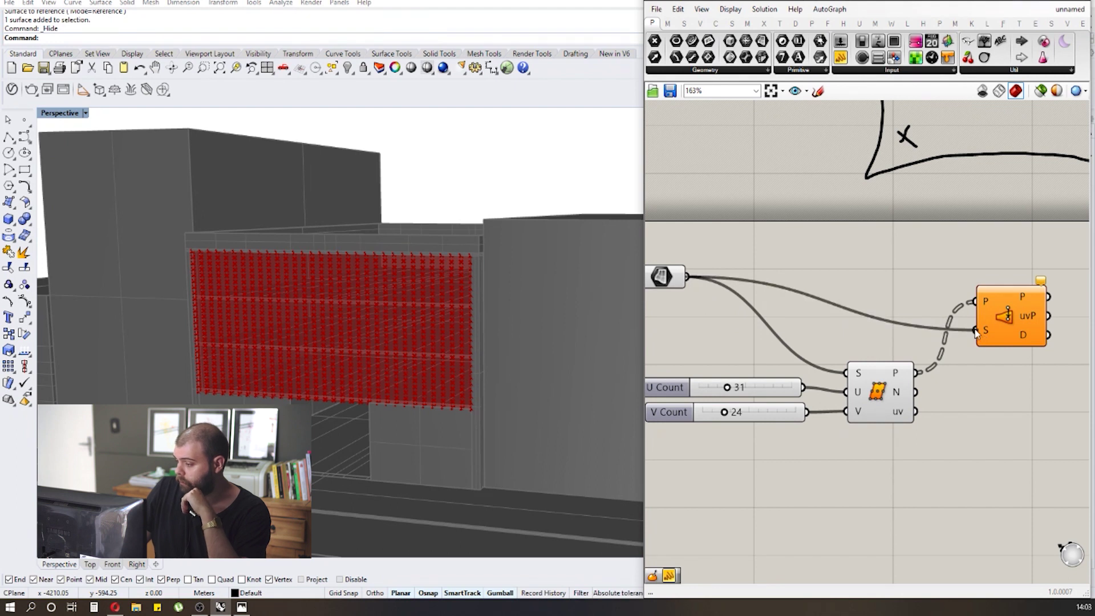
scroll(978, 296, "down", 2)
scroll(966, 295, "up", 4)
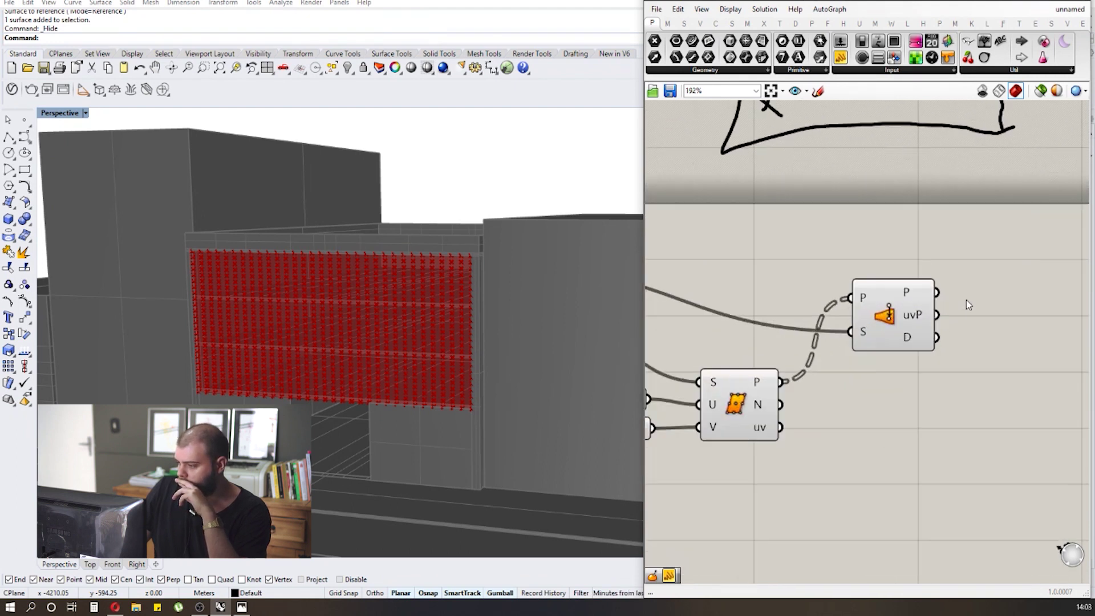
left_click(908, 321)
scroll(827, 249, "down", 2)
scroll(916, 269, "up", 2)
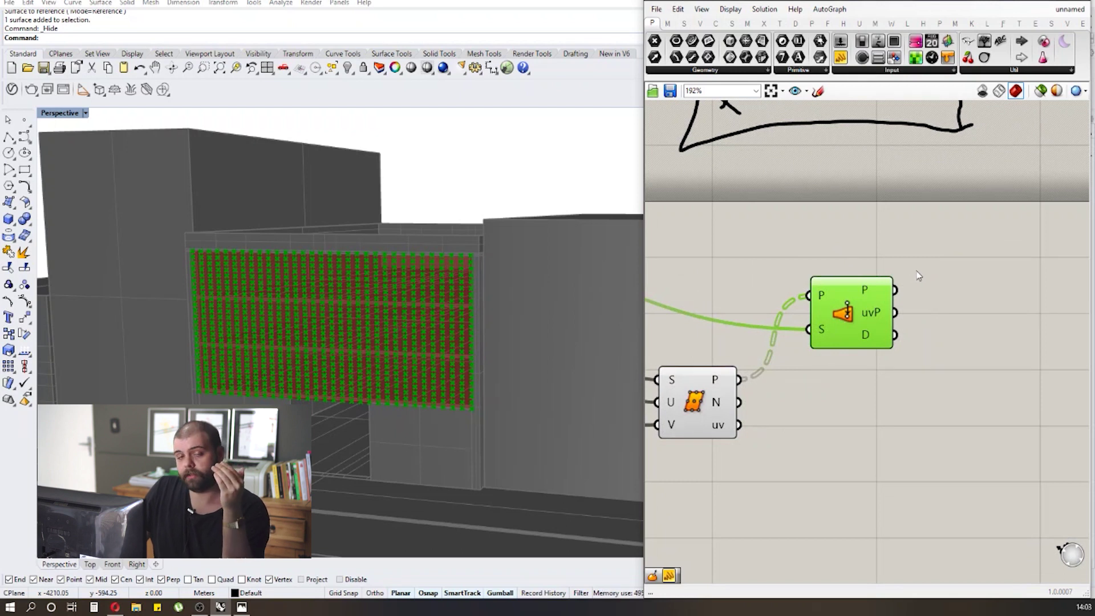
scroll(857, 302, "down", 2)
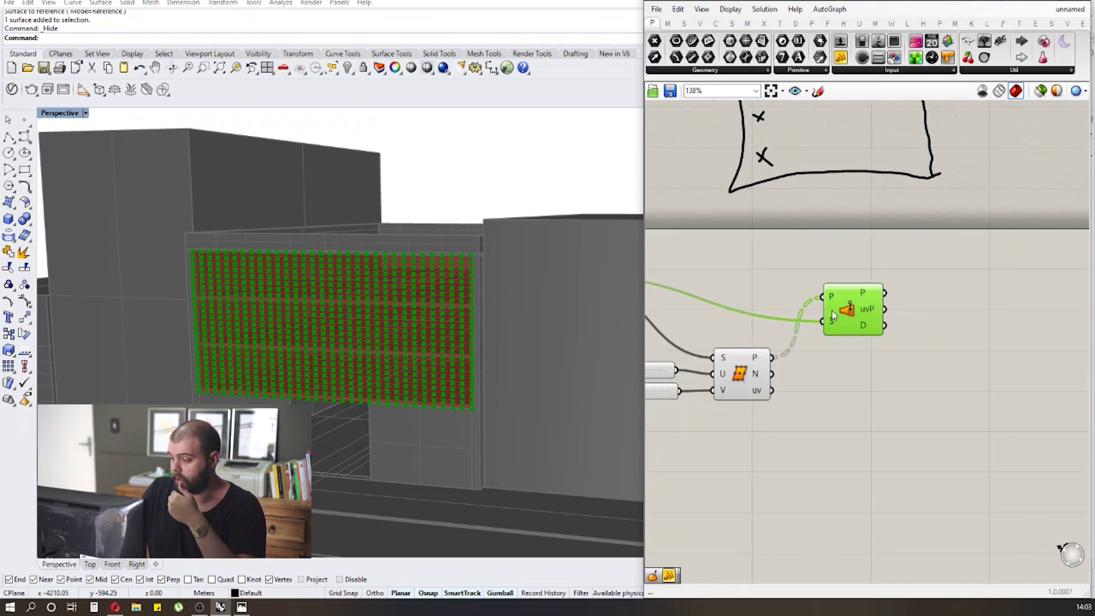
scroll(945, 315, "down", 1)
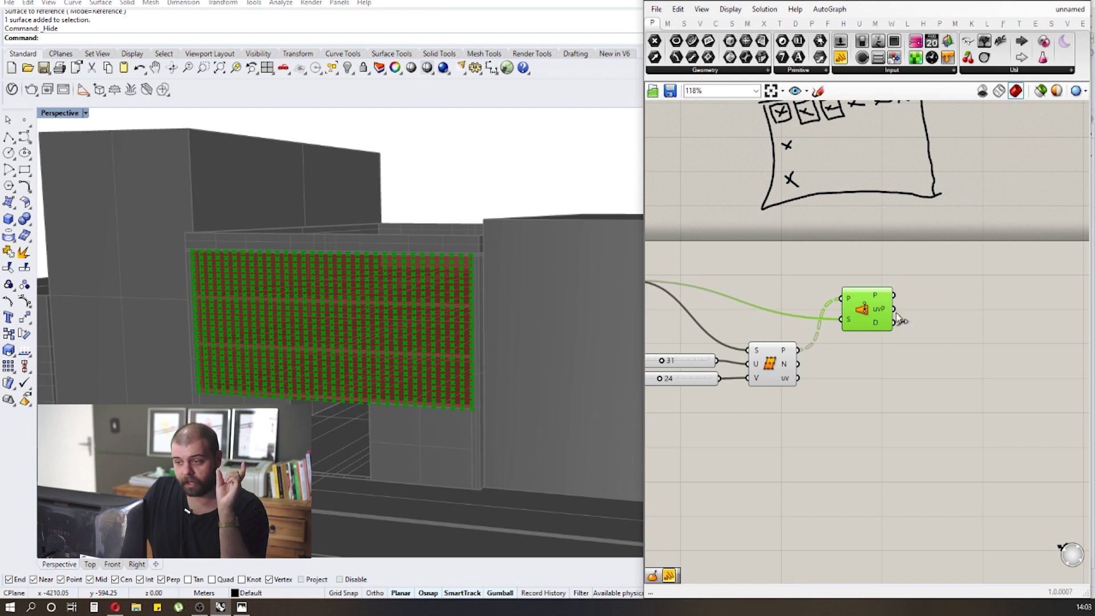
scroll(936, 310, "down", 1)
scroll(838, 342, "up", 3)
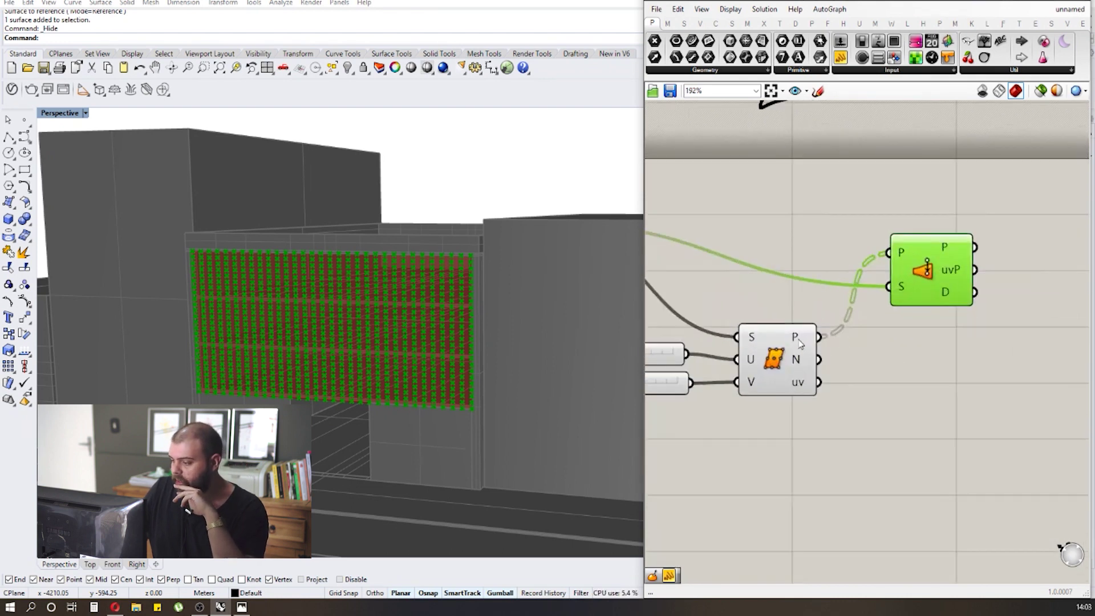
scroll(727, 341, "down", 3)
scroll(891, 348, "up", 2)
Place a Panel and wire Divide Surface's P output into it, showing 32 branches of 25 points.
left_click_drag(844, 62, 884, 415)
left_click_drag(743, 335, 806, 414)
right_click_drag(906, 533, 862, 461)
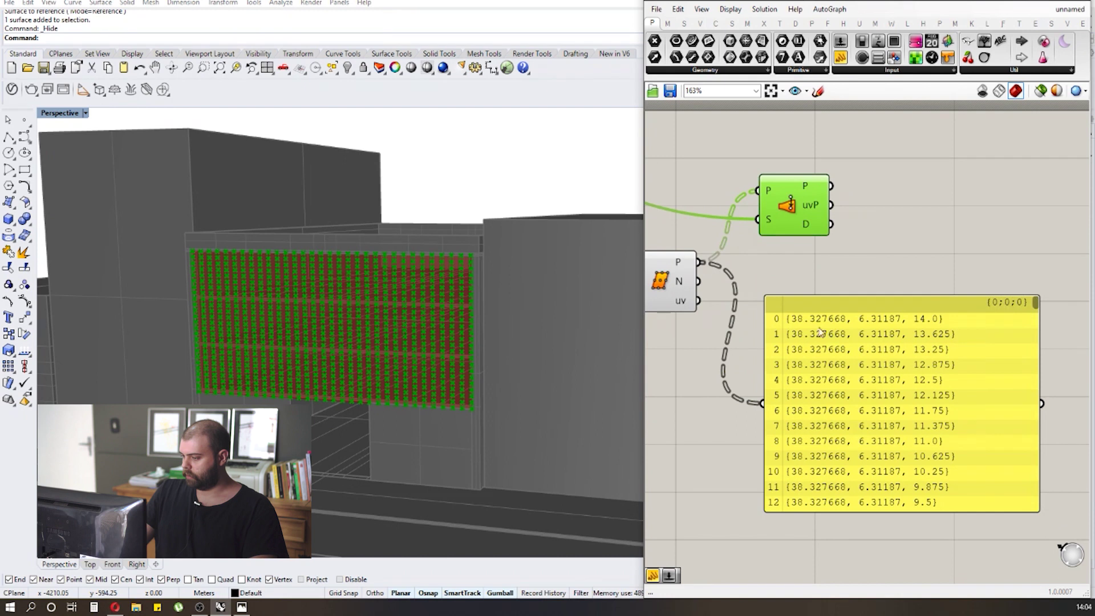
scroll(935, 283, "down", 2)
scroll(988, 365, "up", 2)
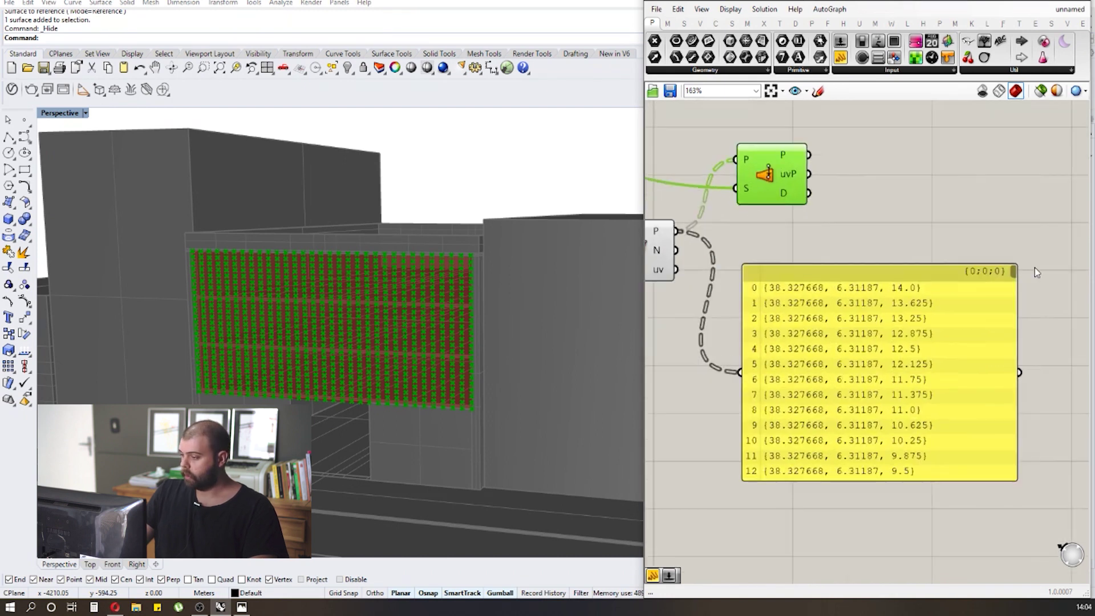
left_click_drag(1014, 274, 992, 459)
scroll(945, 262, "down", 2)
scroll(1007, 319, "up", 2)
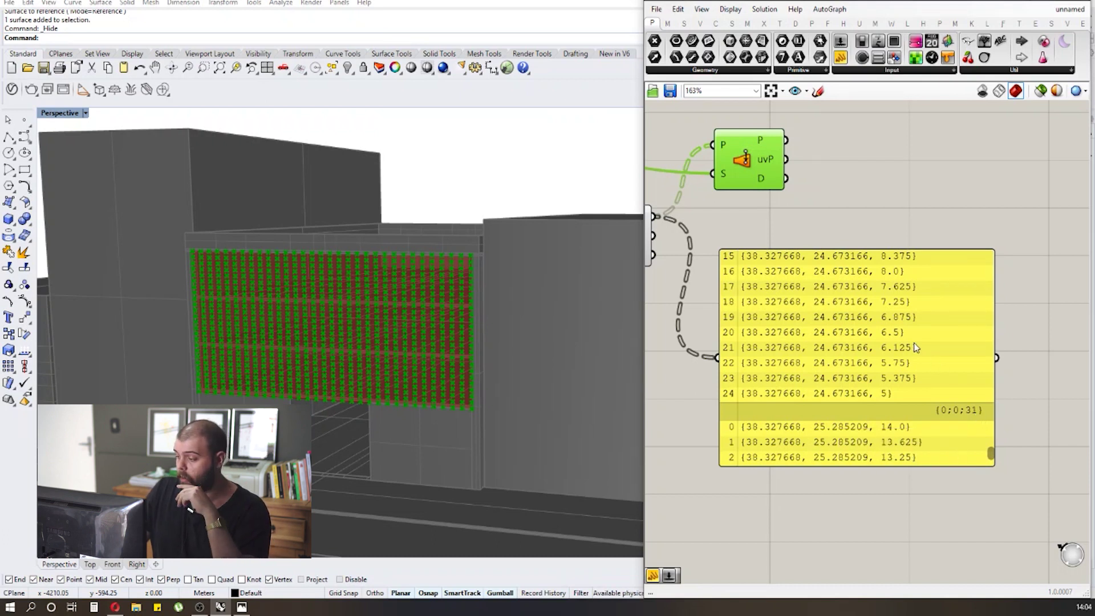
scroll(911, 343, "down", 2)
Move the output Panel lower on the canvas.
left_click(884, 331)
scroll(870, 348, "up", 1)
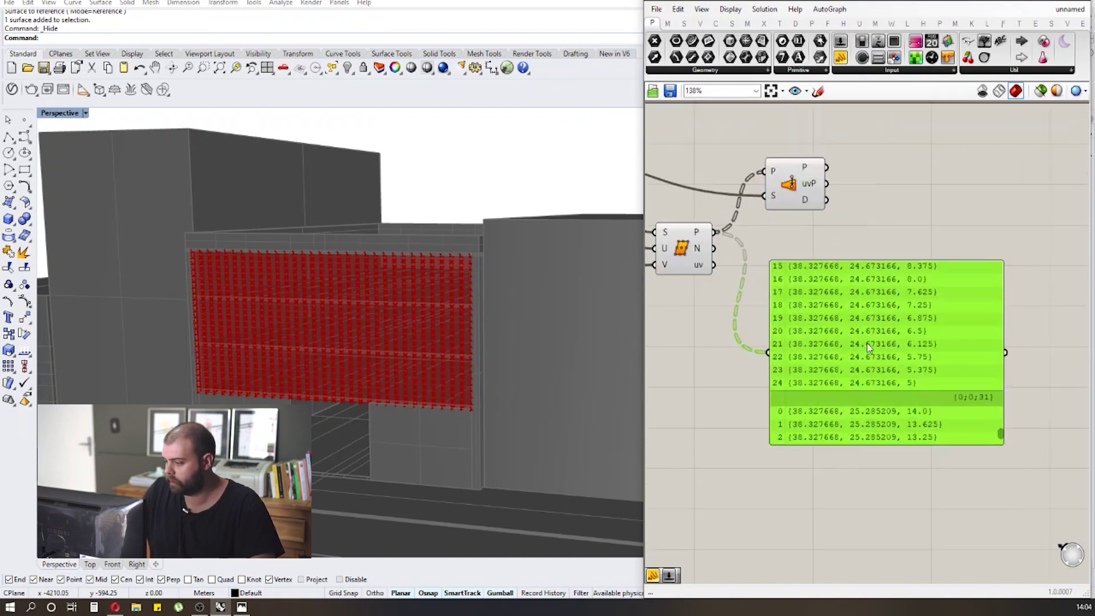
left_click_drag(999, 427, 992, 396)
left_click_drag(900, 343, 890, 462)
left_click(834, 302)
scroll(834, 297, "up", 1)
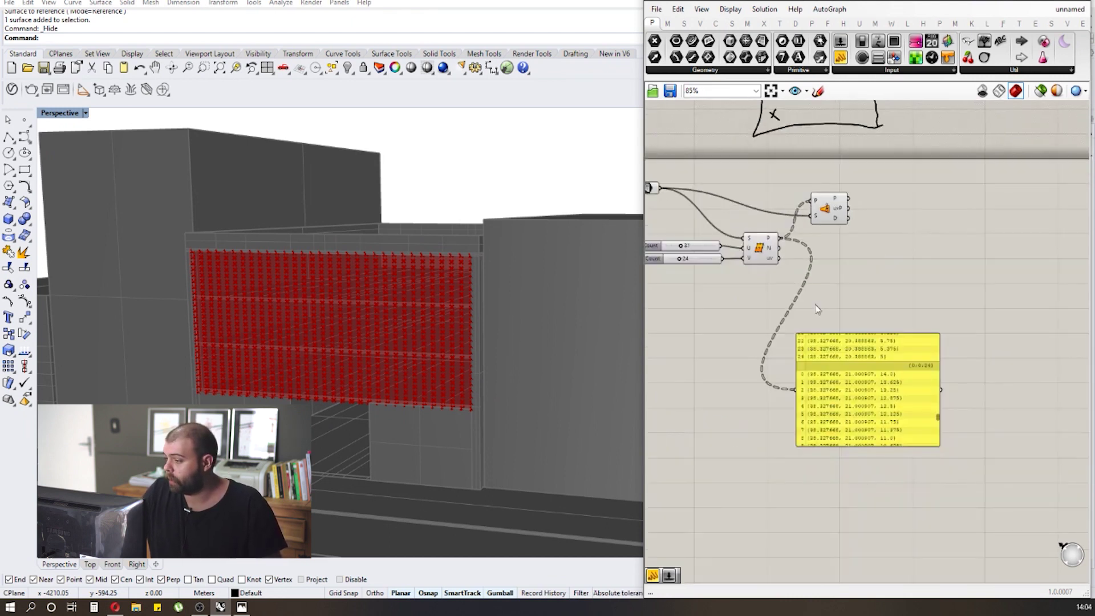
scroll(833, 278, "down", 1)
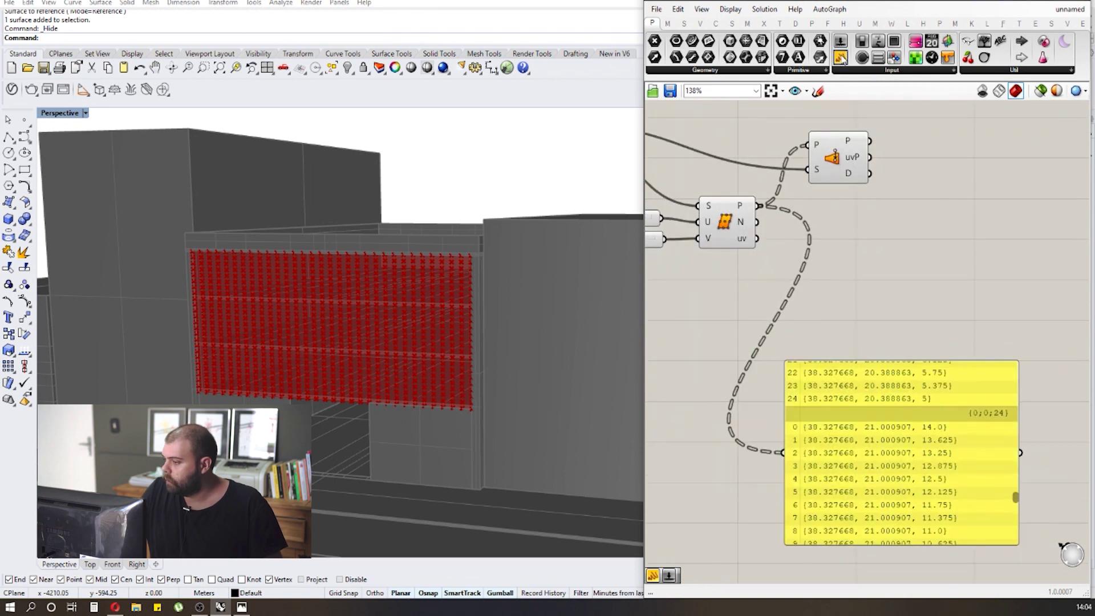
scroll(739, 207, "up", 2)
Set Divide Surface's P output to Flatten so points form one list.
mouse_move(743, 207)
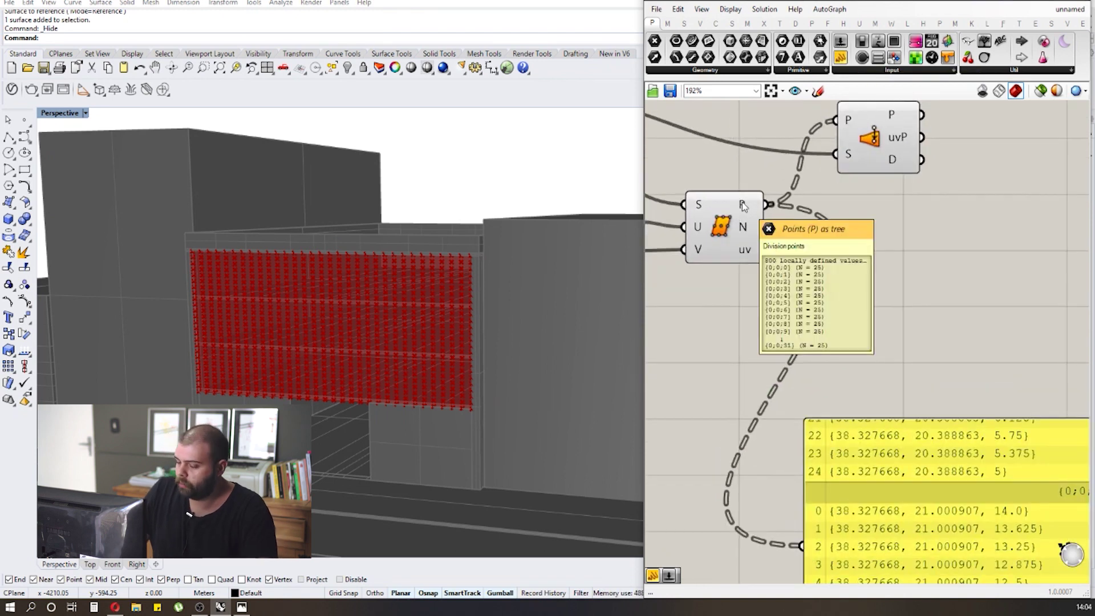
right_click(743, 207)
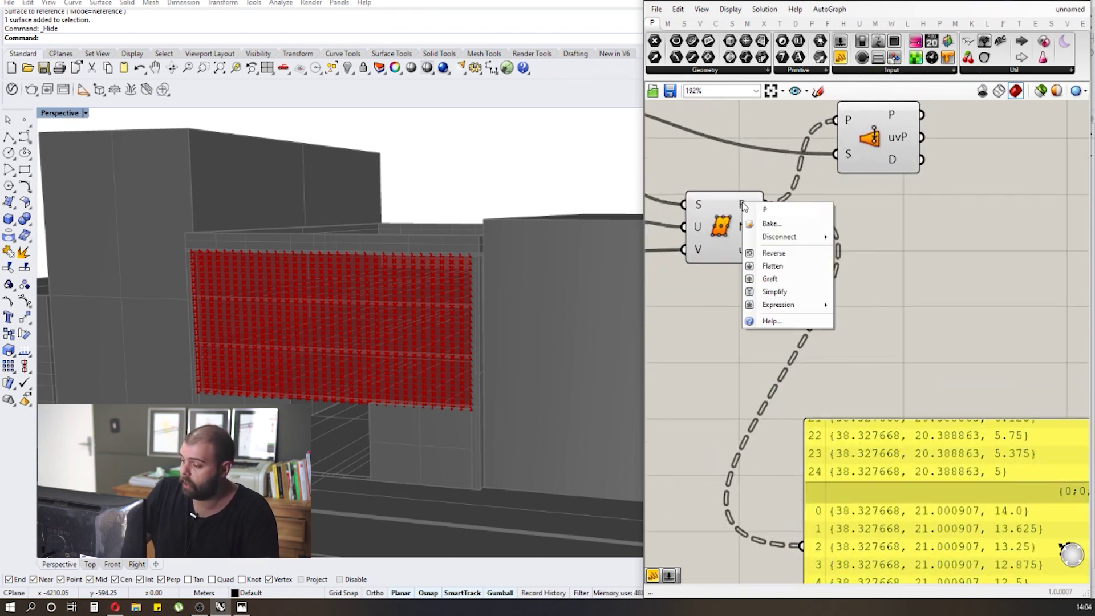
left_click(769, 266)
scroll(798, 353, "down", 3)
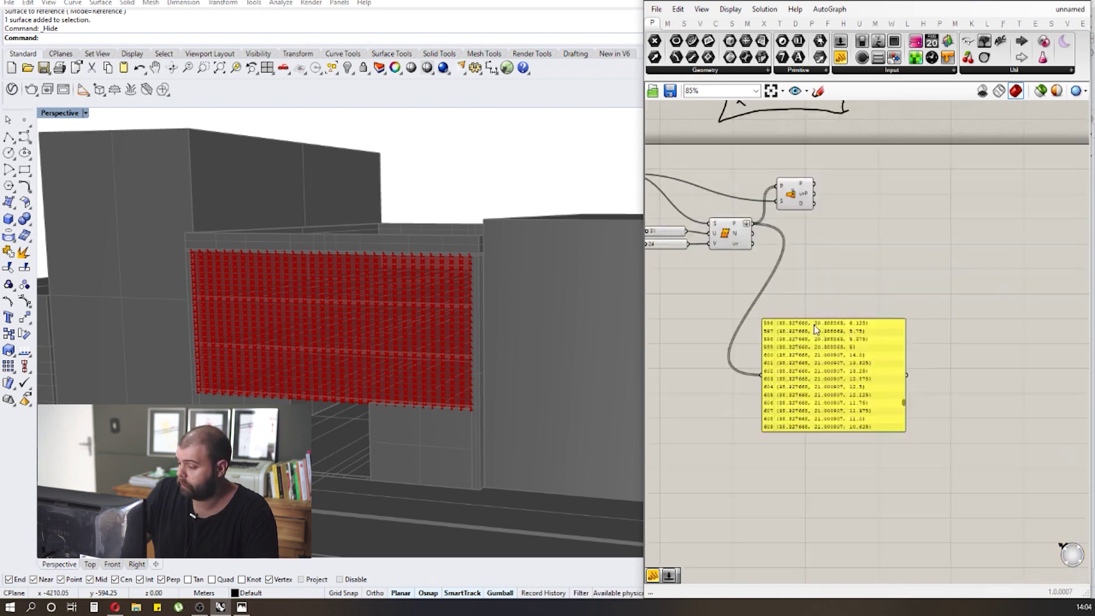
scroll(826, 418, "up", 2)
Delete the output Panel.
left_click_drag(1013, 403, 1015, 242)
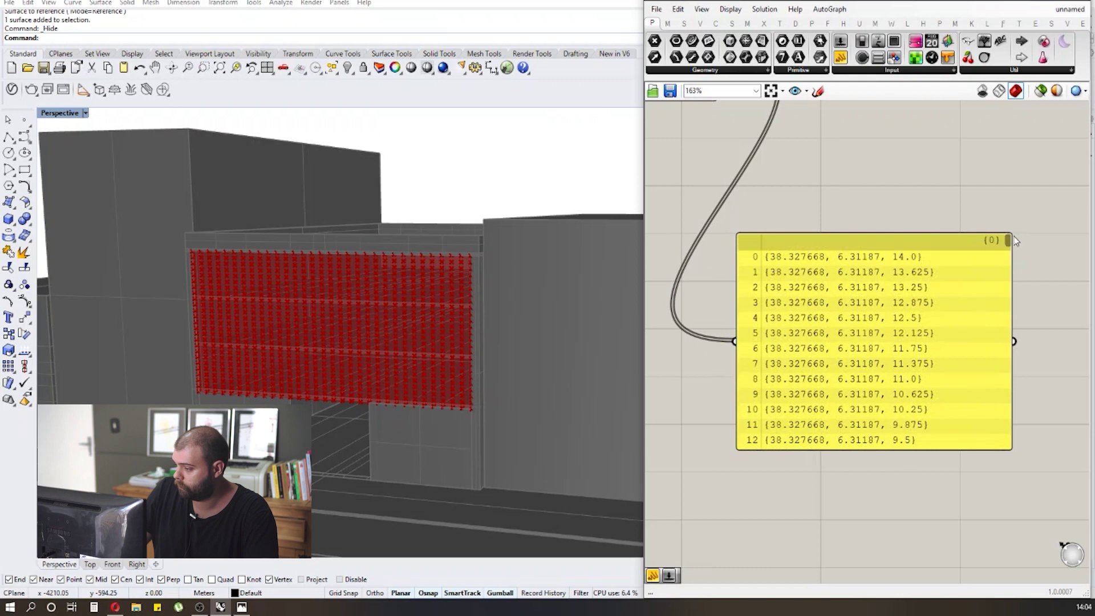
left_click(980, 289)
key("Delete")
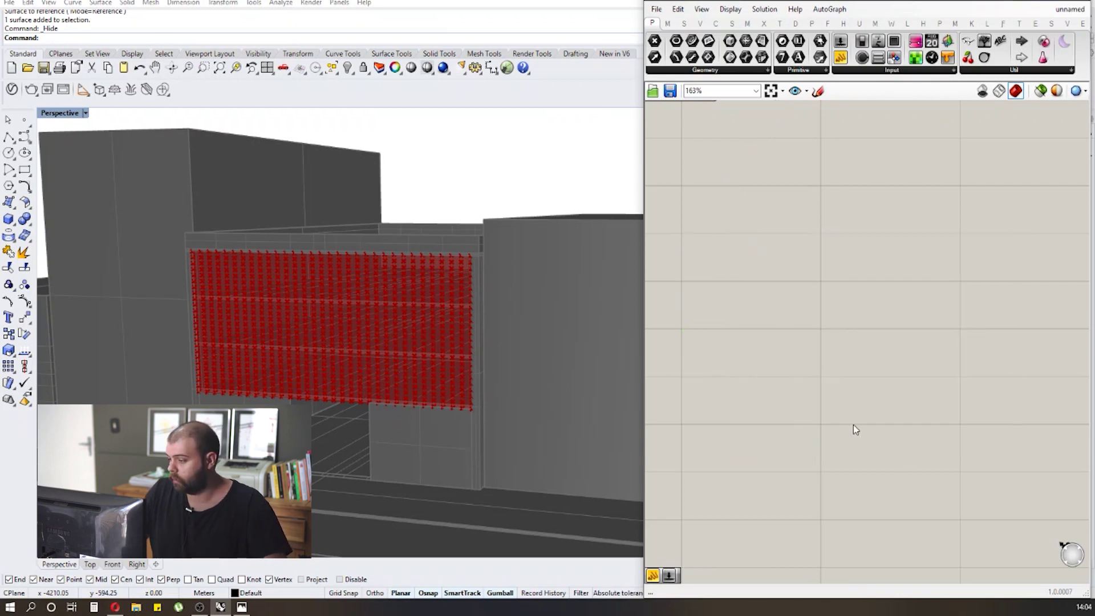
scroll(981, 447, "down", 1)
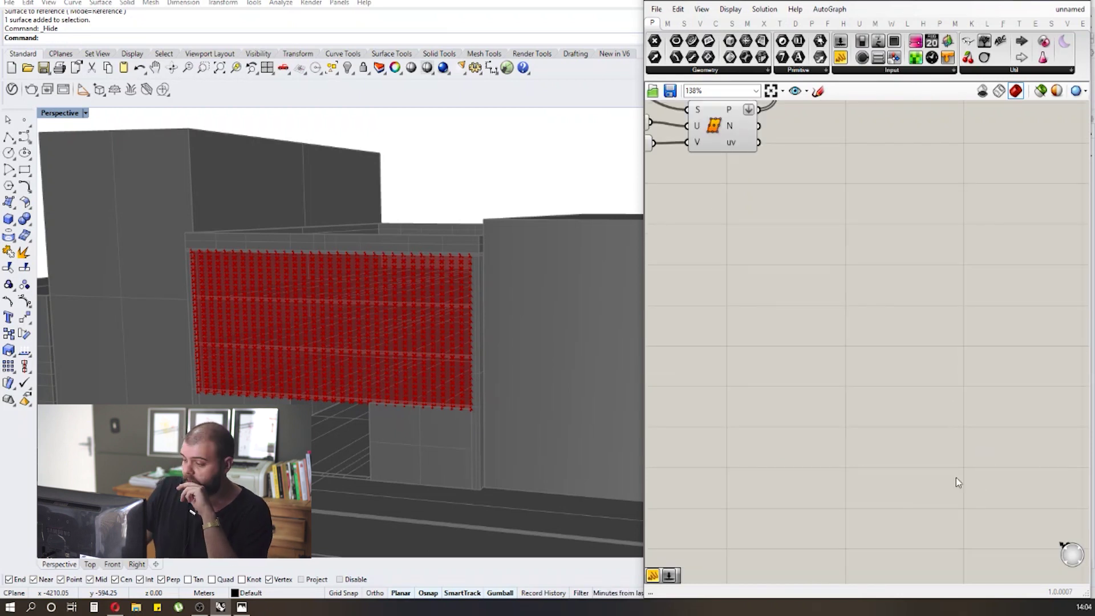
scroll(958, 482, "down", 4)
scroll(788, 230, "up", 3)
scroll(753, 251, "down", 2)
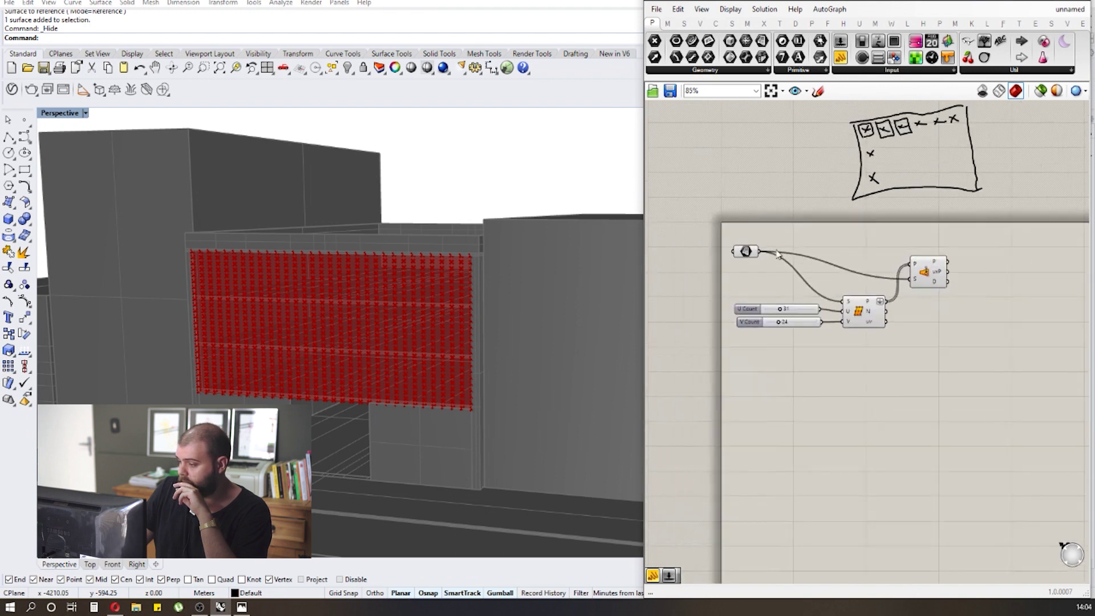
scroll(747, 259, "up", 4)
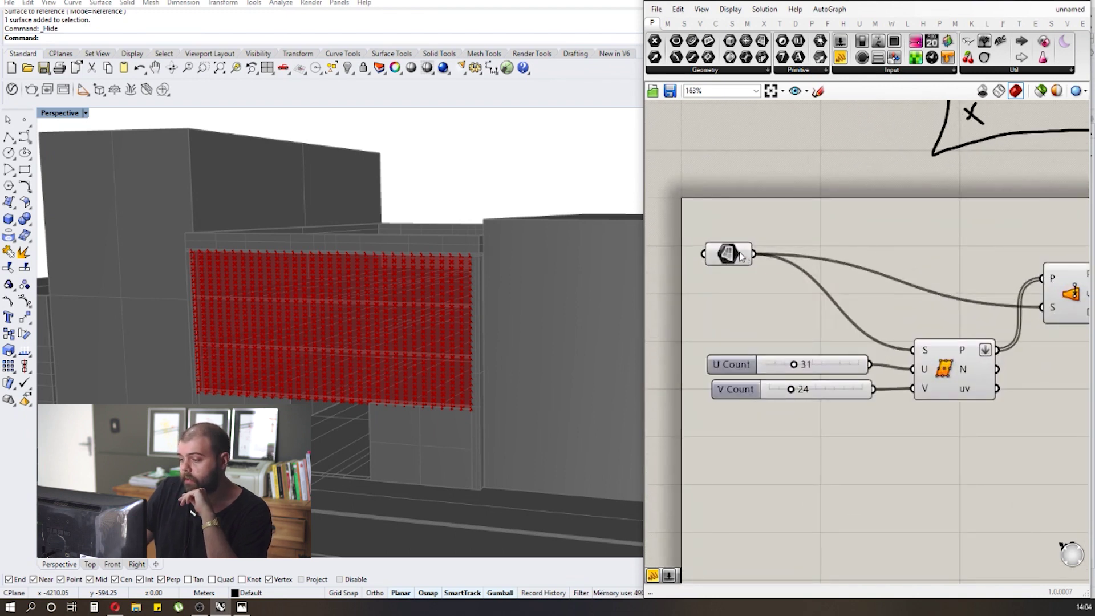
Reparameterize the facade Surface parameter and Surface Closest Point's S input.
right_click(740, 256)
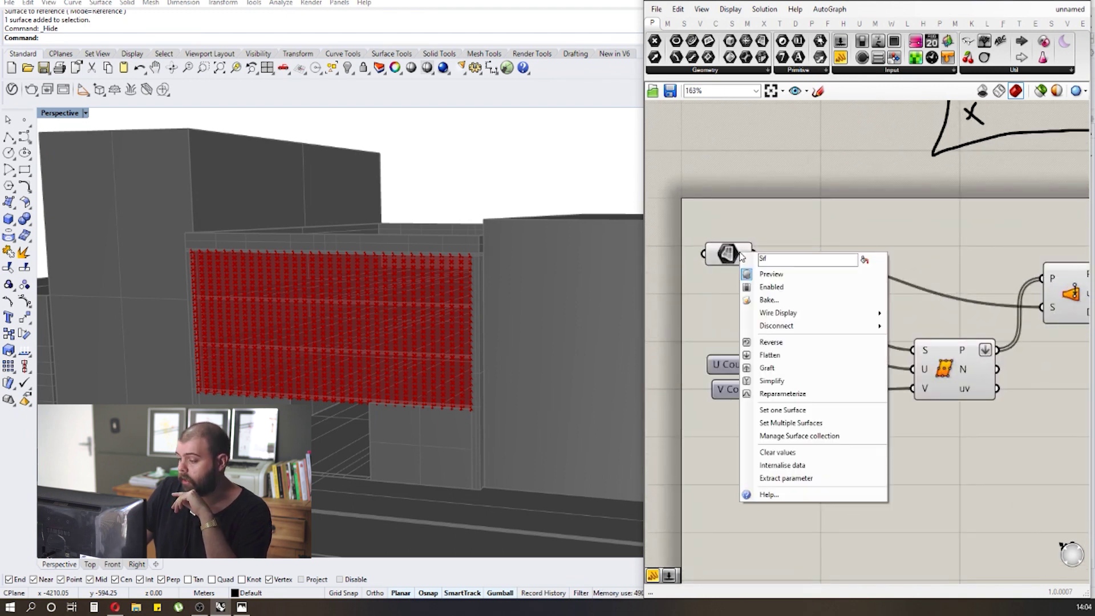
left_click(787, 394)
scroll(878, 290, "down", 3)
scroll(883, 294, "up", 3)
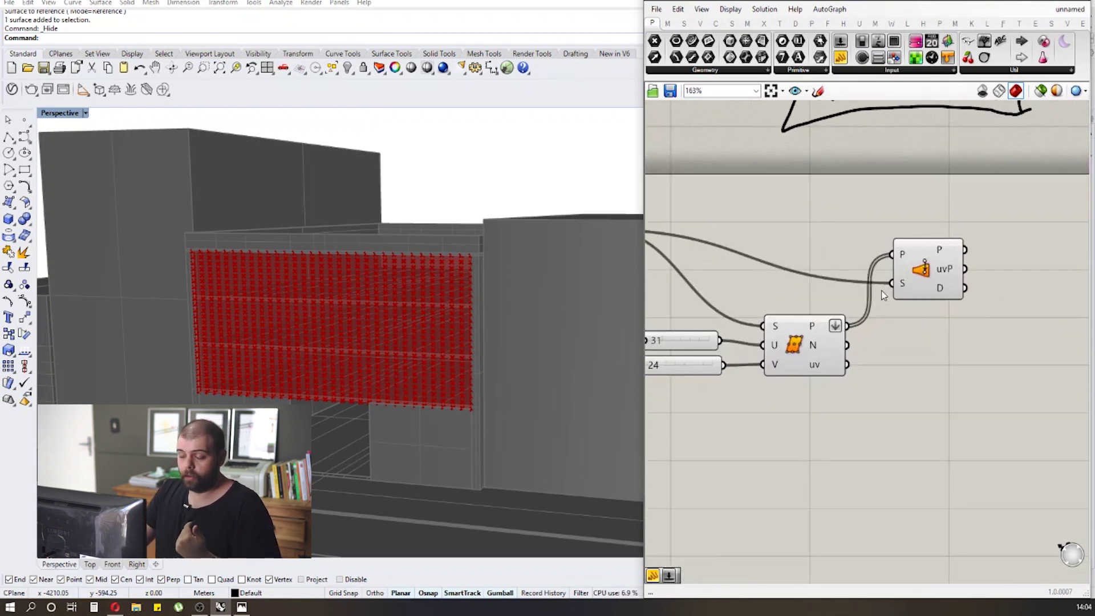
scroll(901, 274, "up", 2)
mouse_move(907, 301)
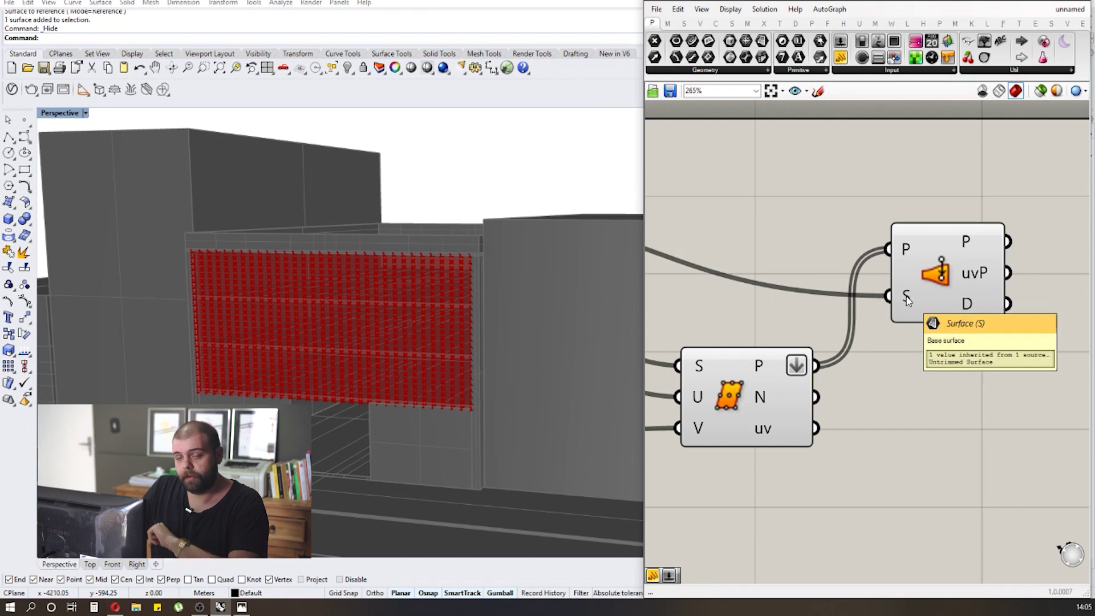
right_click(907, 300)
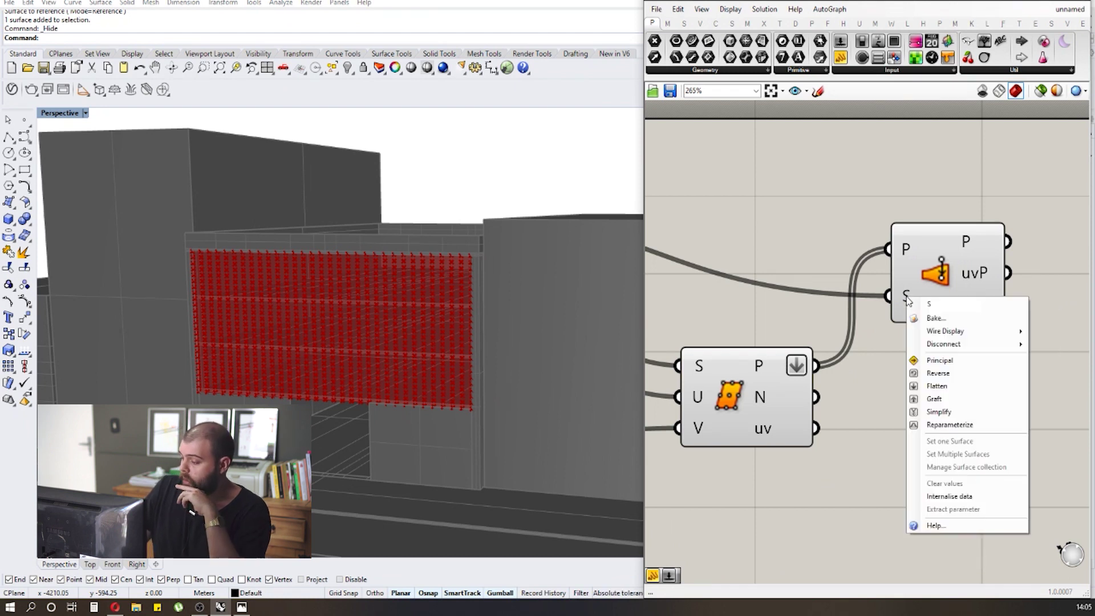
left_click(945, 431)
left_click(933, 295)
scroll(954, 335, "up", 1)
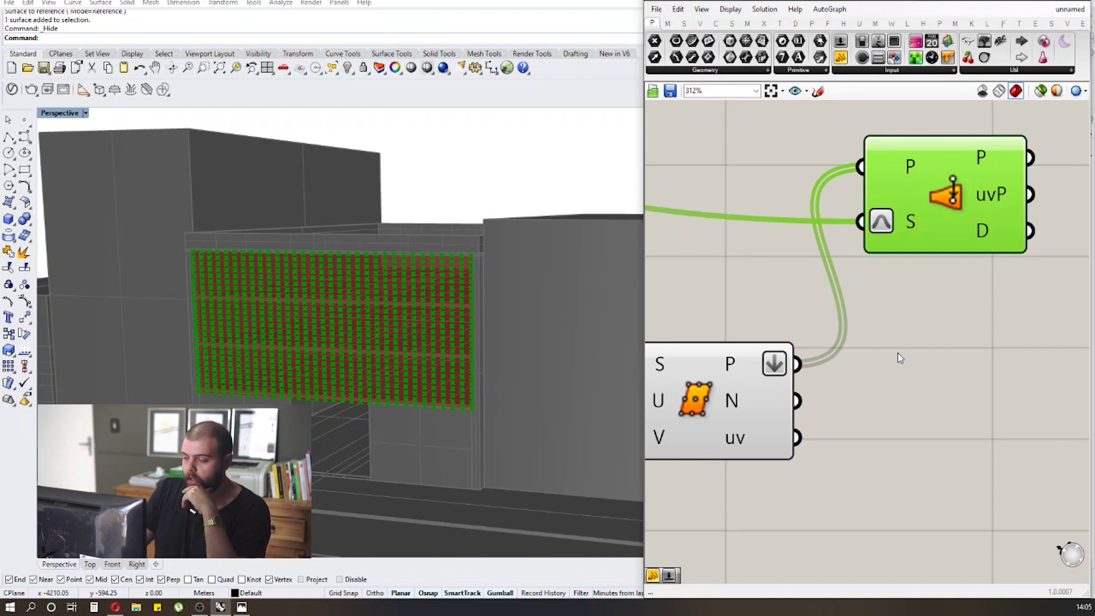
Review the option menus of Divide Surface, the S input and the Surface parameter.
scroll(898, 353, "down", 3)
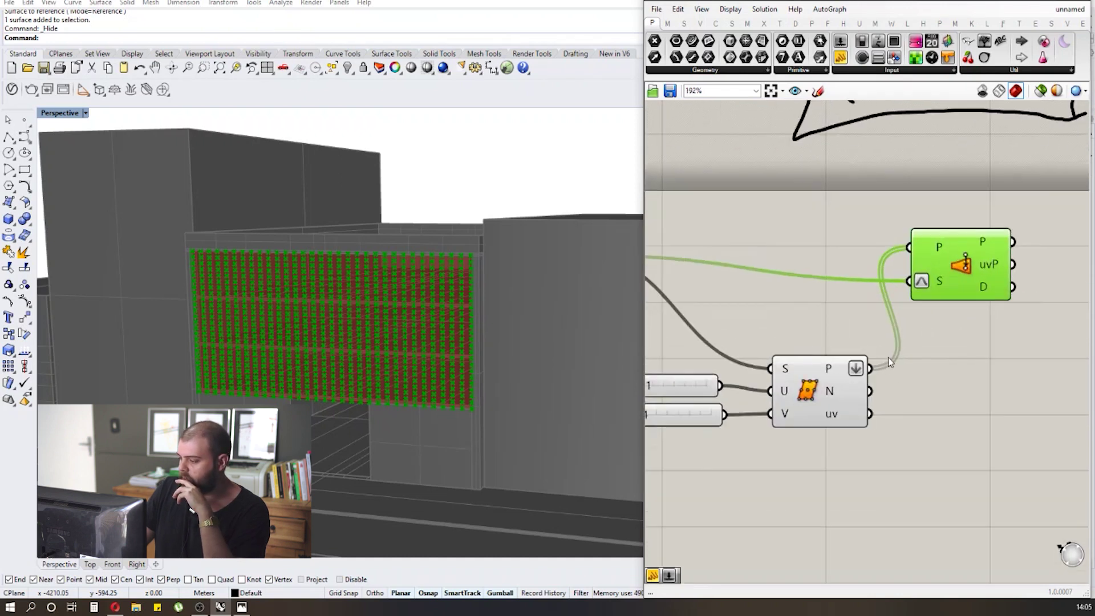
right_click(825, 381)
left_click(1056, 324)
scroll(1056, 324, "down", 2)
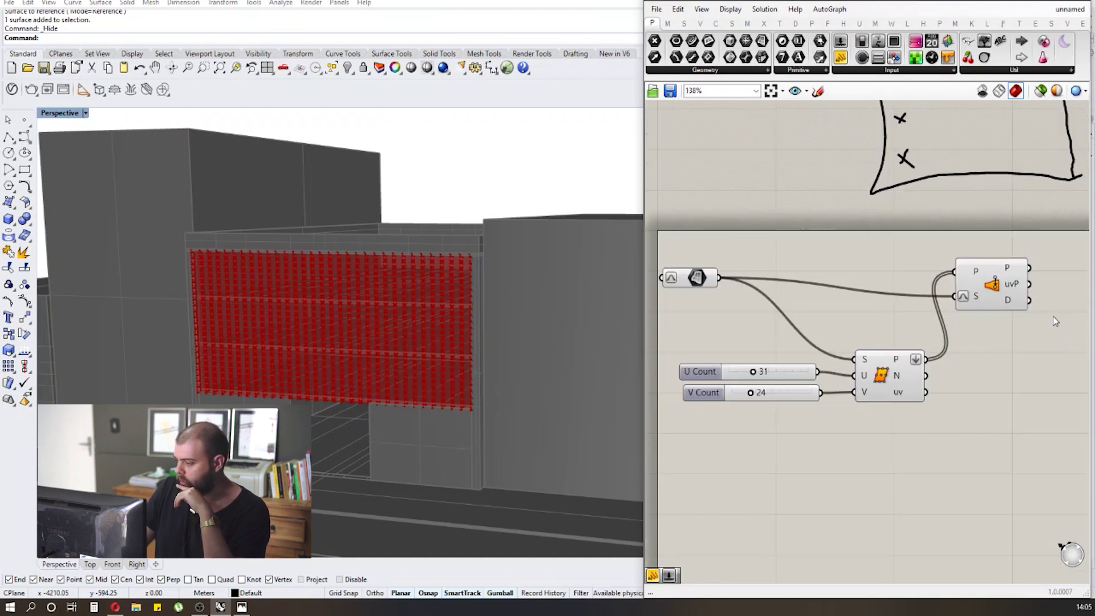
right_click(973, 306)
right_click(681, 279)
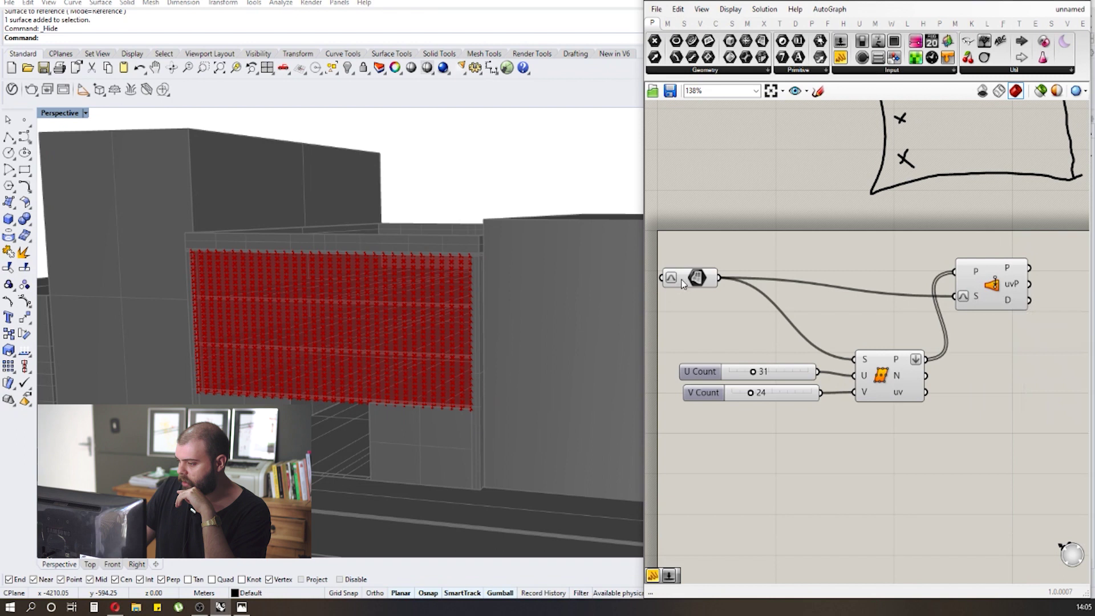
right_click(682, 280)
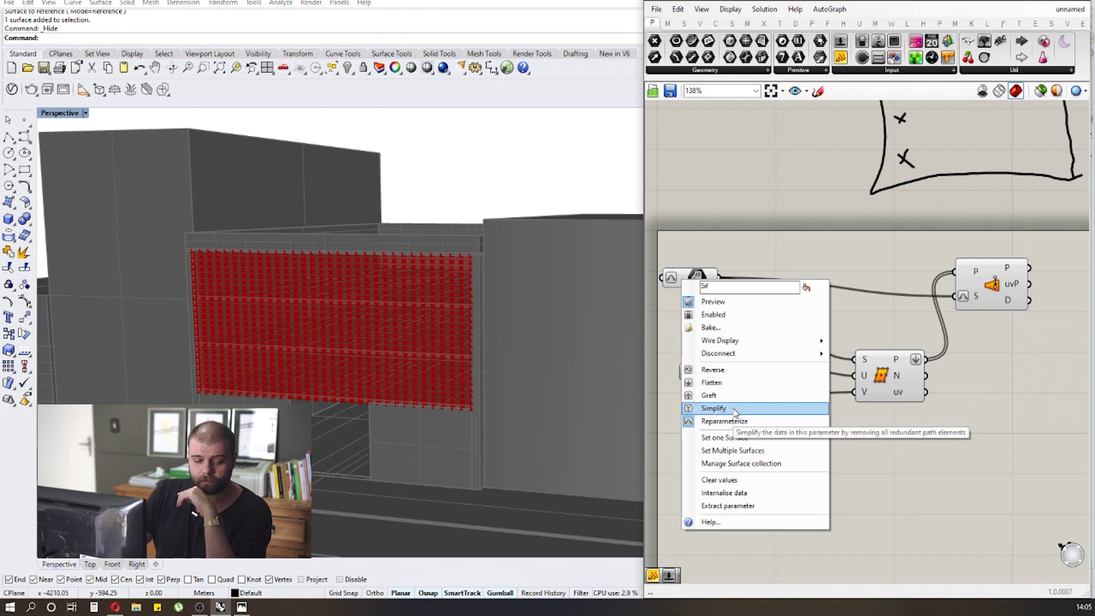
left_click(917, 489)
scroll(792, 306, "down", 3)
Move the surface, Divide Surface and closest-point components further down the canvas.
left_click_drag(982, 442, 686, 250)
left_click_drag(927, 297, 937, 392)
left_click(887, 409)
scroll(941, 479, "up", 1)
right_click_drag(967, 508, 891, 423)
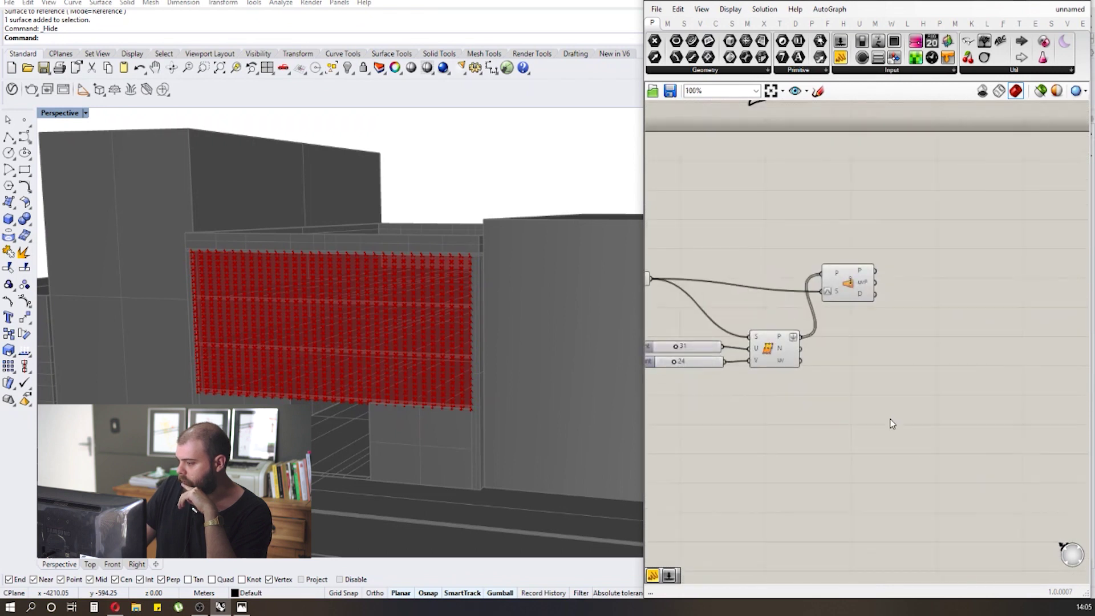
scroll(892, 424, "up", 3)
key("F1")
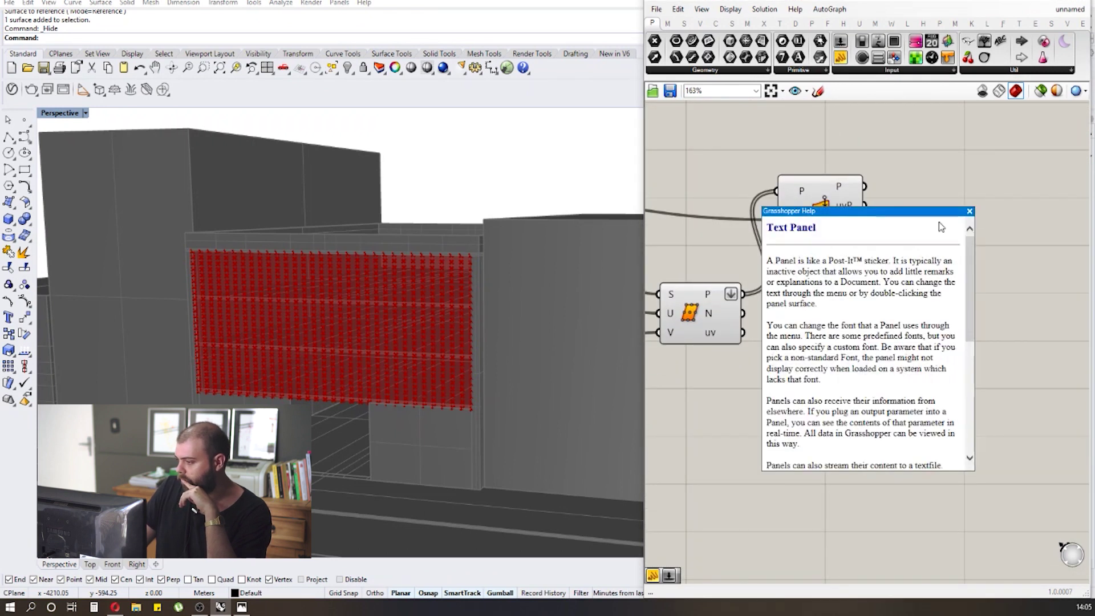
left_click(969, 211)
left_click_drag(840, 57, 845, 285)
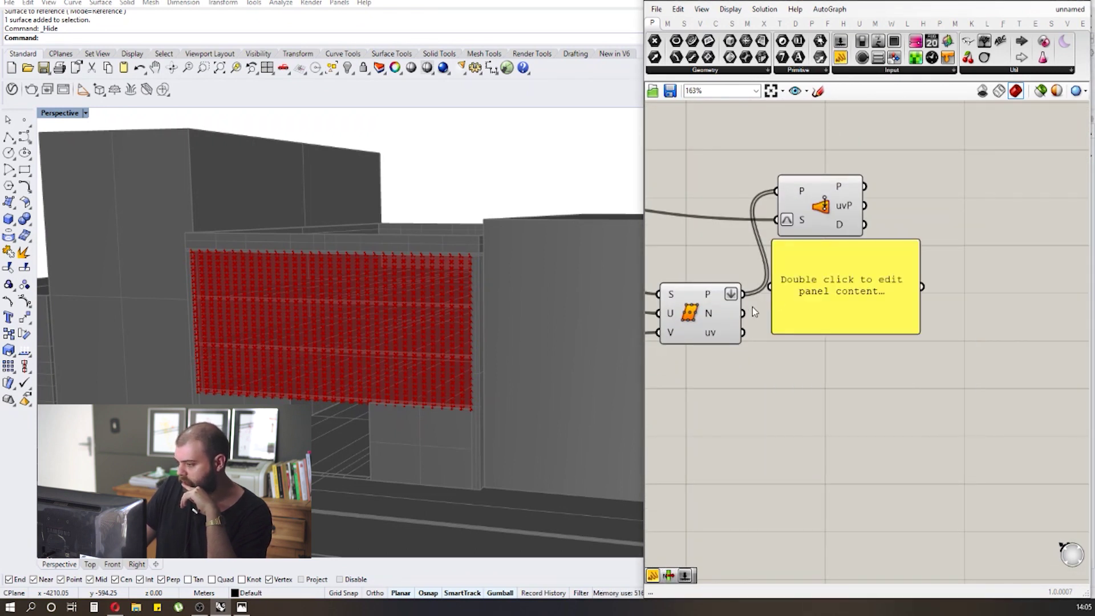
left_click_drag(743, 294, 770, 287)
left_click_drag(857, 271, 1013, 219)
left_click_drag(864, 186, 925, 235)
scroll(782, 235, "down", 4)
scroll(901, 196, "up", 3)
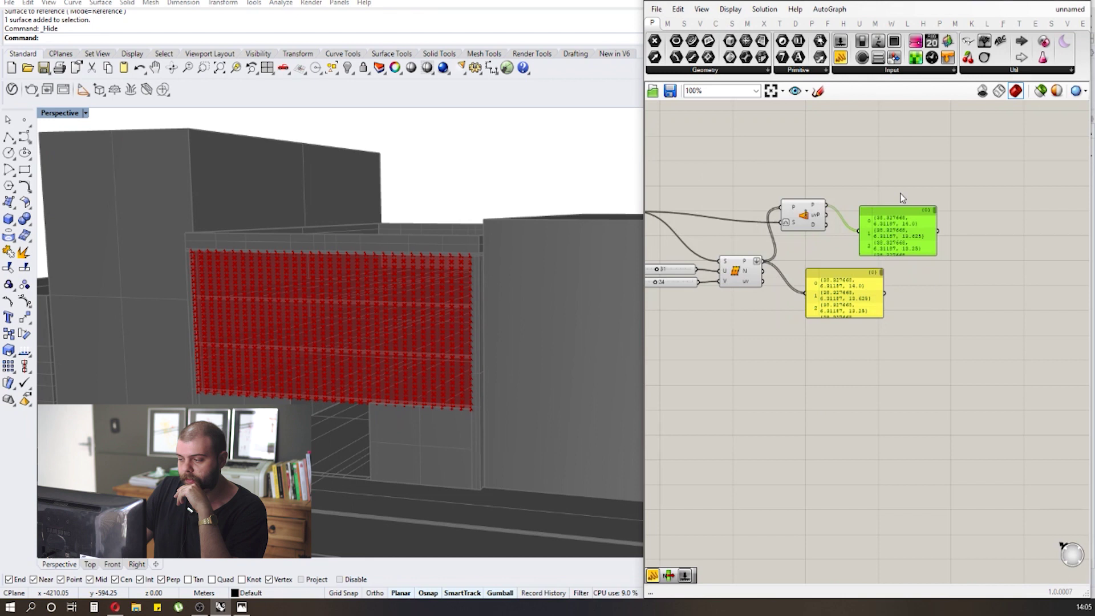
left_click_drag(780, 229, 831, 255)
scroll(978, 259, "up", 3)
scroll(978, 259, "down", 3)
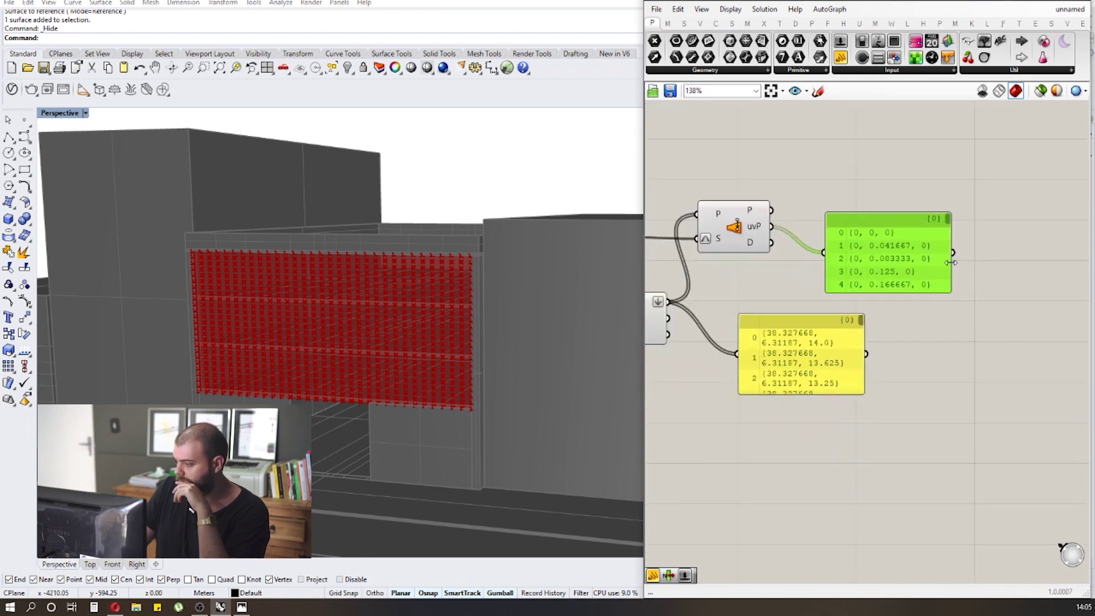
left_click_drag(979, 262, 1045, 263)
left_click_drag(863, 342, 1045, 334)
left_click_drag(910, 358, 998, 335)
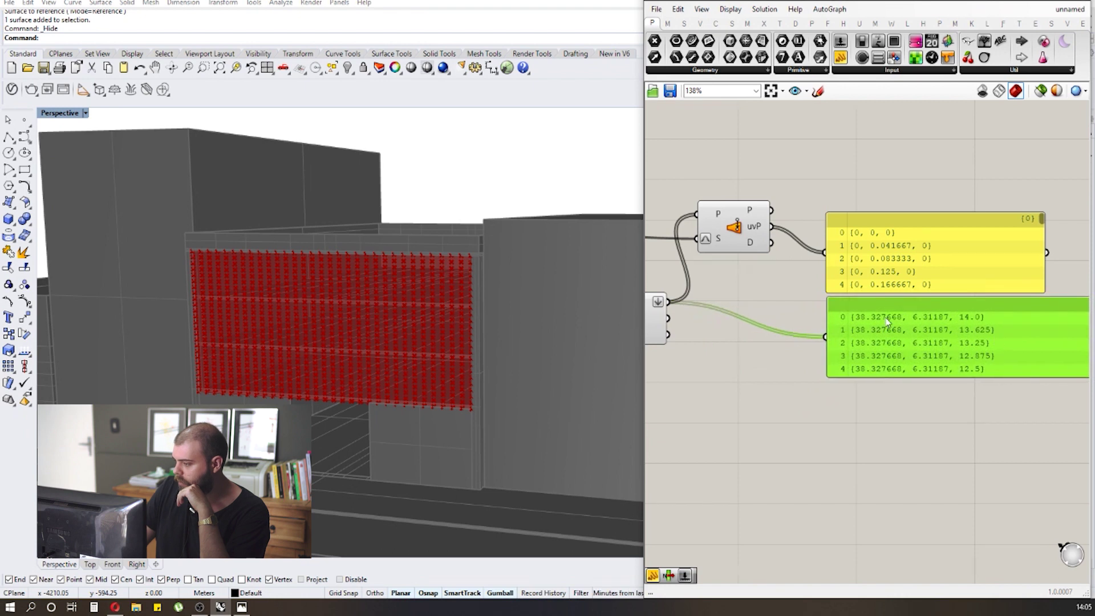
scroll(1052, 319, "down", 3)
scroll(1052, 324, "up", 2)
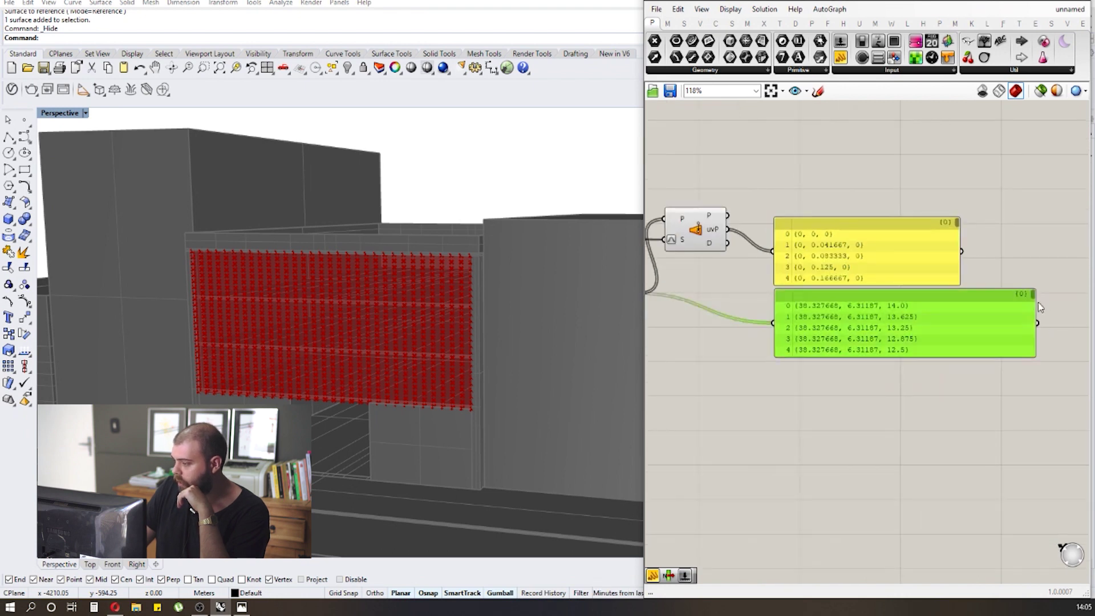
scroll(719, 228, "up", 3)
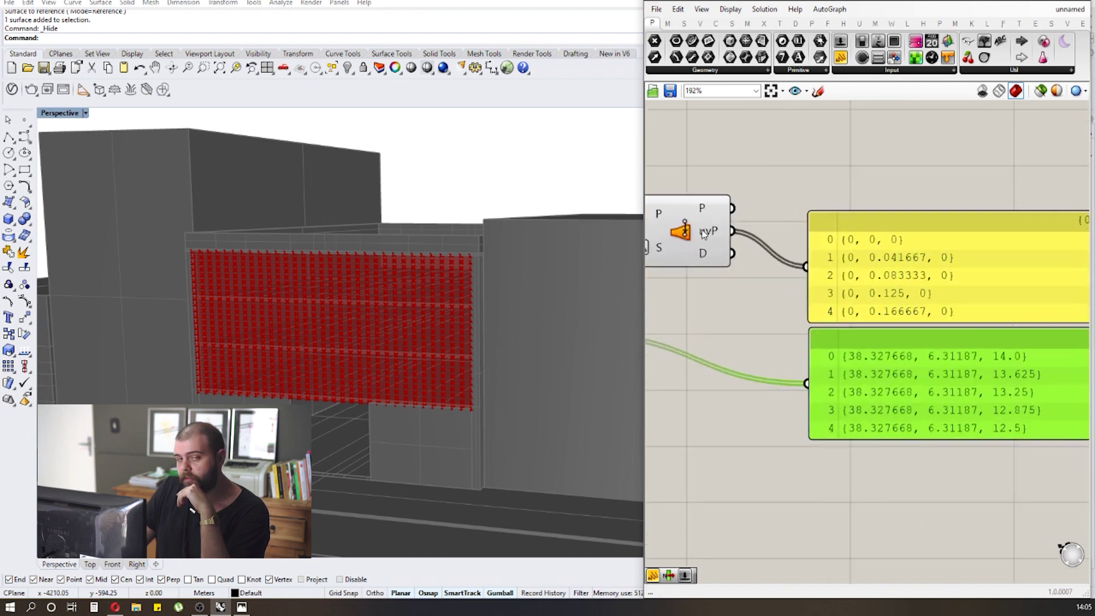
mouse_move(704, 234)
scroll(704, 233, "down", 3)
left_click_drag(985, 451, 794, 202)
key("Delete")
scroll(794, 203, "down", 2)
scroll(947, 300, "down", 2)
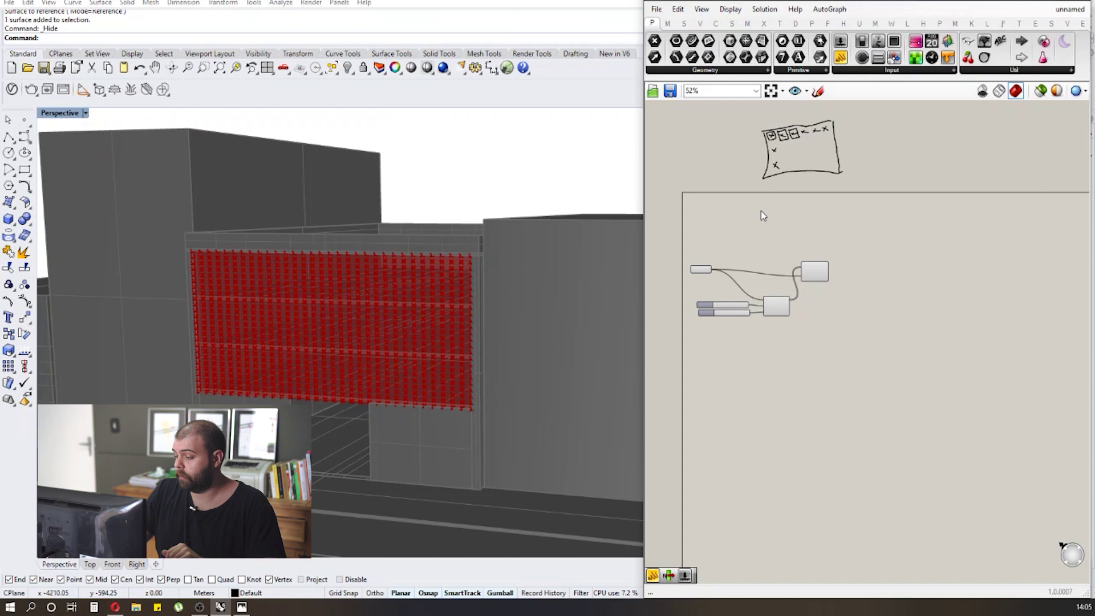
Search 'evaluate surface' and place an Evaluate Surface component on the canvas.
scroll(763, 216, "up", 3)
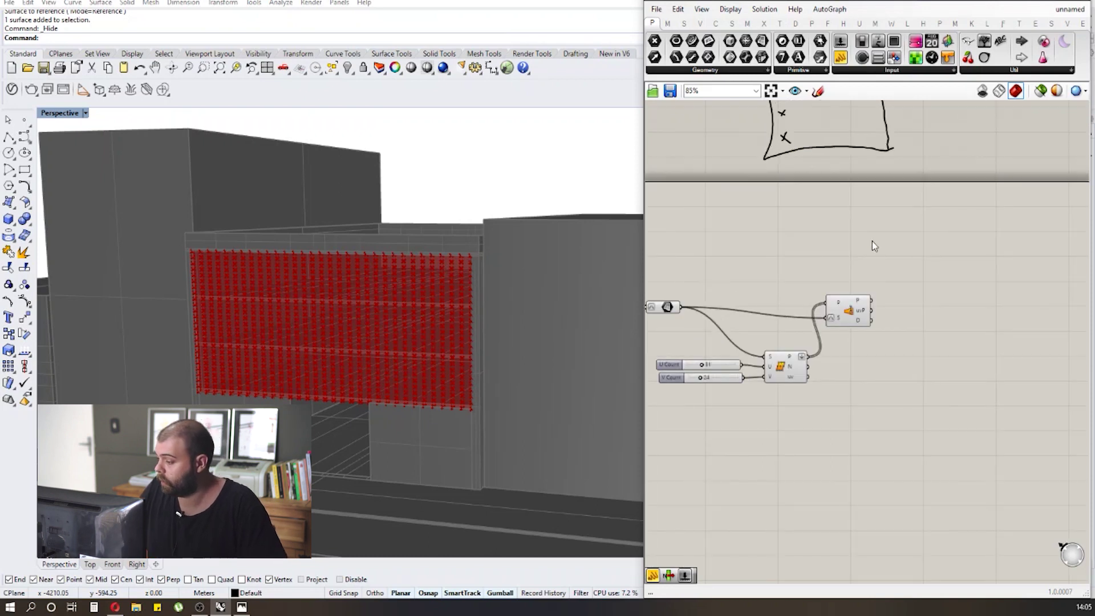
double_click(902, 250)
type("evaluate surfa")
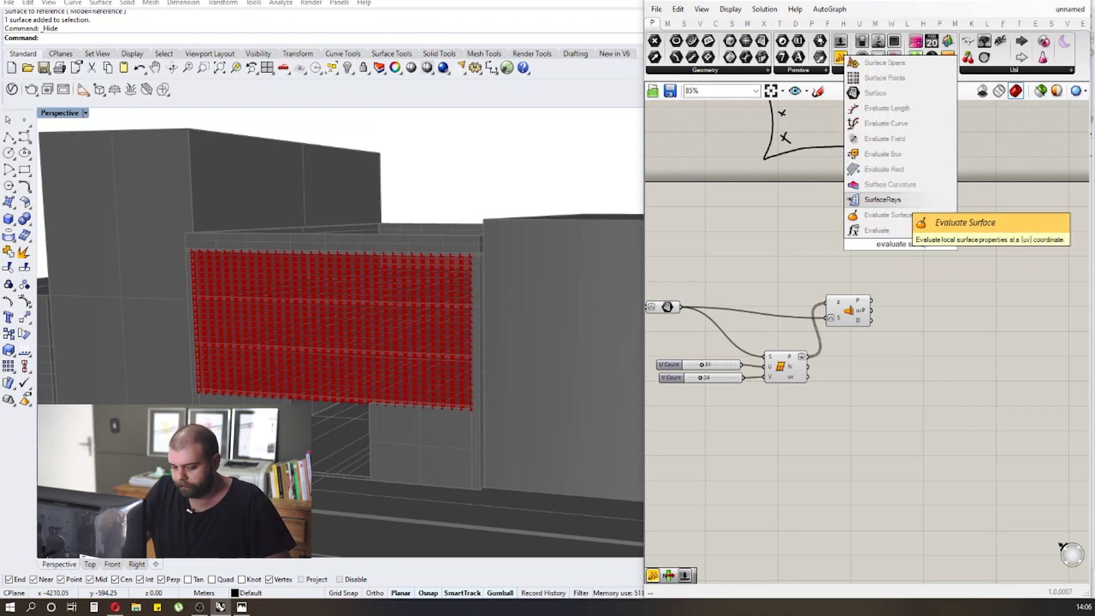
left_click(889, 215)
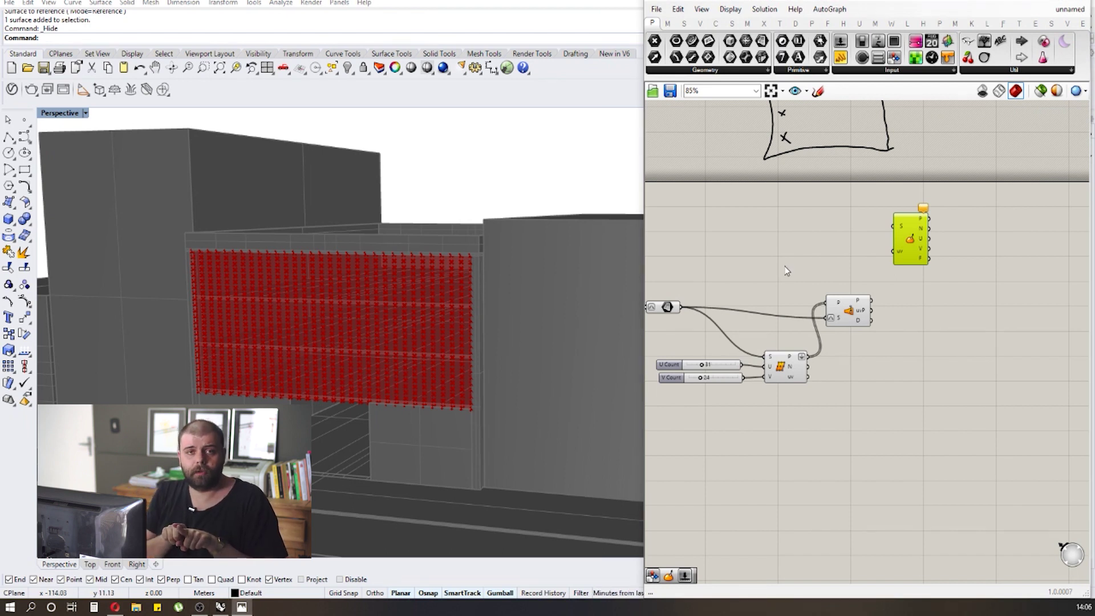
Drag a Geometry parameter from the Params tab onto the canvas beside it.
scroll(933, 296, "down", 1)
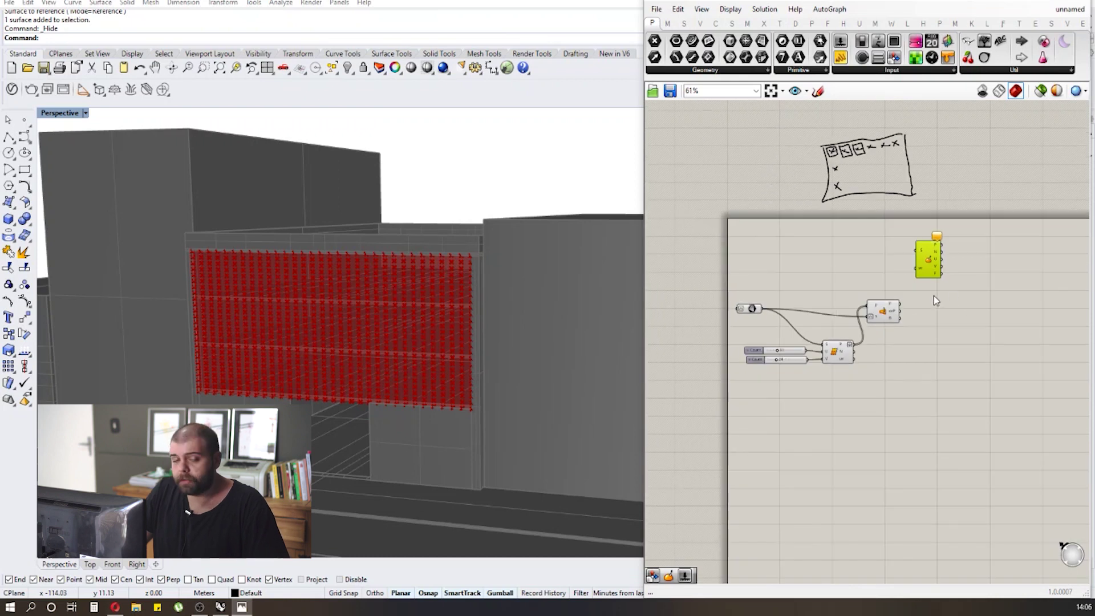
scroll(923, 302, "up", 5)
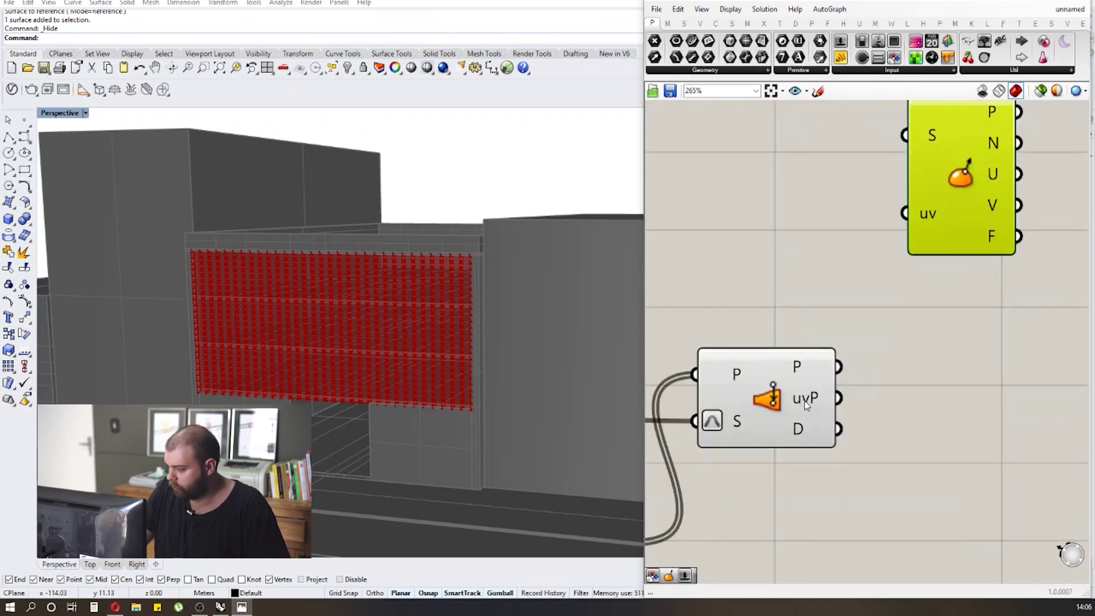
mouse_move(810, 404)
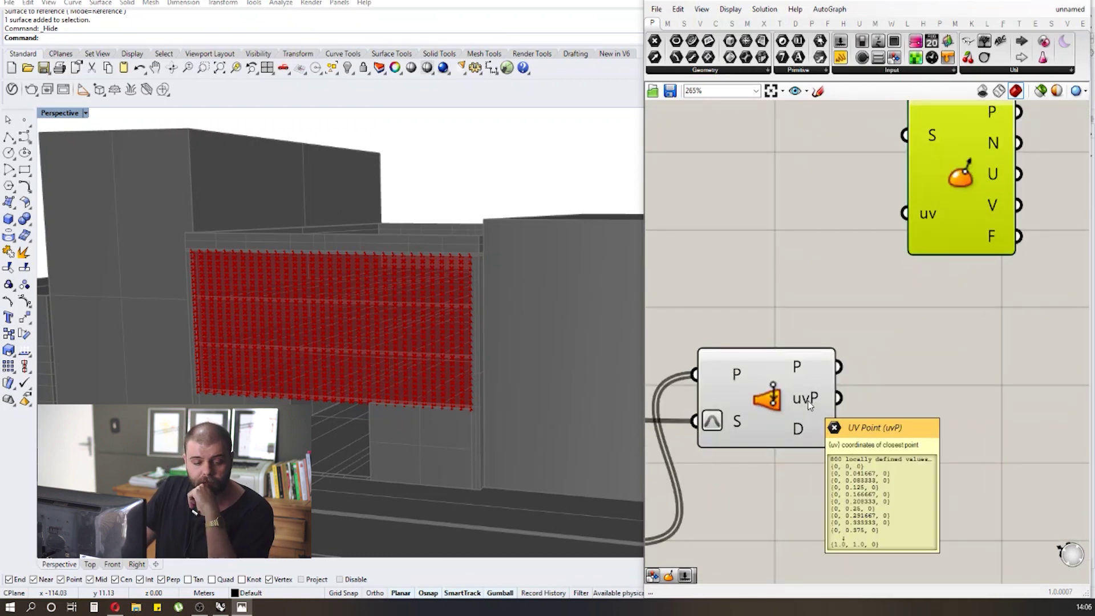
scroll(799, 402, "down", 2)
scroll(779, 399, "up", 1)
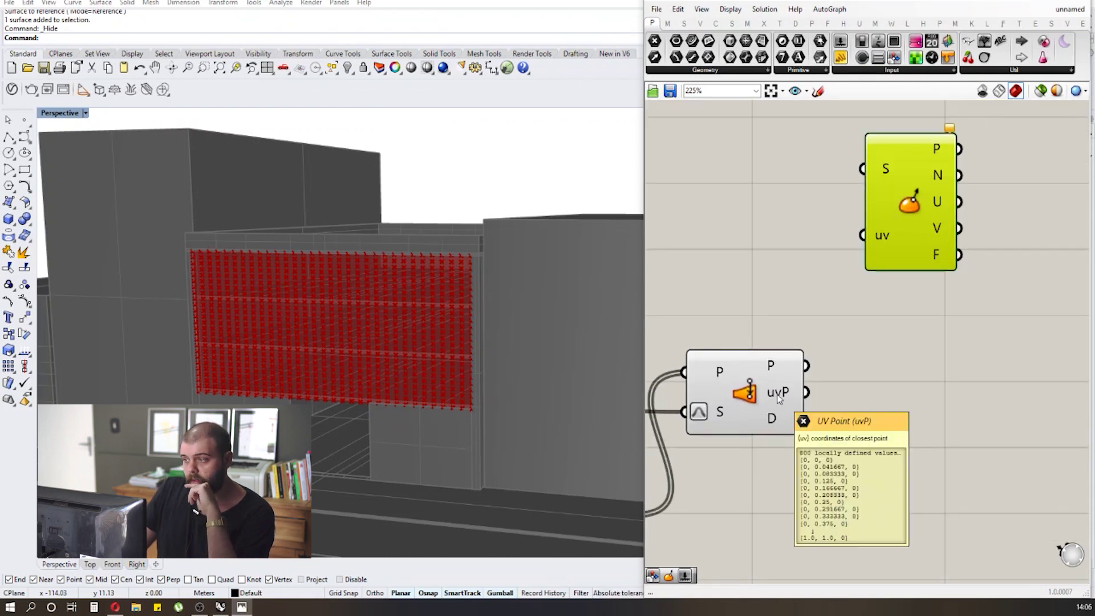
left_click_drag(655, 41, 796, 292)
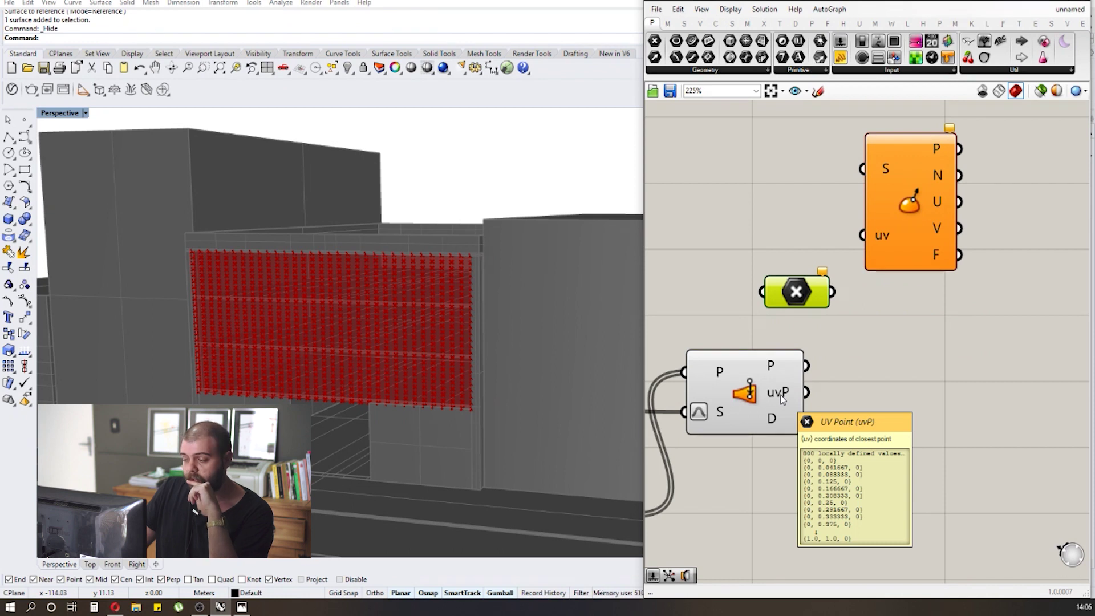
mouse_move(885, 239)
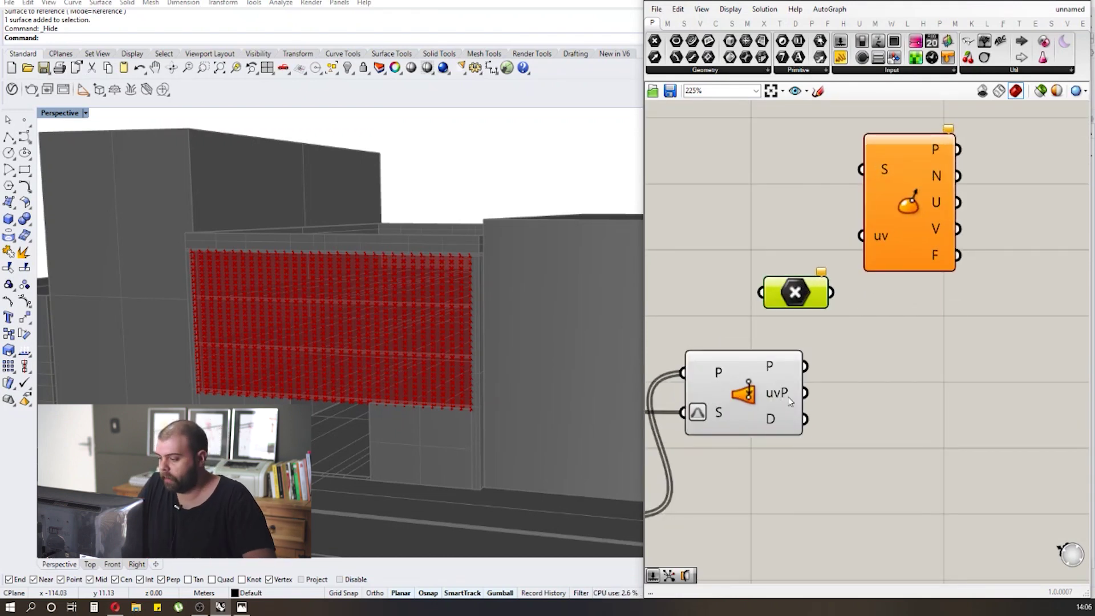
Wire Surface Closest Point's uvP into Evaluate Surface's uv input and delete the spare Geometry parameter.
left_click_drag(804, 392, 909, 286)
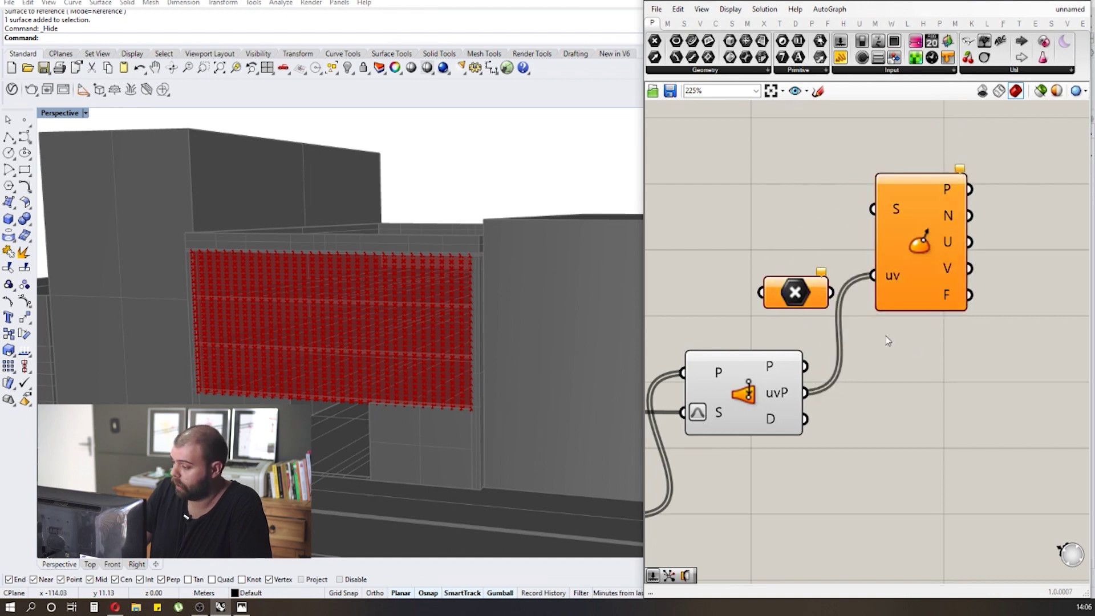
left_click(797, 293)
key("Delete")
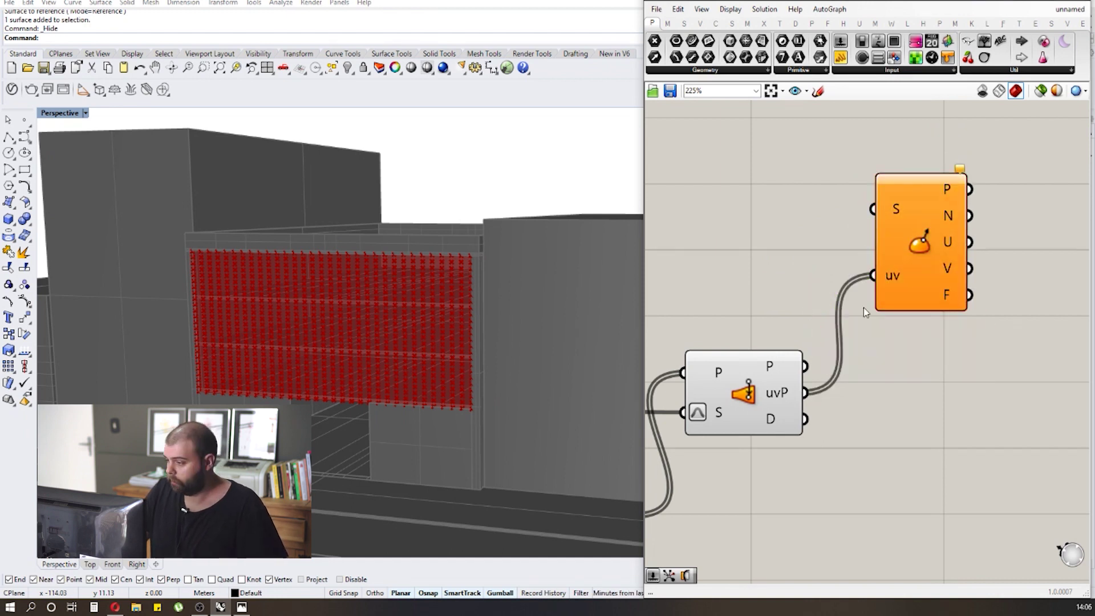
scroll(1000, 299, "down", 3)
scroll(992, 241, "up", 3)
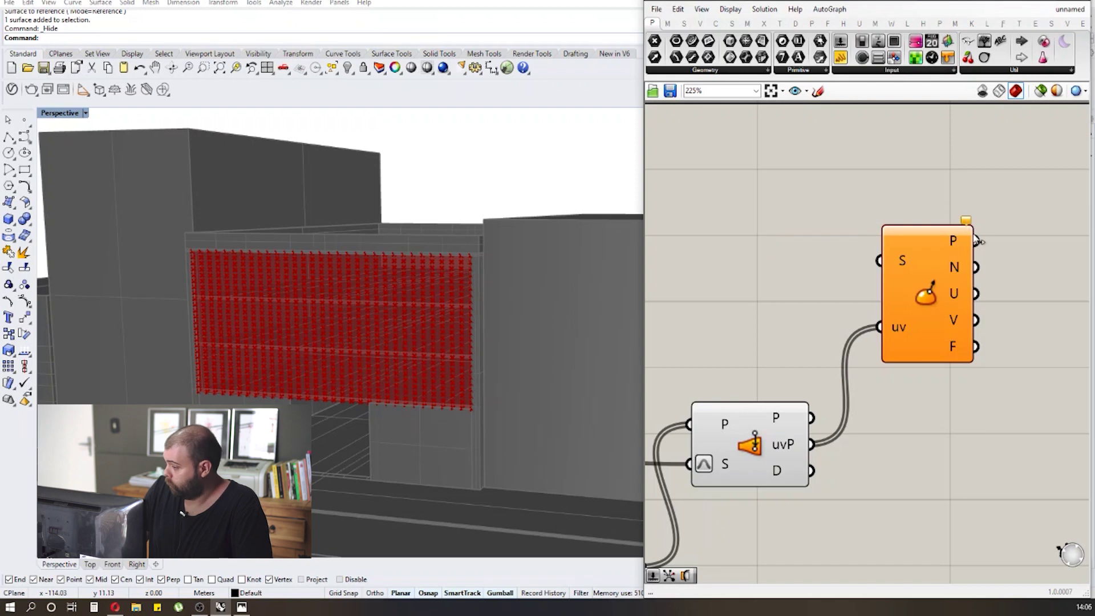
Nudge Evaluate Surface into place and wire the Surface parameter into its S input.
left_click_drag(968, 223, 962, 203)
left_click(983, 261)
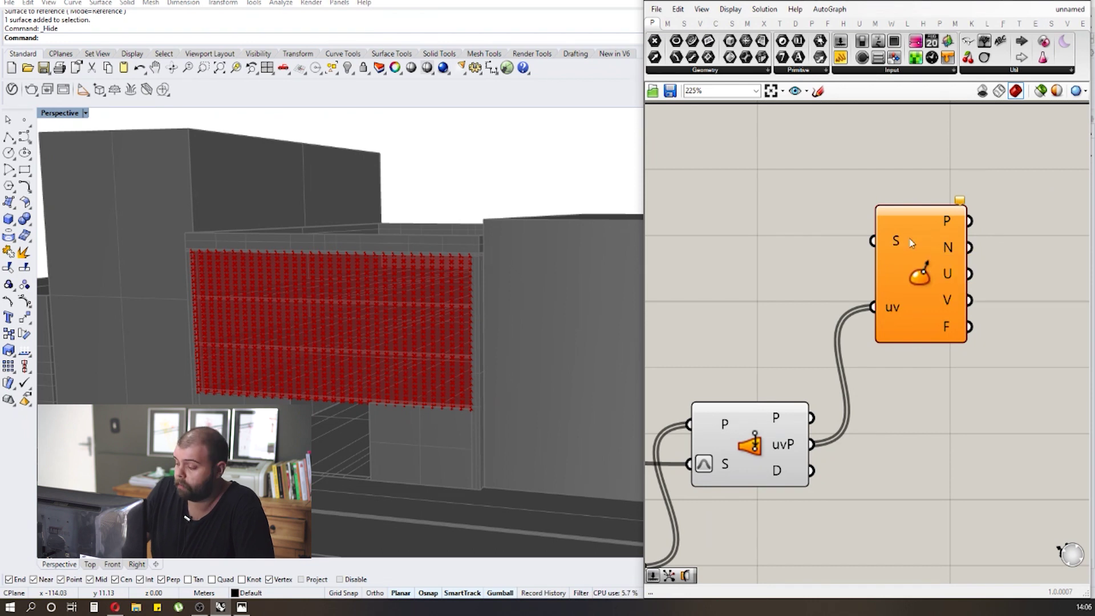
scroll(987, 251, "down", 4)
scroll(912, 258, "down", 3)
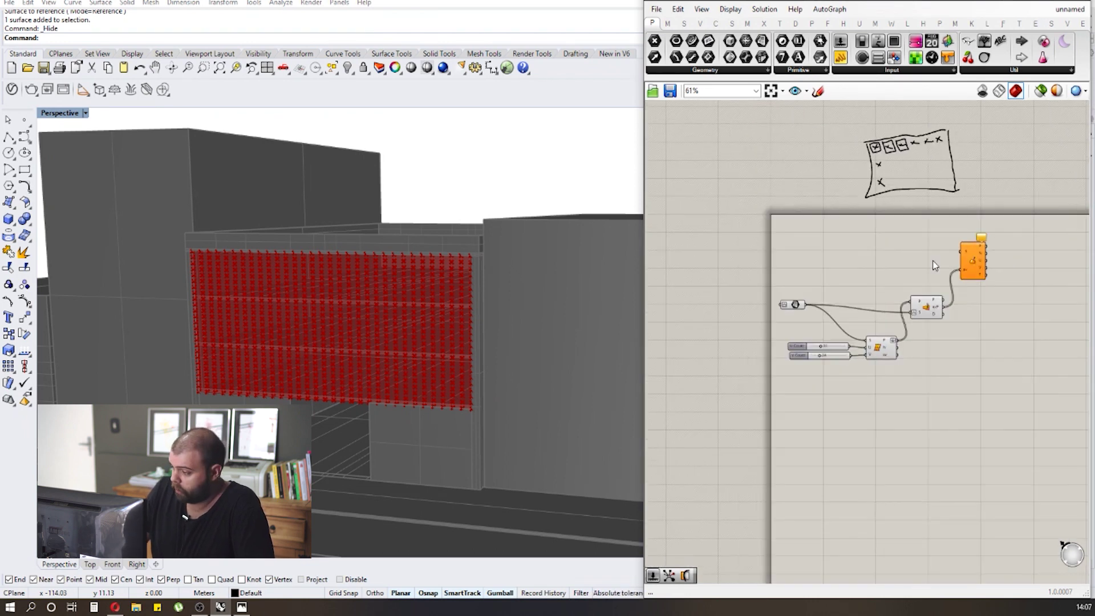
scroll(846, 304, "up", 2)
scroll(846, 304, "up", 2)
left_click(759, 272)
left_click(792, 234)
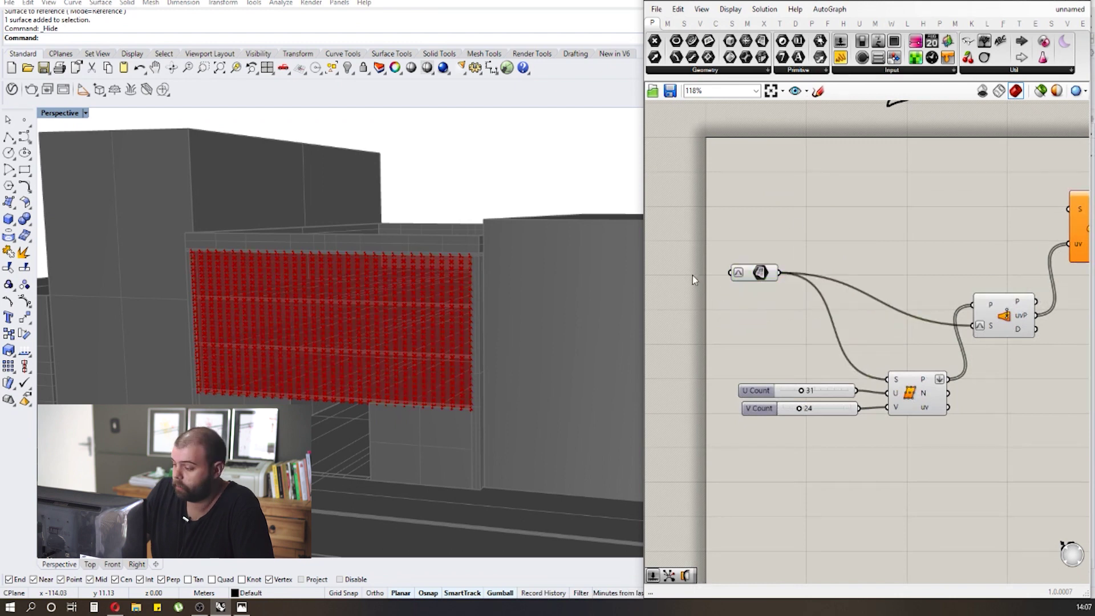
scroll(693, 275, "down", 2)
scroll(862, 276, "up", 2)
left_click_drag(719, 271, 1008, 209)
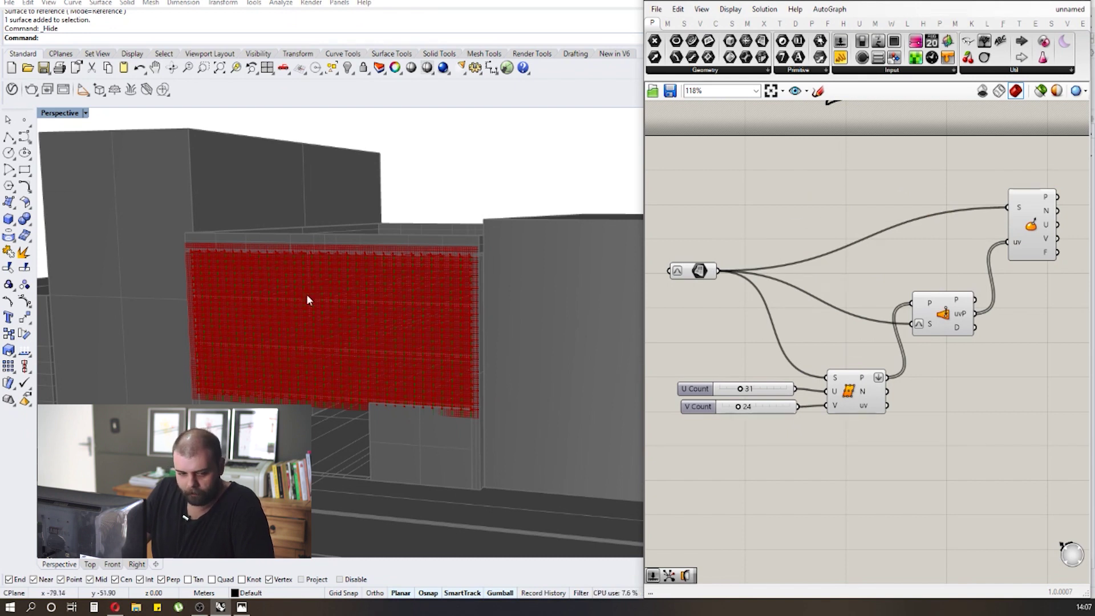
scroll(322, 296, "up", 2)
scroll(293, 245, "up", 5)
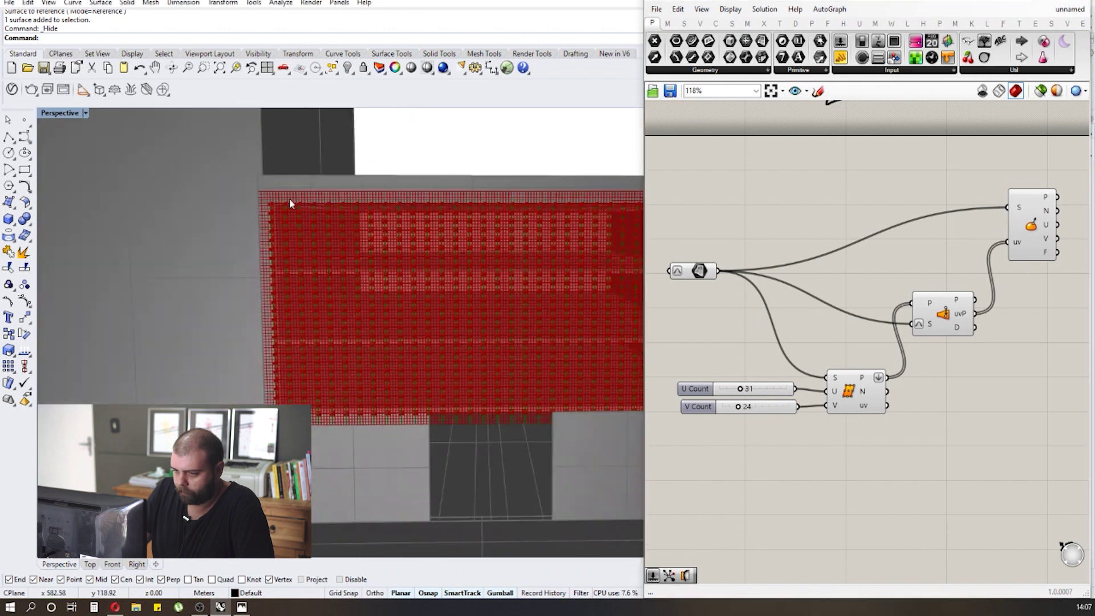
Lower the preview plane size so the planes at the evaluated facade points draw smaller.
left_click(735, 9)
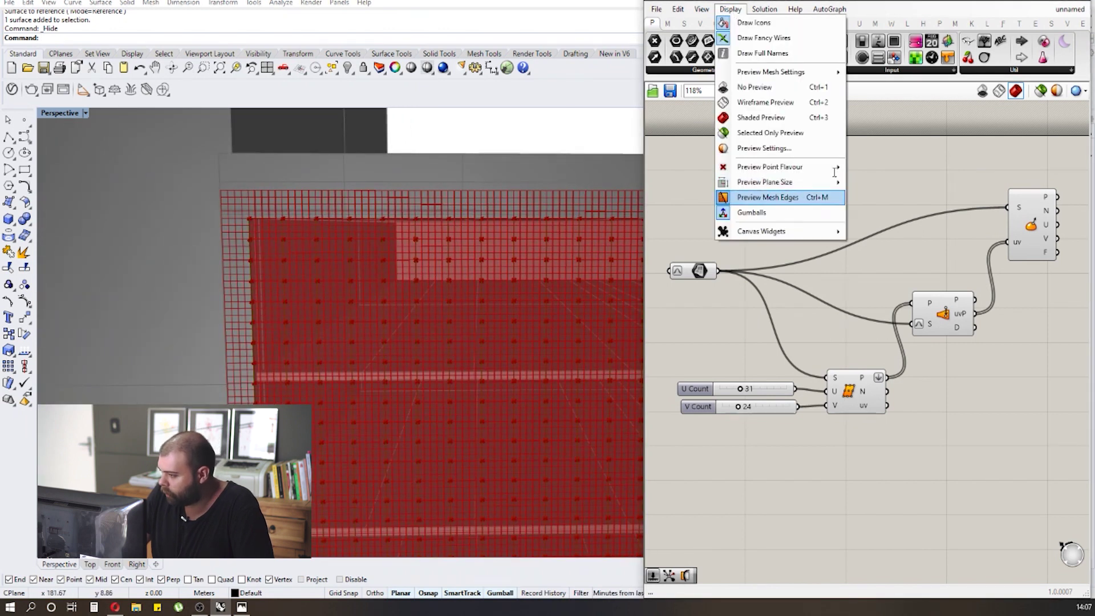
mouse_move(839, 183)
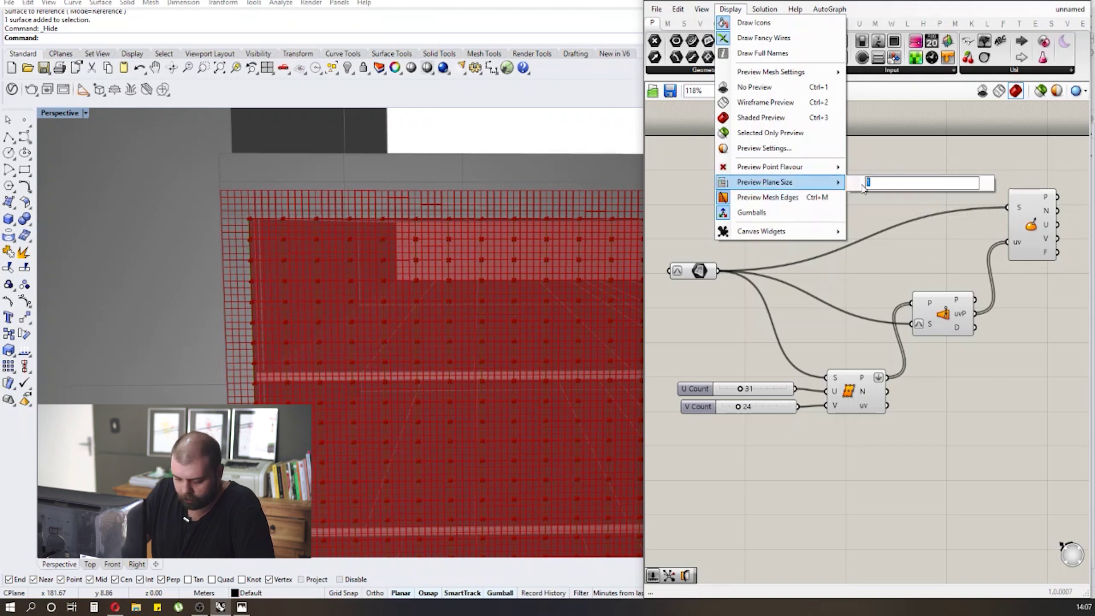
key("BackSpace")
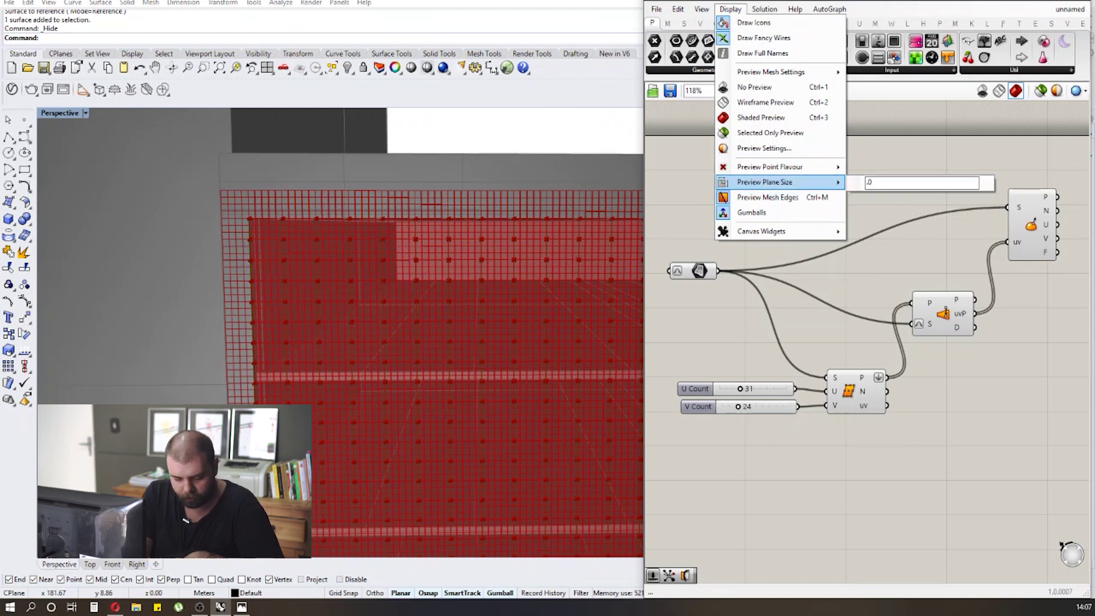
key("Return")
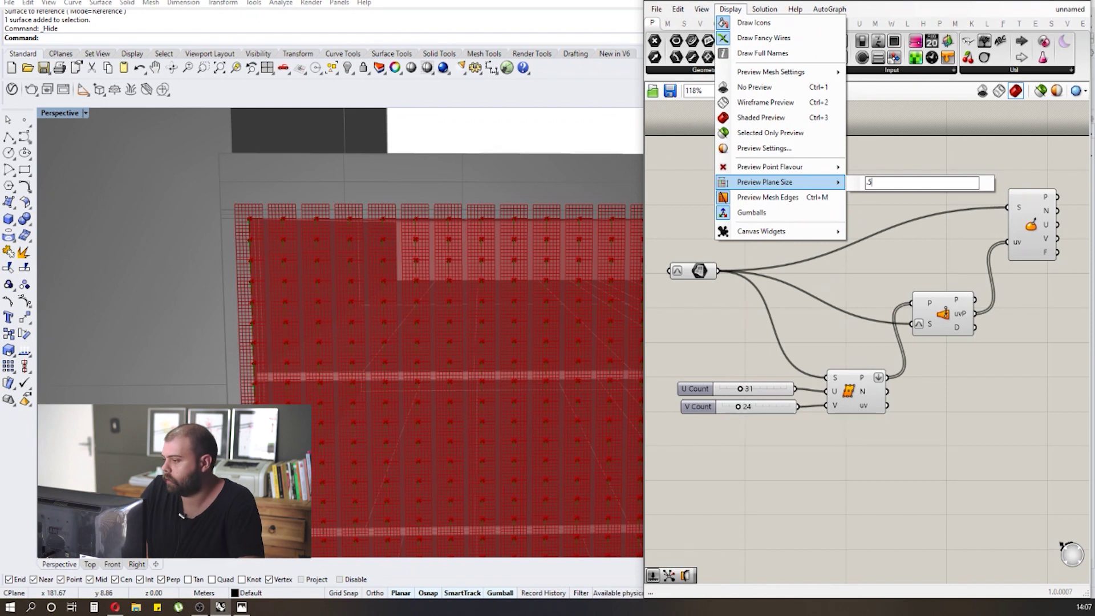
left_click(907, 162)
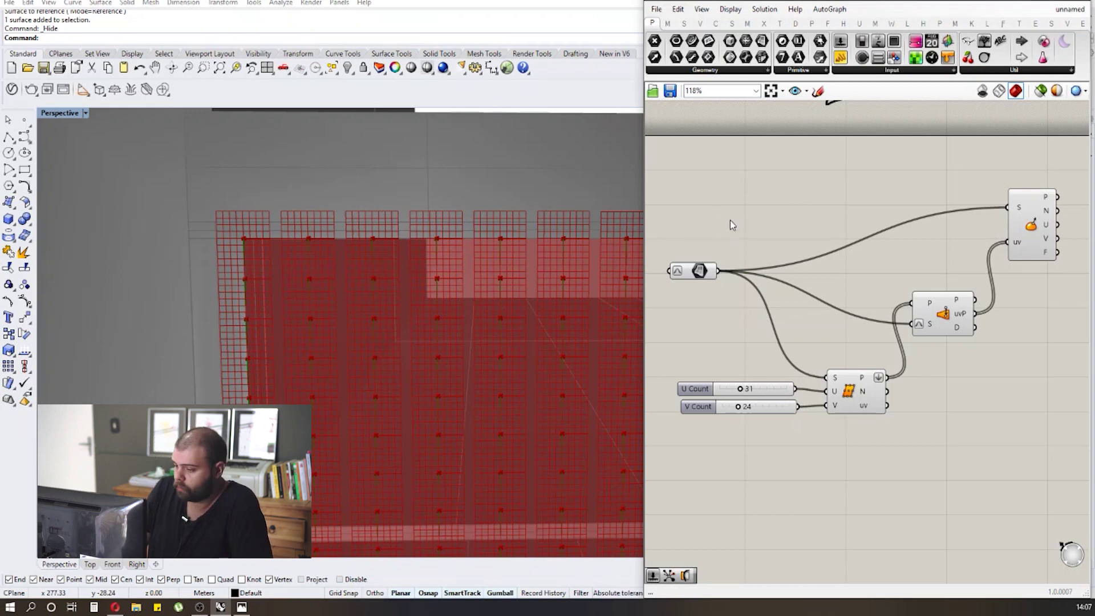
Set Evaluate Surface's S input to Reparameterize so the facade domain runs 0 to 1.
scroll(750, 282, "down", 3)
scroll(941, 215, "up", 2)
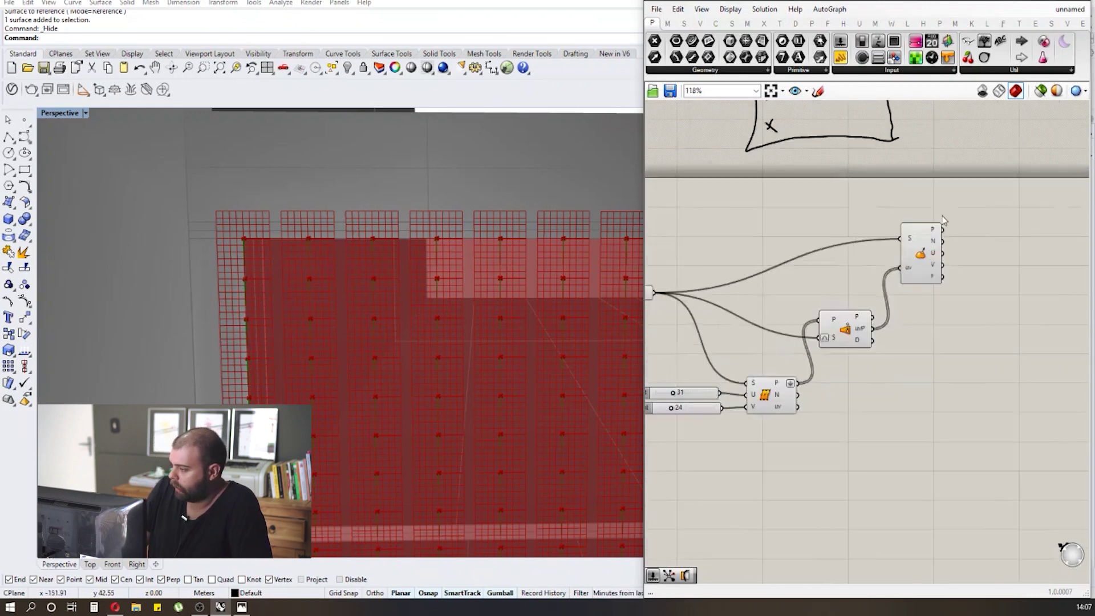
scroll(944, 219, "up", 3)
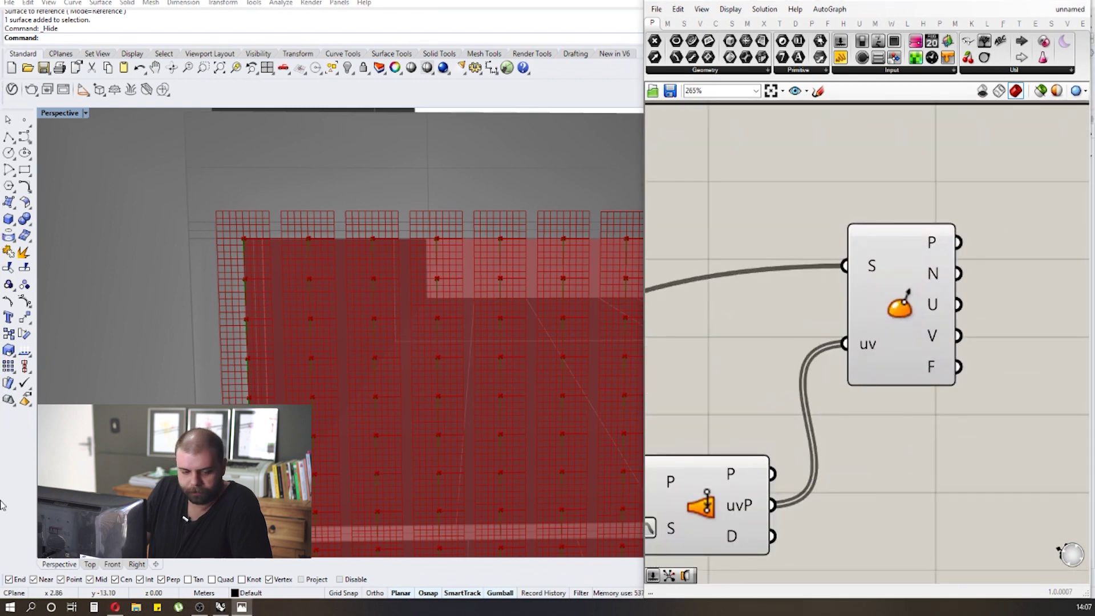
right_click(871, 266)
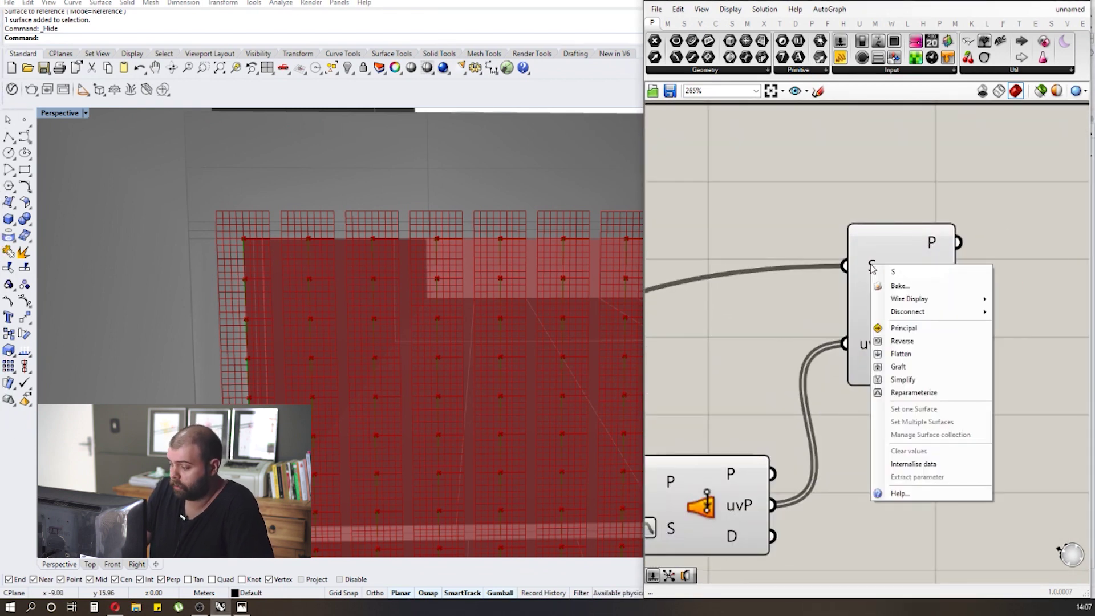
left_click(906, 392)
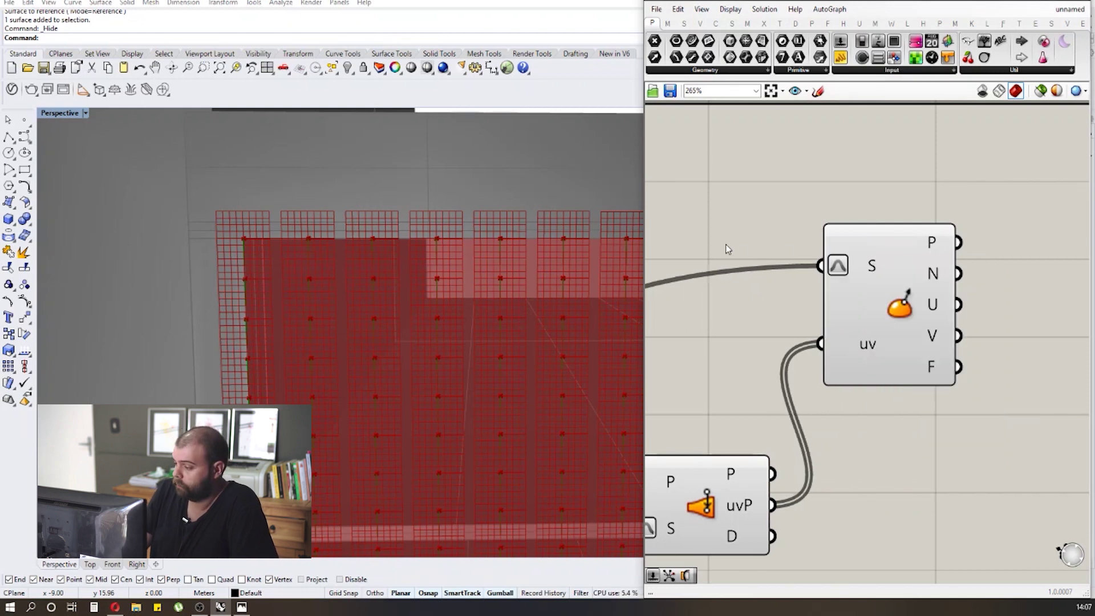
scroll(742, 251, "down", 3)
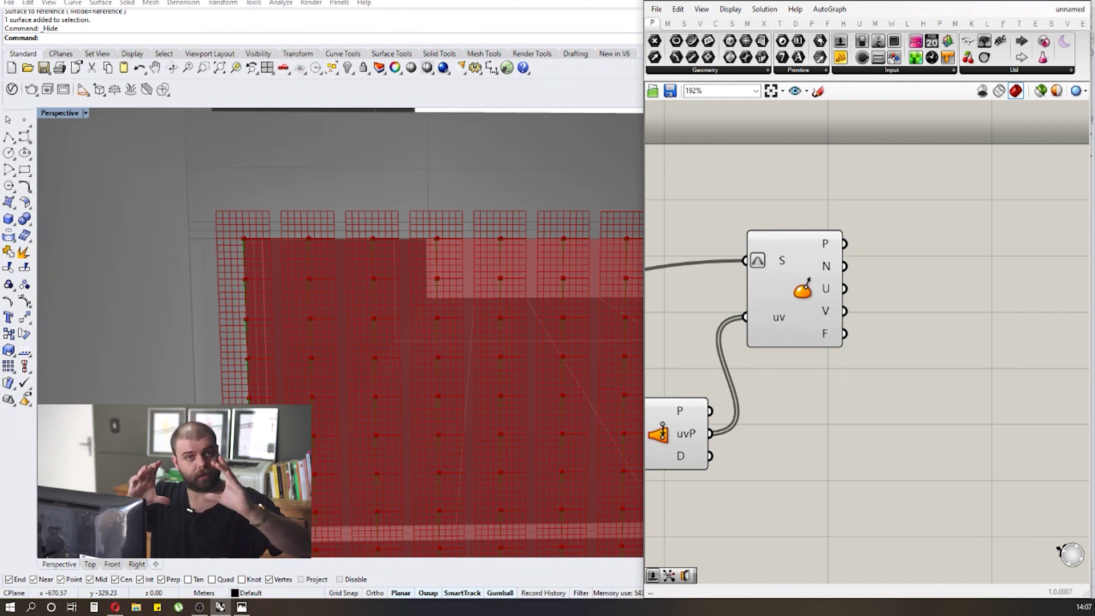
scroll(723, 216, "down", 3)
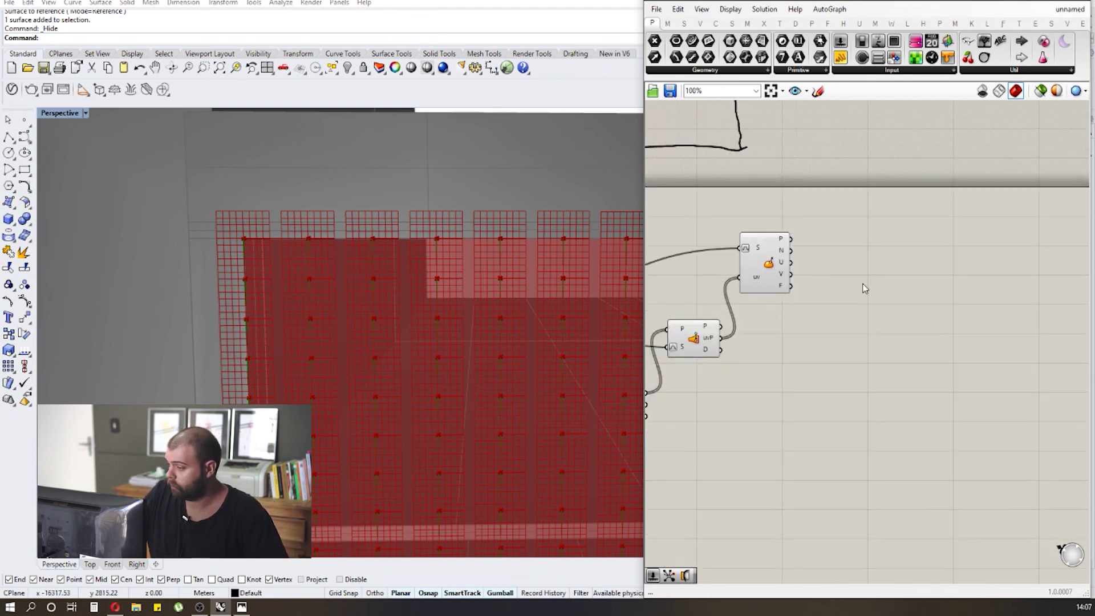
Search 'polygon' and place a Polygon component beside Evaluate Surface.
scroll(864, 282, "up", 2)
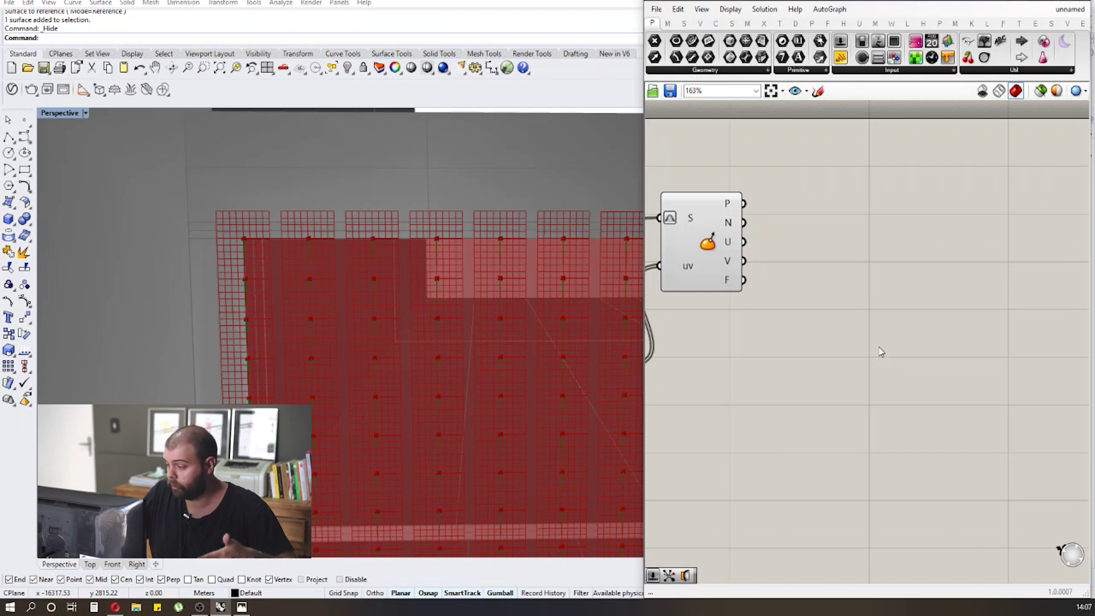
double_click(880, 352)
type("poly")
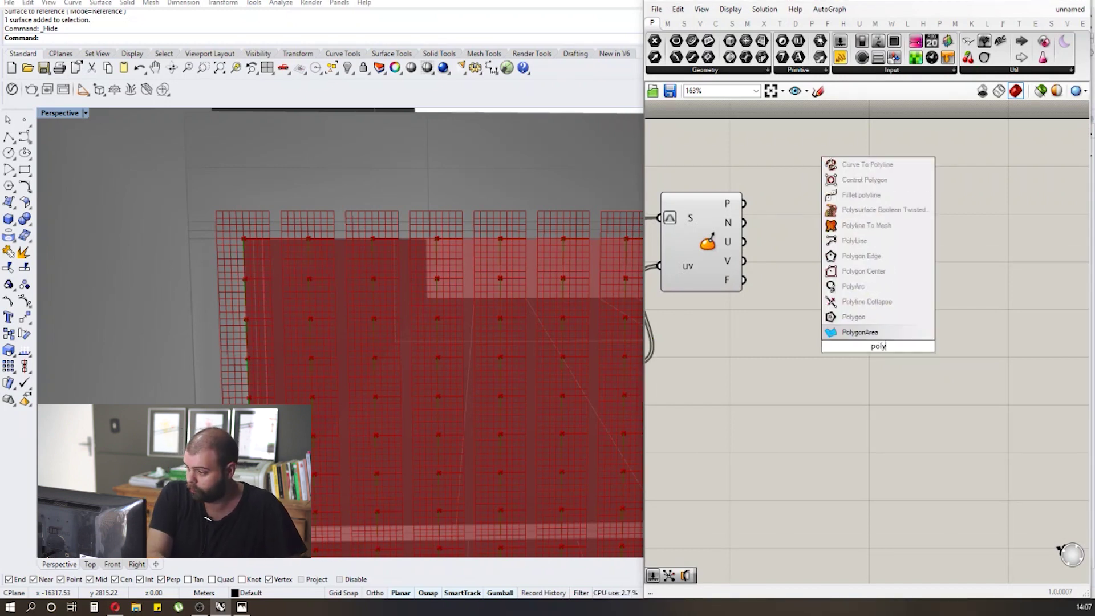
type("gon")
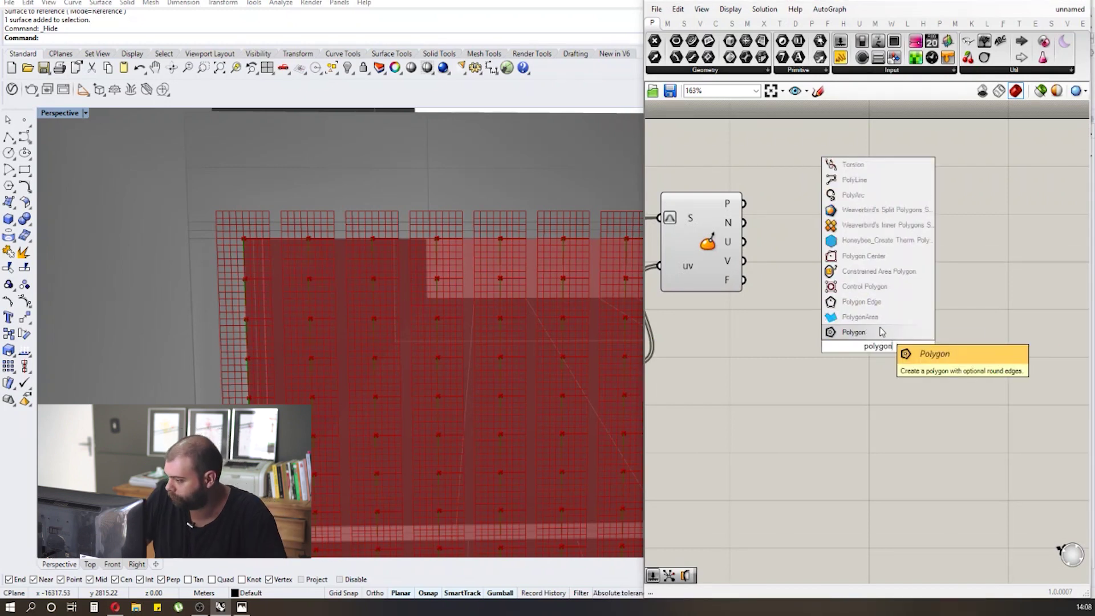
key("Return")
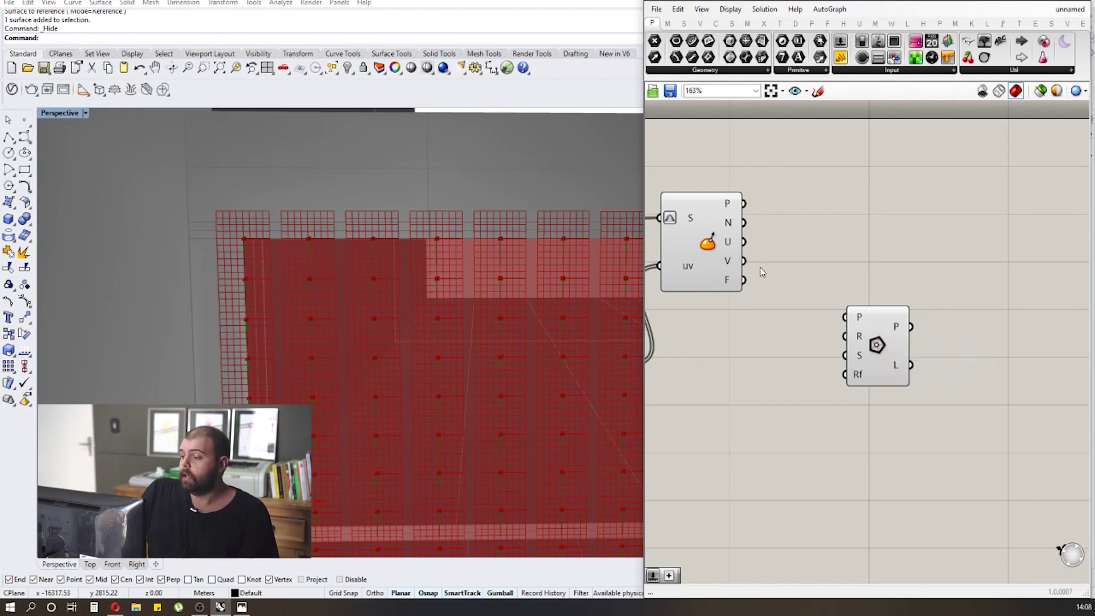
scroll(713, 163, "up", 2)
left_click_drag(713, 165, 807, 405)
scroll(821, 264, "down", 1)
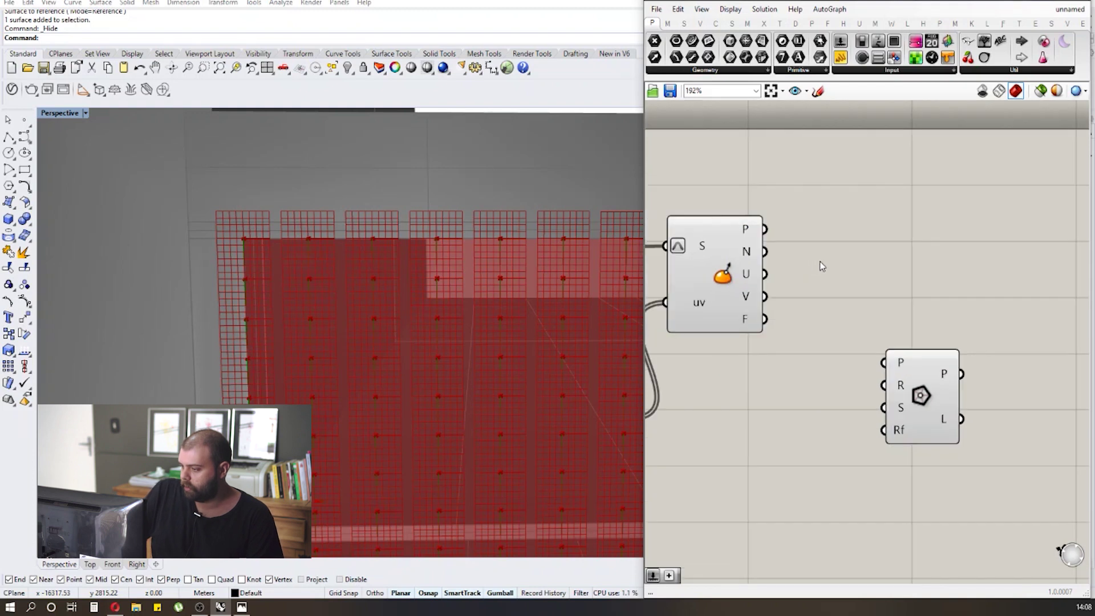
scroll(778, 232, "up", 2)
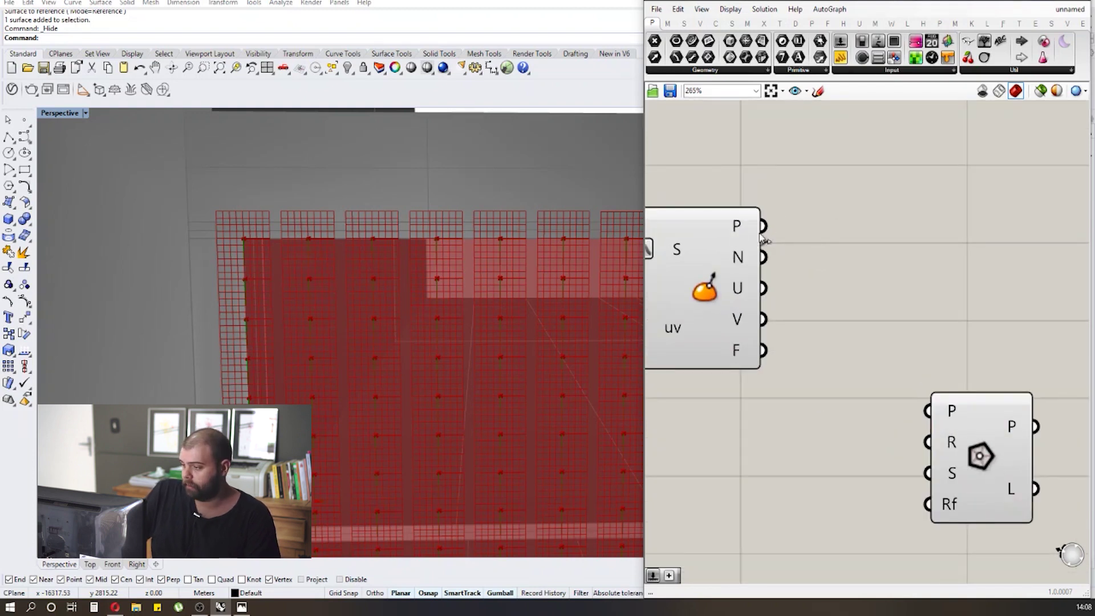
mouse_move(737, 261)
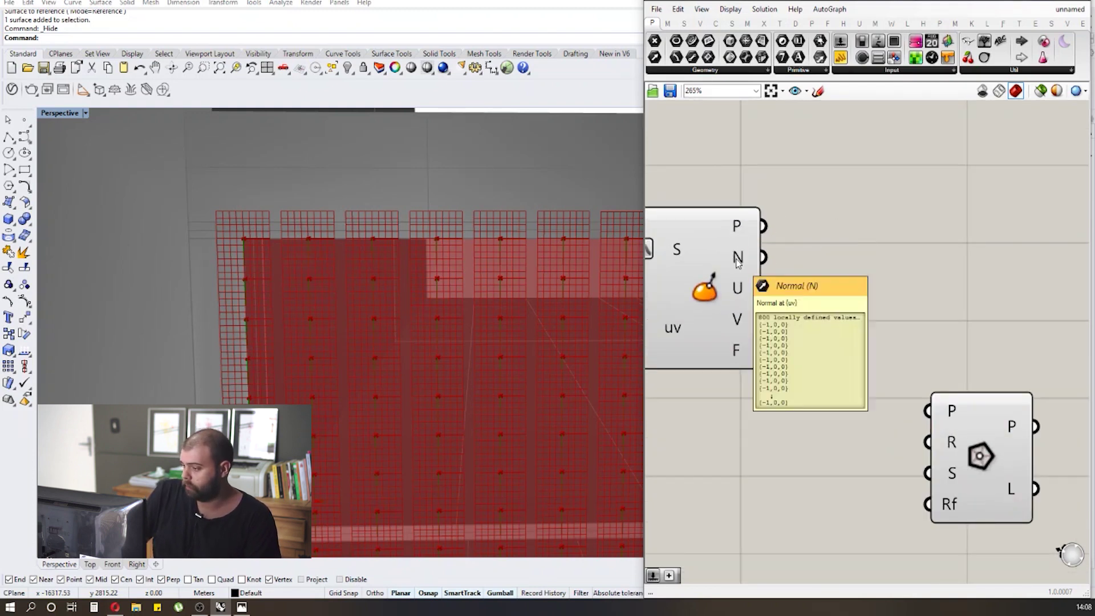
mouse_move(742, 291)
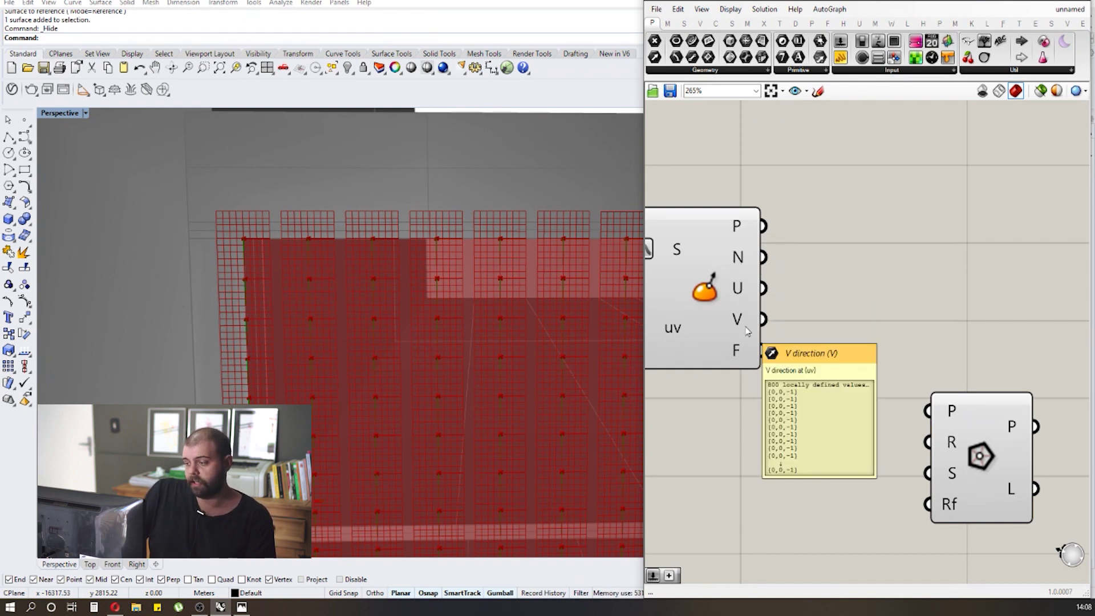
mouse_move(737, 366)
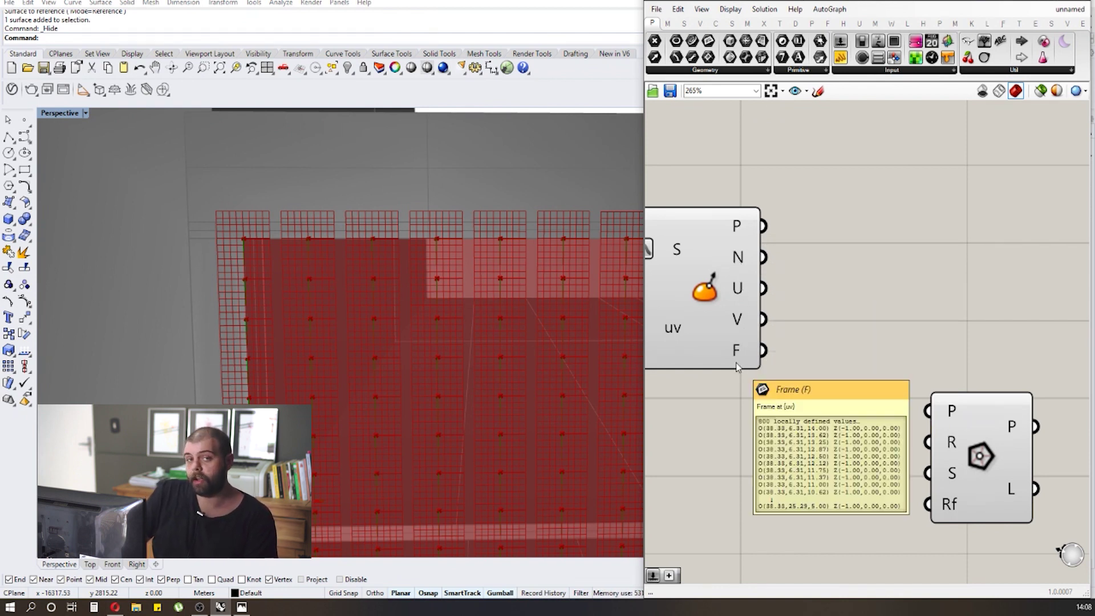
right_click_drag(736, 366, 725, 337)
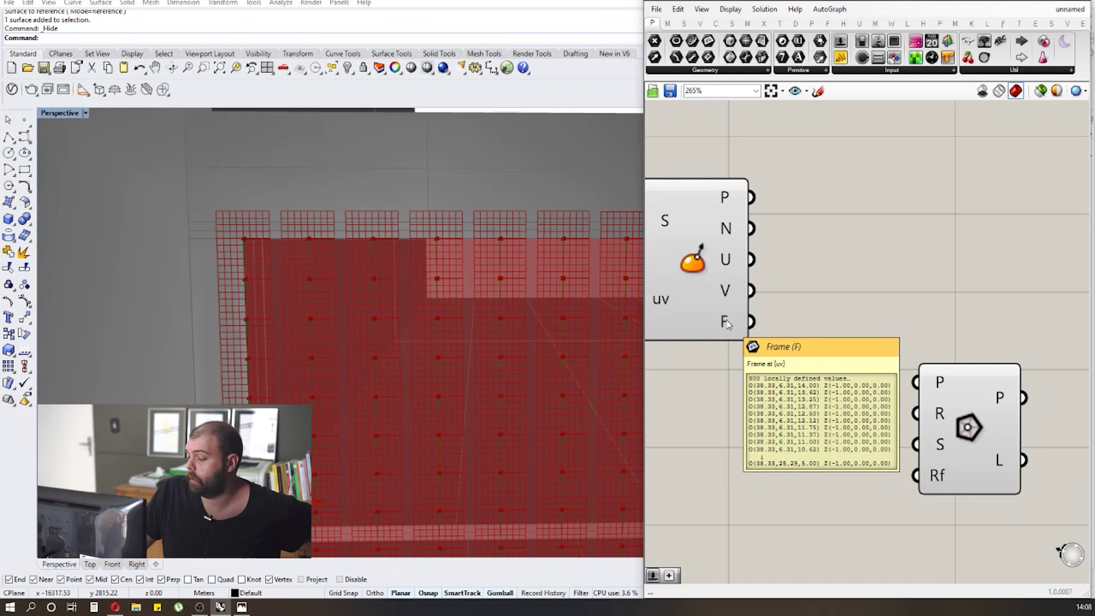
left_click(705, 70)
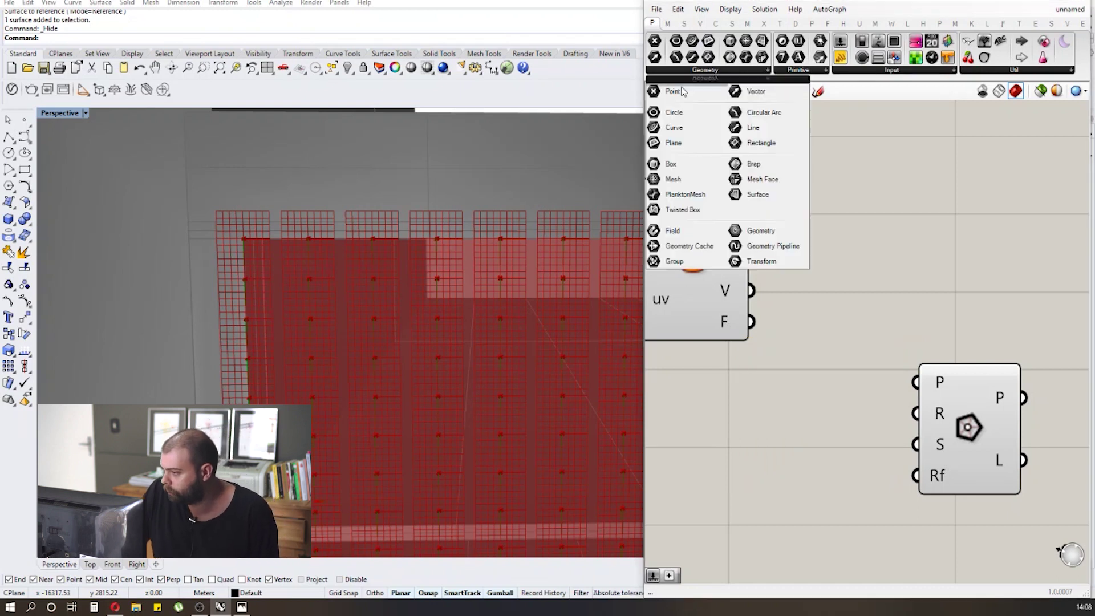
left_click(673, 143)
left_click(850, 228)
scroll(850, 228, "up", 1)
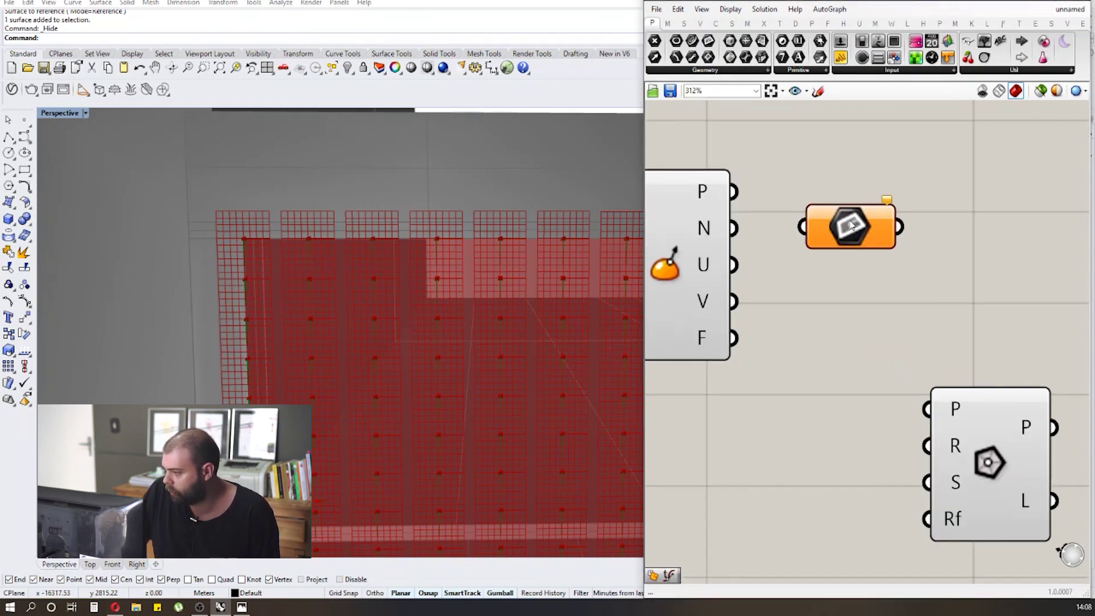
mouse_move(700, 347)
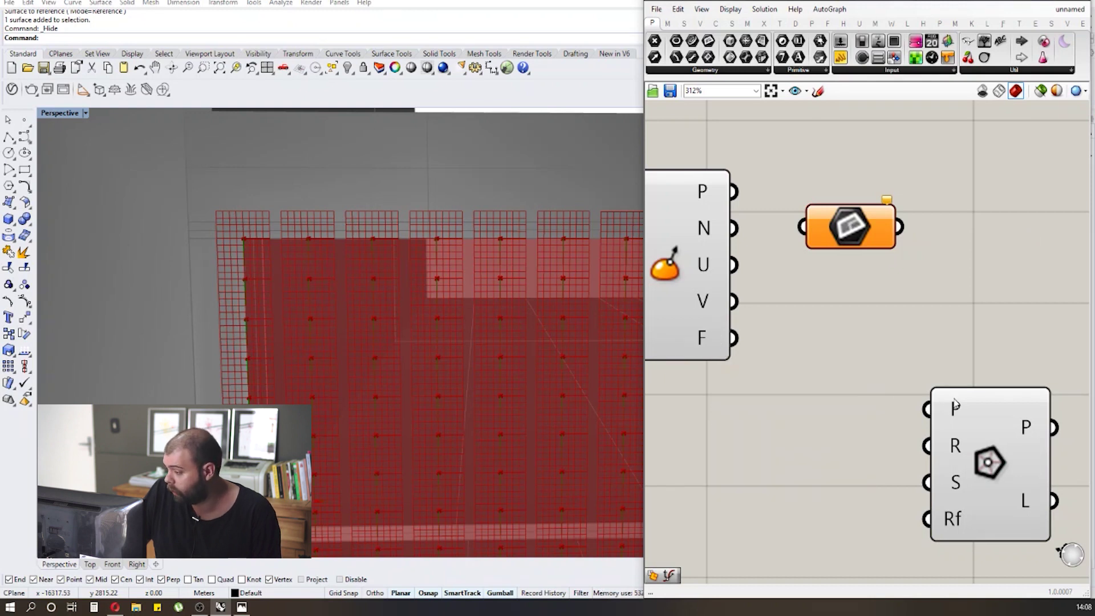
mouse_move(957, 402)
scroll(821, 302, "down", 2)
left_click_drag(911, 288, 834, 194)
key("Delete")
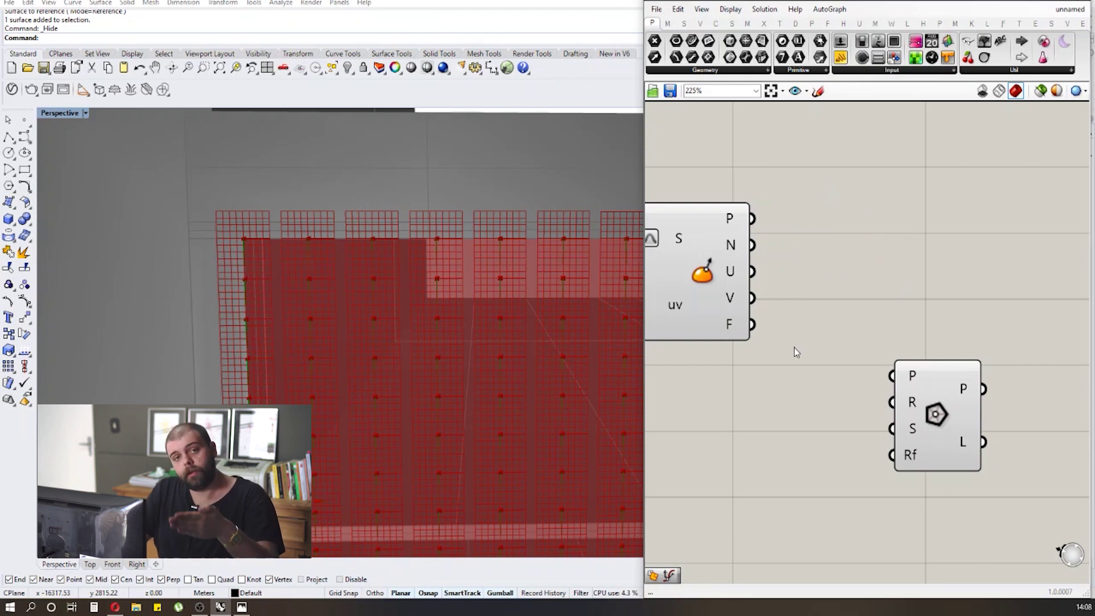
mouse_move(915, 378)
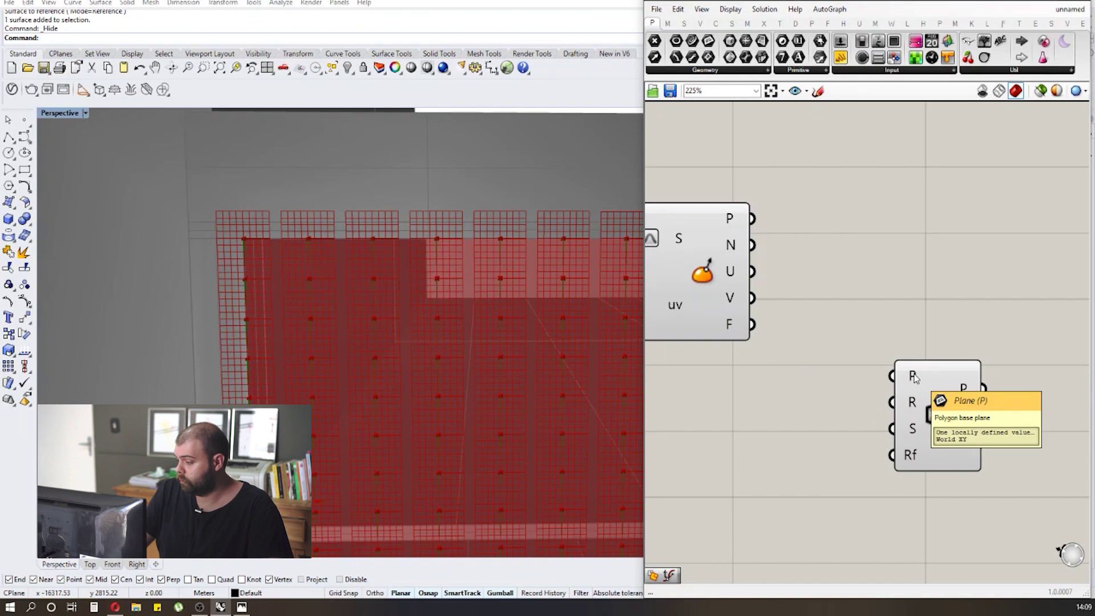
scroll(801, 301, "down", 2)
scroll(814, 342, "up", 2)
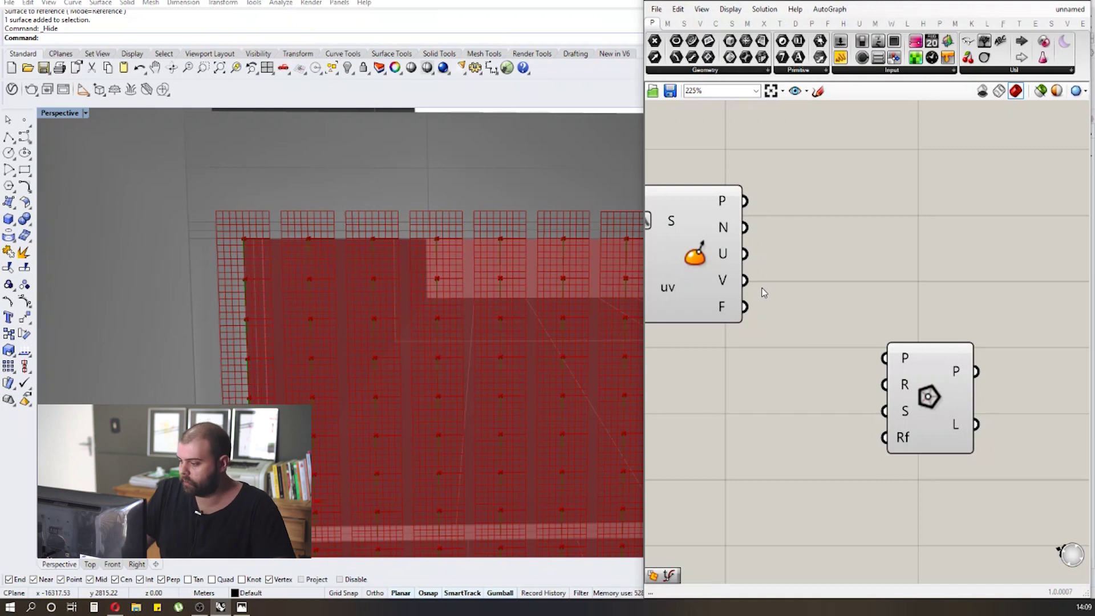
mouse_move(726, 309)
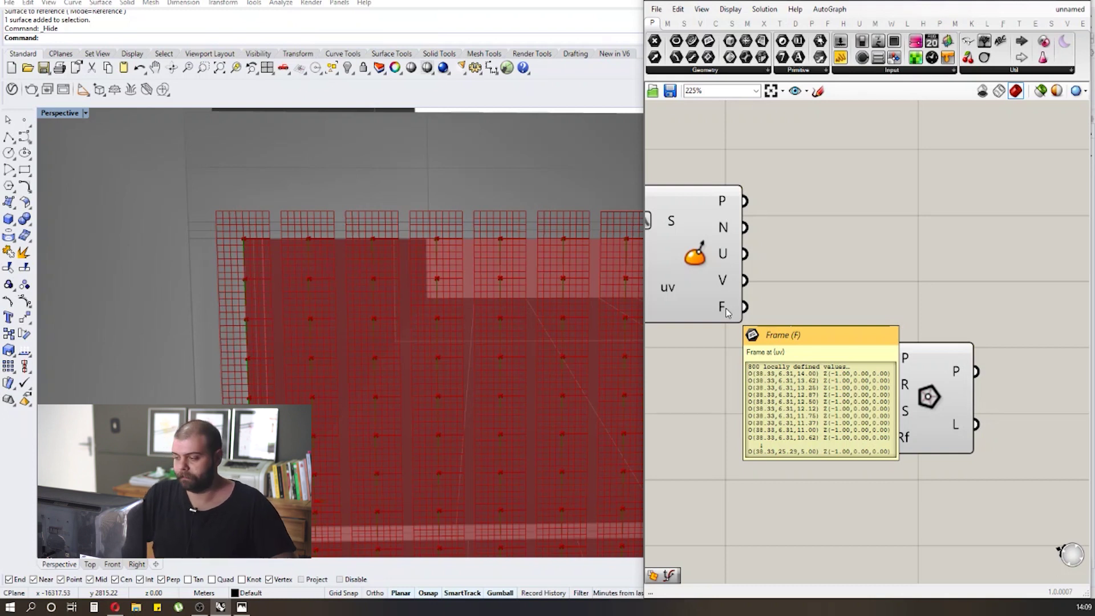
right_click_drag(816, 380, 806, 331)
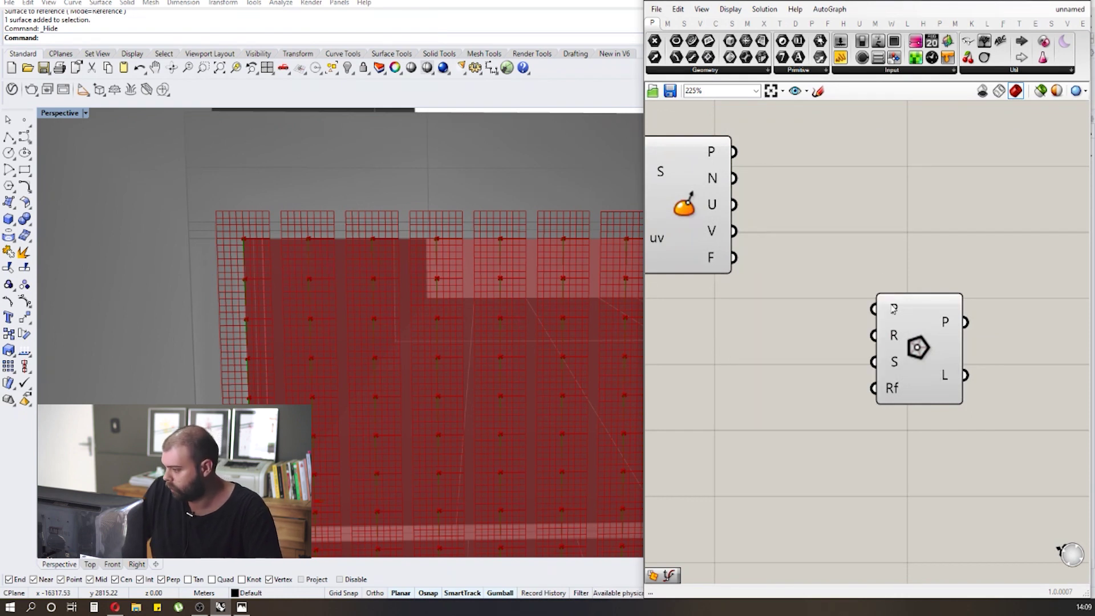
mouse_move(893, 309)
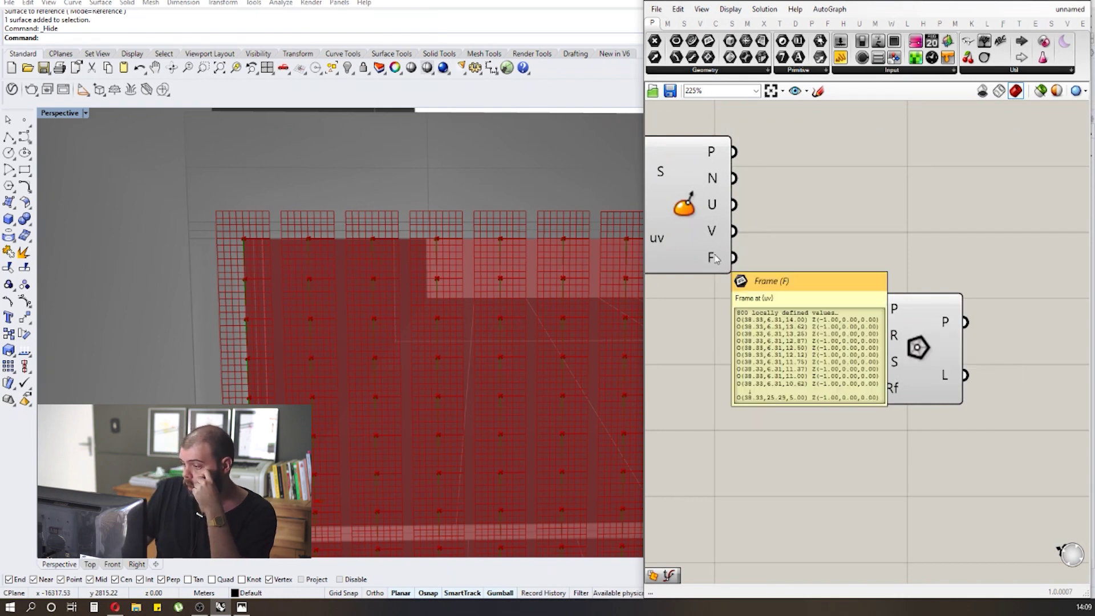
scroll(707, 258, "down", 1)
scroll(712, 259, "up", 1)
right_click_drag(766, 266, 729, 259)
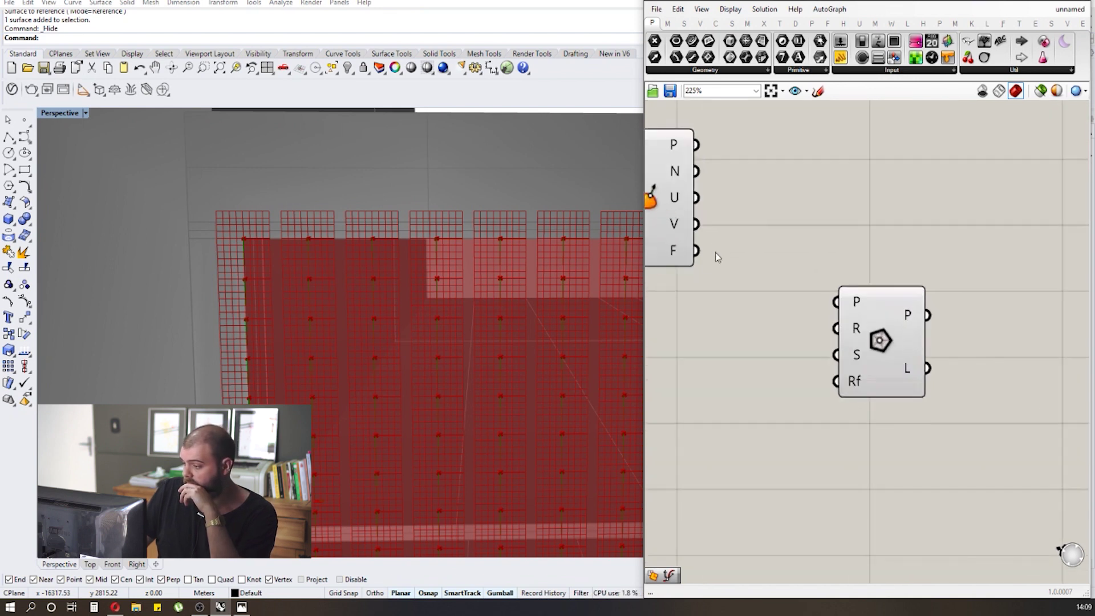
Wire Evaluate Surface's frames into the Polygon component's plane input.
left_click_drag(697, 250, 836, 301)
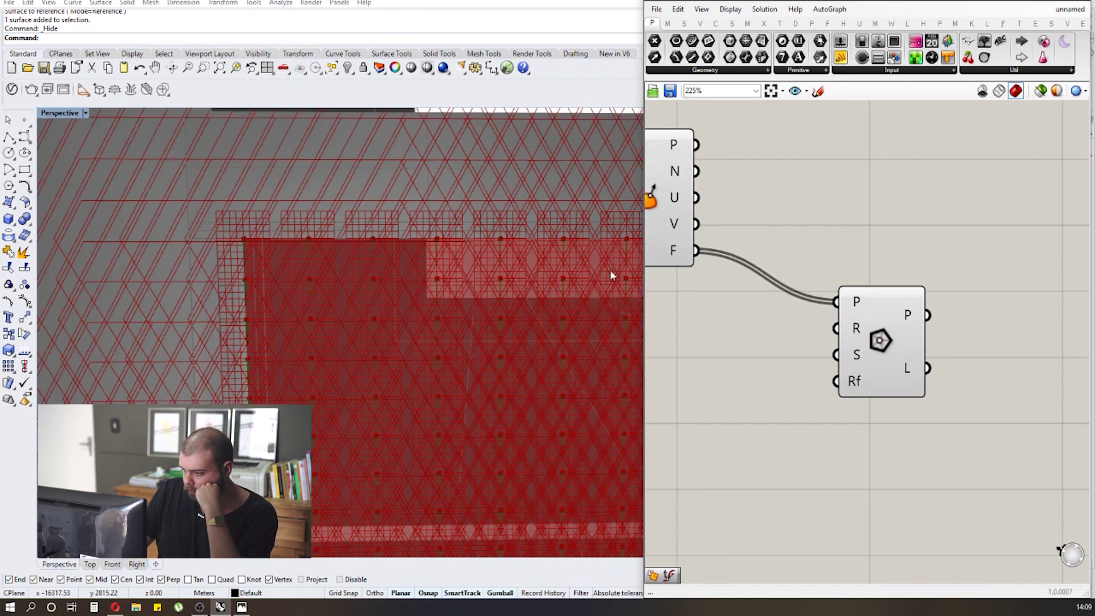
scroll(268, 241, "down", 10)
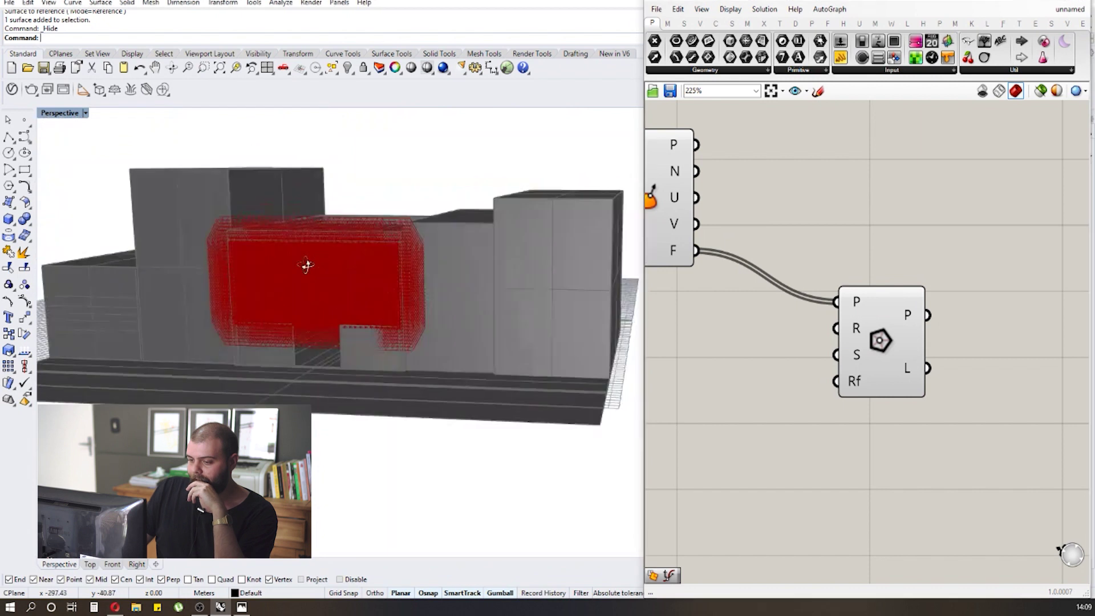
scroll(266, 237, "up", 5)
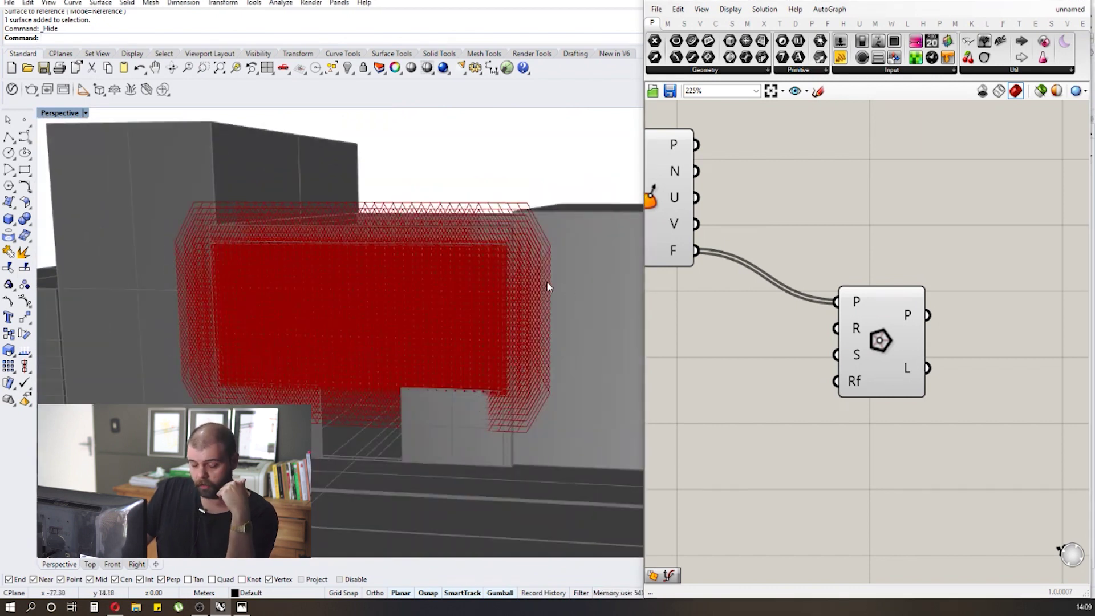
right_click_drag(855, 337, 892, 321)
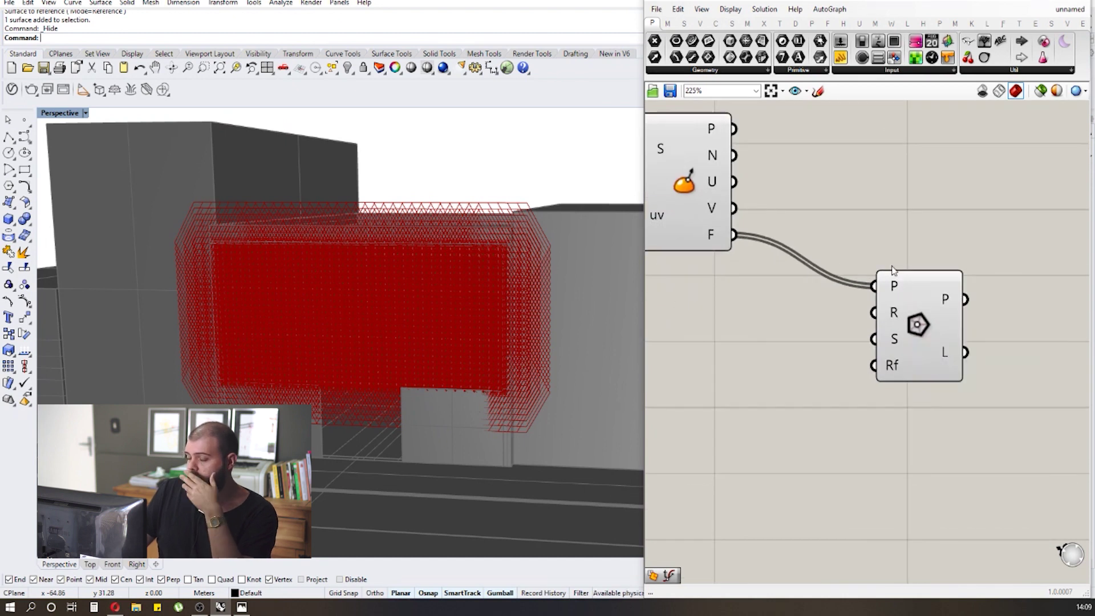
scroll(916, 252, "down", 2)
scroll(881, 274, "up", 2)
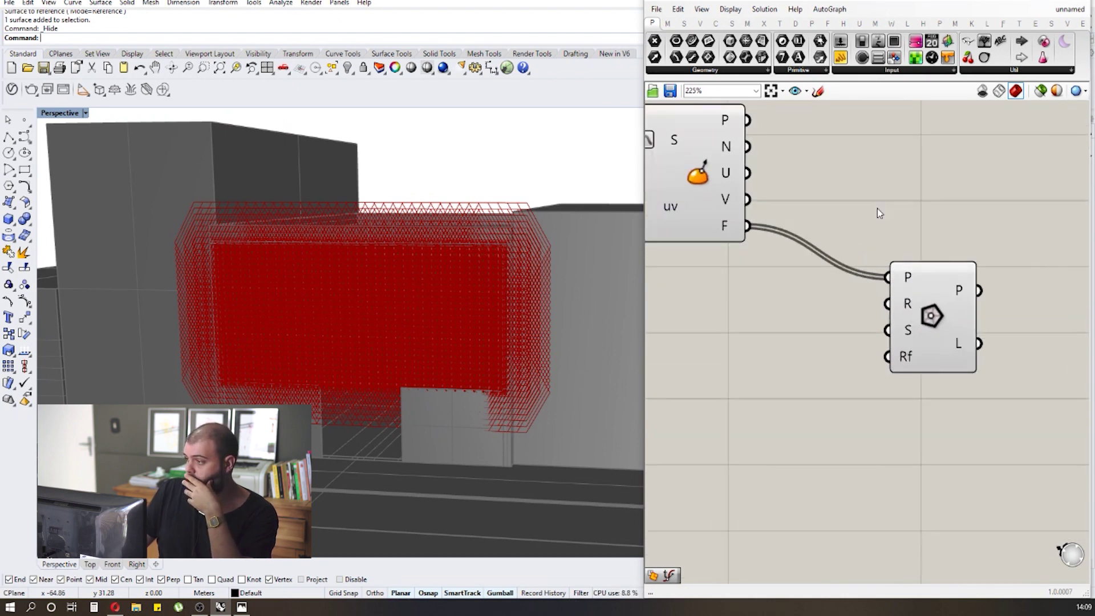
Add a number slider and set its Digits to 2.
left_click_drag(842, 44, 751, 321)
scroll(925, 284, "down", 2)
scroll(836, 301, "up", 2)
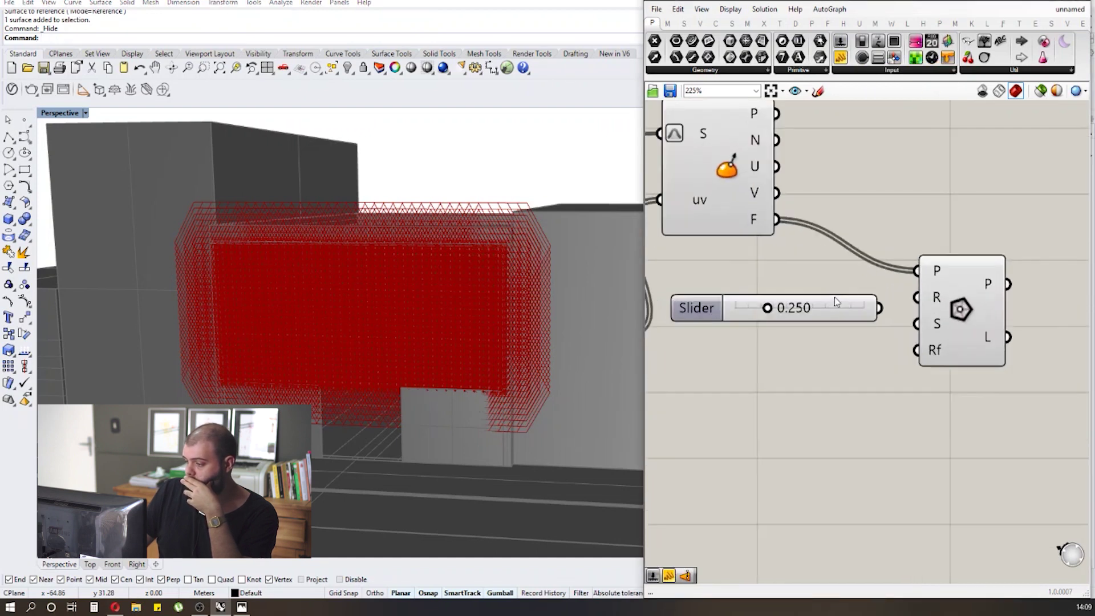
left_click_drag(767, 308, 864, 309)
double_click(691, 308)
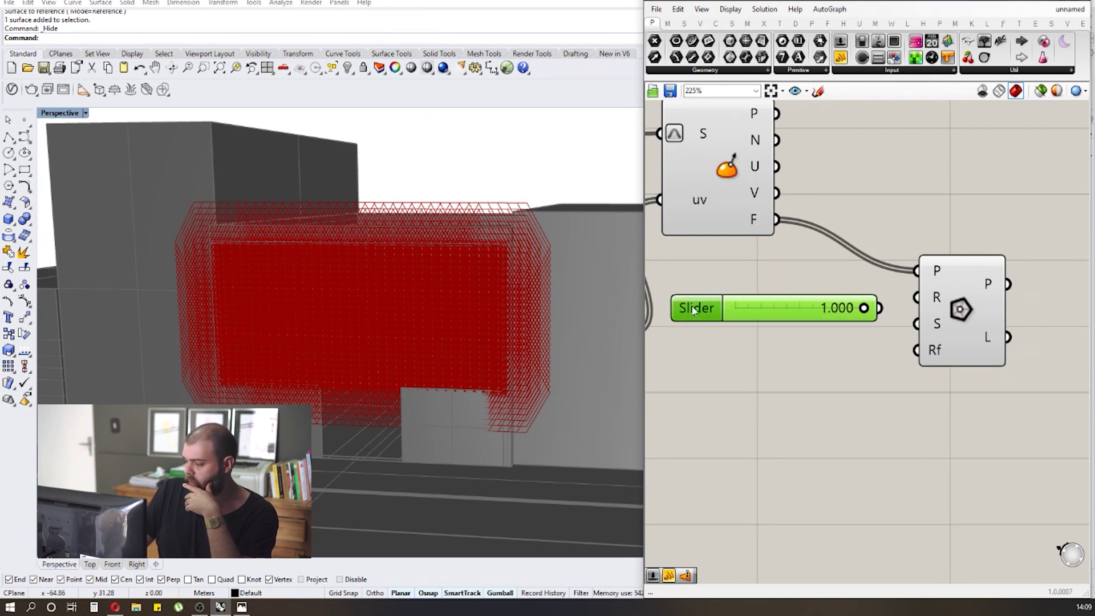
left_click_drag(716, 291, 708, 289)
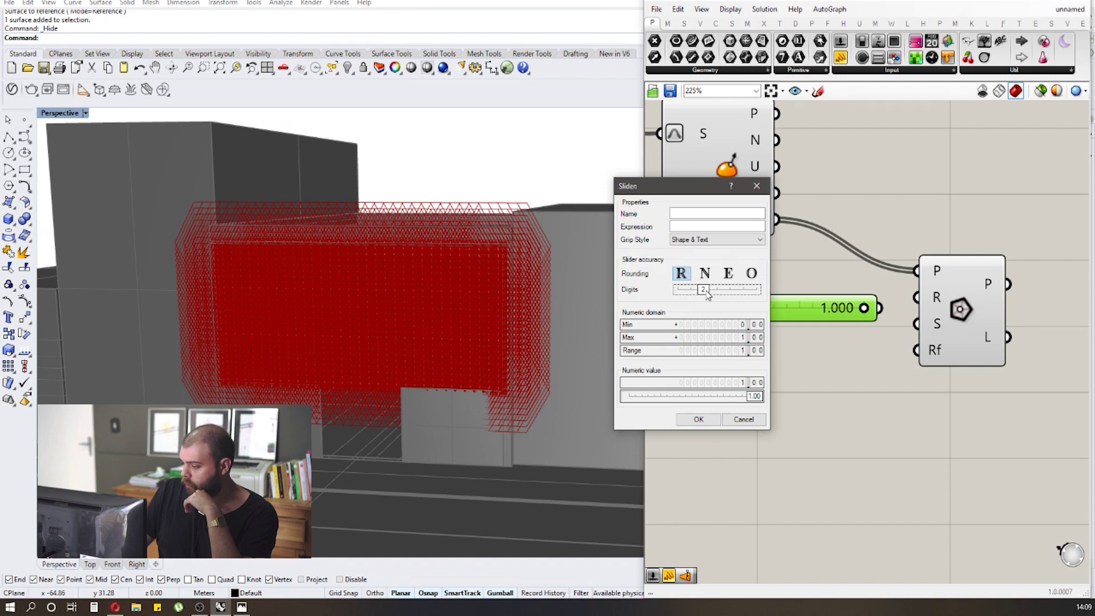
left_click_drag(705, 290, 717, 290)
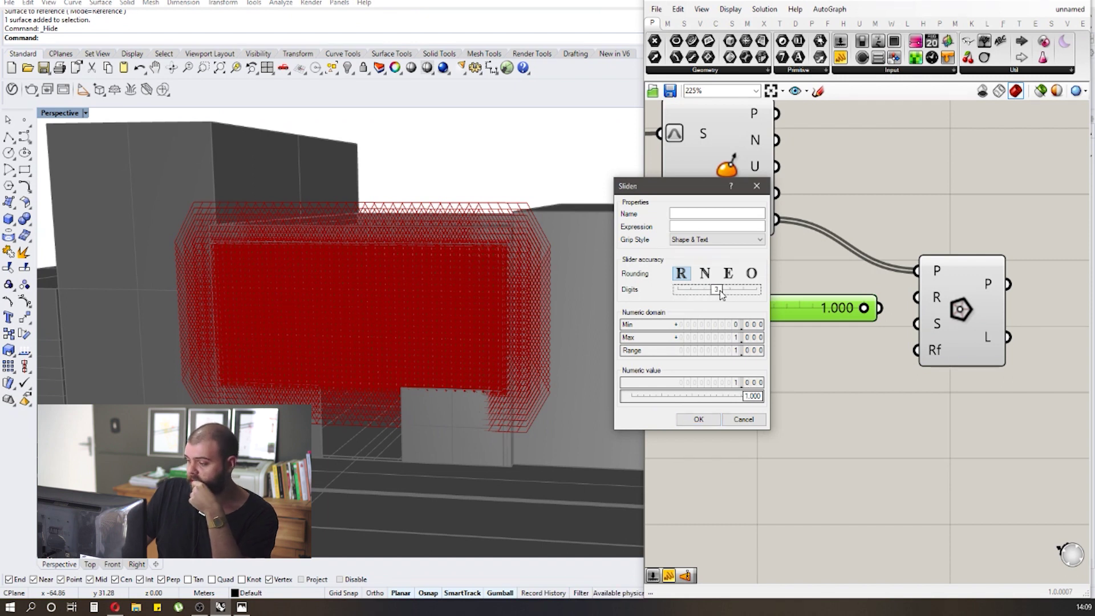
left_click(756, 186)
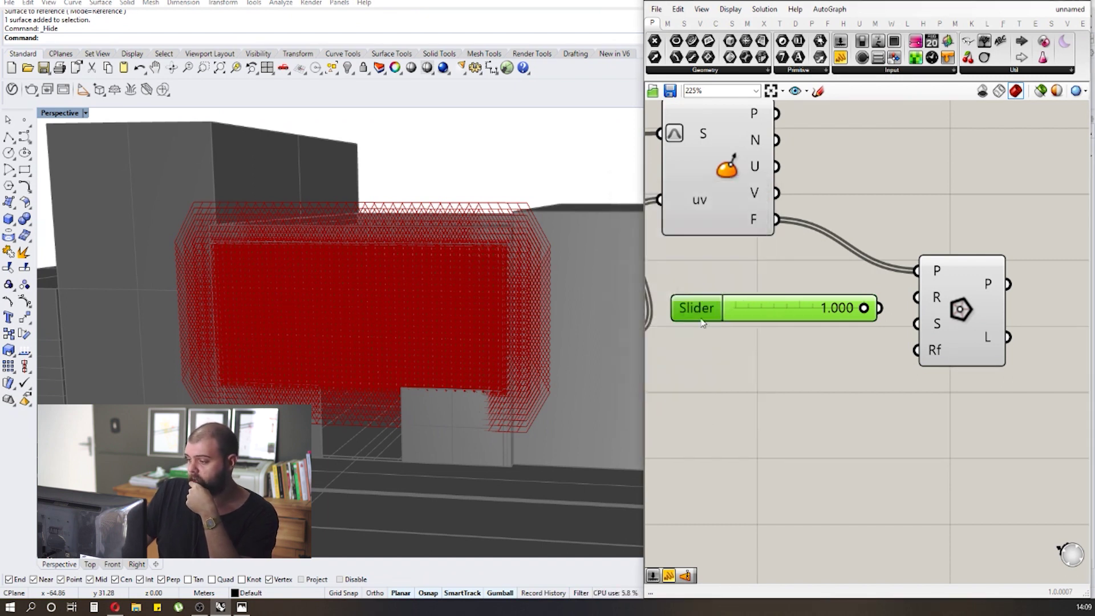
double_click(692, 311)
left_click_drag(717, 290, 703, 295)
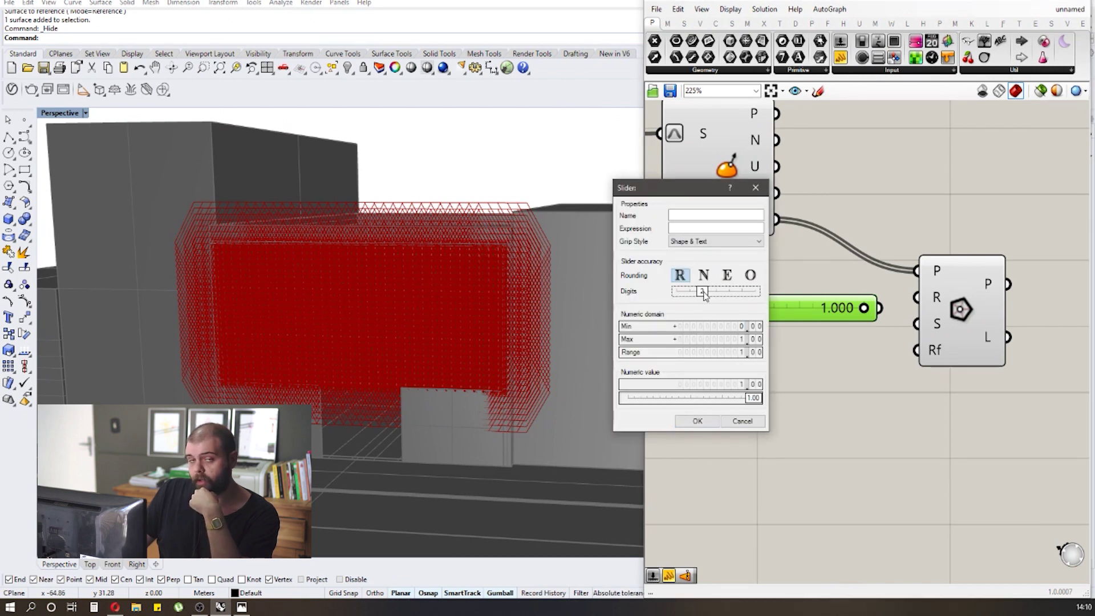
left_click(697, 421)
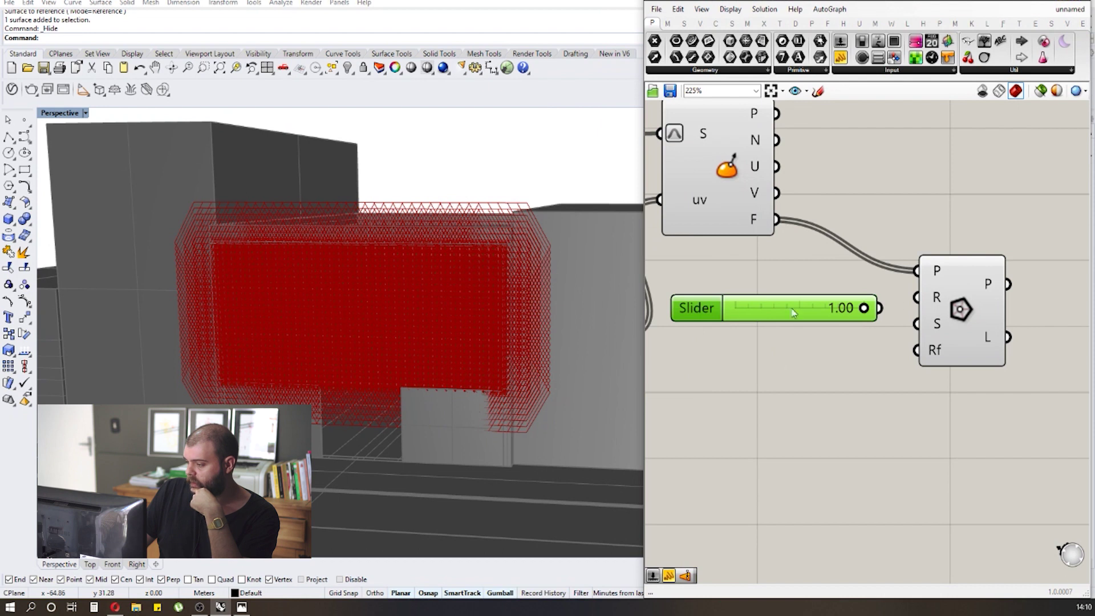
Wire the slider into Polygon's R input and set the radius to 0.28.
scroll(786, 324, "up", 1)
left_click_drag(820, 333, 863, 321)
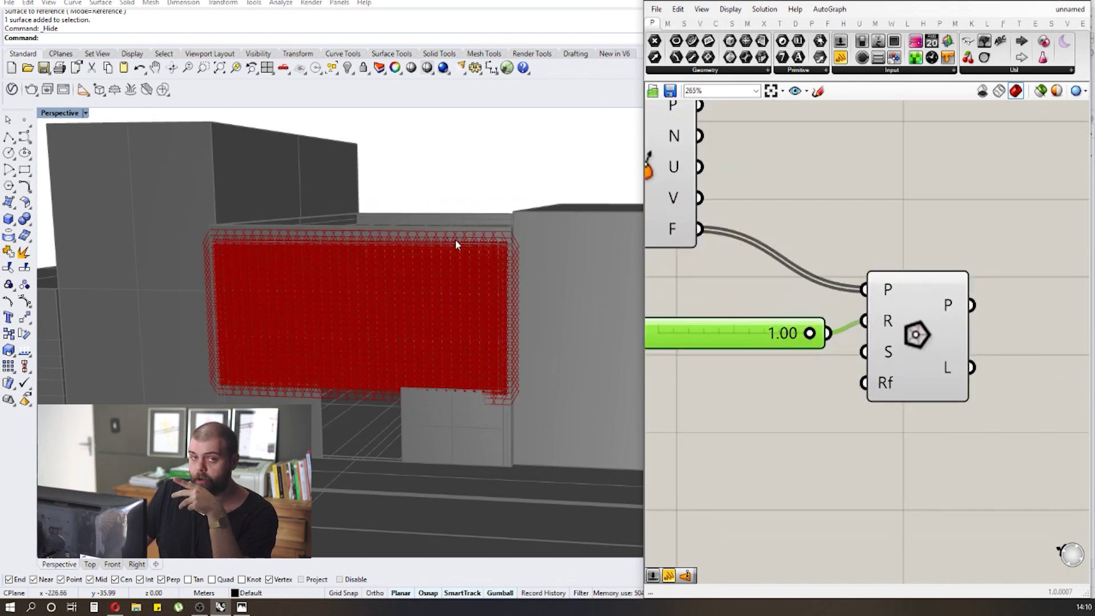
left_click_drag(809, 340, 691, 349)
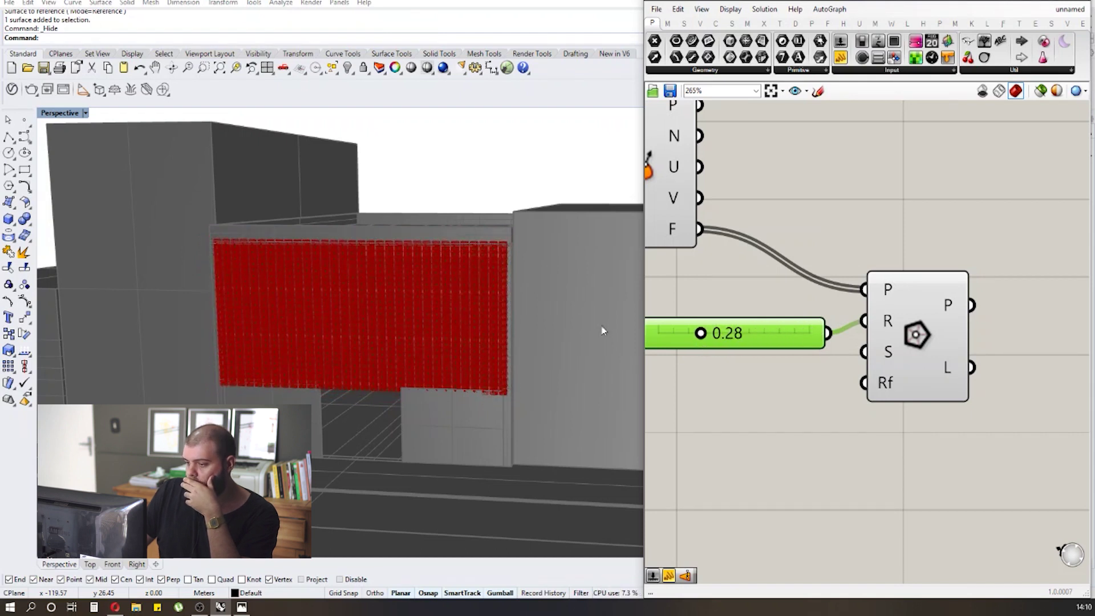
Move the Polygon component and its radius slider aside on the canvas.
scroll(504, 249, "up", 3)
scroll(504, 245, "up", 9)
left_click(912, 333)
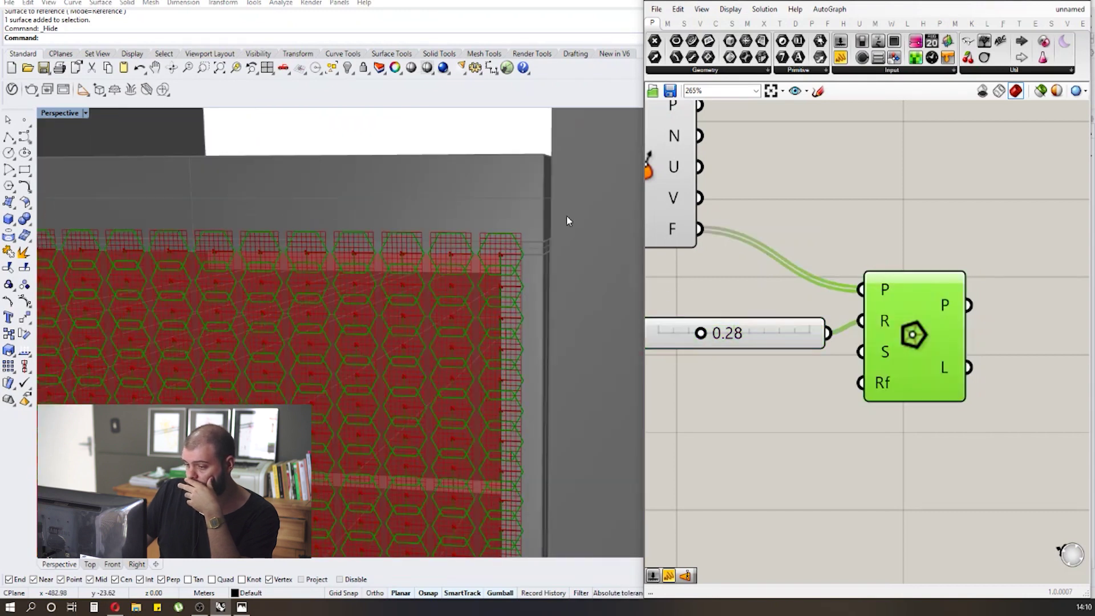
scroll(568, 218, "down", 7)
left_click(882, 231)
scroll(882, 231, "down", 5)
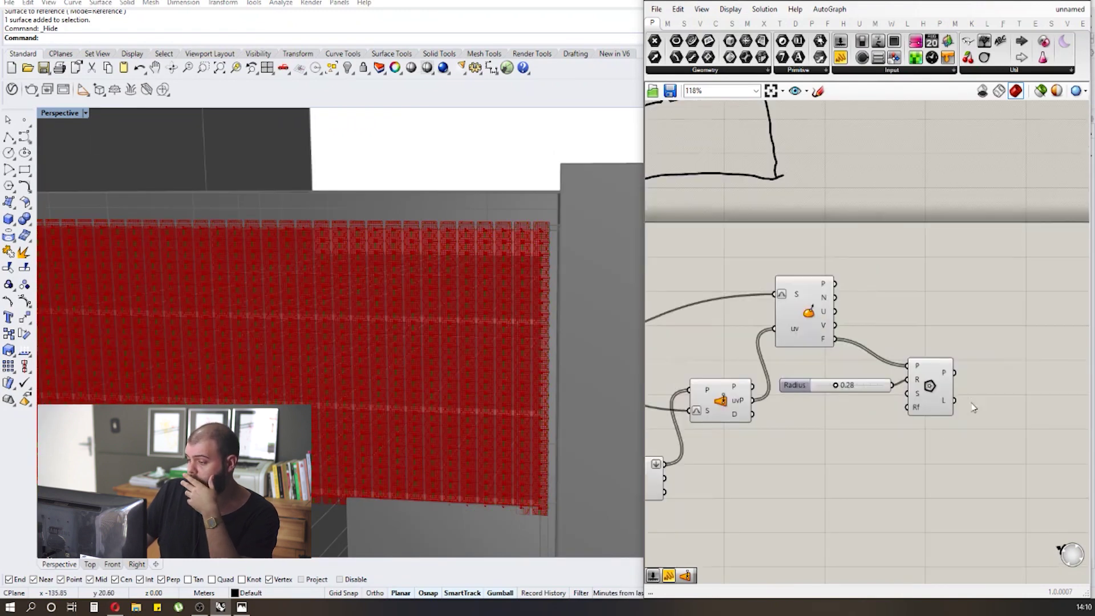
left_click_drag(1022, 450, 926, 329)
left_click_drag(966, 368, 1035, 392)
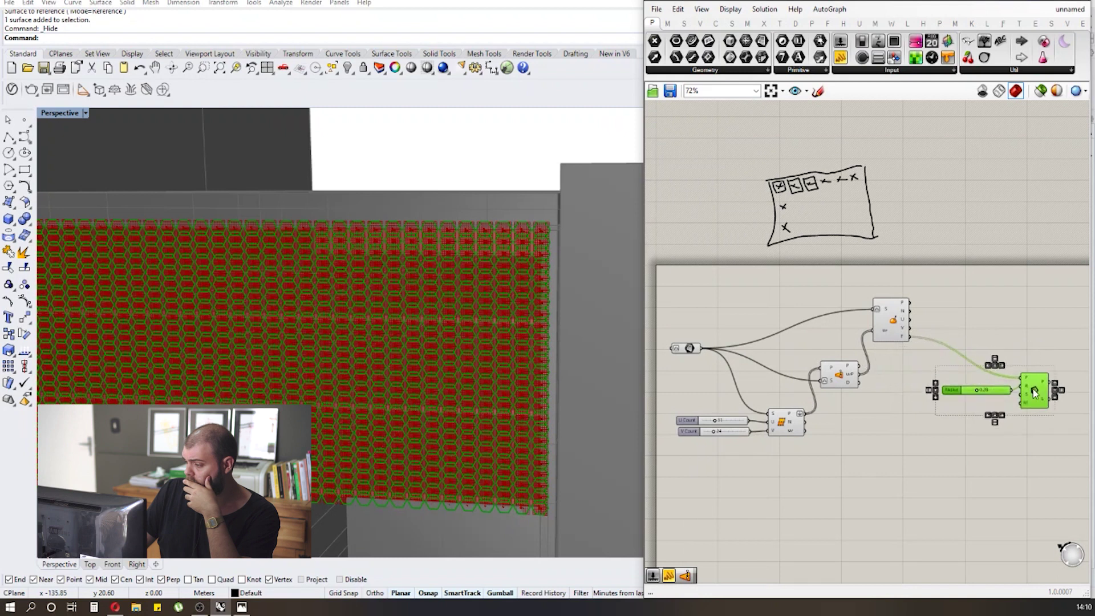
left_click(993, 289)
scroll(992, 290, "down", 2)
scroll(873, 393, "up", 1)
Disable preview on the upstream surface, division and evaluation components, then inspect the hexagons.
left_click_drag(976, 480, 689, 239)
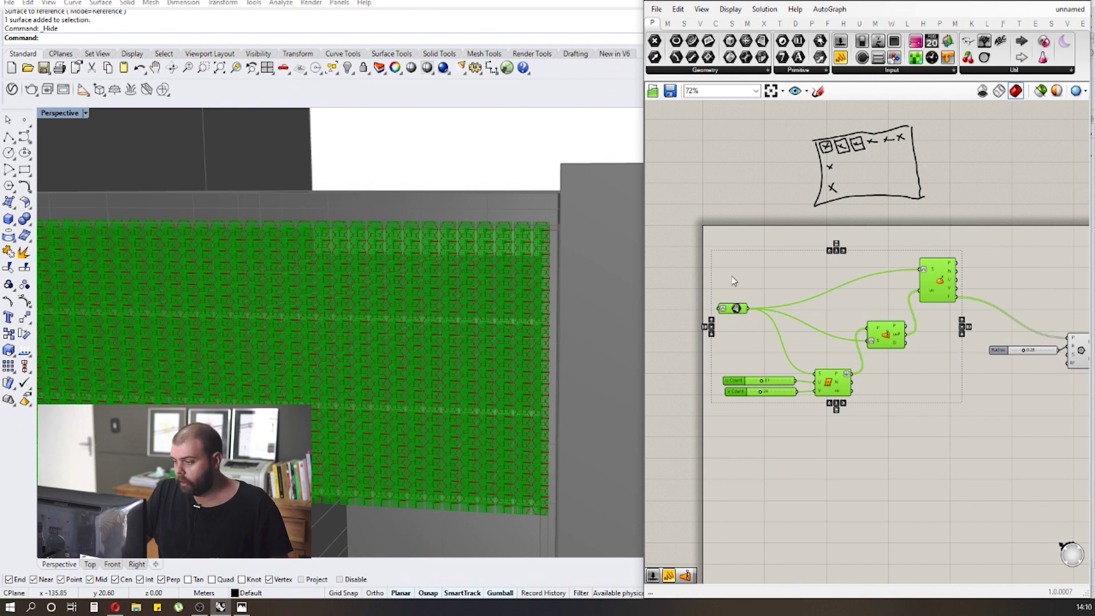
middle_click(741, 251)
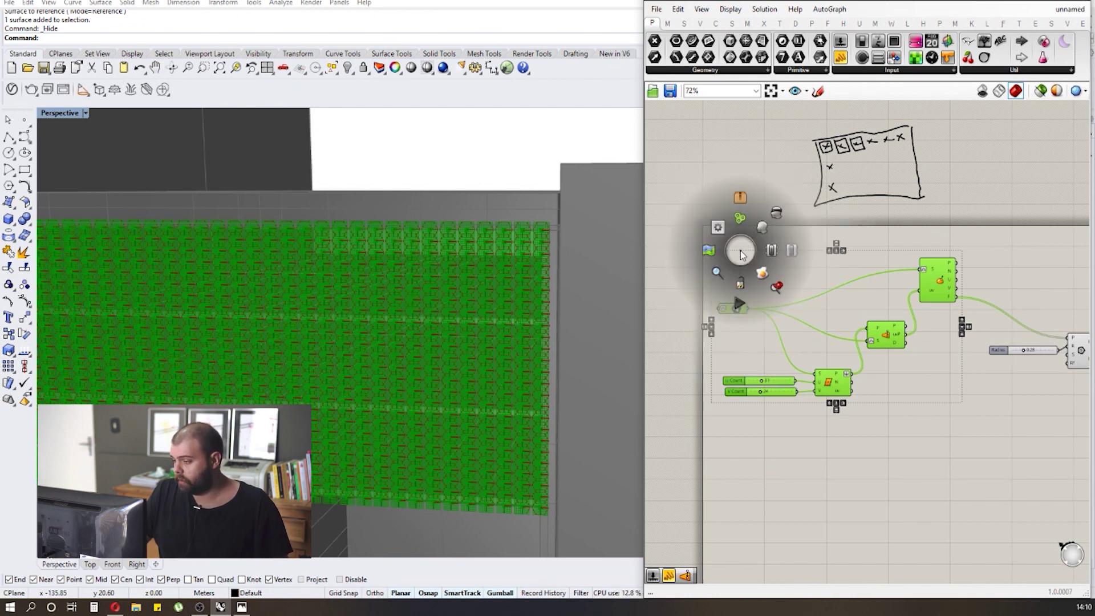
left_click(777, 213)
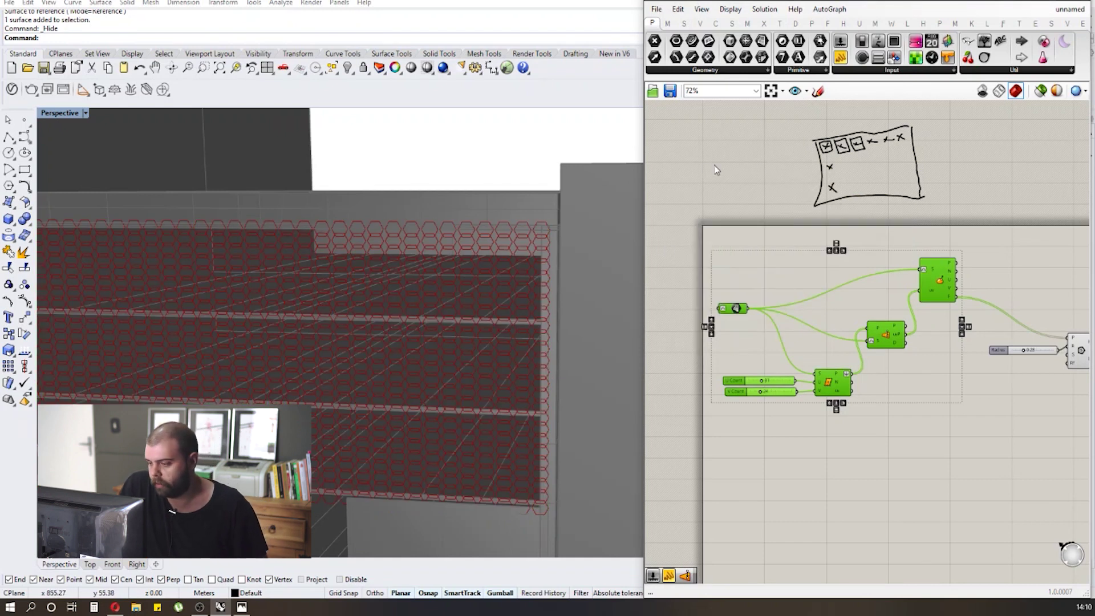
left_click(705, 183)
scroll(356, 264, "down", 4)
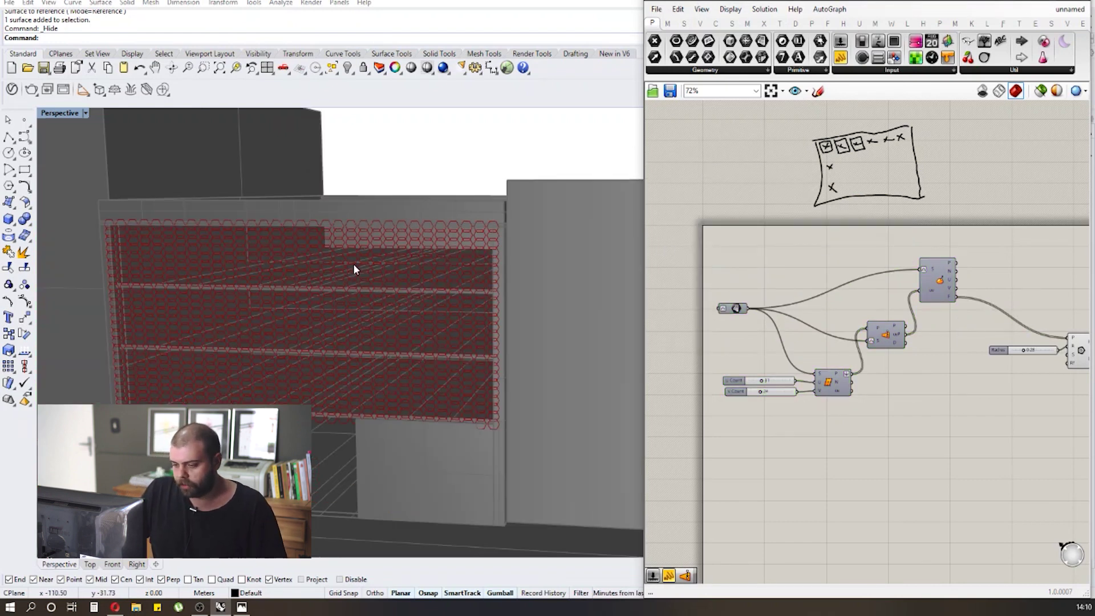
right_click_drag(354, 264, 362, 257)
scroll(351, 199, "up", 4)
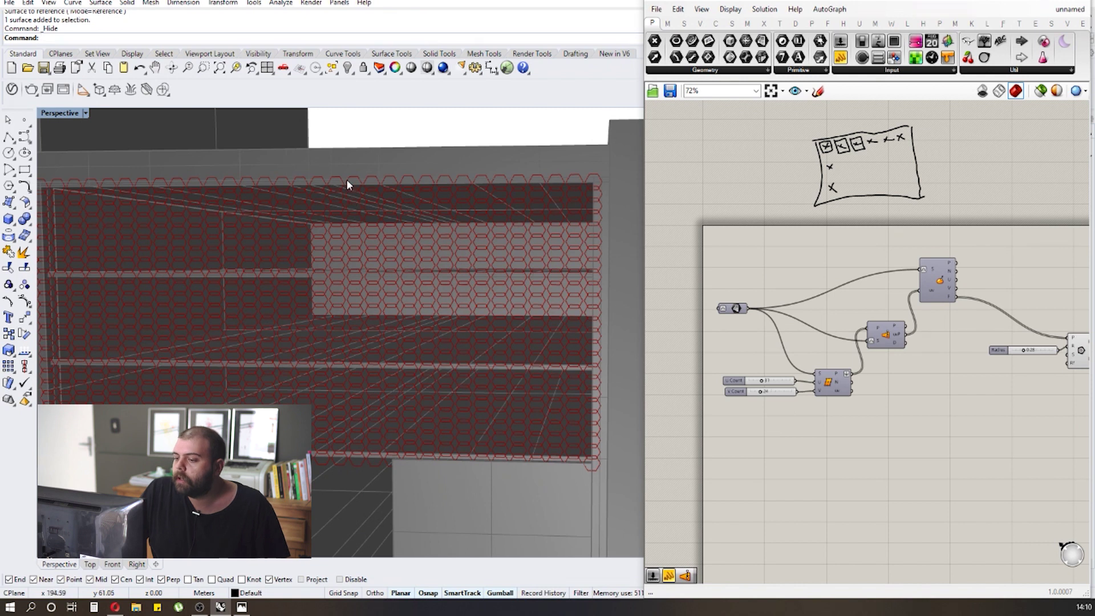
scroll(329, 181, "up", 2)
scroll(329, 183, "down", 3)
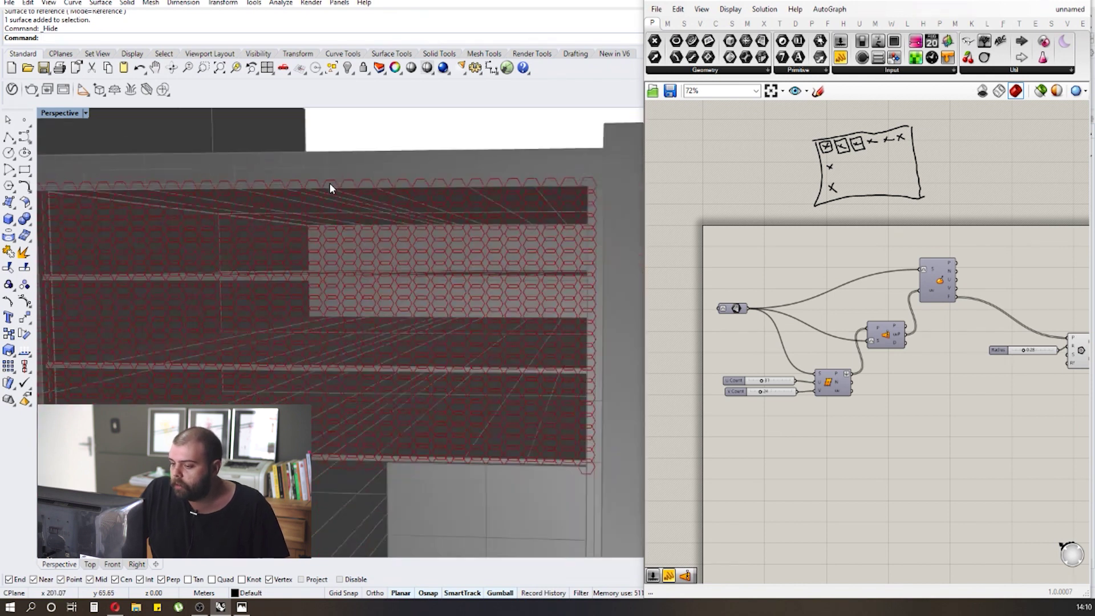
scroll(951, 336, "up", 2)
scroll(951, 335, "up", 4)
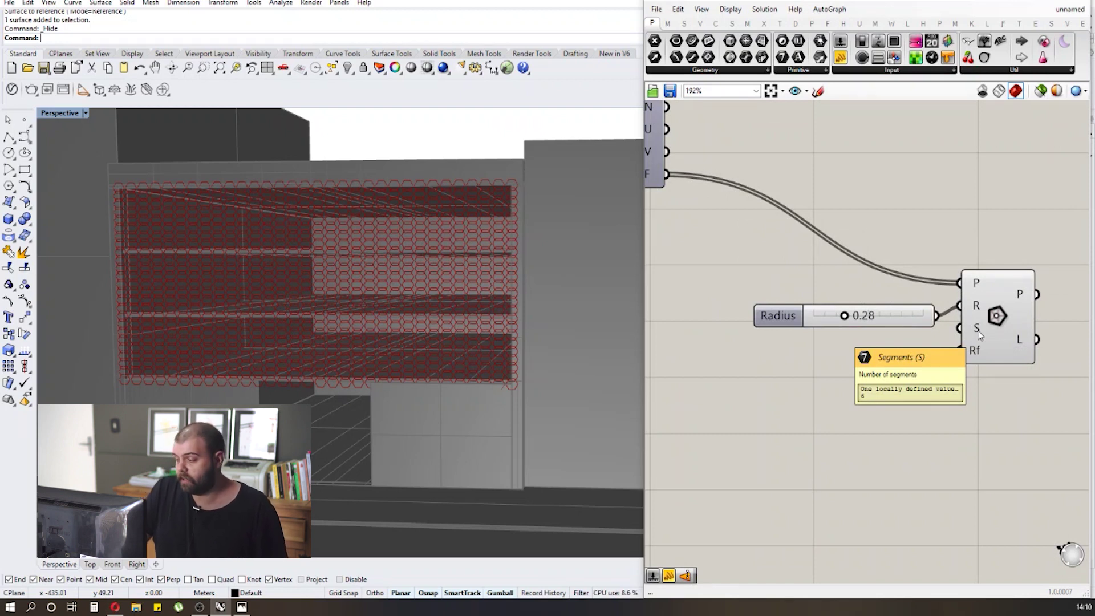
Drag a second number slider onto the canvas next to the Polygon component.
scroll(958, 325, "down", 2)
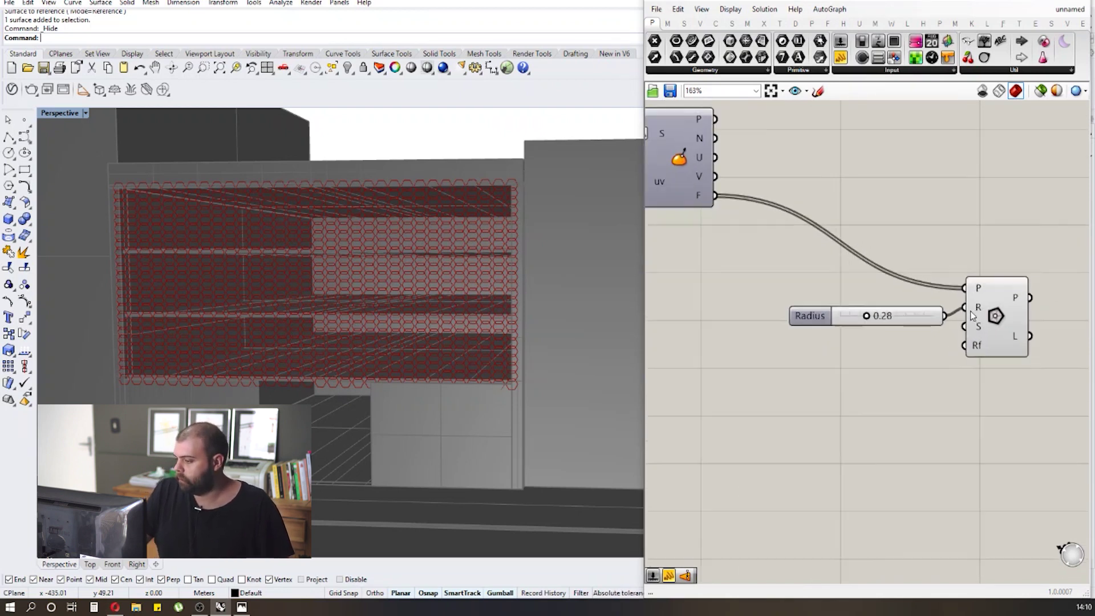
scroll(849, 347, "up", 3)
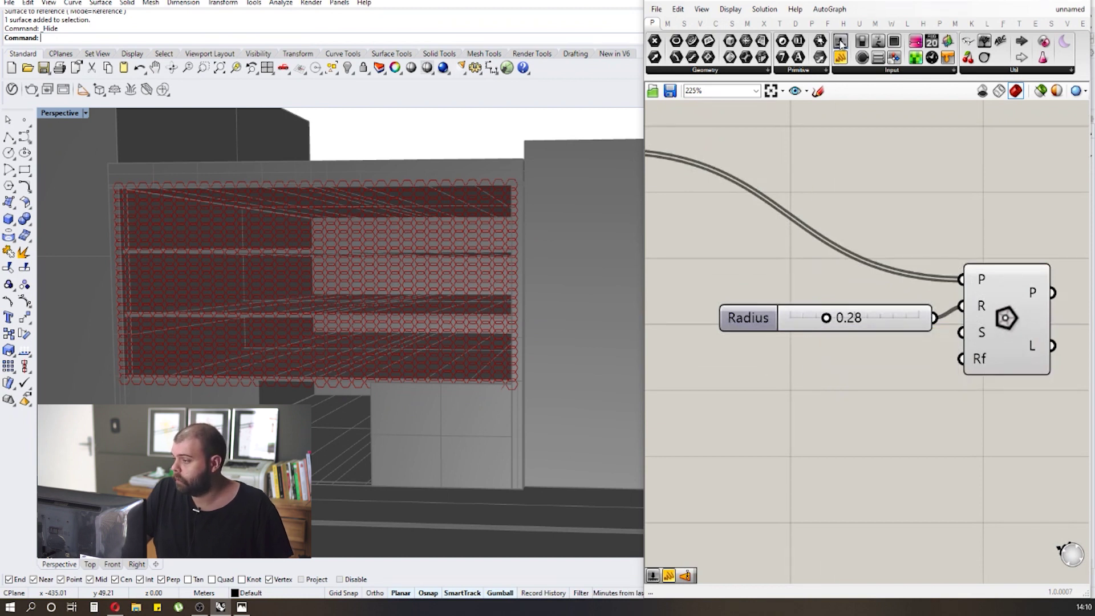
left_click_drag(841, 43, 759, 433)
scroll(885, 315, "down", 2)
scroll(884, 313, "down", 3)
scroll(818, 361, "up", 4)
left_click_drag(766, 369, 781, 344)
left_click(786, 379)
Set the slider to whole numbers (Digits 0) with minimum 3 and maximum 12.
double_click(779, 341)
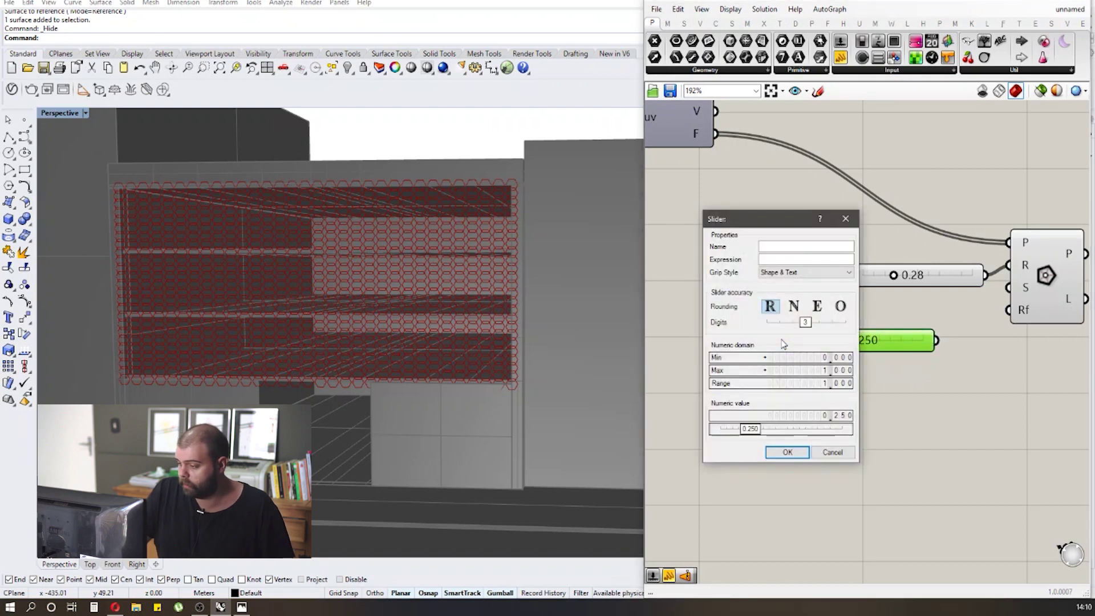
left_click_drag(808, 326, 760, 323)
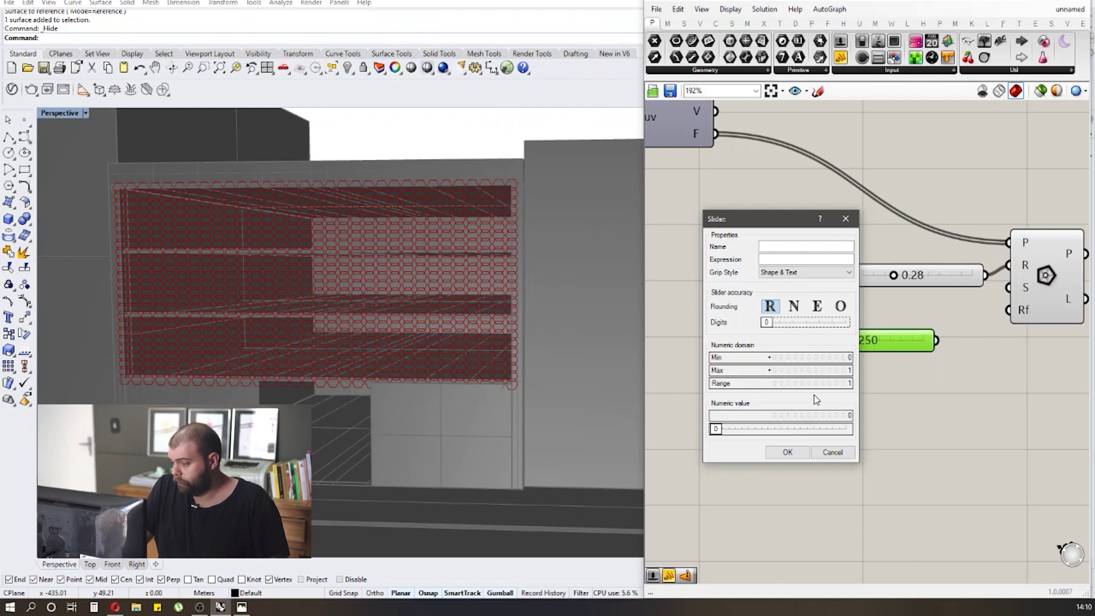
double_click(807, 358)
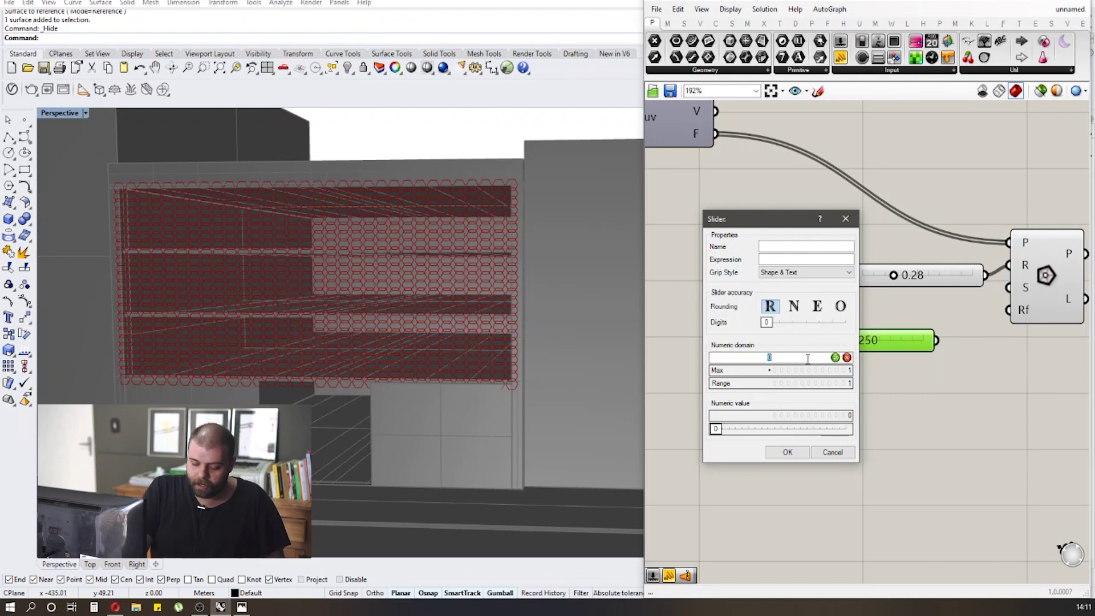
left_click(836, 357)
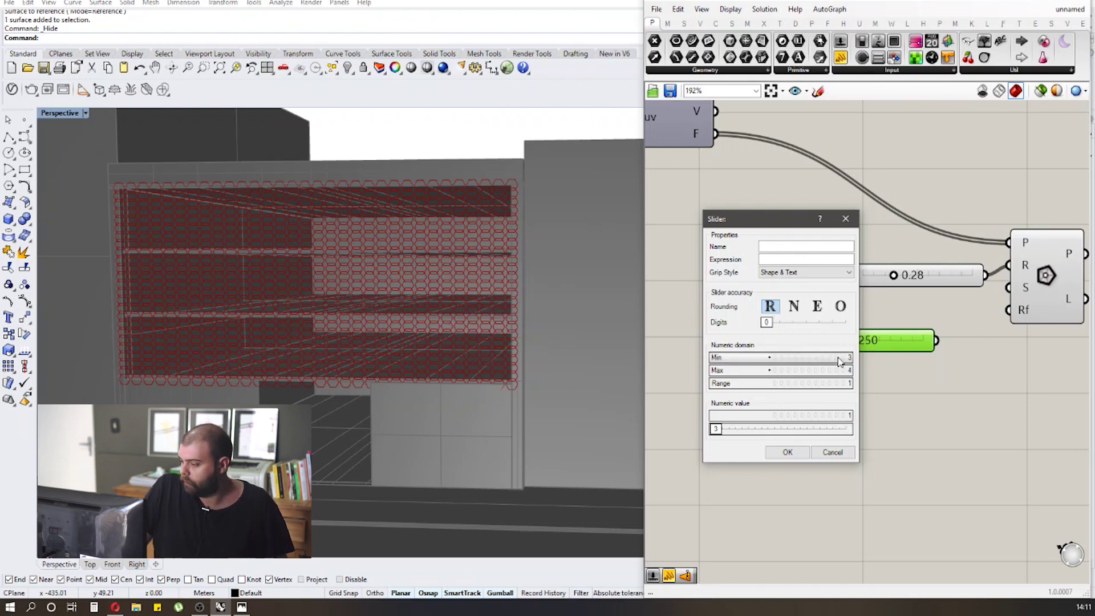
double_click(809, 373)
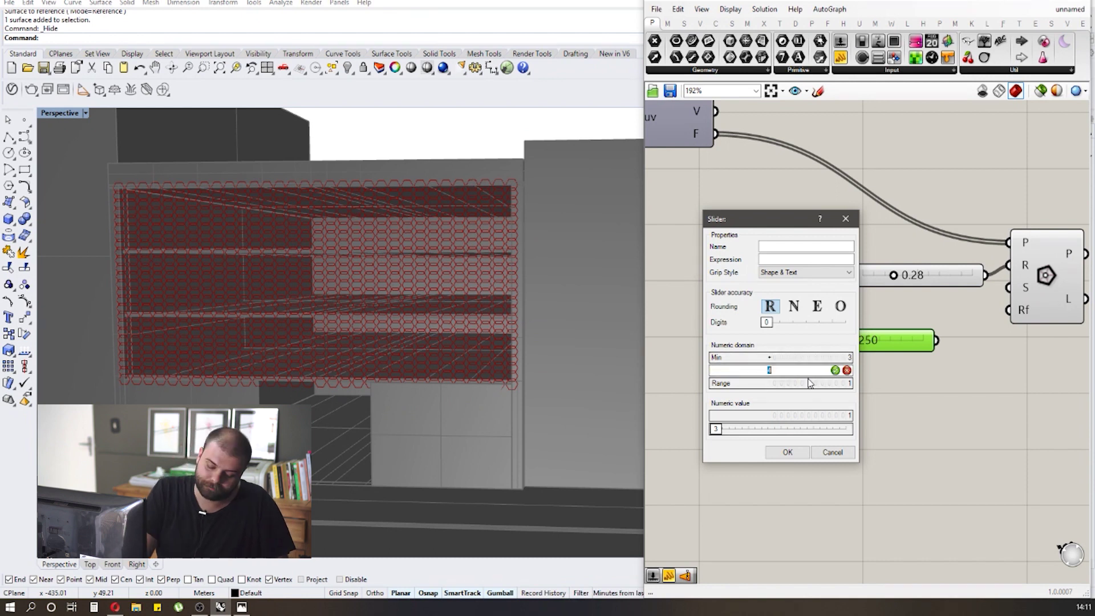
type("12")
key("Return")
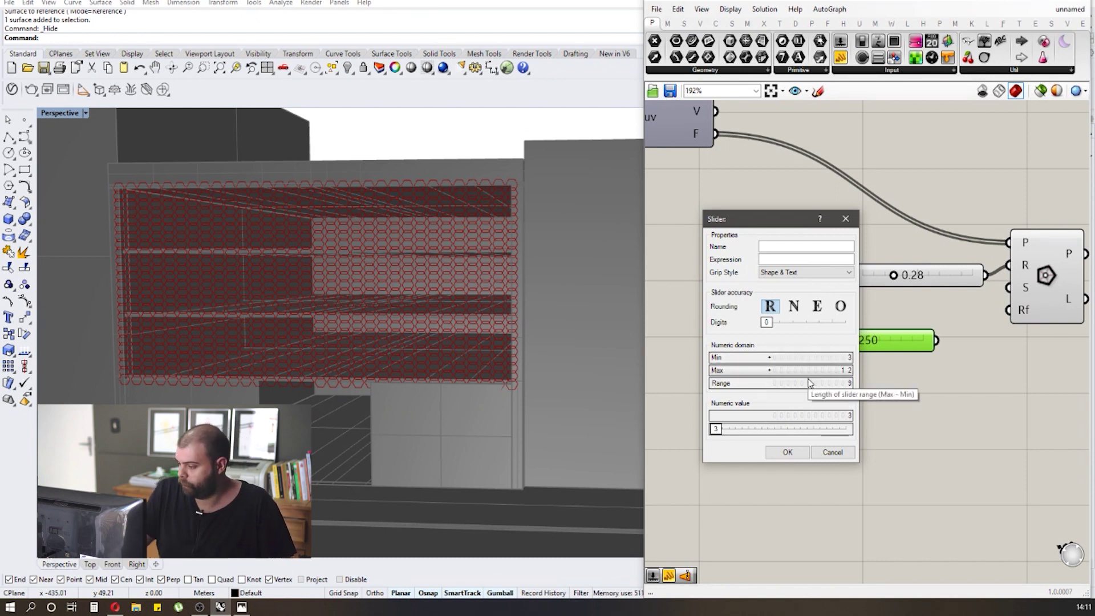
left_click(788, 453)
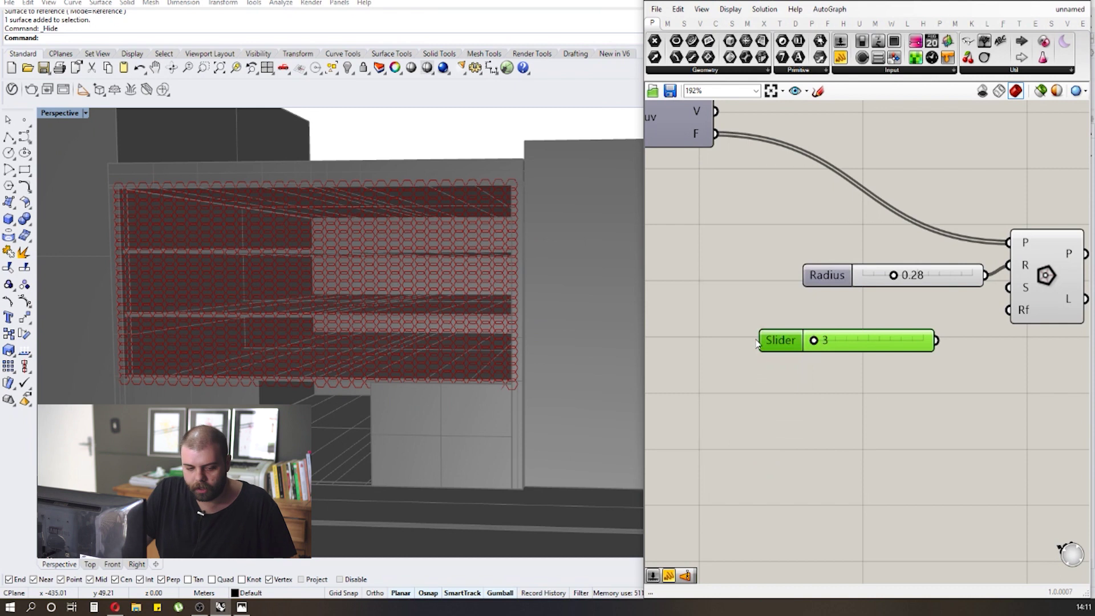
Place the whole-number slider under Radius, wire it into Polygon's segments input, and raise the side count.
scroll(720, 333, "down", 2)
scroll(914, 272, "up", 2)
left_click_drag(831, 366, 860, 335)
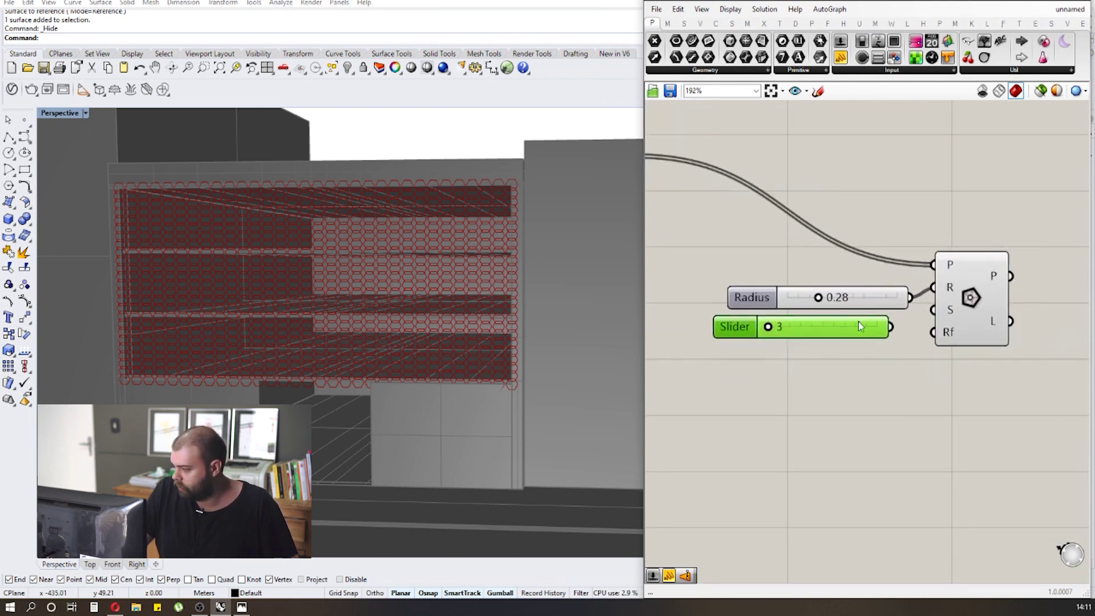
scroll(944, 315, "up", 2)
left_click_drag(861, 336, 922, 314)
scroll(301, 190, "up", 4)
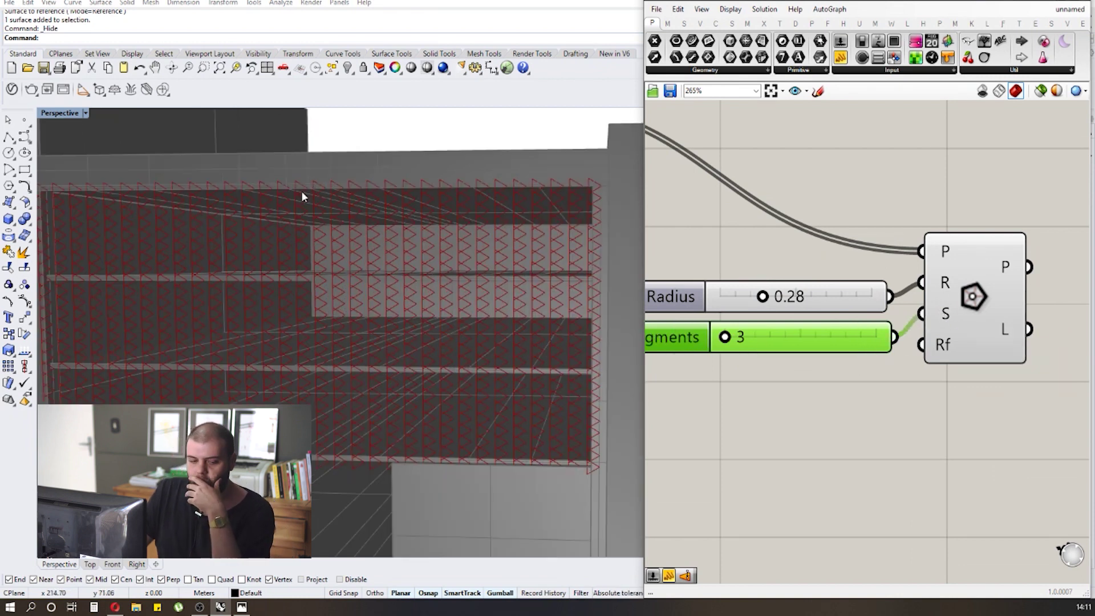
scroll(273, 187, "up", 5)
scroll(301, 198, "down", 6)
scroll(285, 193, "up", 5)
left_click_drag(724, 336, 779, 340)
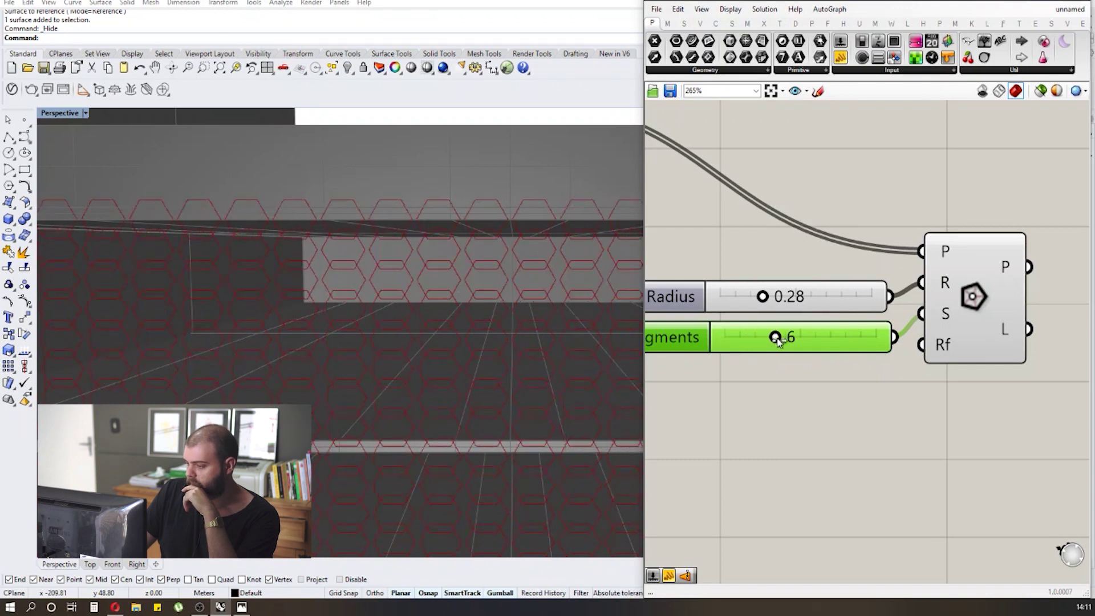
scroll(378, 198, "down", 5)
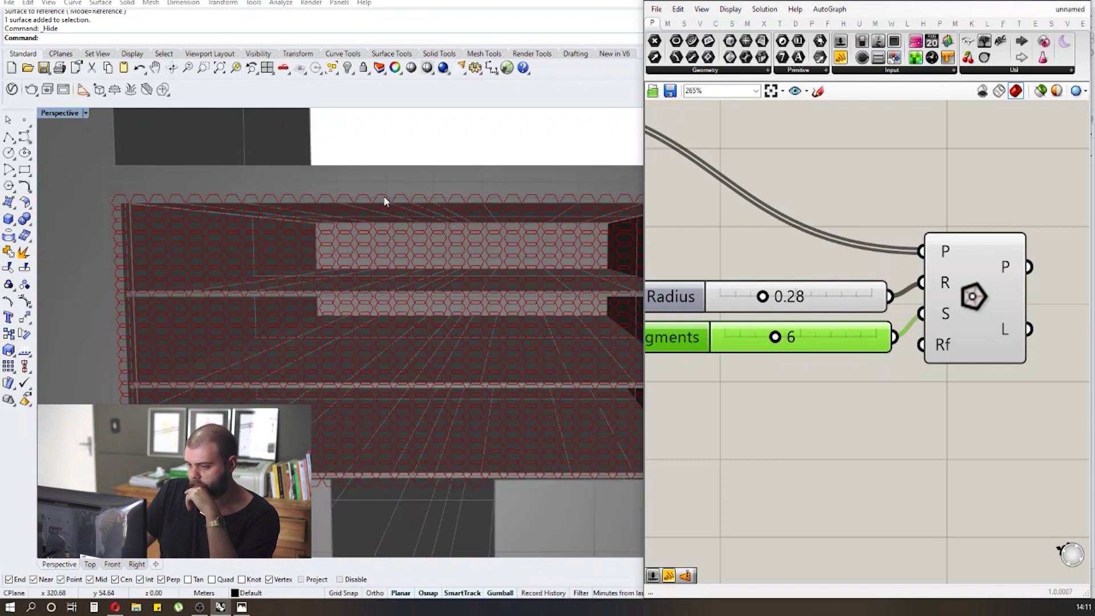
scroll(417, 204, "up", 3)
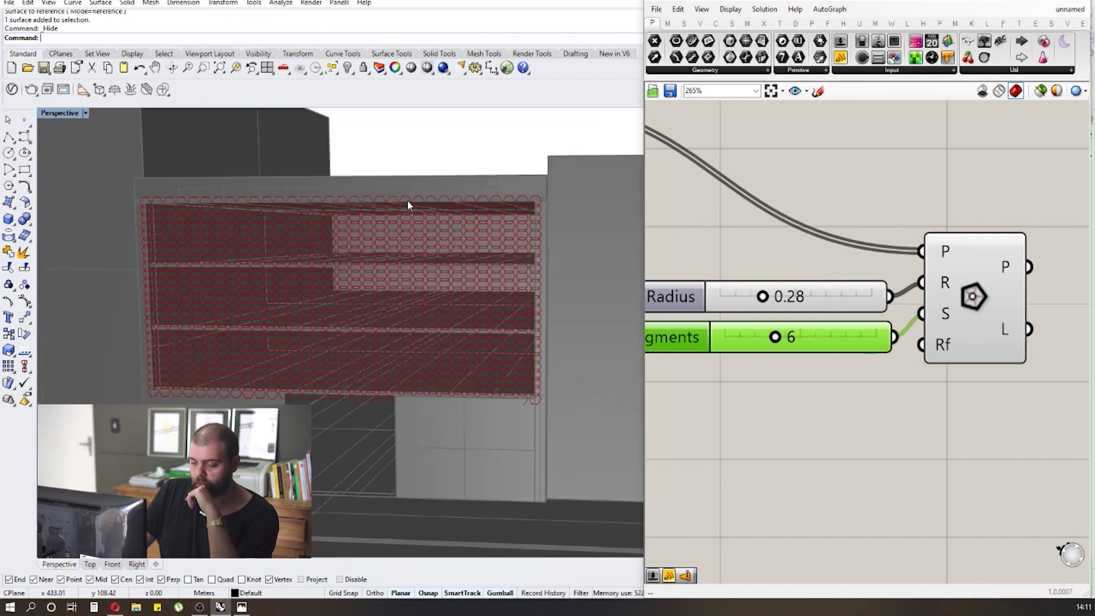
scroll(752, 255, "down", 3)
scroll(752, 255, "up", 2)
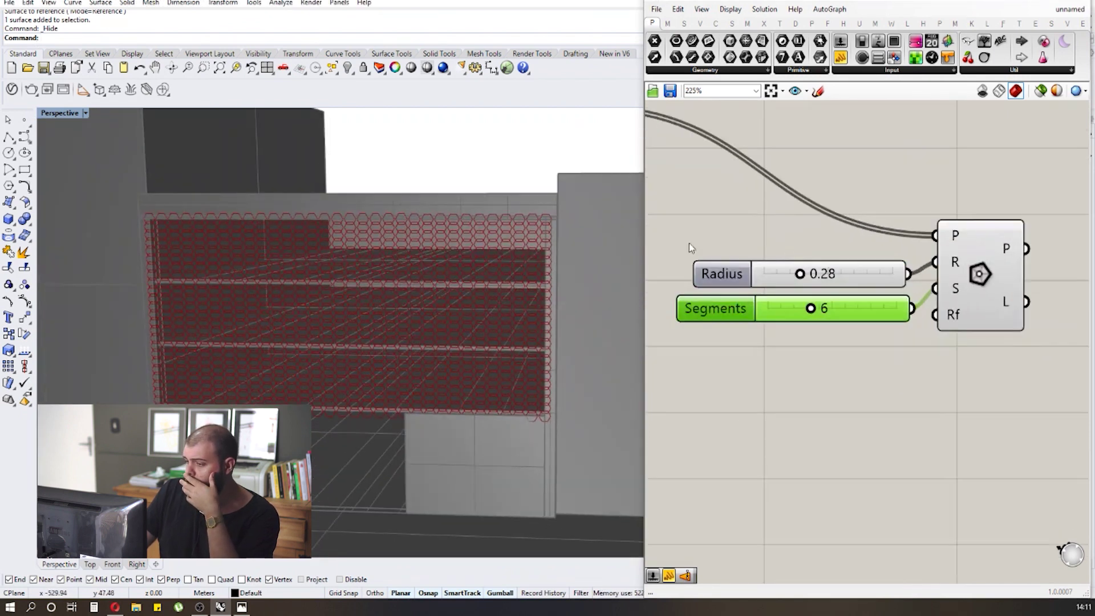
scroll(968, 313, "up", 2)
mouse_move(950, 334)
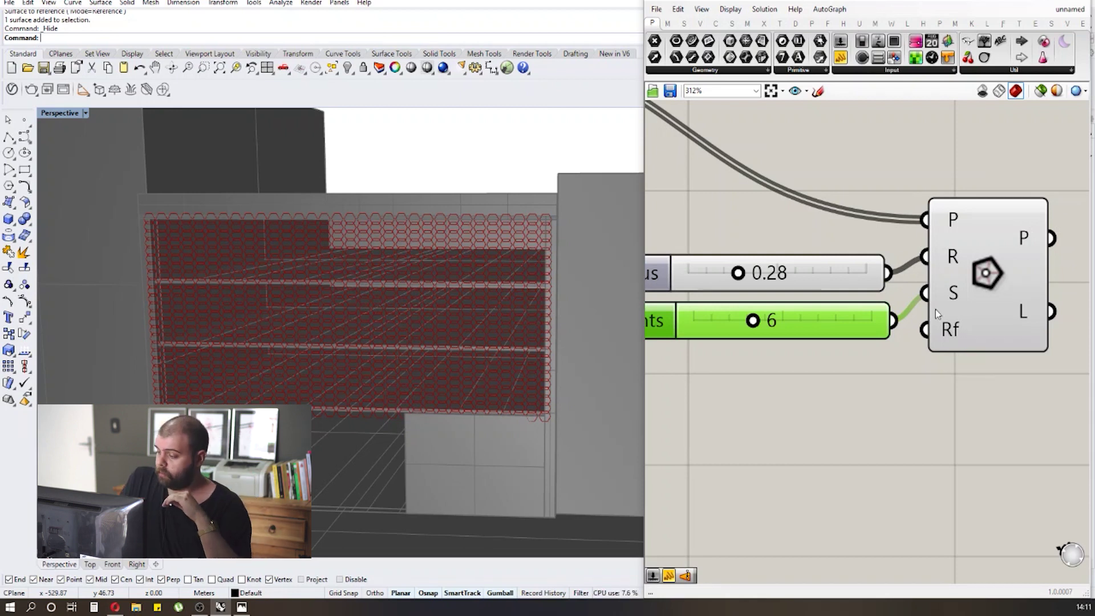
scroll(378, 197, "up", 3)
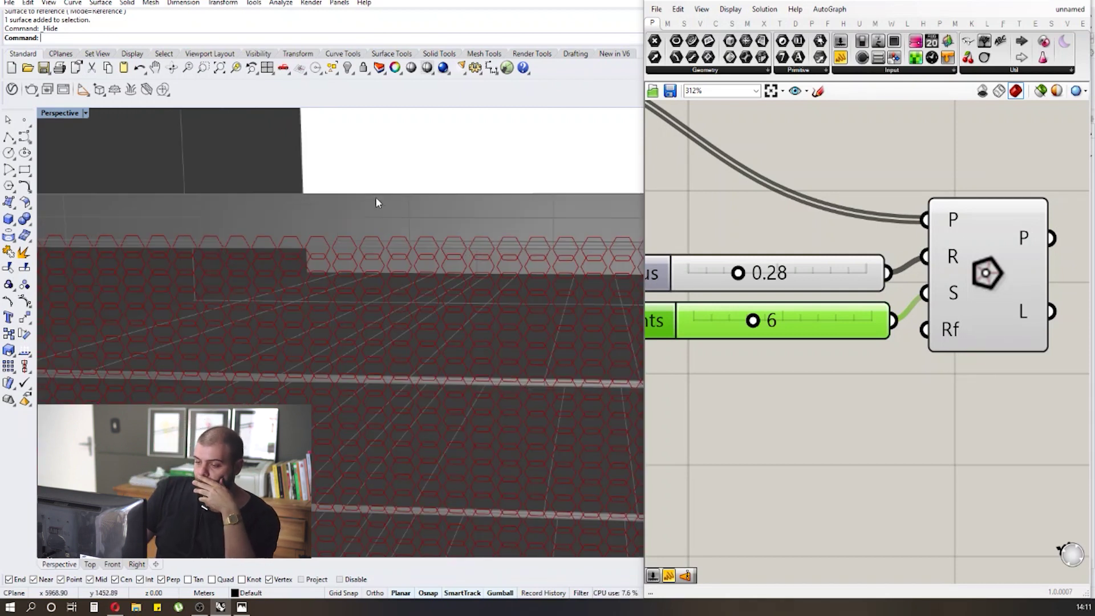
scroll(374, 171, "down", 1)
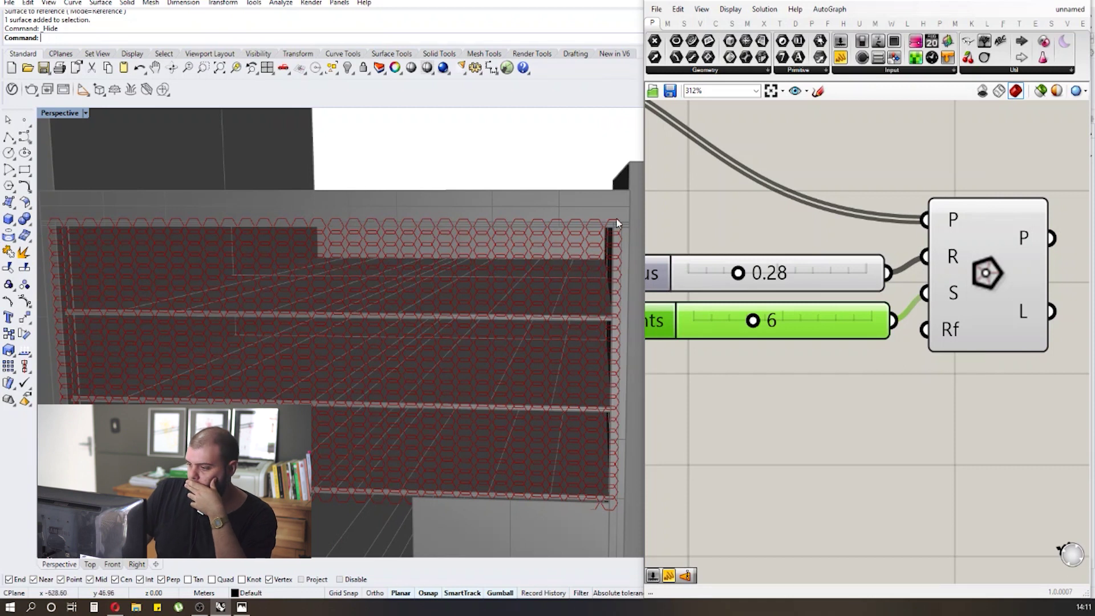
scroll(780, 254, "down", 3)
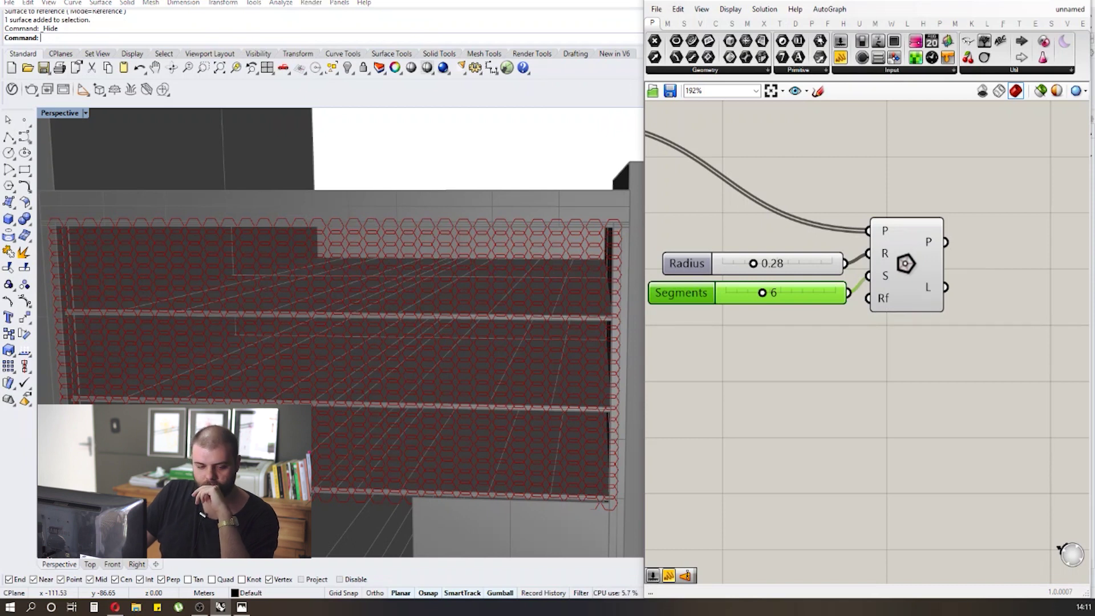
scroll(535, 217, "up", 6)
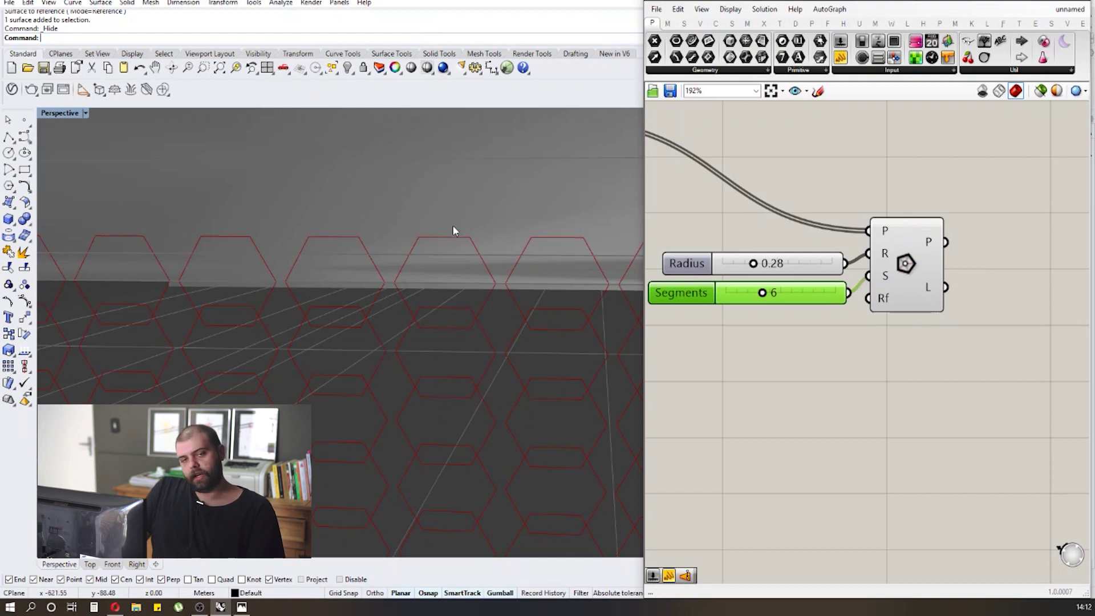
scroll(752, 264, "up", 3)
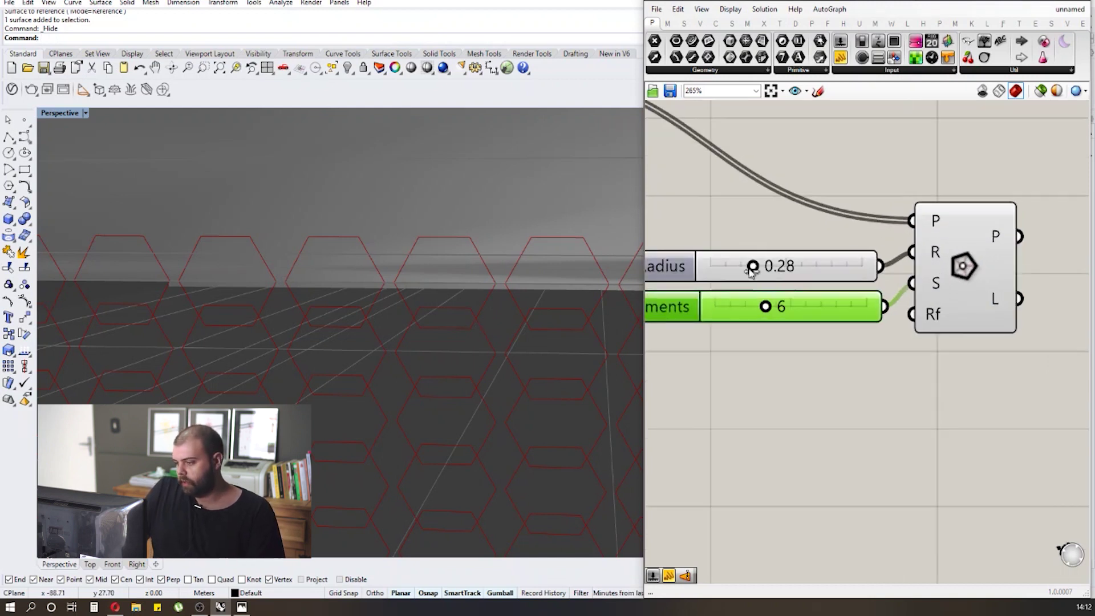
Lower the Radius slider from 0.28 to 0.19 and zoom to review the smaller hexagons.
left_click_drag(753, 267, 739, 267)
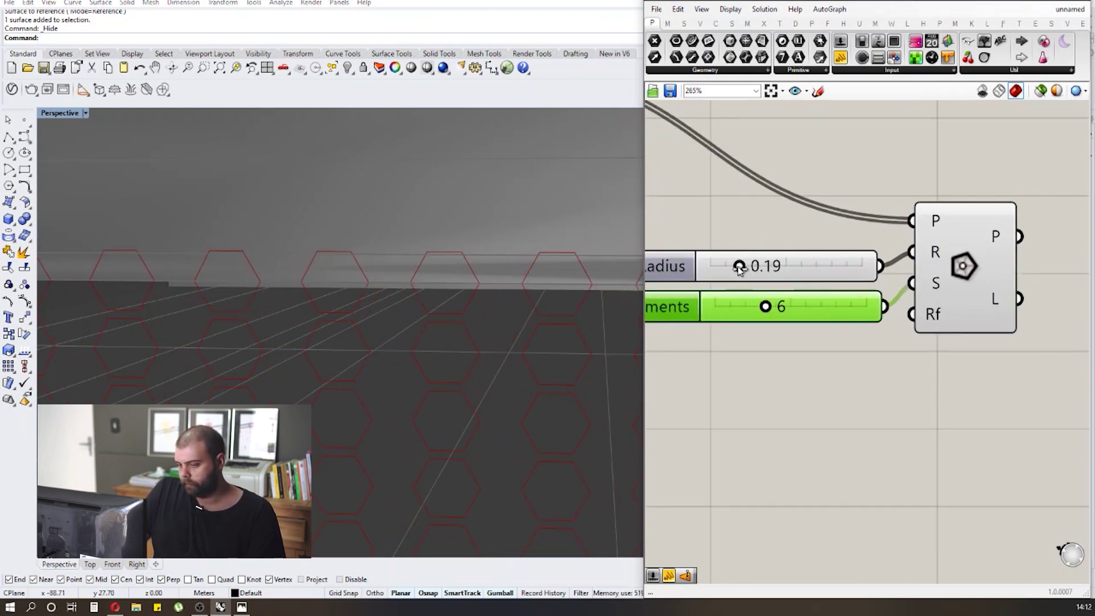
scroll(448, 195, "down", 5)
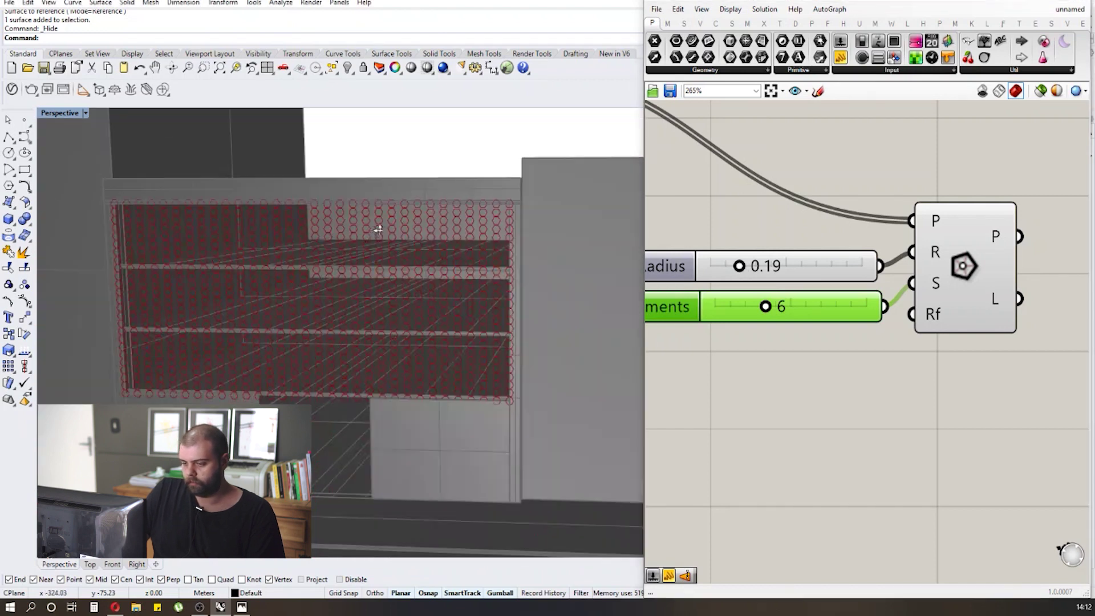
scroll(332, 192, "up", 5)
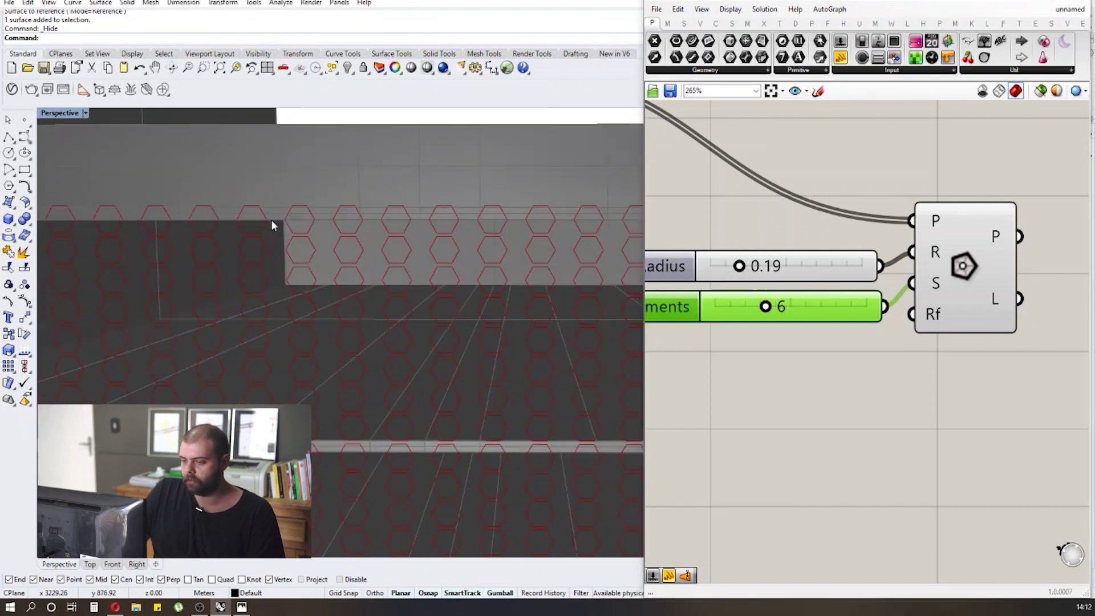
scroll(290, 225, "up", 2)
scroll(410, 217, "down", 5)
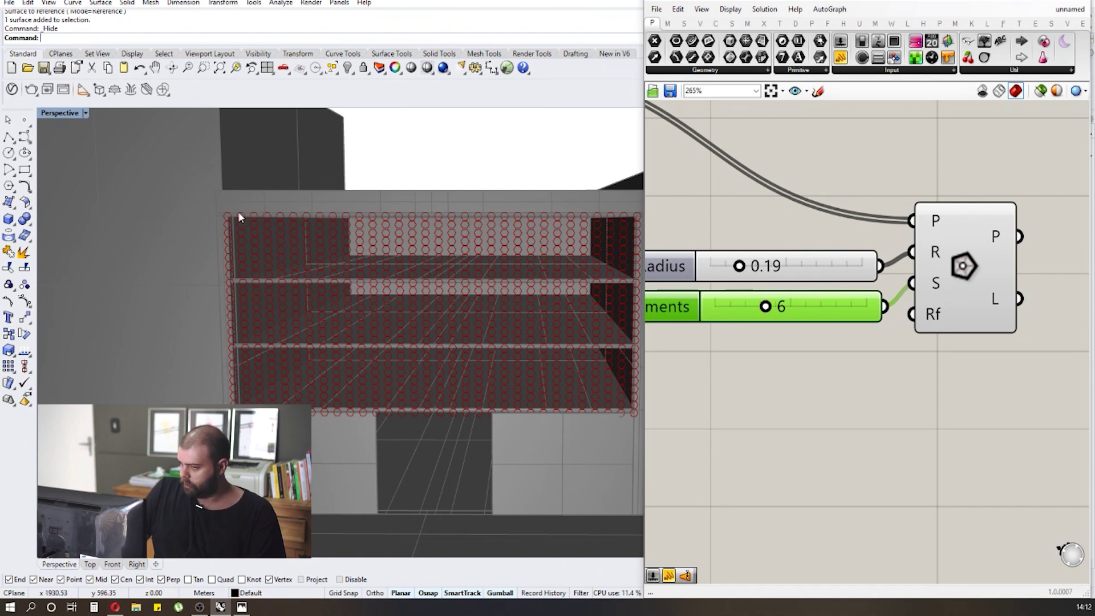
scroll(238, 211, "up", 3)
scroll(122, 213, "down", 5)
scroll(163, 223, "up", 3)
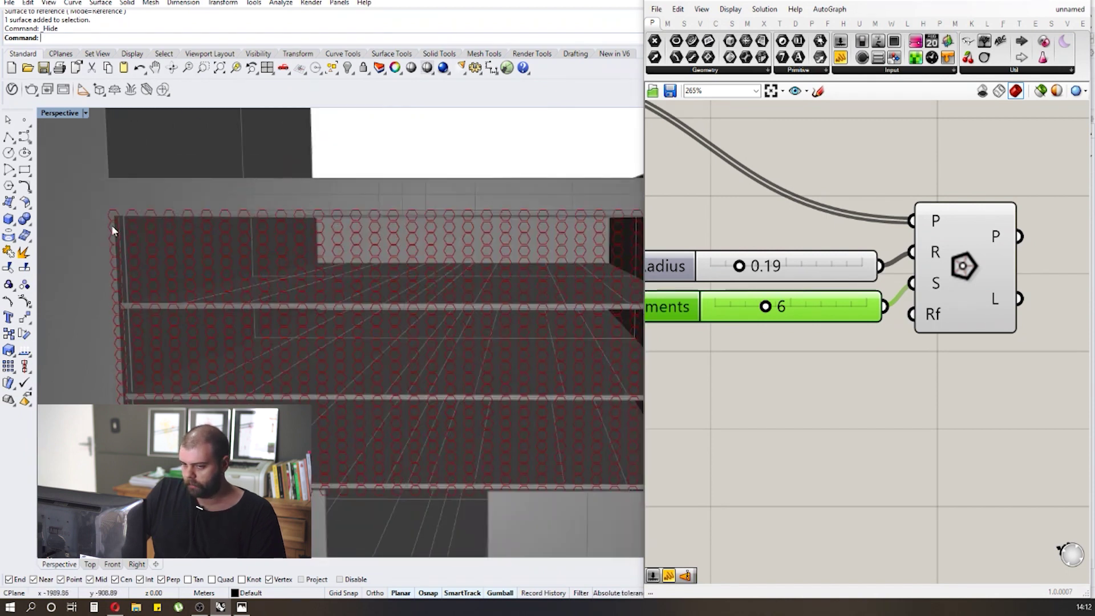
scroll(111, 225, "down", 2)
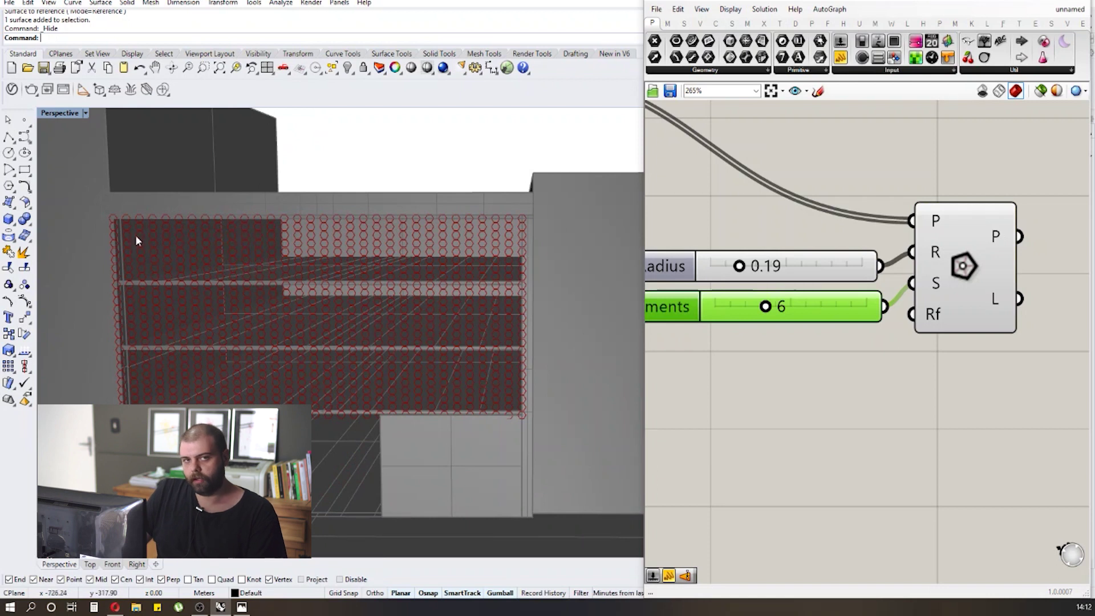
scroll(1020, 300, "down", 3)
scroll(1022, 294, "down", 5)
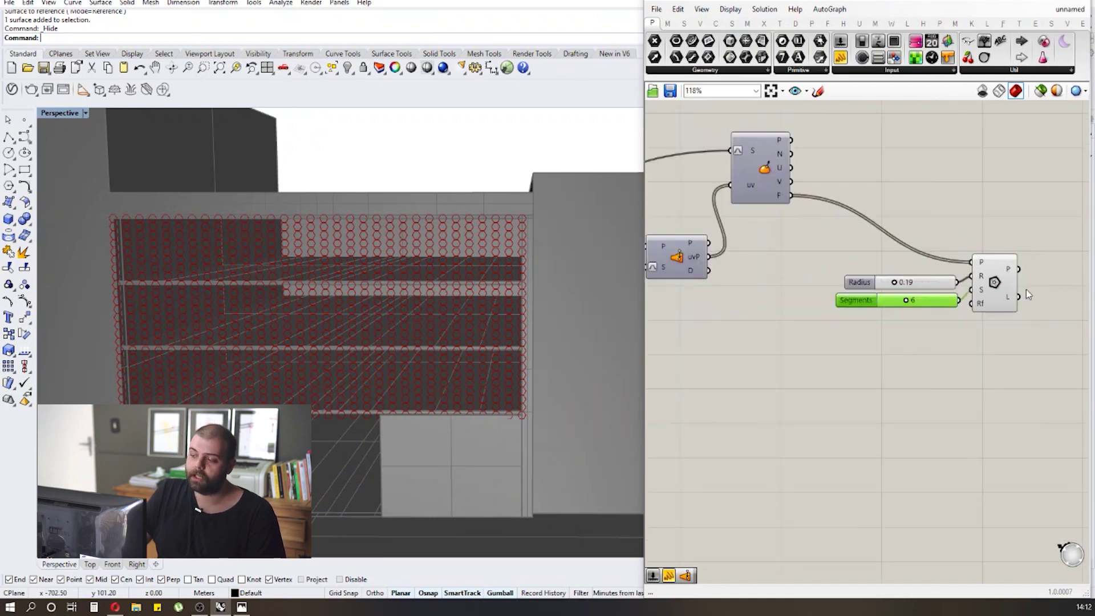
Set the Divide Surface U Count slider to 47 and V Count to 25.
left_click_drag(644, 243, 547, 249)
scroll(618, 273, "up", 5)
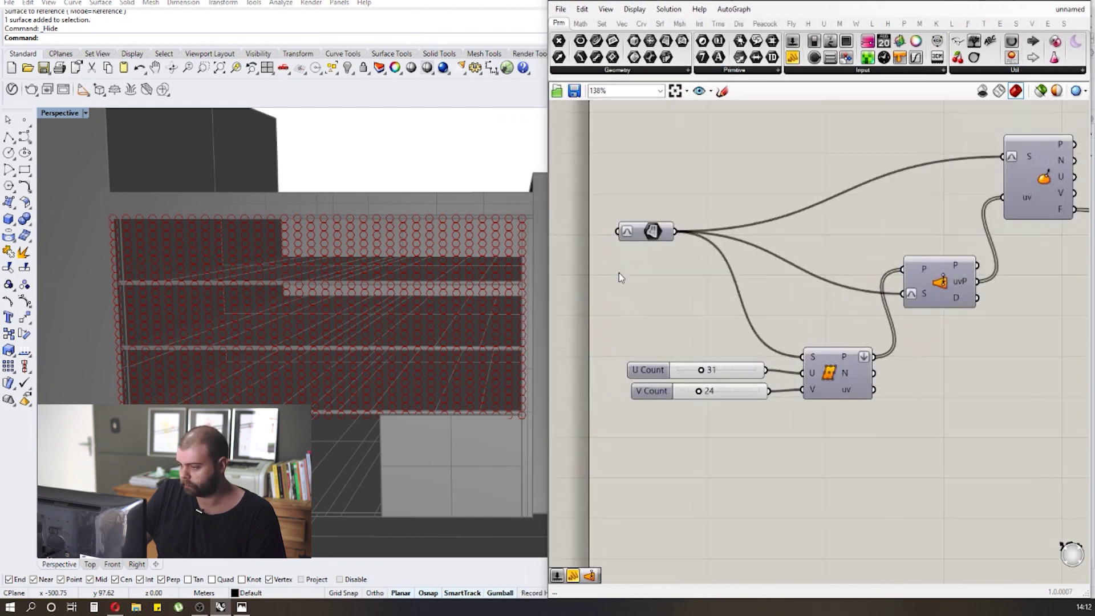
scroll(664, 365, "up", 2)
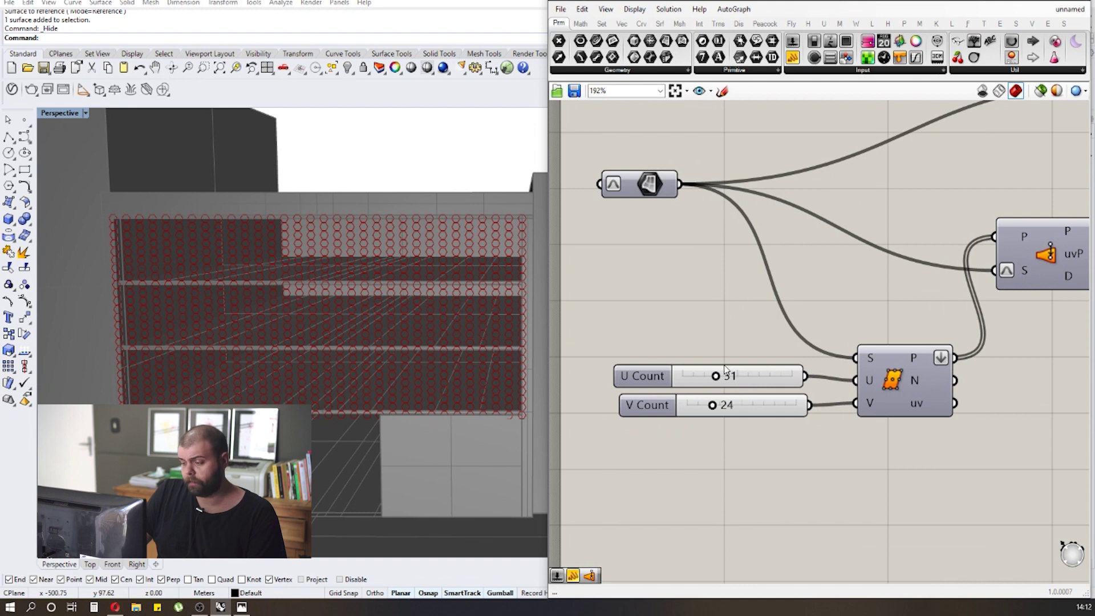
scroll(726, 369, "up", 2)
left_click_drag(715, 375, 739, 375)
scroll(506, 225, "up", 5)
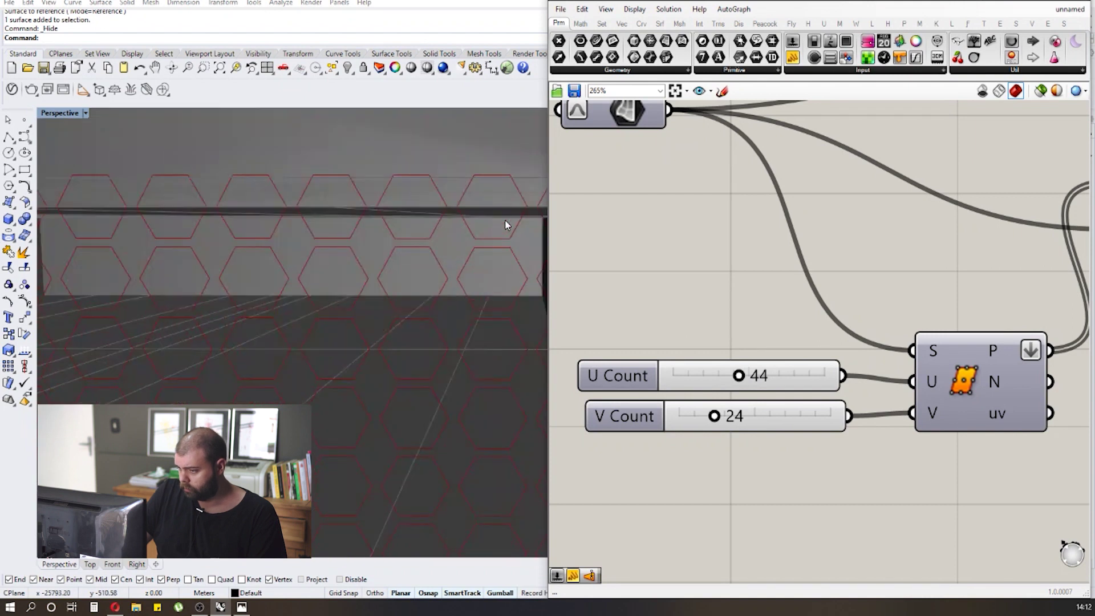
left_click_drag(717, 420, 719, 423)
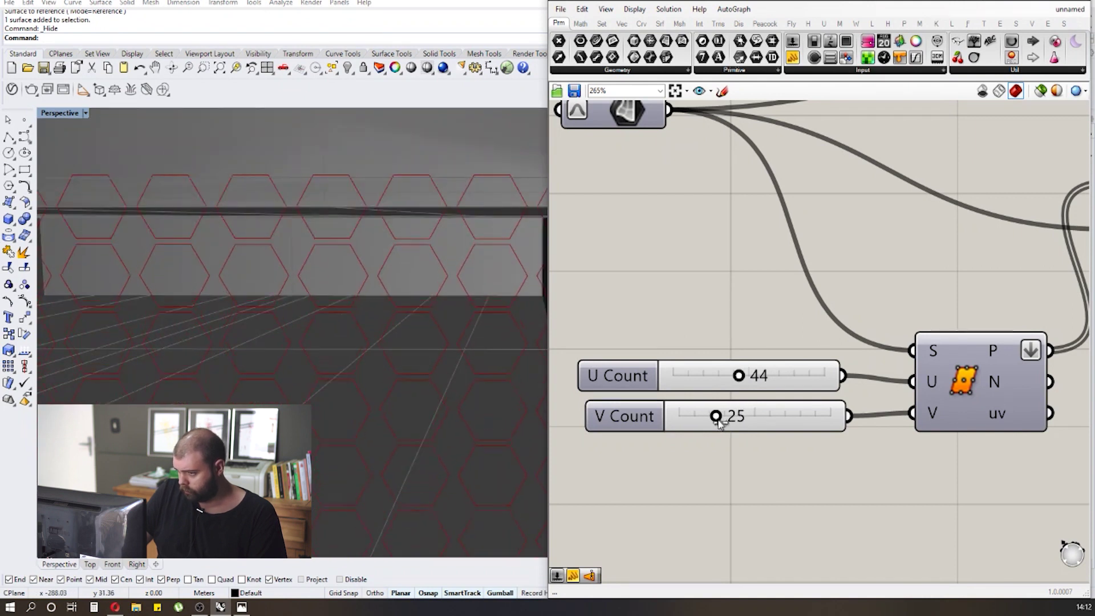
left_click_drag(740, 379, 745, 381)
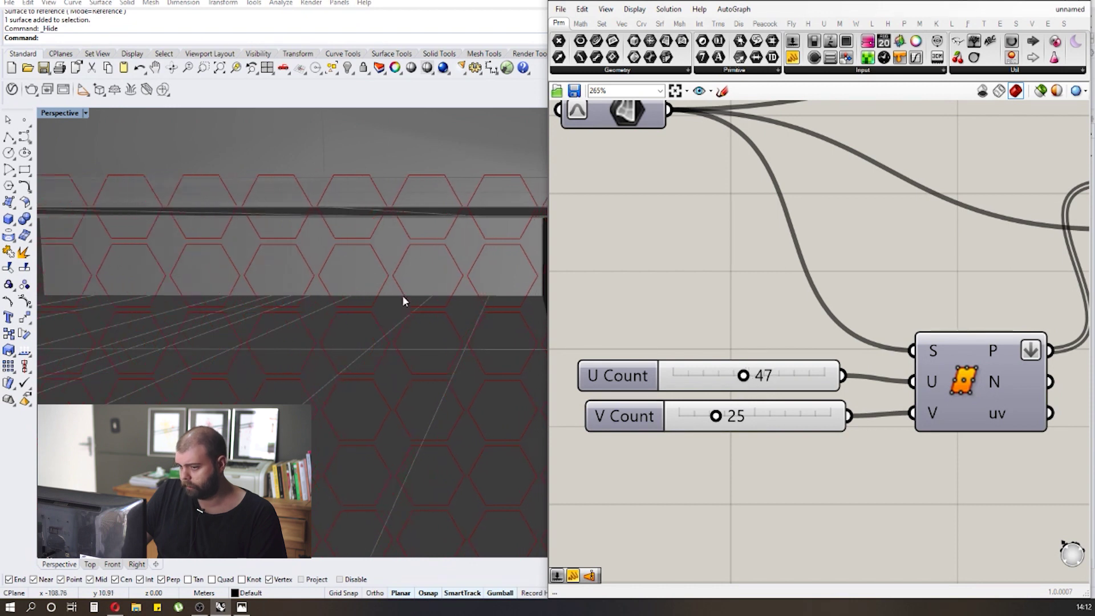
Orbit and zoom the Rhino view to inspect the denser hexagon grid on the facade.
scroll(377, 214, "down", 12)
right_click_drag(336, 227, 288, 228)
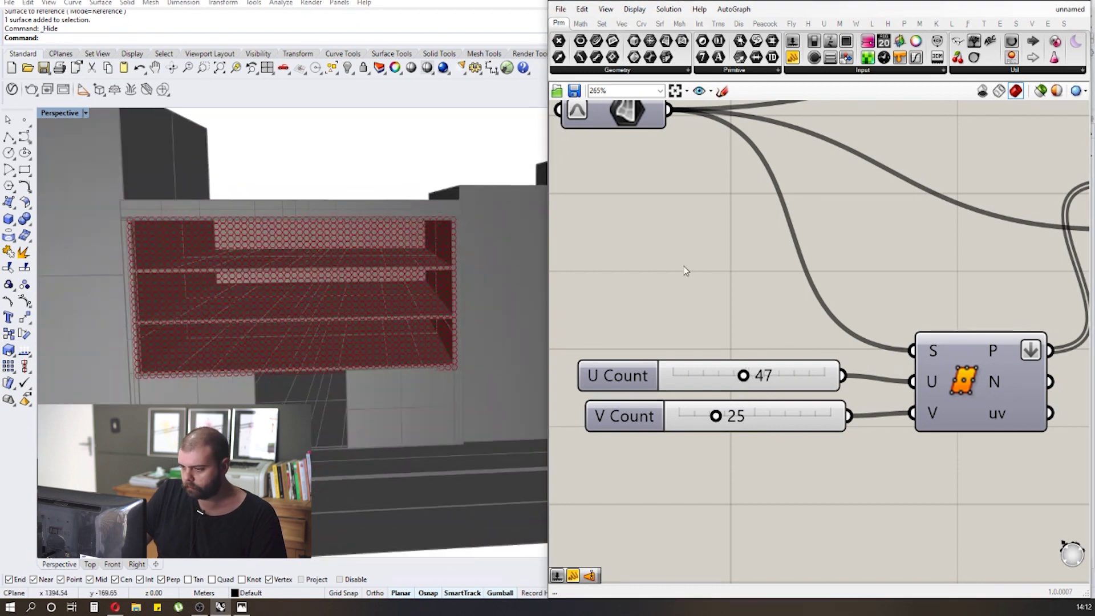
scroll(247, 225, "up", 4)
scroll(358, 272, "down", 3)
scroll(358, 272, "down", 1)
scroll(244, 217, "up", 3)
scroll(300, 242, "down", 3)
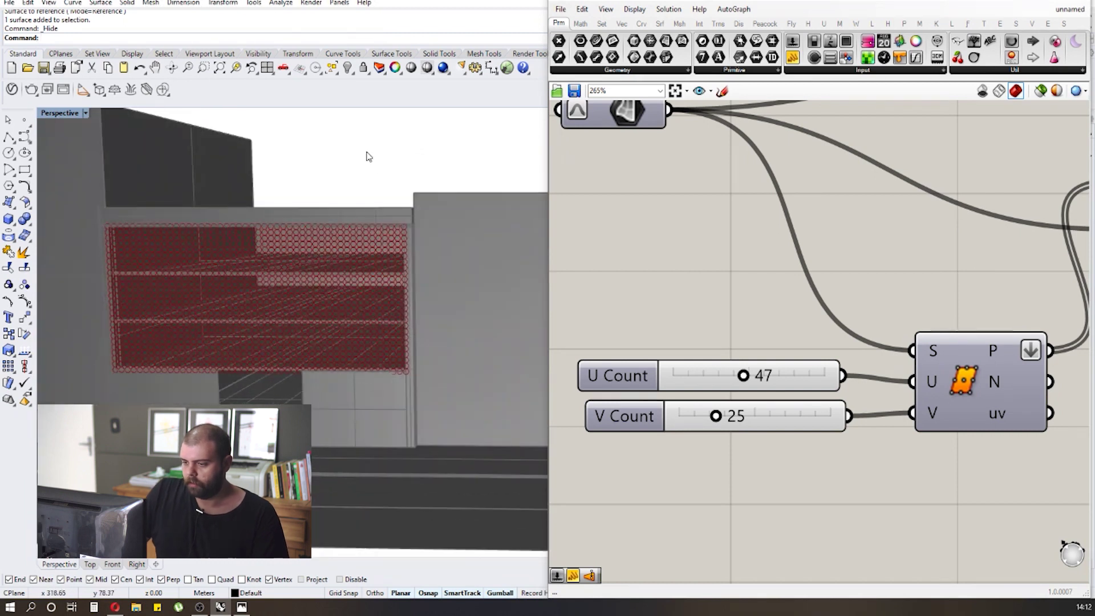
scroll(366, 154, "down", 2)
scroll(298, 220, "up", 1)
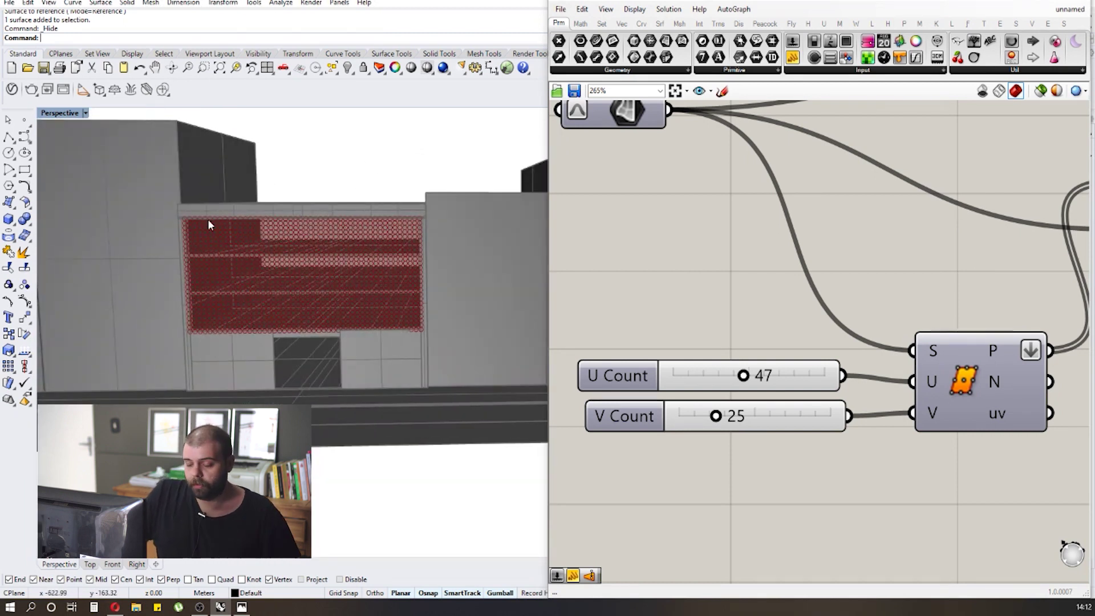
scroll(276, 215, "up", 2)
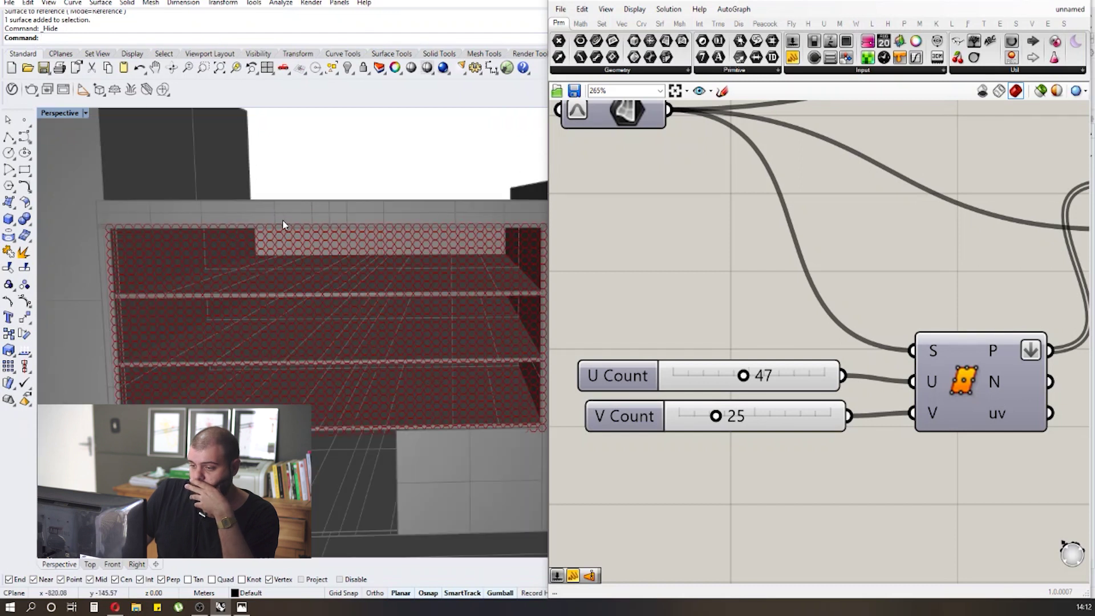
scroll(123, 226, "up", 2)
scroll(88, 231, "up", 1)
scroll(100, 234, "up", 3)
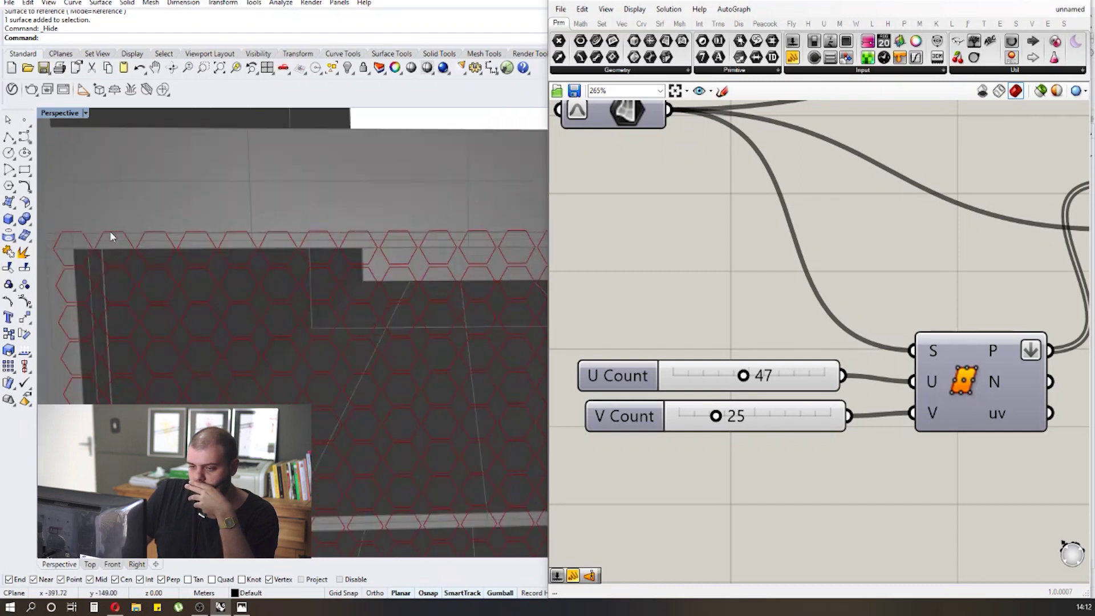
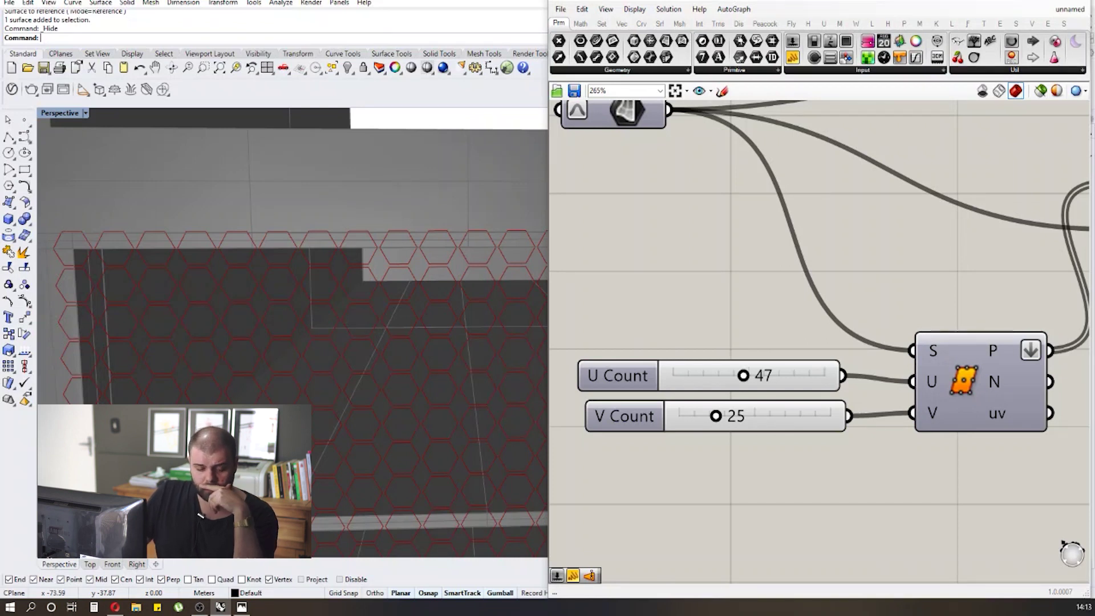
Dock Grasshopper on the right half and narrow it to widen the Rhino viewport.
key("super+d")
key("super+d")
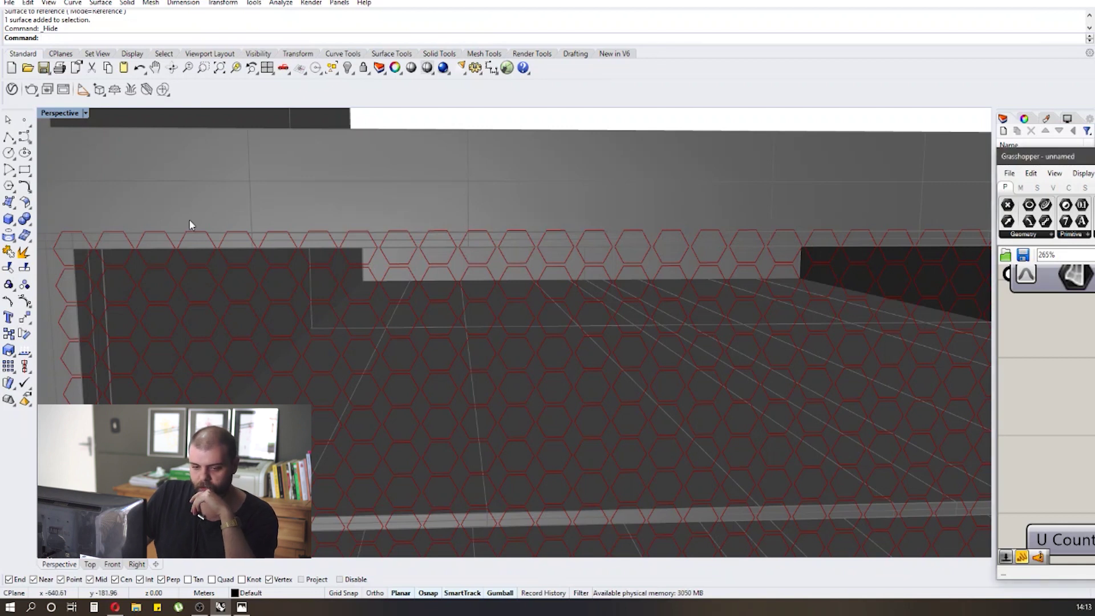
scroll(188, 220, "down", 5)
scroll(189, 216, "down", 3)
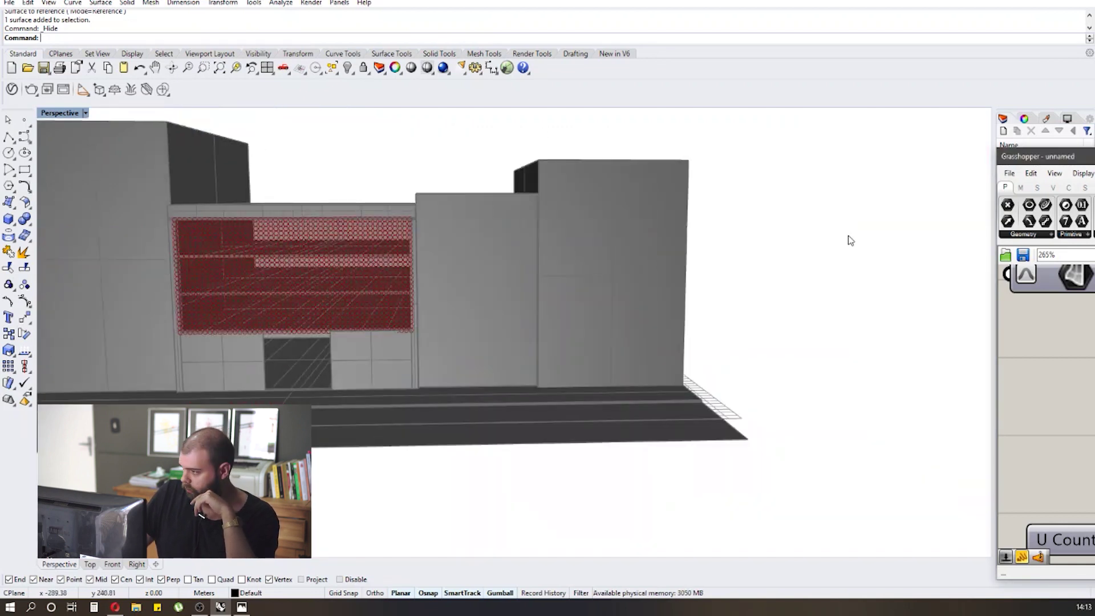
left_click_drag(1012, 158, 1094, 98)
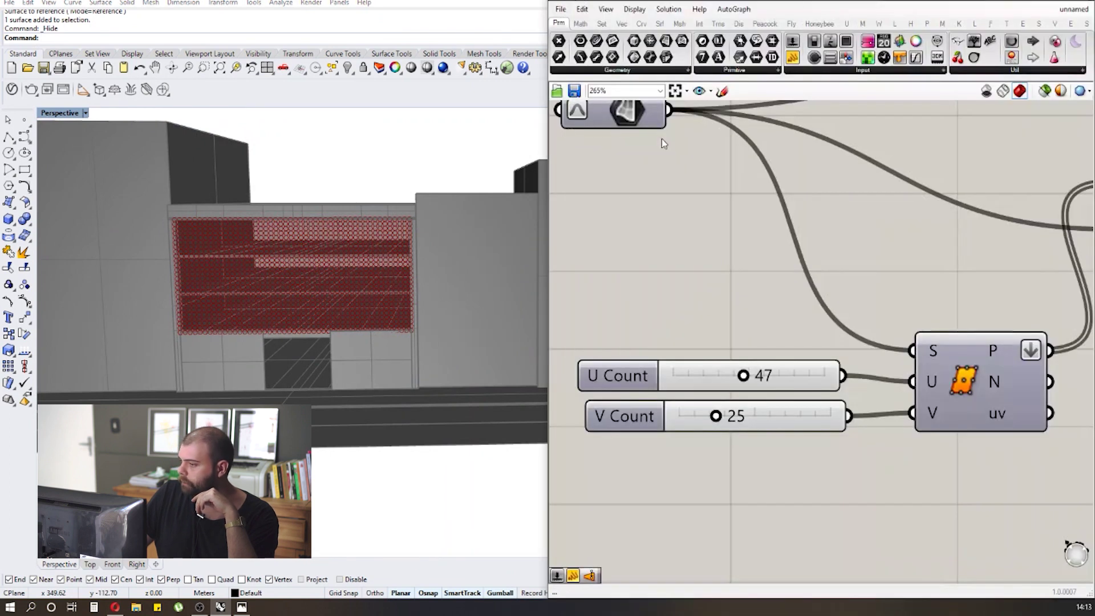
scroll(671, 272, "down", 3)
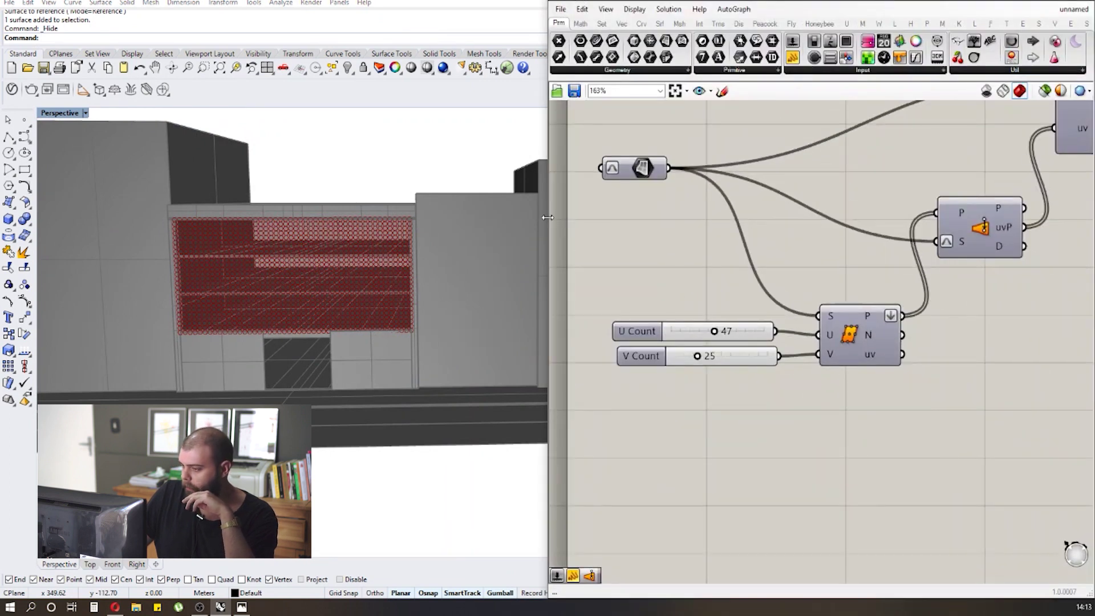
left_click_drag(553, 225, 587, 225)
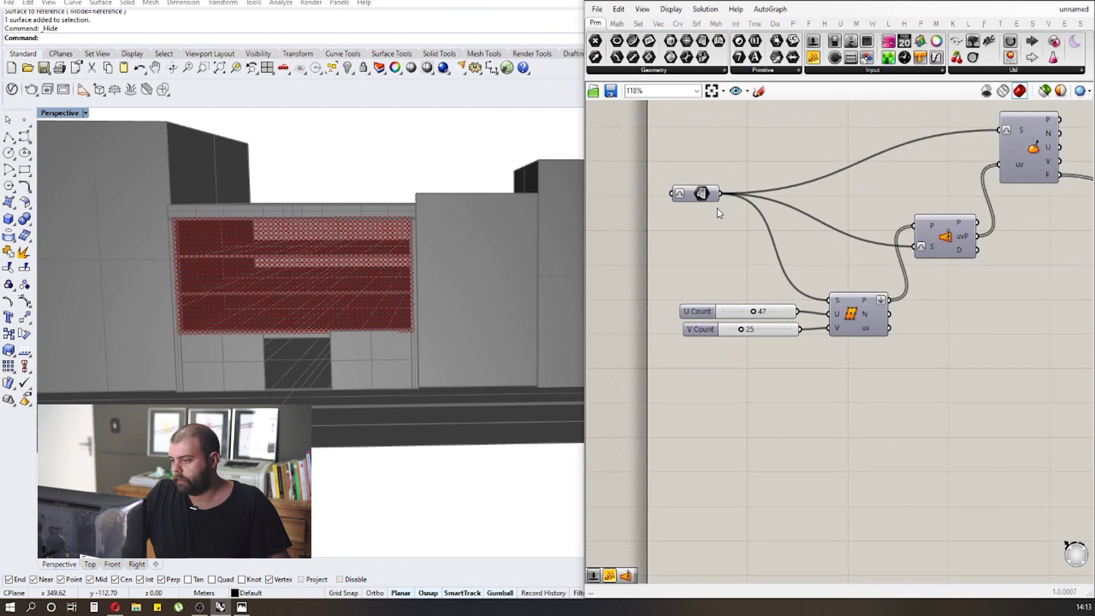
scroll(707, 220, "up", 2)
Turn on the Surface component's preview so the red facade panel shows in the viewport.
left_click(707, 220)
middle_click(707, 221)
left_click(728, 185)
left_click(766, 126)
scroll(415, 210, "up", 4)
scroll(499, 207, "down", 2)
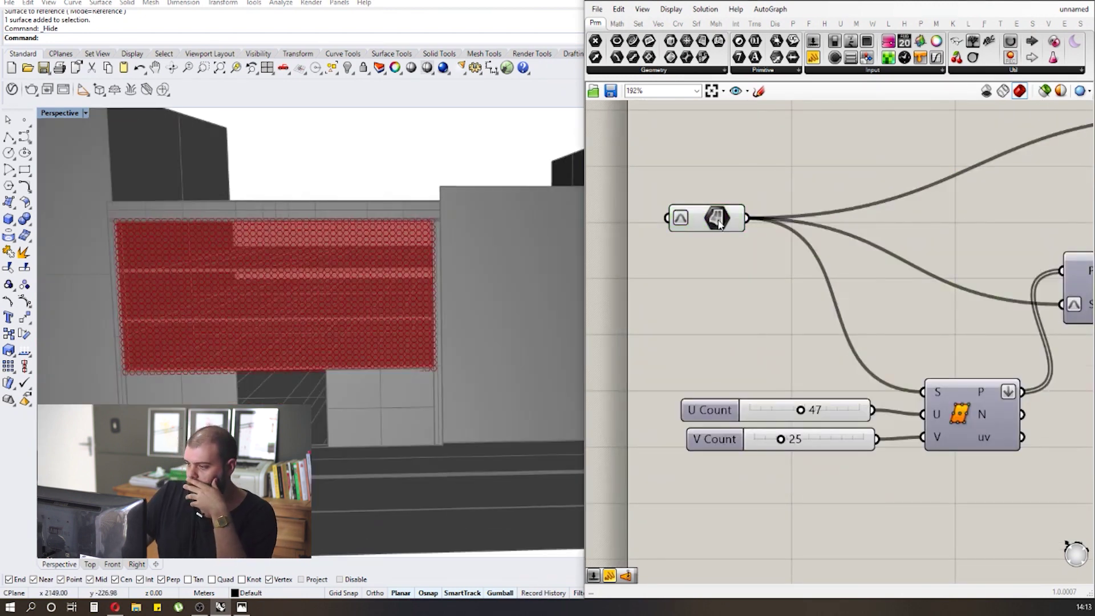
left_click_drag(714, 221, 708, 194)
left_click(719, 256)
scroll(741, 274, "down", 4)
scroll(1057, 257, "up", 4)
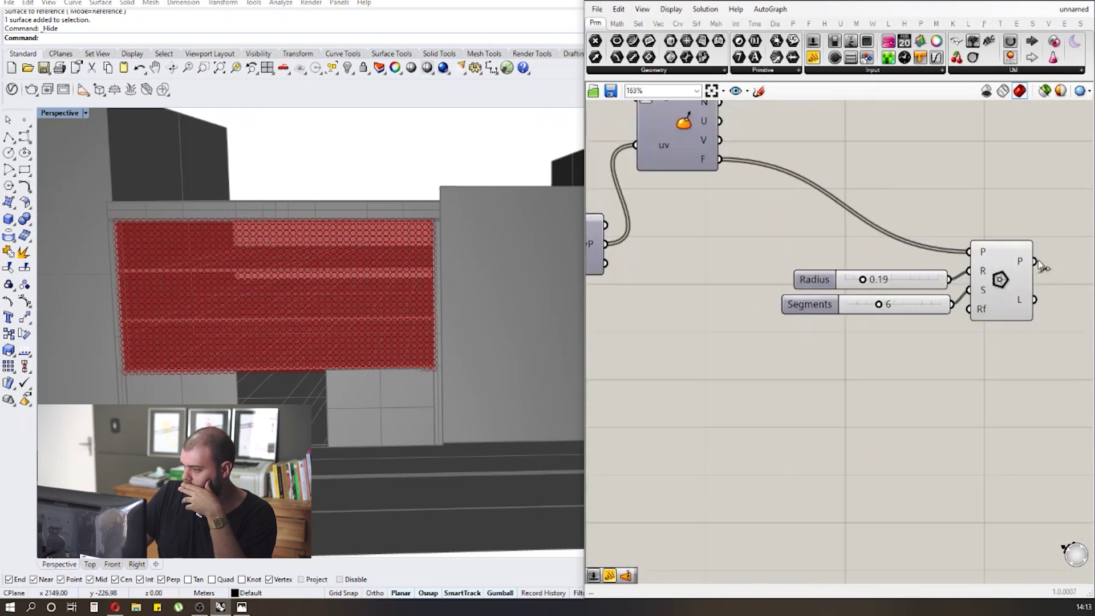
scroll(351, 210, "up", 2)
scroll(351, 207, "up", 5)
scroll(335, 261, "down", 3)
right_click_drag(334, 262, 421, 208)
scroll(423, 215, "down", 2)
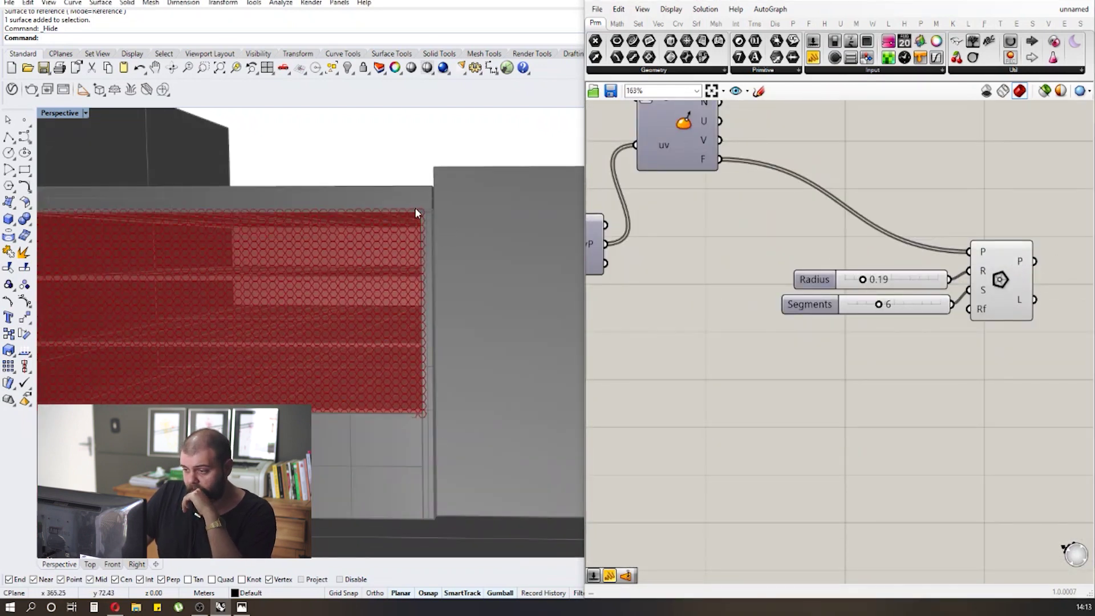
scroll(419, 211, "up", 3)
scroll(952, 263, "down", 4)
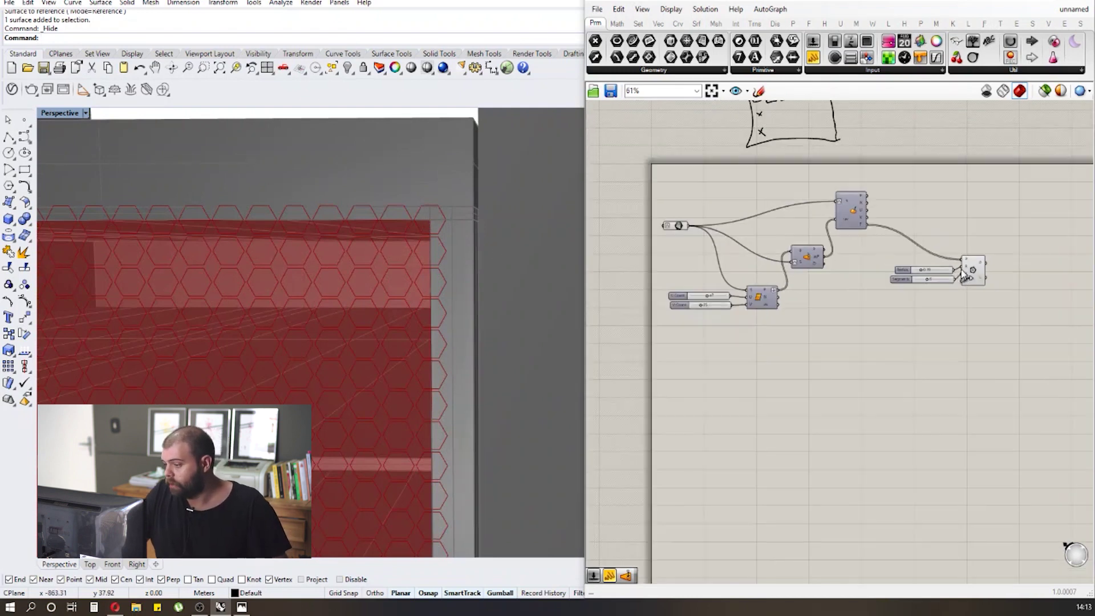
scroll(741, 308, "up", 3)
Enable the Divide Surface preview to display the 47 by 25 grid points.
left_click(740, 308)
middle_click(740, 303)
left_click(765, 284)
scroll(422, 212, "up", 5)
scroll(429, 235, "down", 6)
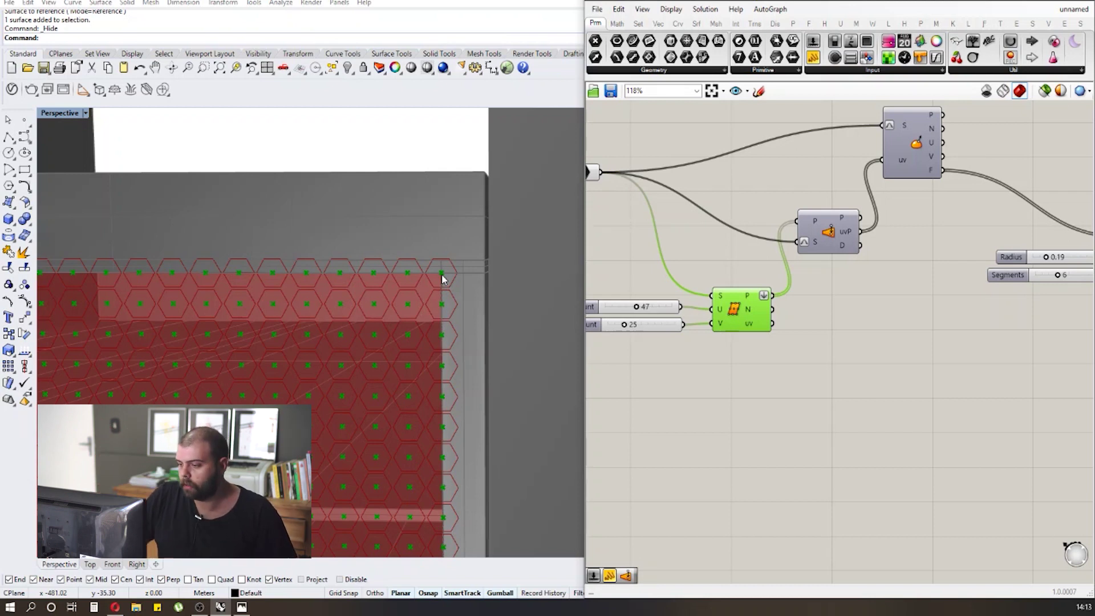
scroll(821, 313, "down", 2)
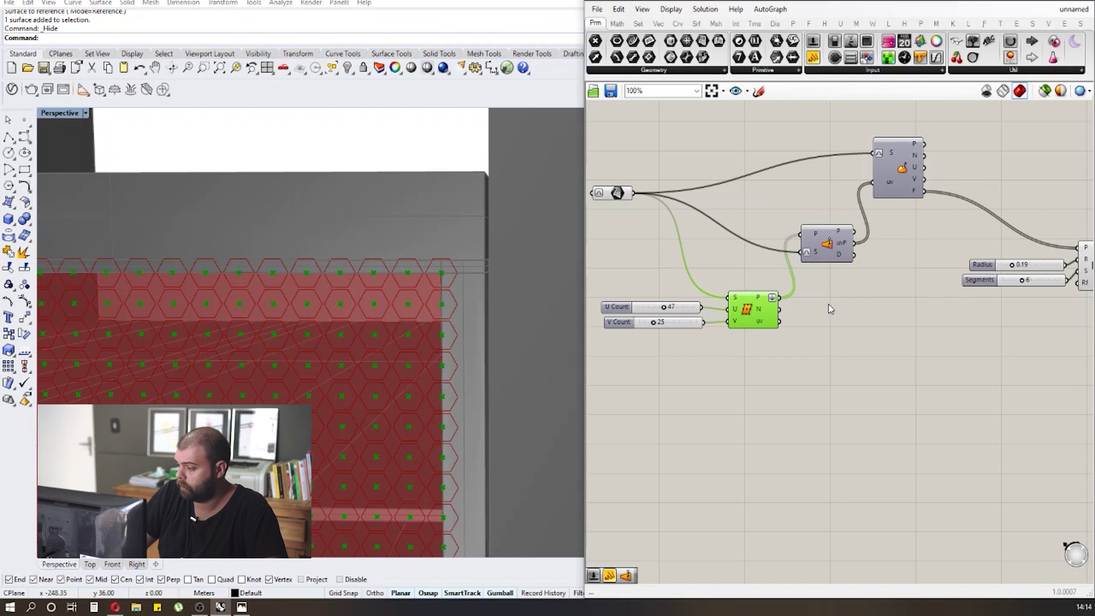
left_click(821, 316)
scroll(855, 311, "down", 3)
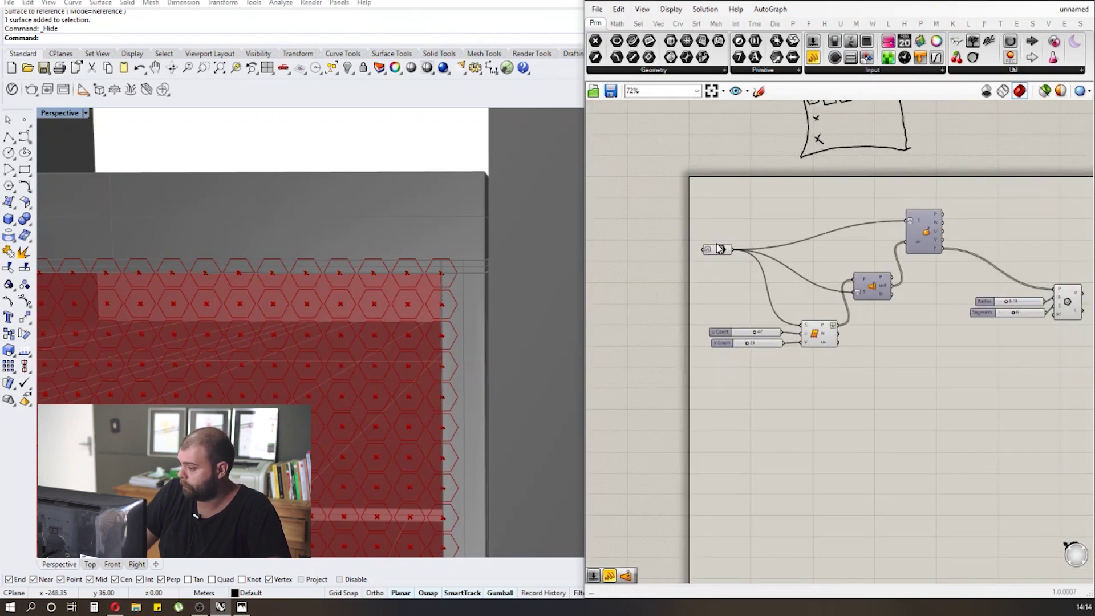
left_click_drag(720, 249, 676, 233)
left_click(701, 207)
scroll(695, 197, "up", 3)
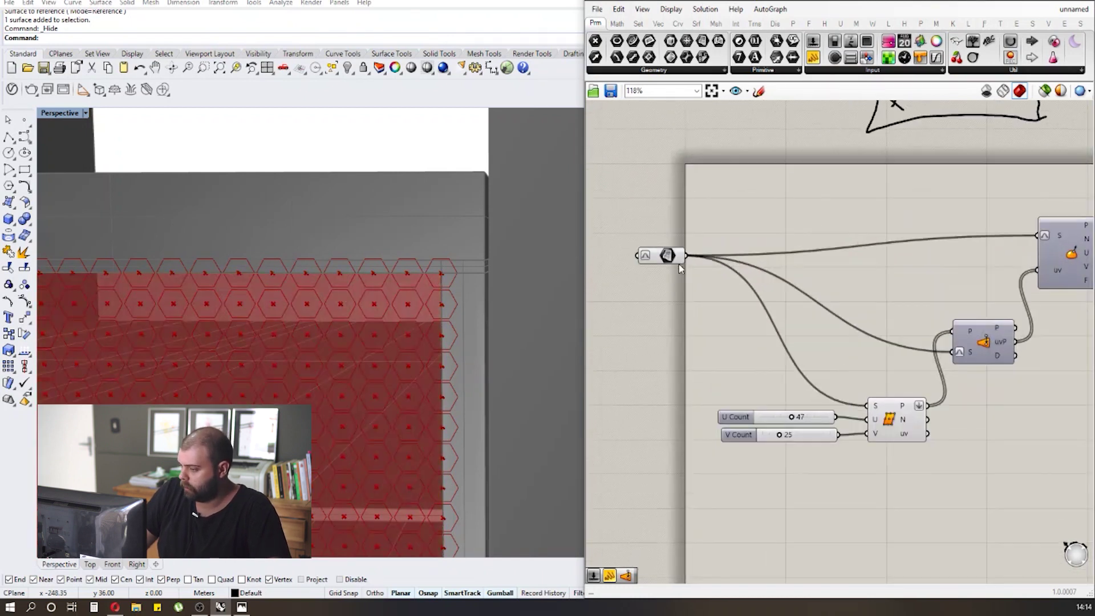
left_click(676, 258)
left_click(716, 220)
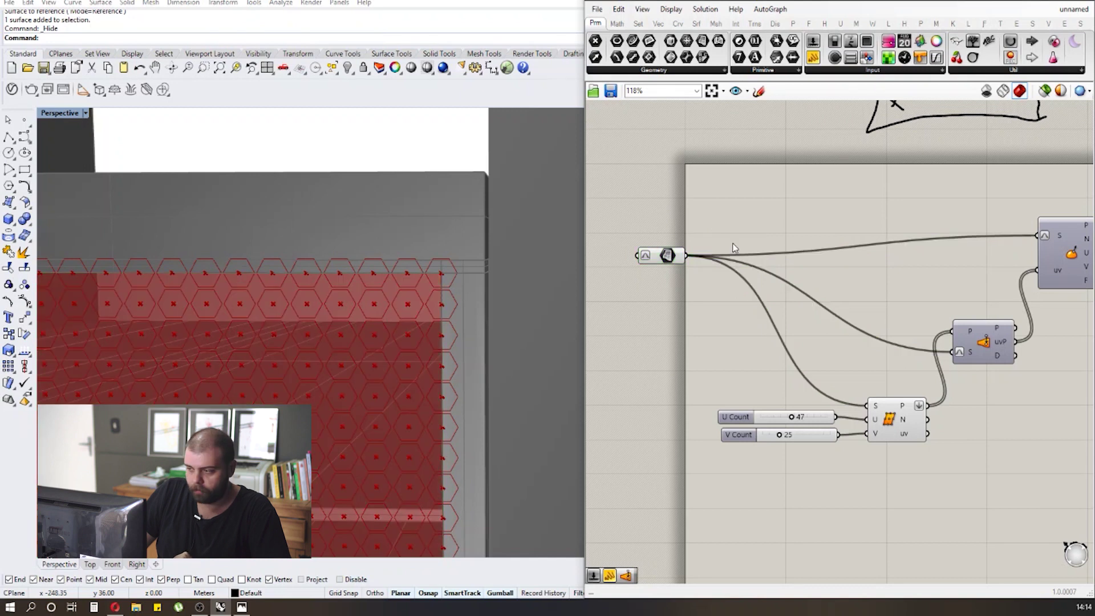
scroll(728, 171, "up", 2)
Add an Offset Curve component and wire the facade surface into its C input.
double_click(739, 218)
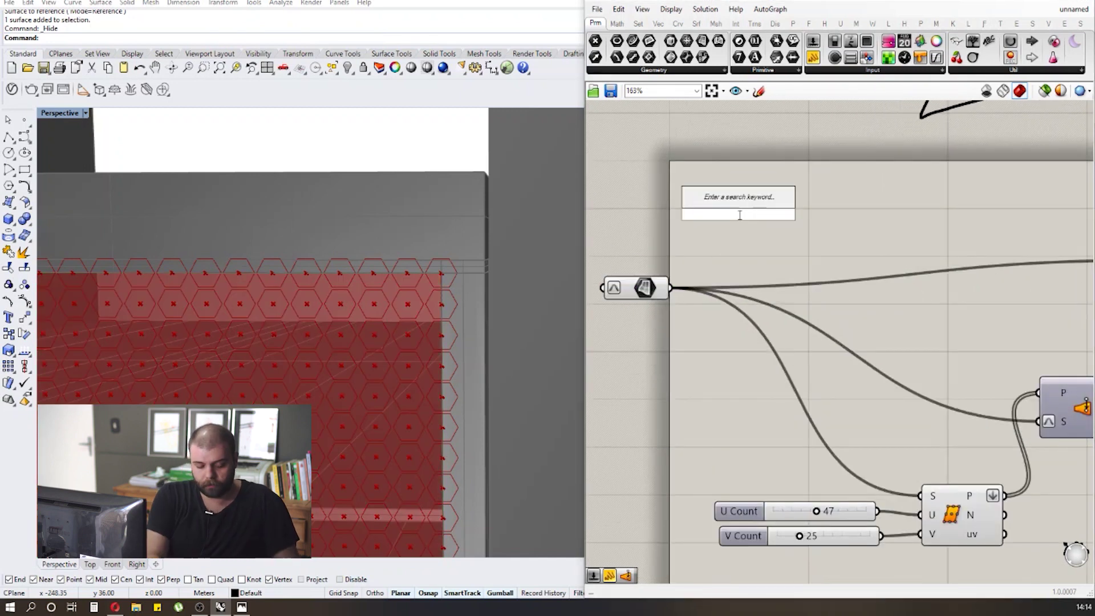
type("offset cur")
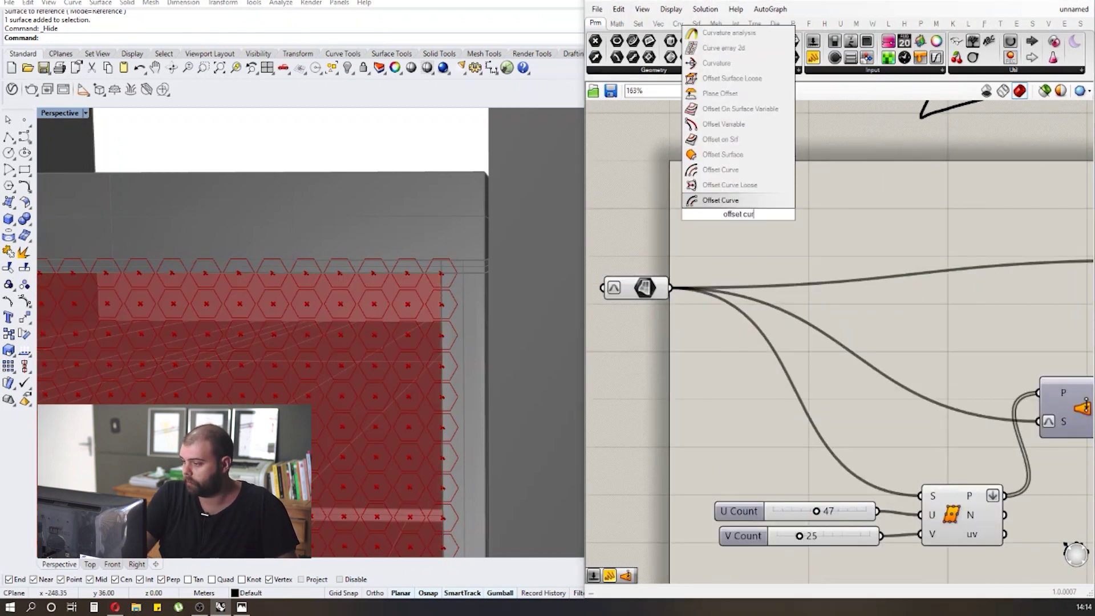
left_click(718, 200)
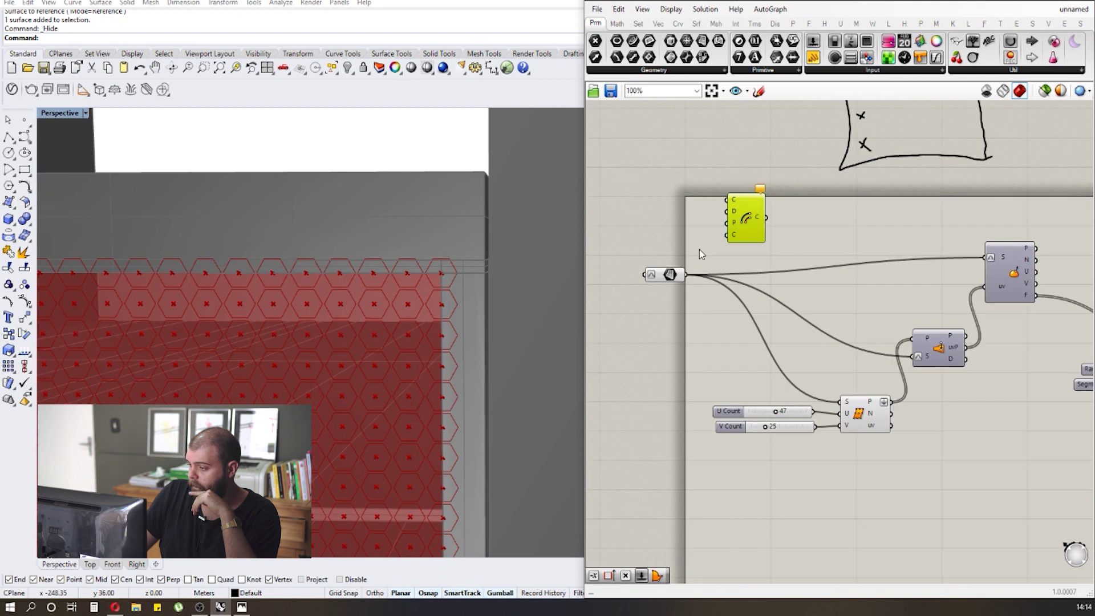
left_click(695, 220)
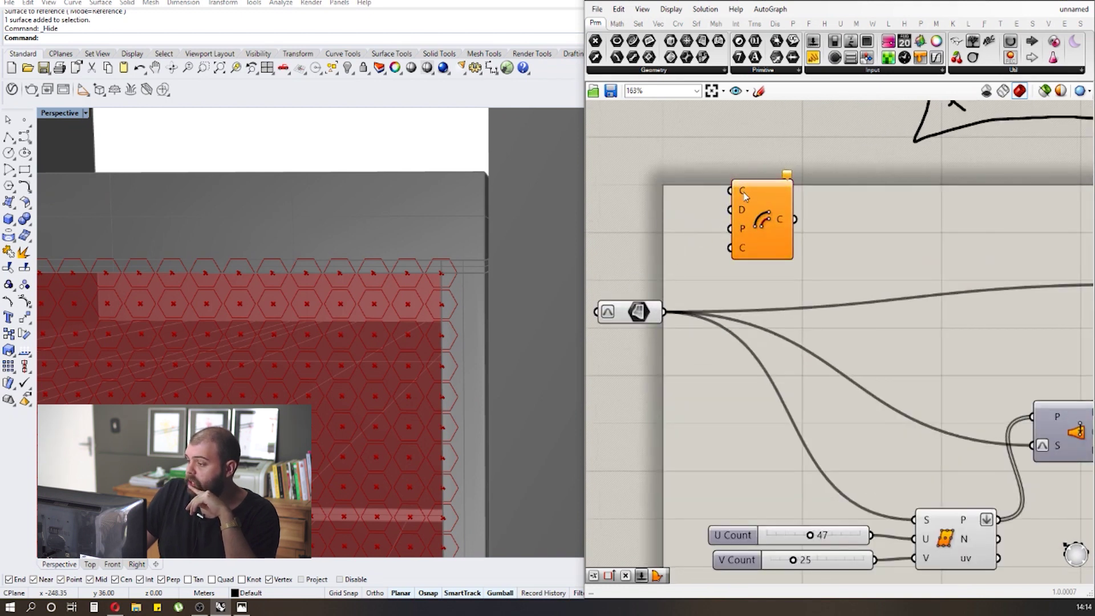
left_click(632, 312)
left_click_drag(665, 312, 731, 191)
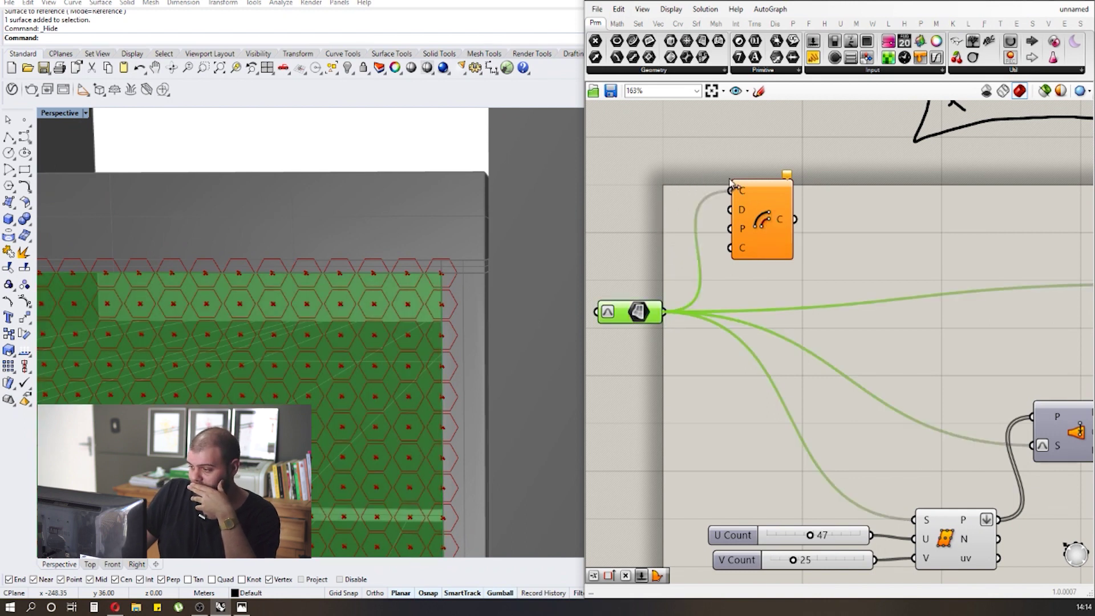
left_click(727, 145)
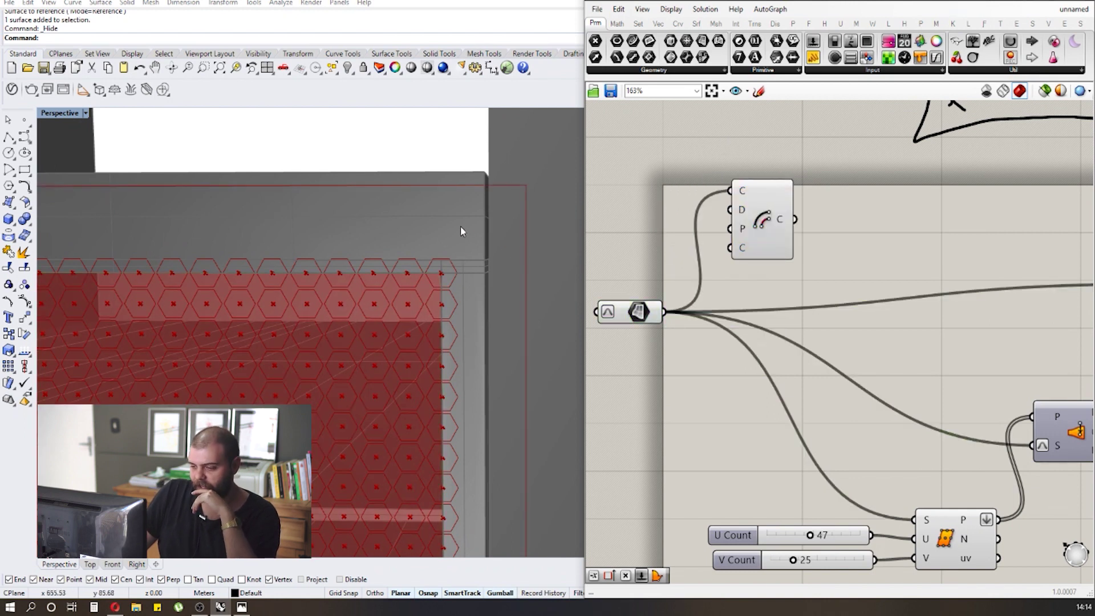
Select the Offset Curve component to preview its result in the viewport.
scroll(462, 227, "down", 3)
scroll(762, 188, "up", 2)
left_click(796, 206)
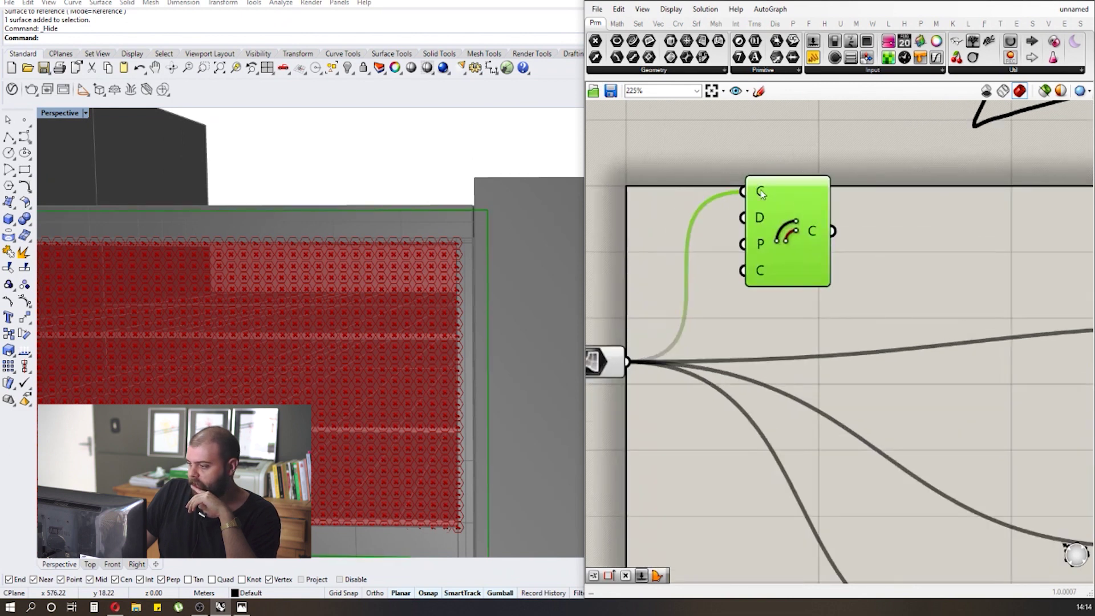
scroll(760, 192, "down", 1)
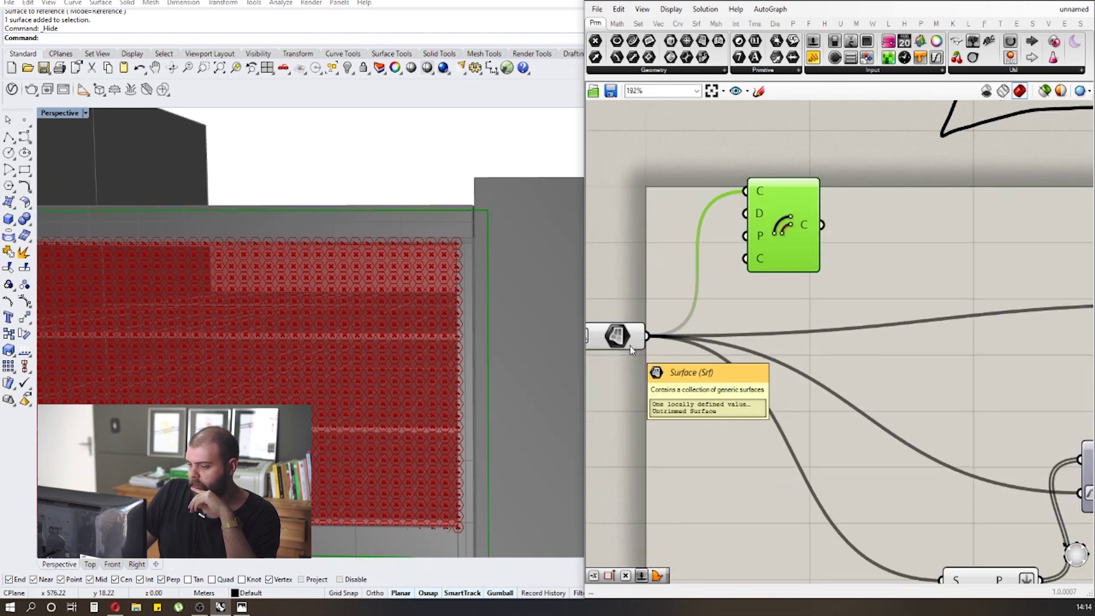
scroll(673, 231, "down", 1)
scroll(566, 216, "down", 2)
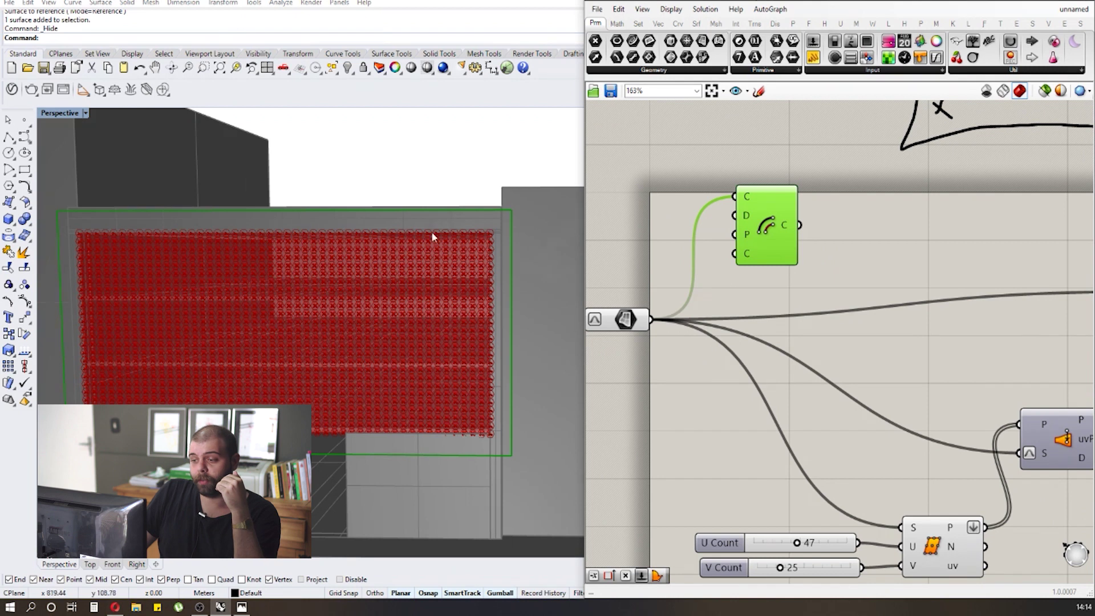
scroll(425, 235, "down", 3)
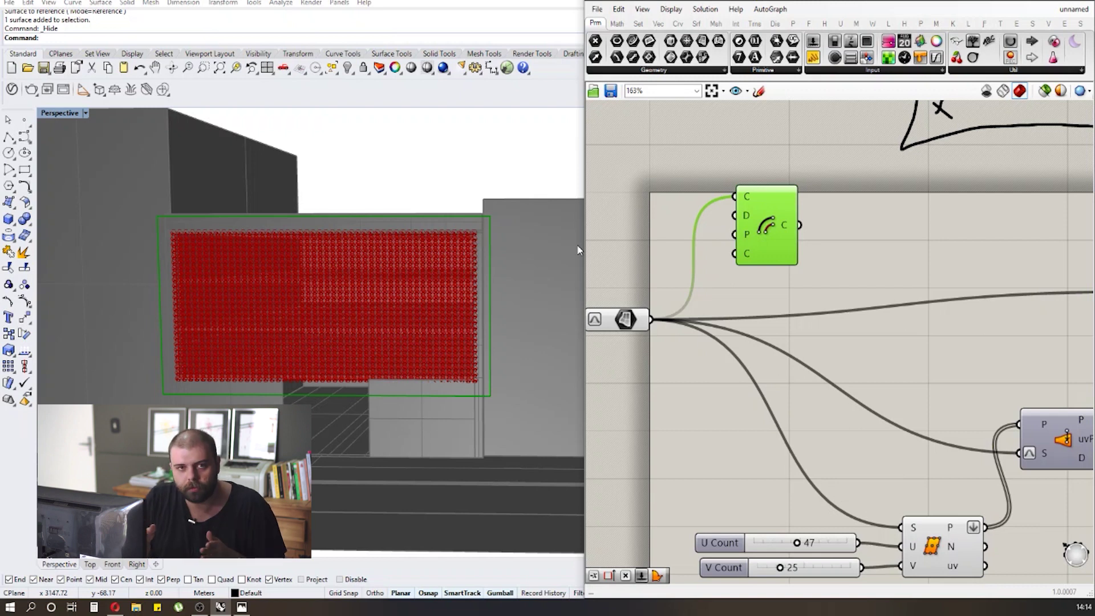
left_click(677, 225)
Move Offset Curve to the right and remove the surface wire from it.
left_click_drag(793, 217, 847, 220)
left_click(728, 215)
left_click_drag(625, 327, 794, 228)
left_click(675, 261)
left_click(795, 234)
Replace the Offset Curve with a fresh one wired from the facade surface input.
key("Delete")
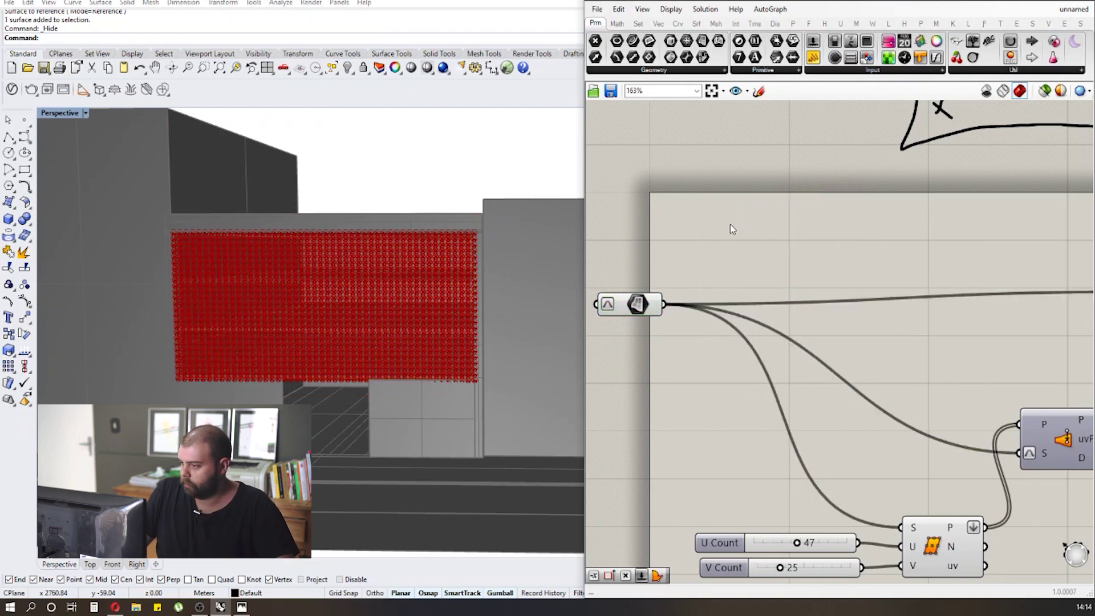
double_click(730, 224)
type("offset cur")
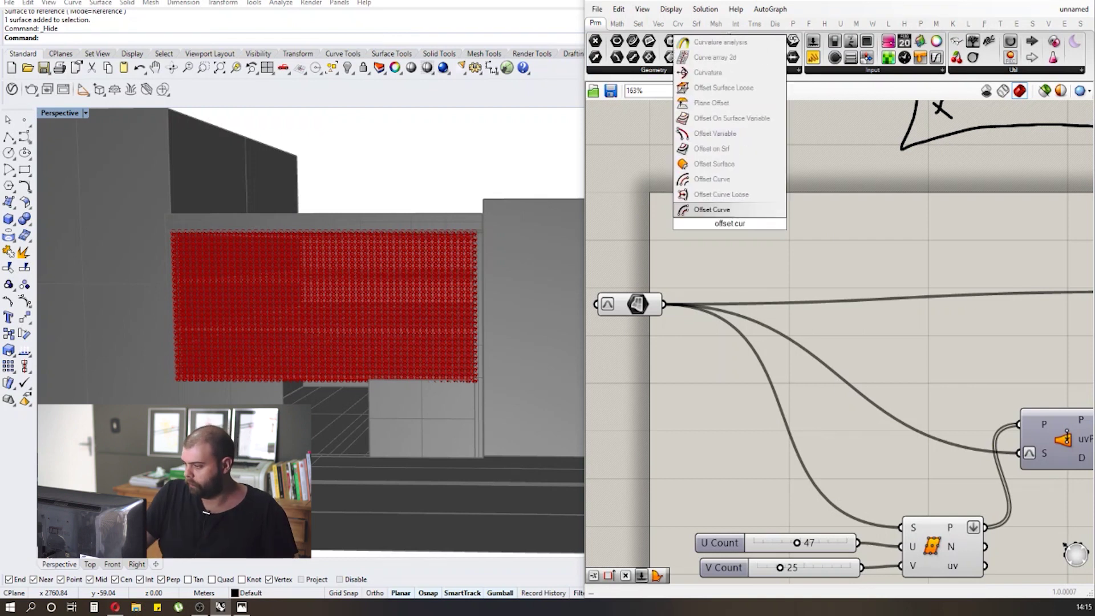
left_click(712, 210)
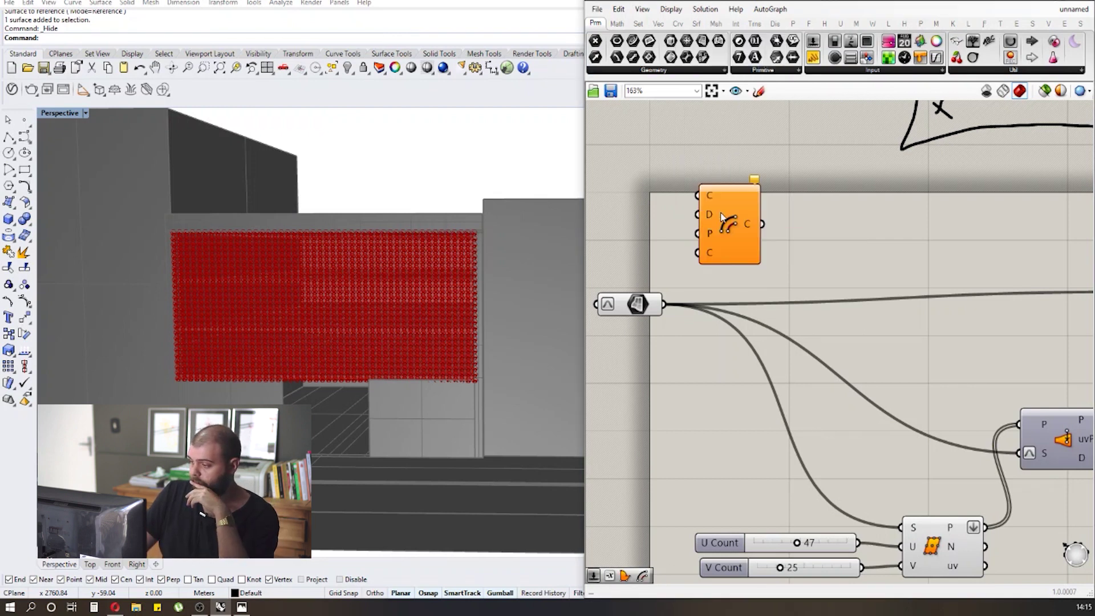
left_click(652, 313)
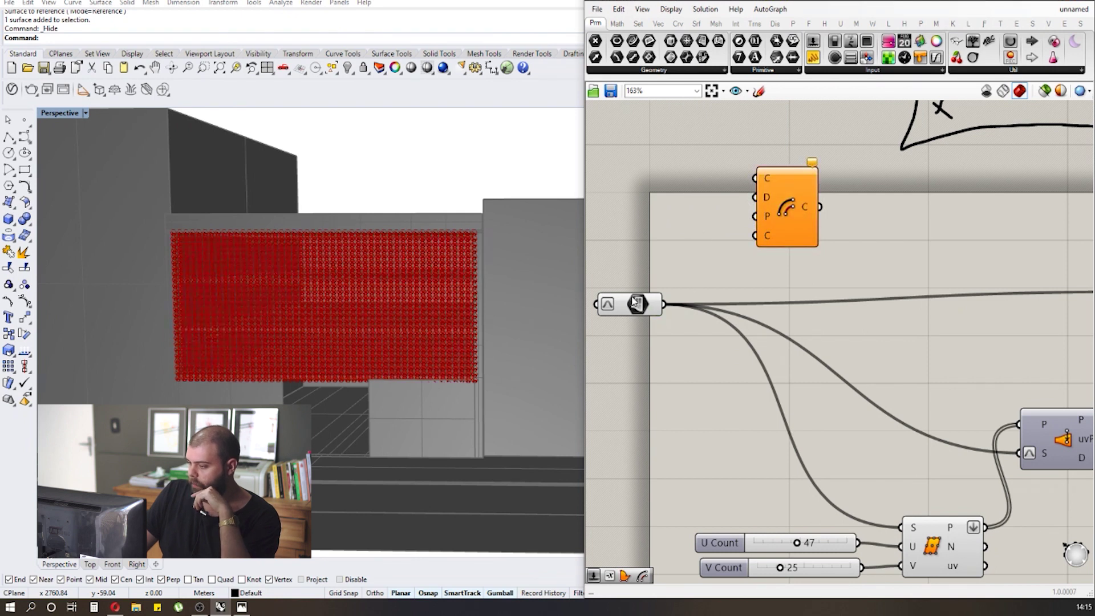
left_click_drag(664, 304, 756, 178)
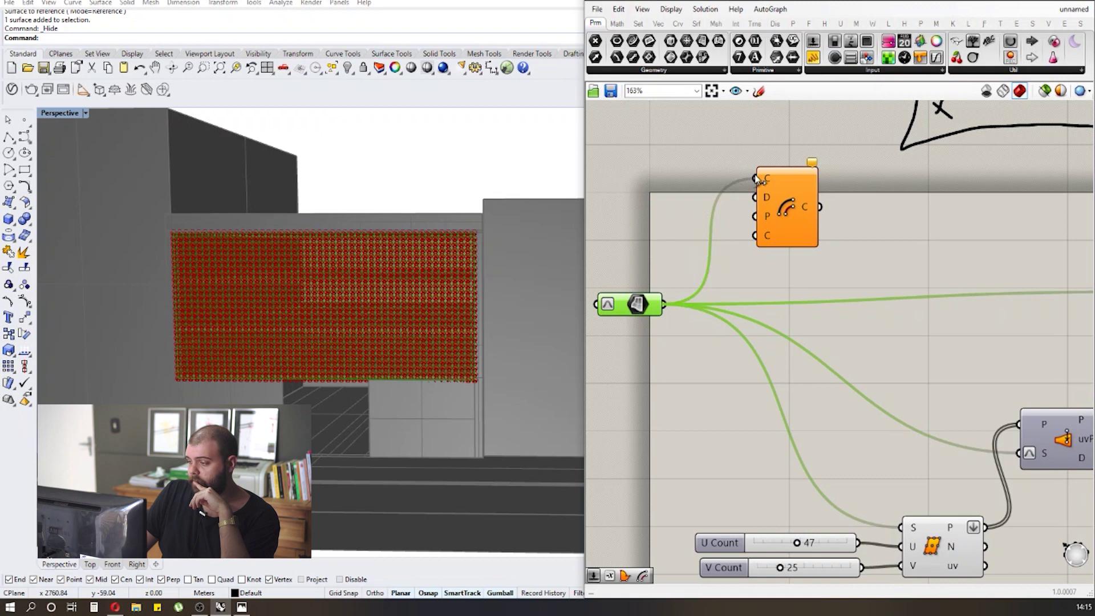
Reposition the Offset Curve component and orbit the Perspective view around the facade.
left_click_drag(793, 225, 814, 220)
left_click(732, 160)
right_click_drag(453, 225, 65, 214)
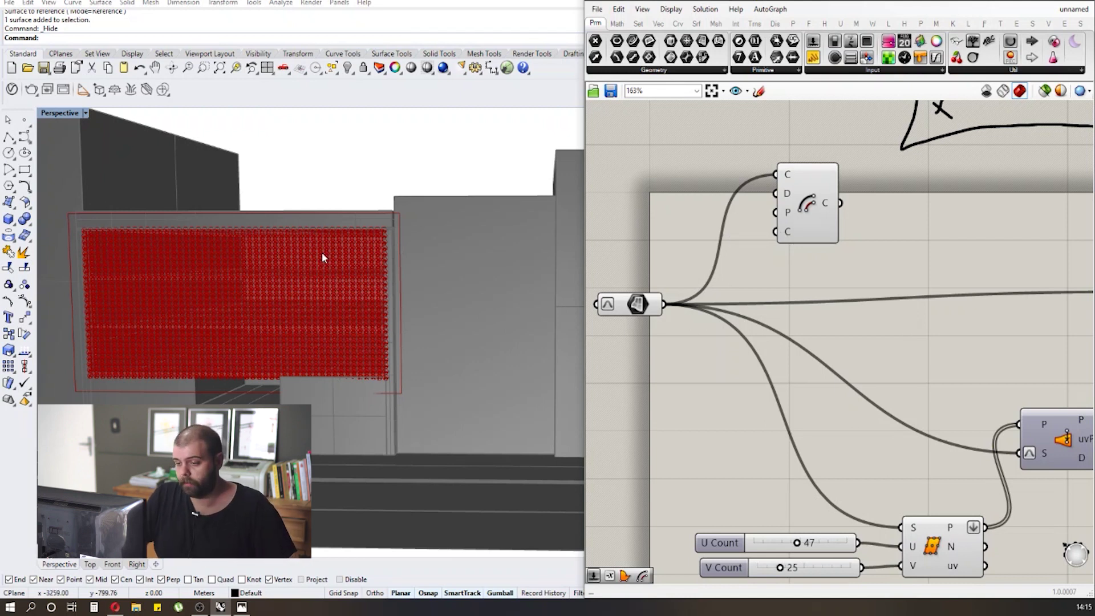
left_click_drag(800, 203, 821, 211)
left_click(736, 175)
scroll(736, 175, "up", 4)
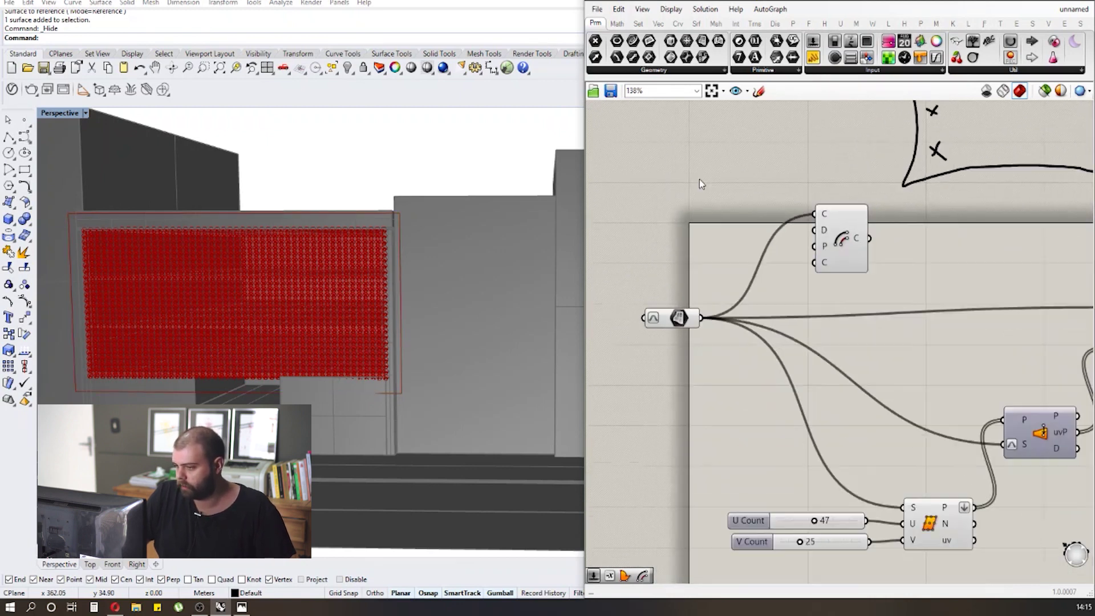
scroll(720, 201, "down", 2)
scroll(721, 204, "up", 2)
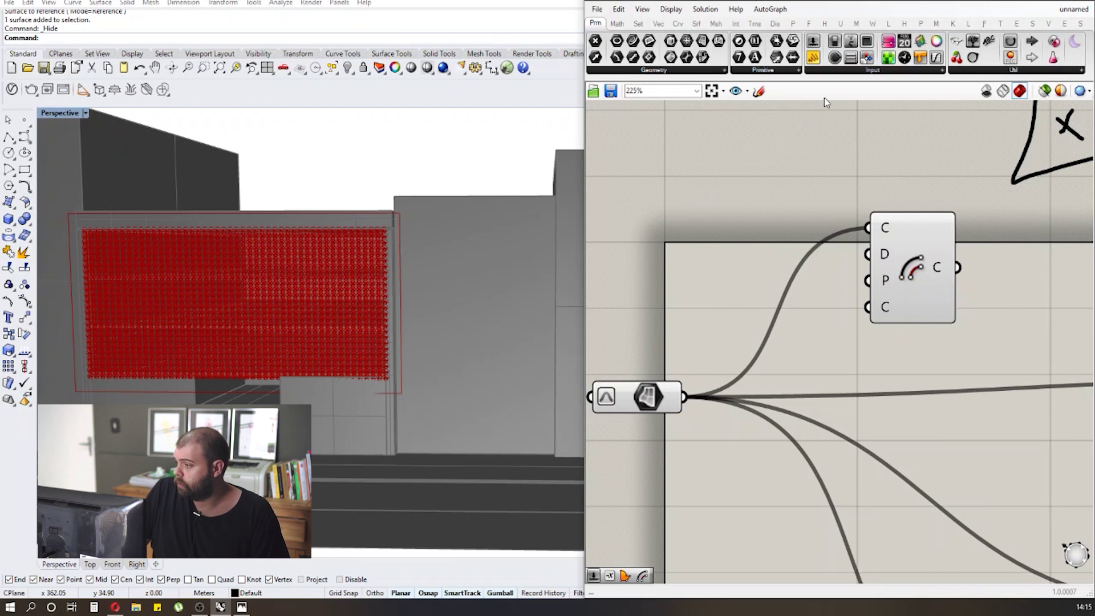
Add a Distance number slider for the offset distance and set it to 0.276.
left_click_drag(811, 42, 713, 293)
left_click_drag(810, 272, 868, 253)
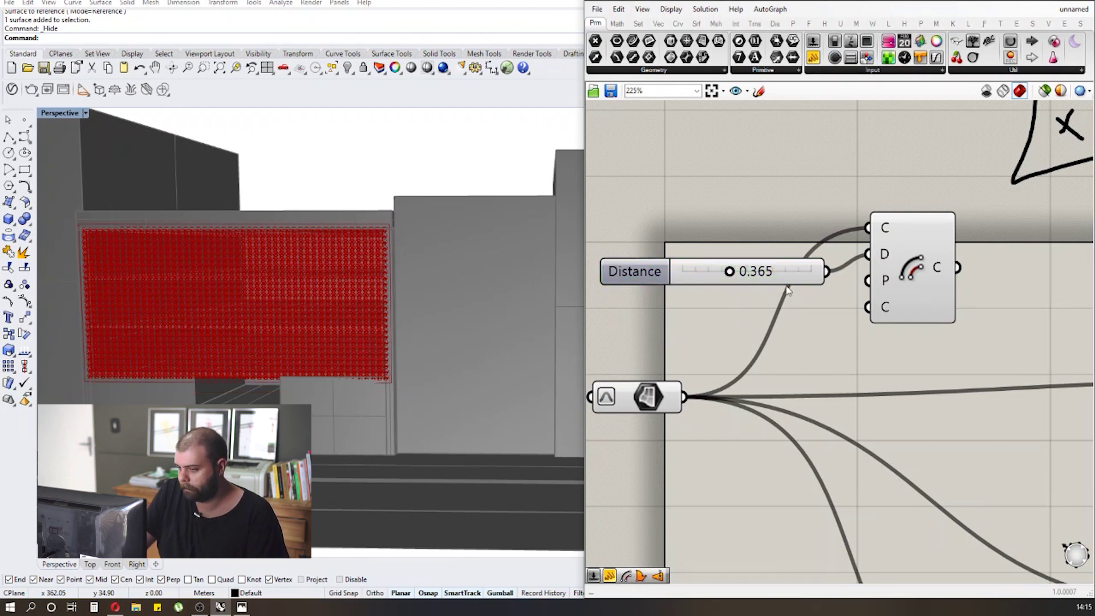
scroll(382, 223, "up", 4)
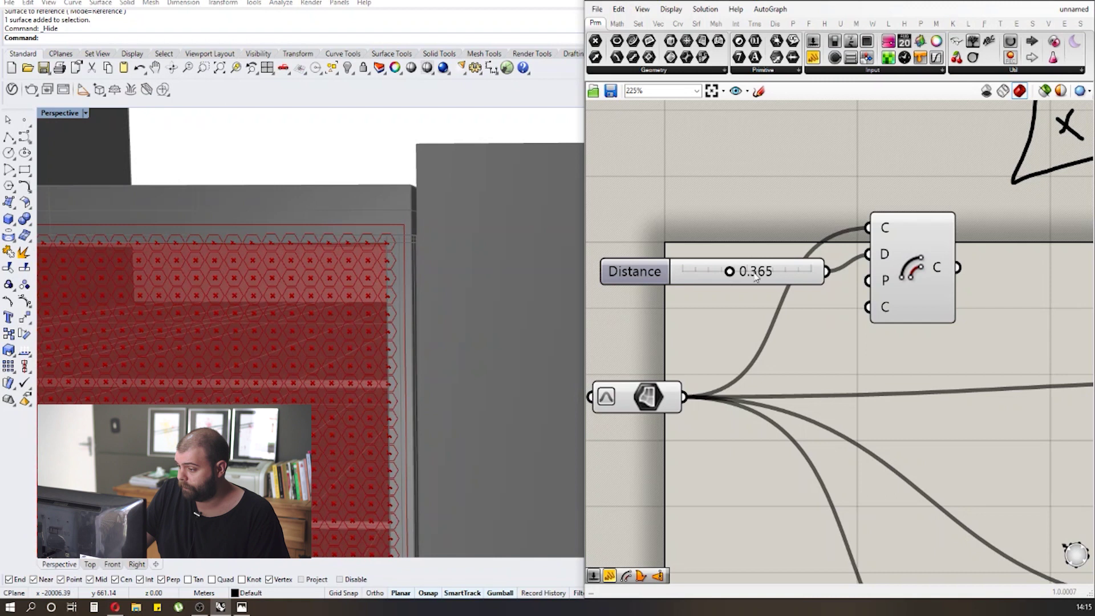
mouse_move(729, 271)
left_mouse_down()
mouse_move(763, 271)
mouse_move(707, 273)
mouse_move(719, 272)
left_mouse_up()
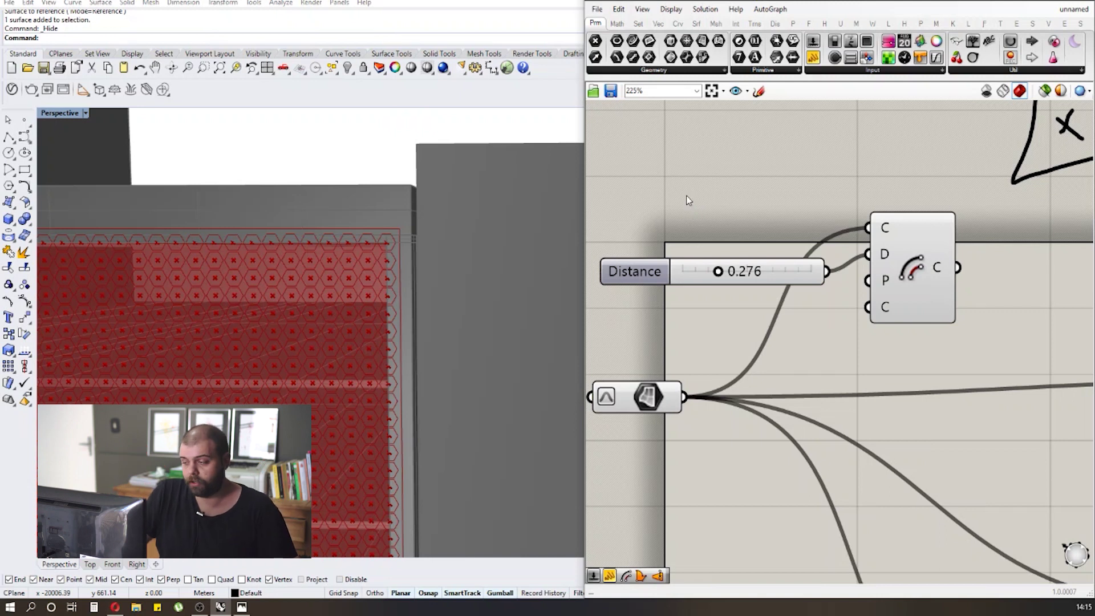
scroll(821, 268, "down", 3)
scroll(843, 283, "up", 3)
Rearrange the Offset Curve component and Distance slider on the canvas.
left_click_drag(843, 283, 926, 283)
left_click(794, 237)
scroll(844, 268, "down", 2)
left_click(621, 272)
left_click_drag(621, 272, 624, 277)
left_click(692, 228)
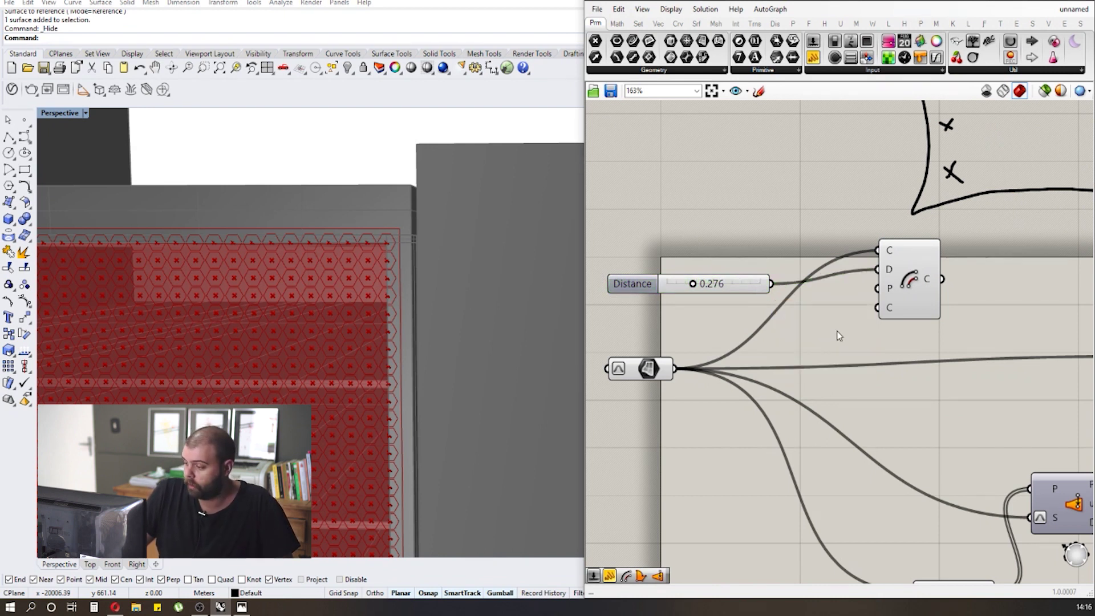
Place a Negative component beside the Distance slider.
double_click(836, 333)
type("negative")
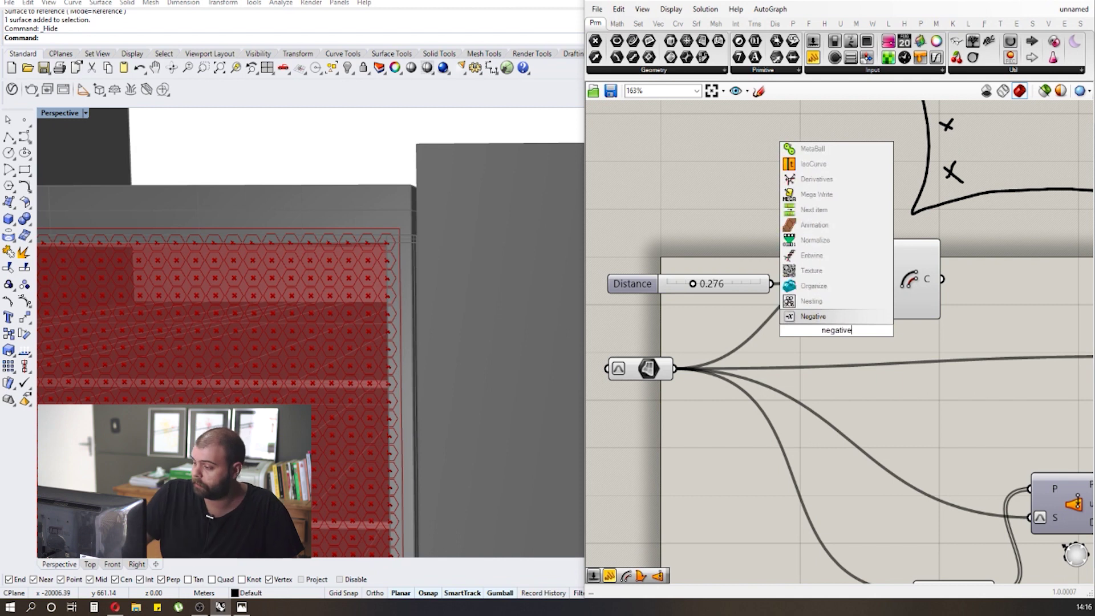
left_click(811, 321)
scroll(824, 311, "up", 3)
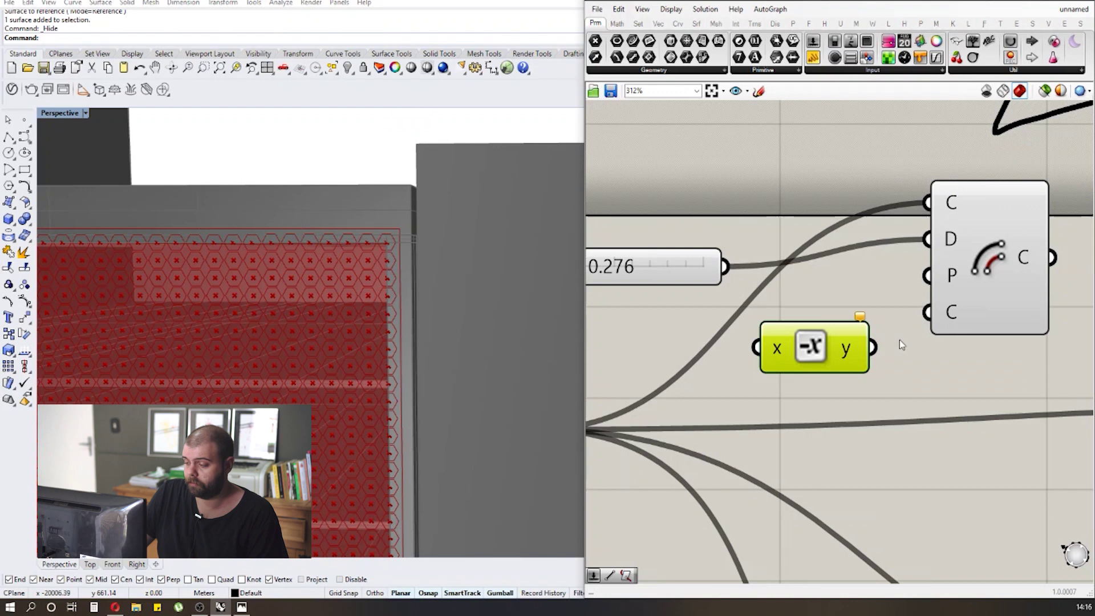
scroll(970, 322, "down", 2)
left_click(738, 324)
scroll(797, 308, "up", 1)
left_click_drag(754, 277, 742, 275)
left_click(768, 219)
Route the Distance slider through Negative into Offset Curve's distance input.
left_click_drag(786, 277, 825, 347)
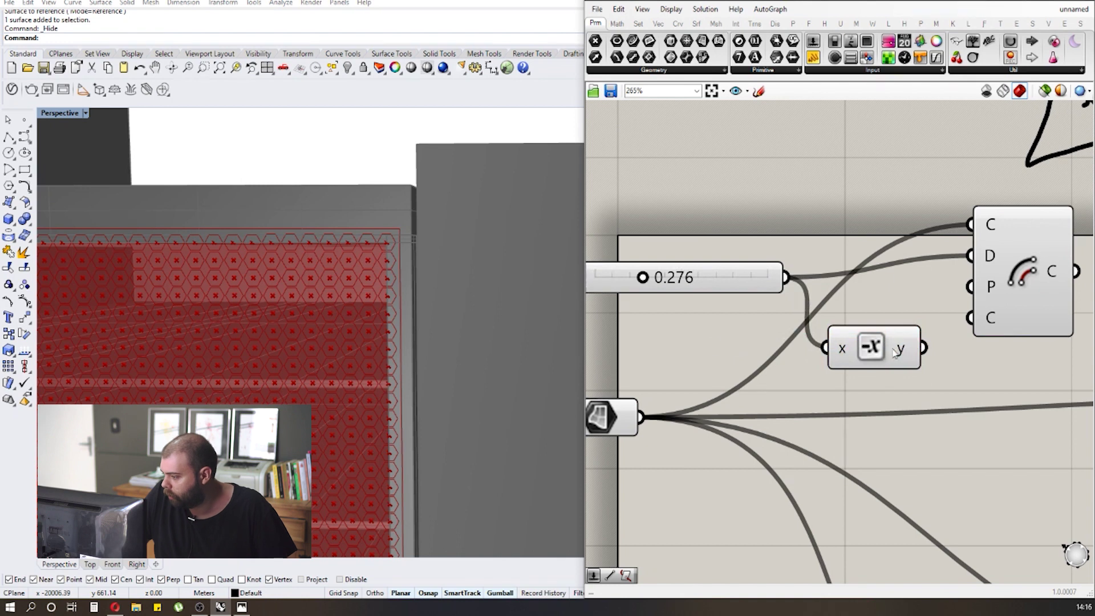
mouse_move(899, 351)
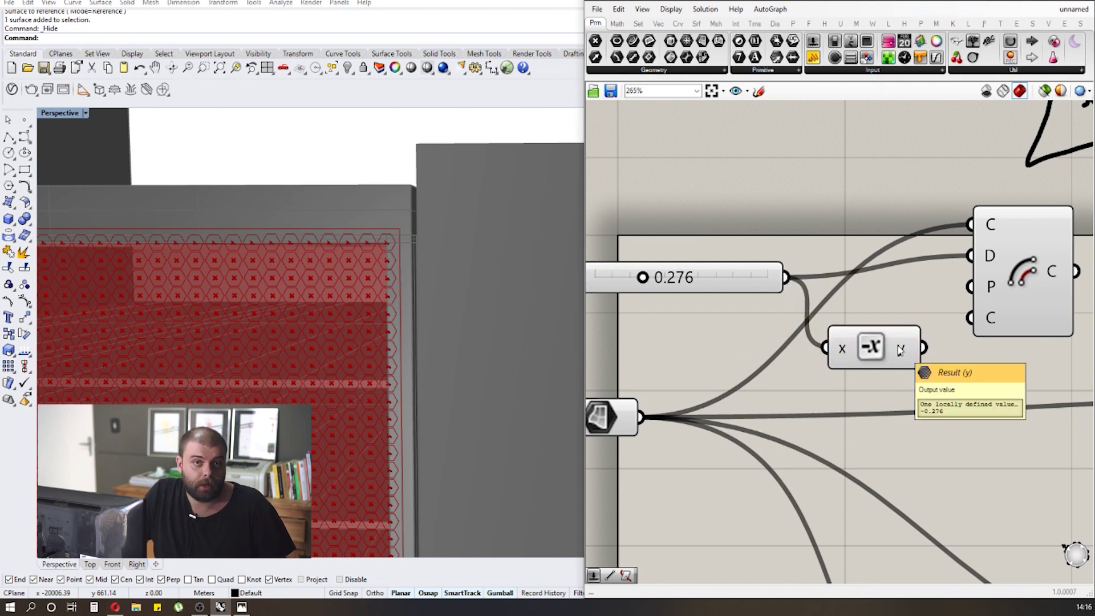
scroll(899, 350, "down", 2)
scroll(899, 350, "up", 2)
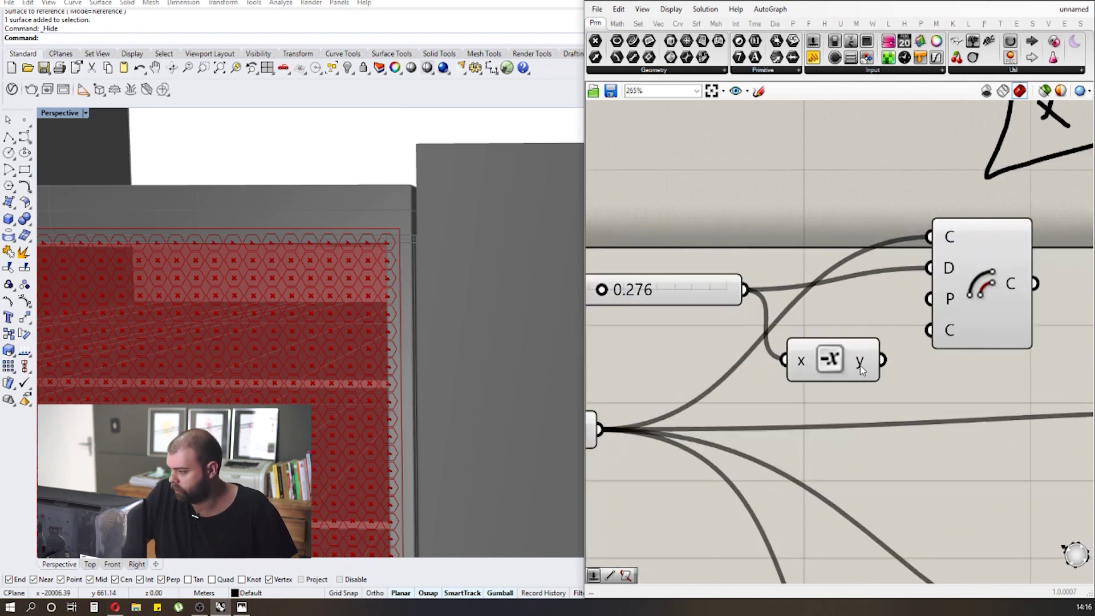
left_click_drag(883, 359, 925, 269)
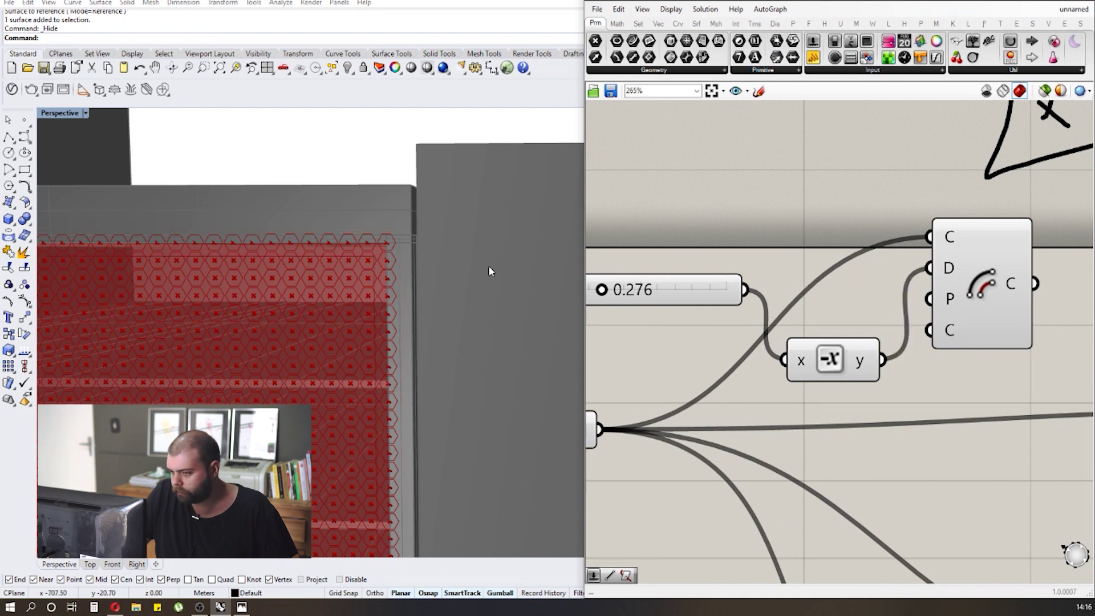
scroll(770, 311, "down", 1)
left_click(949, 294)
scroll(514, 245, "down", 6)
Lower the Distance slider to 0.140 and preview the inward offset outline.
right_click_drag(513, 246, 488, 256)
mouse_move(628, 291)
left_mouse_down()
mouse_move(607, 291)
mouse_move(639, 290)
mouse_move(593, 293)
mouse_move(667, 291)
mouse_move(608, 291)
left_mouse_up()
scroll(500, 245, "up", 4)
scroll(500, 245, "down", 5)
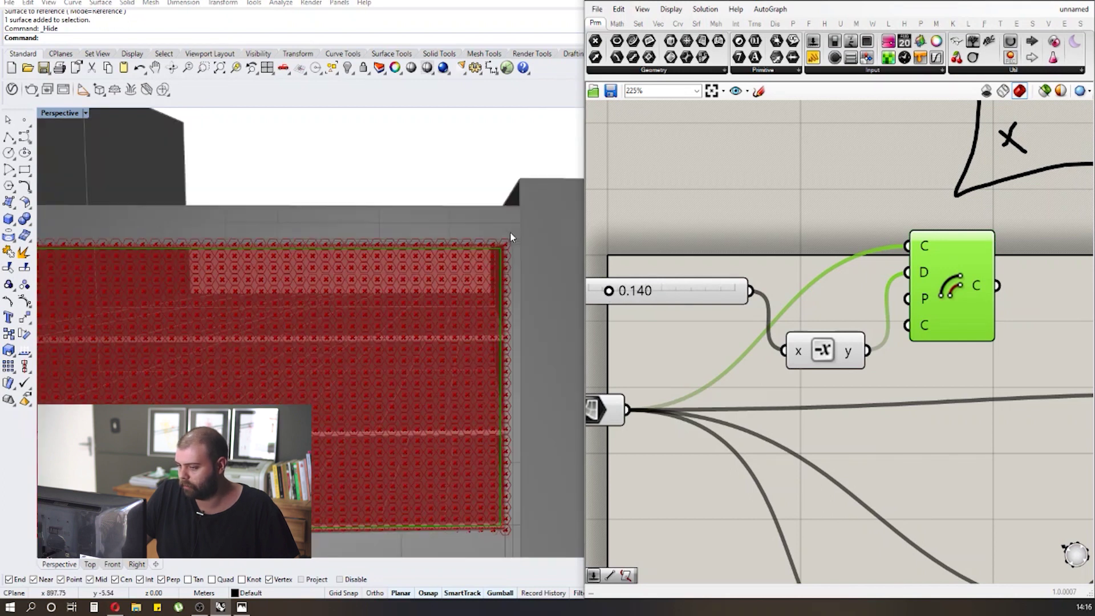
scroll(668, 230, "down", 2)
left_click(668, 231)
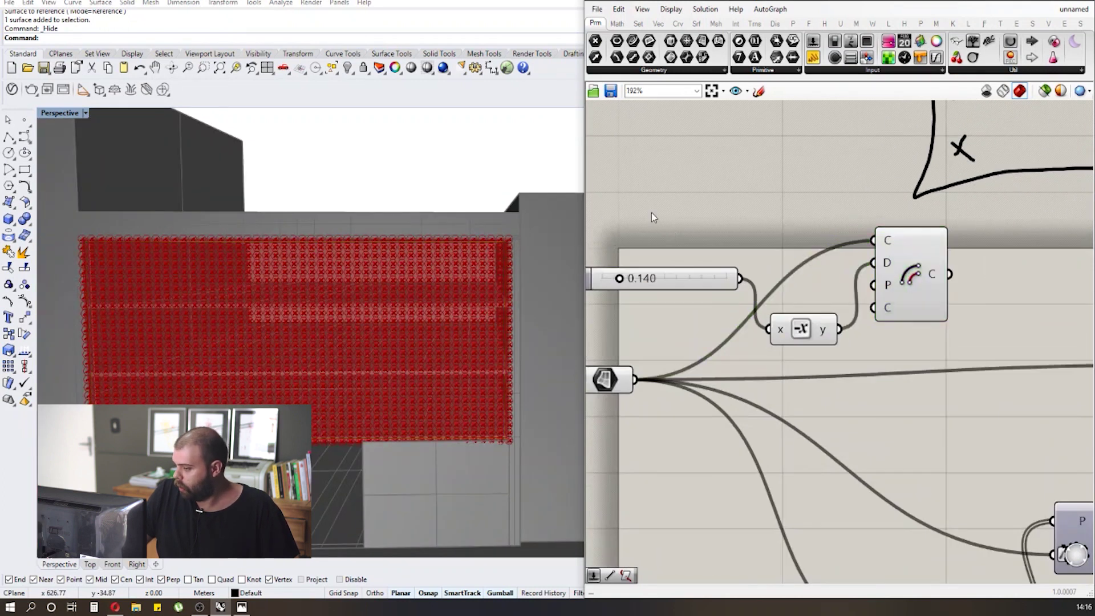
scroll(651, 213, "down", 2)
left_click(838, 268)
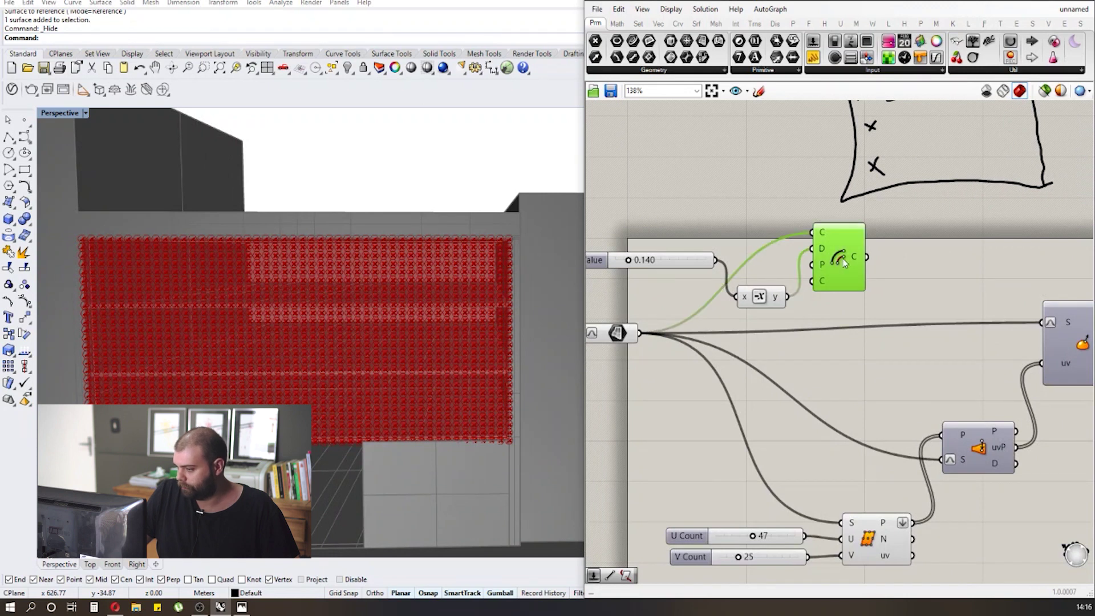
scroll(636, 228, "down", 2)
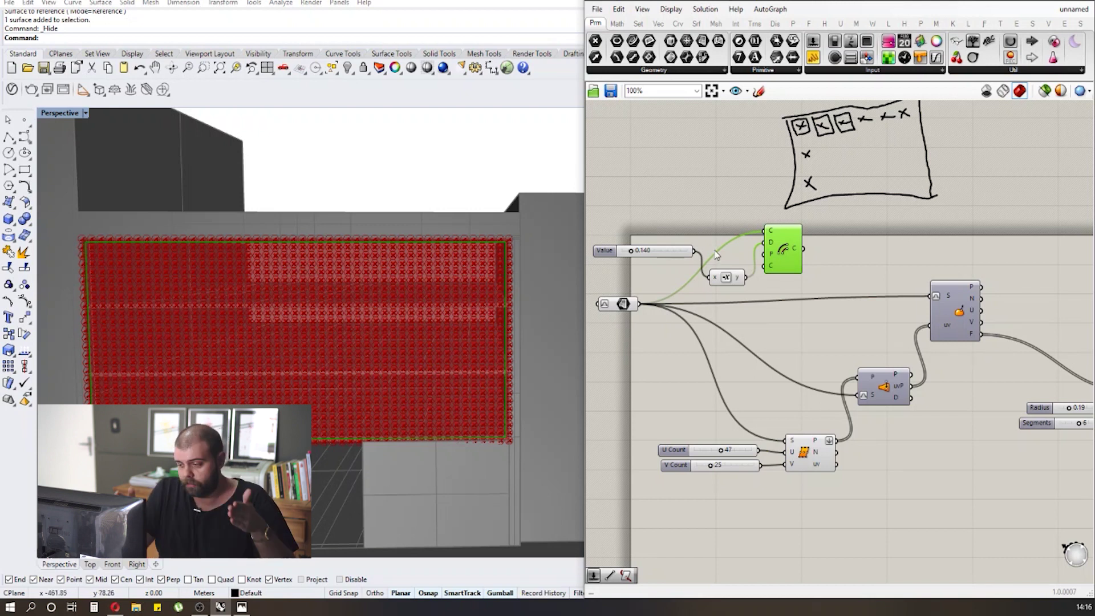
scroll(837, 488, "up", 3)
left_click(818, 453)
scroll(820, 468, "down", 1)
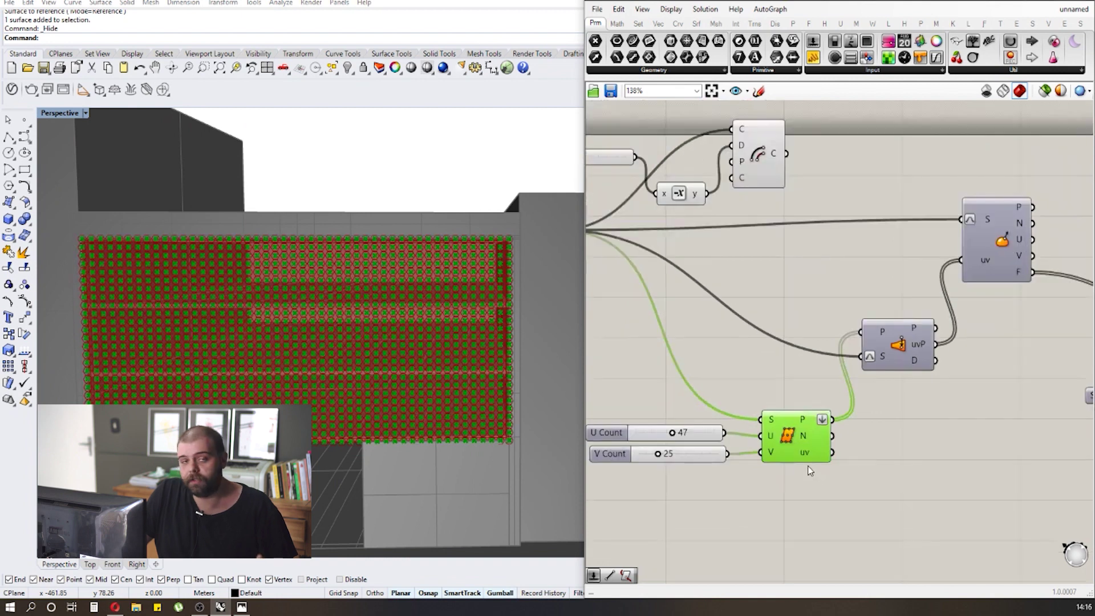
left_click(777, 307)
scroll(787, 287, "down", 2)
scroll(773, 263, "up", 2)
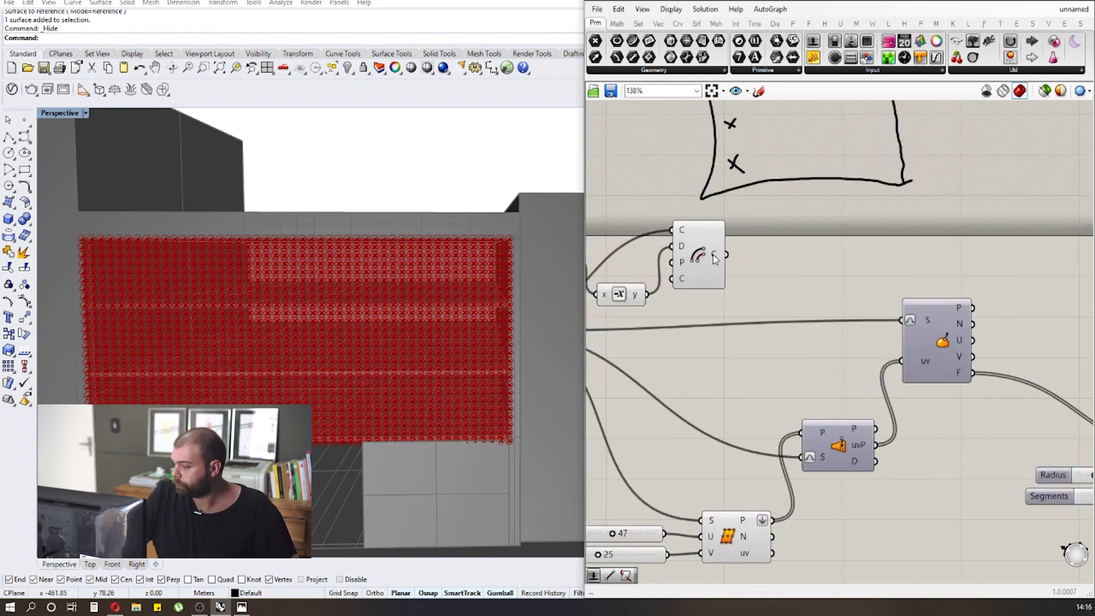
mouse_move(713, 254)
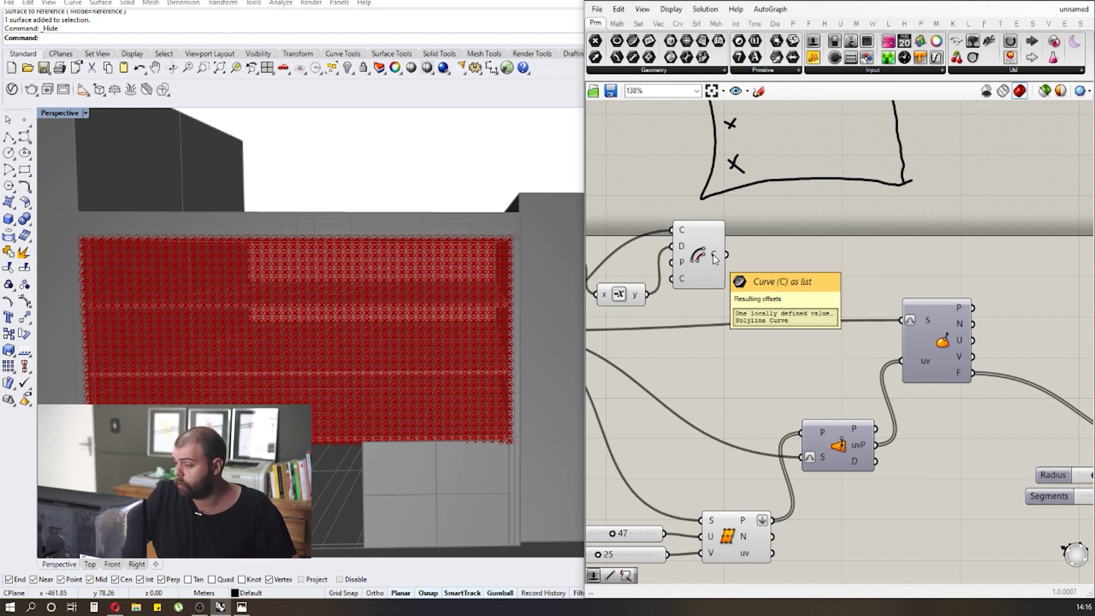
left_click_drag(814, 258, 815, 257)
scroll(815, 258, "up", 2)
left_click_drag(705, 264, 782, 242)
left_click(813, 246)
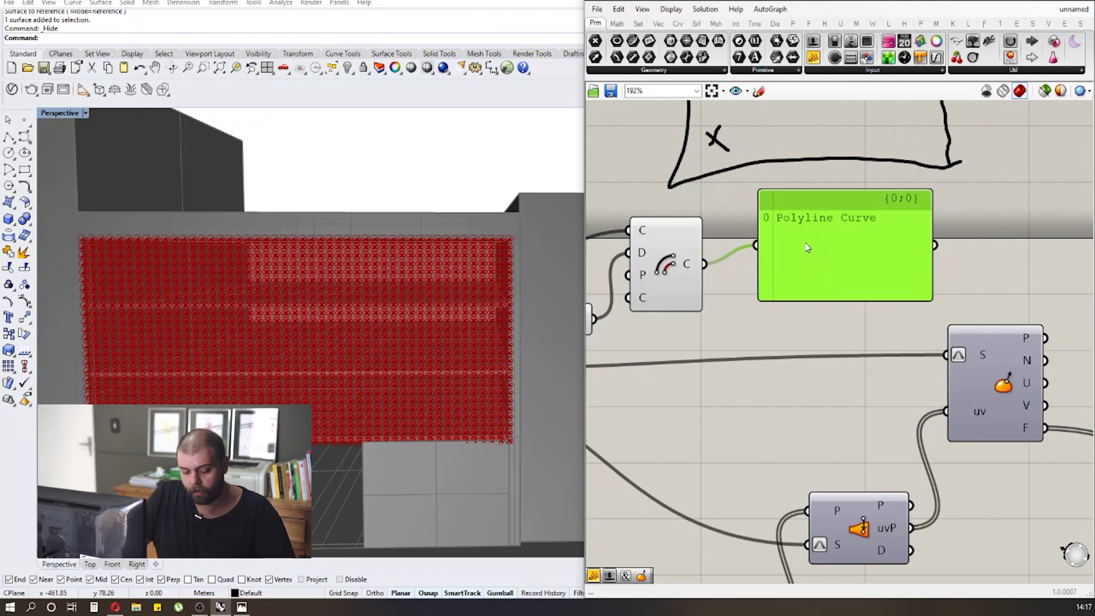
key("Delete")
scroll(772, 283, "down", 2)
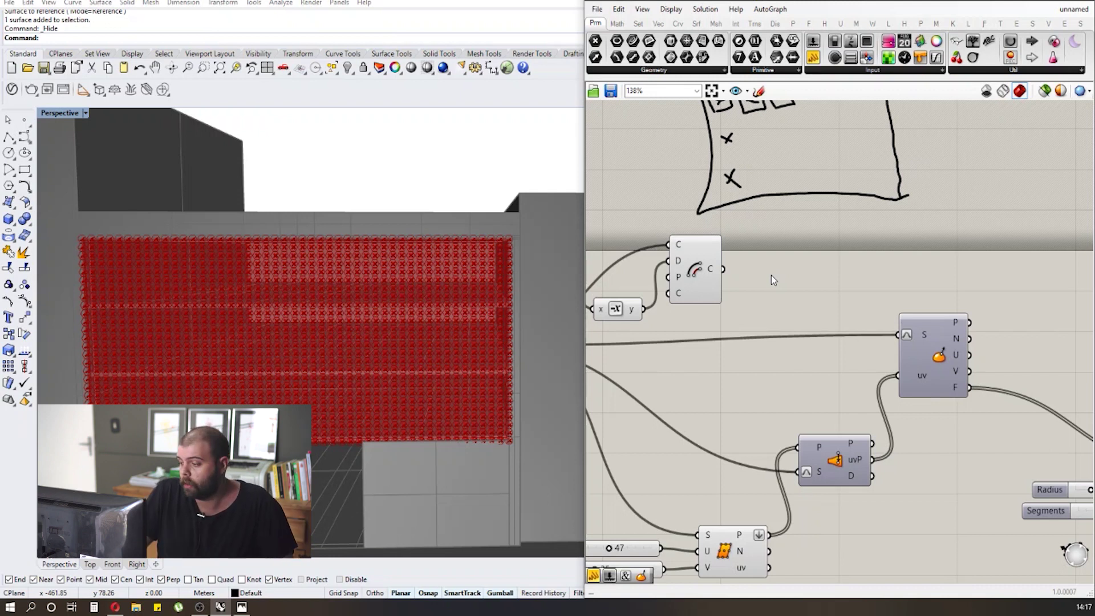
Add a Boundary Surfaces component fed by the offset curve.
double_click(771, 280)
type("bound")
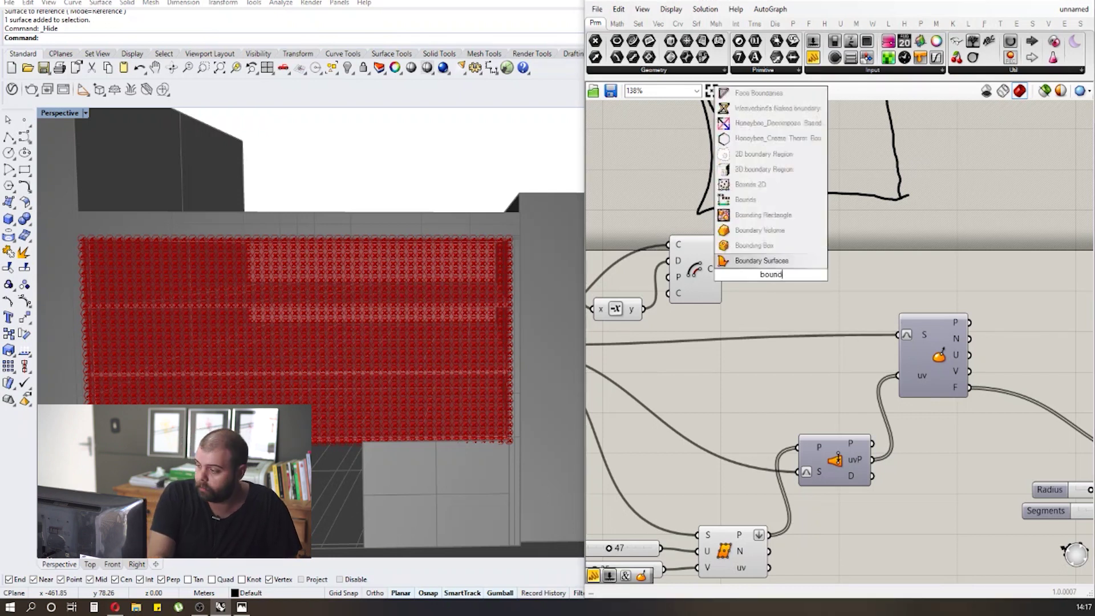
type("ary surfa")
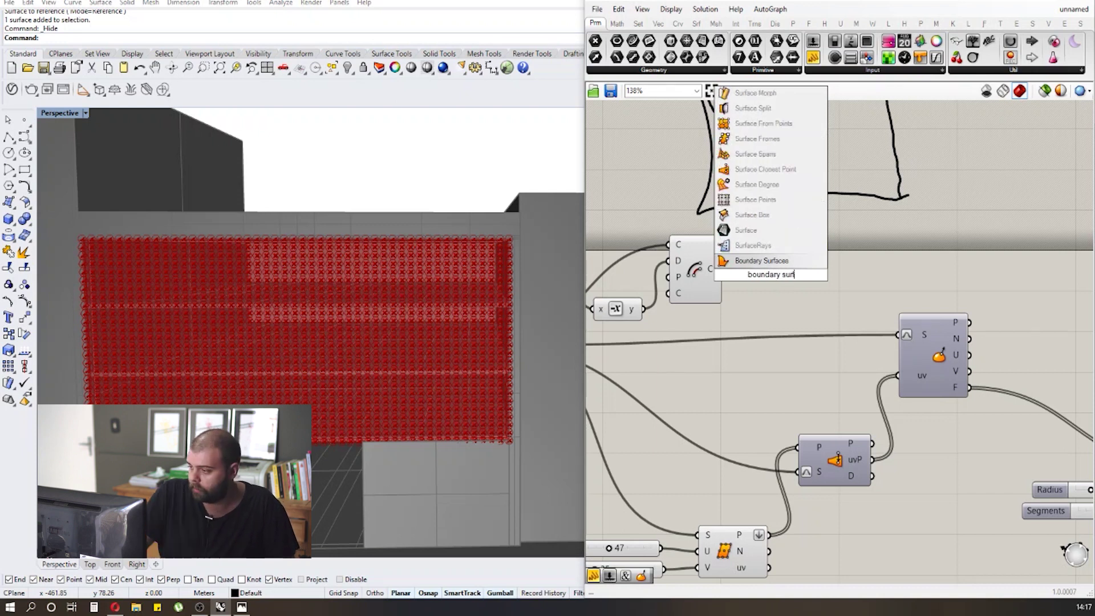
left_click(772, 262)
scroll(755, 287, "up", 3)
left_click_drag(763, 271, 804, 256)
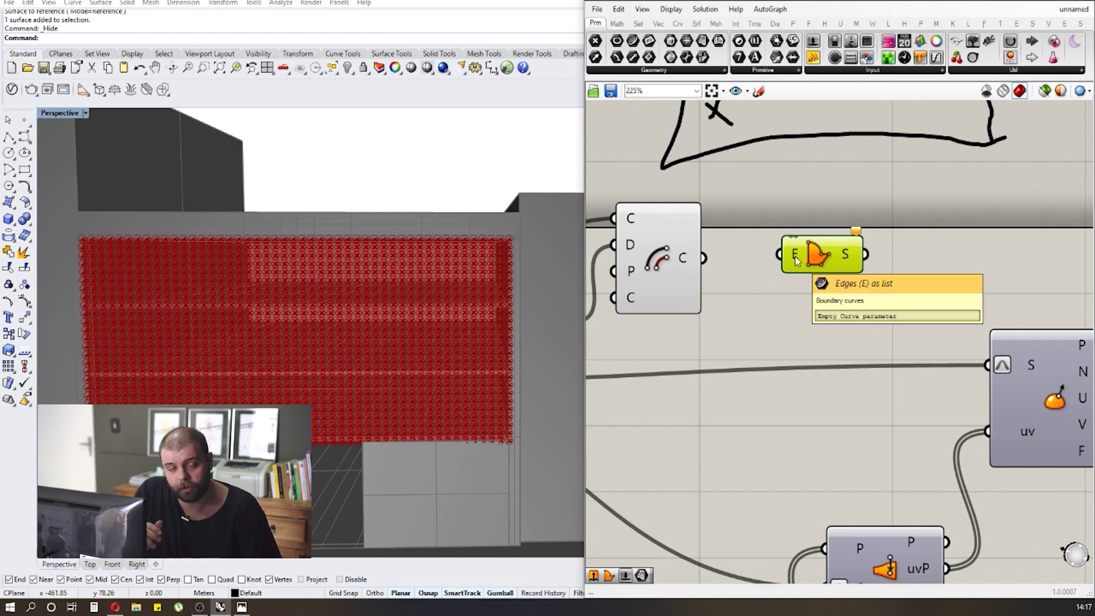
left_click(688, 268)
mouse_move(703, 258)
left_mouse_down()
mouse_move(779, 254)
mouse_move(797, 275)
left_mouse_up()
left_click(709, 227)
Hide the previews of the hexagon polygons and the Divide Surface grid points.
scroll(673, 227, "down", 5)
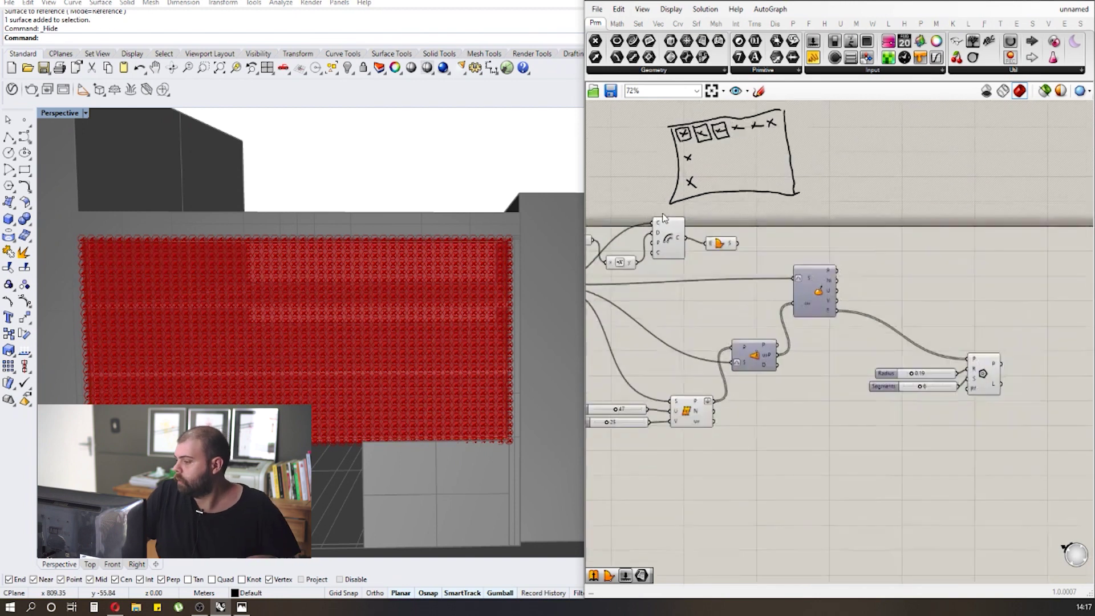
left_click_drag(995, 418, 848, 295)
middle_click(862, 293)
left_click(902, 266)
left_click_drag(751, 448, 625, 353)
middle_click(654, 348)
left_click(690, 317)
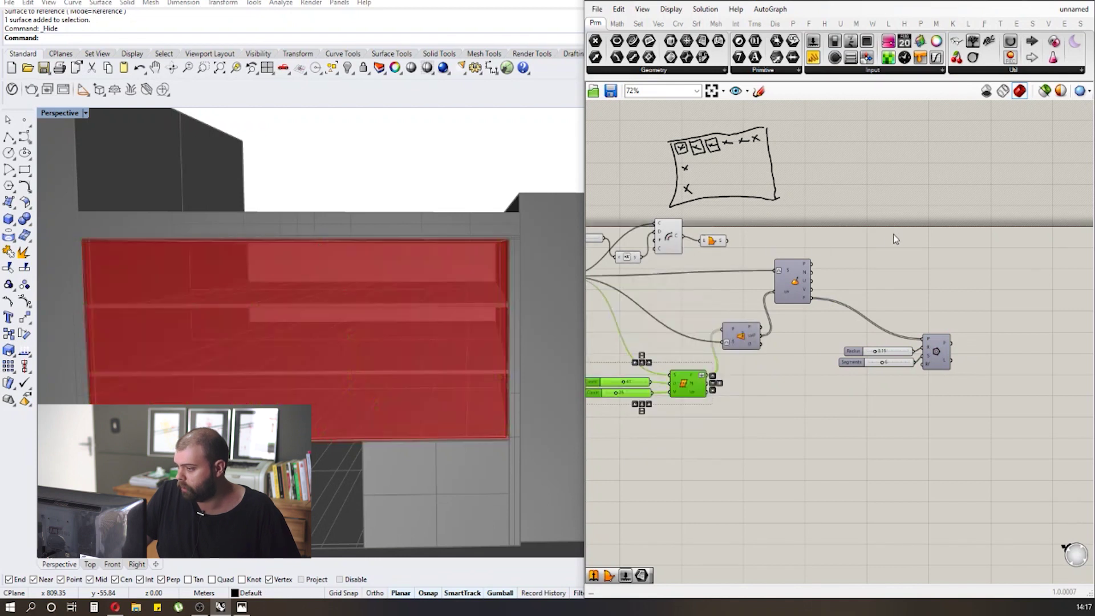
scroll(897, 235, "down", 2)
scroll(685, 259, "up", 6)
Compare the facade with the inset boundary surface and drag the offset distance down to 0.021.
left_click(664, 264)
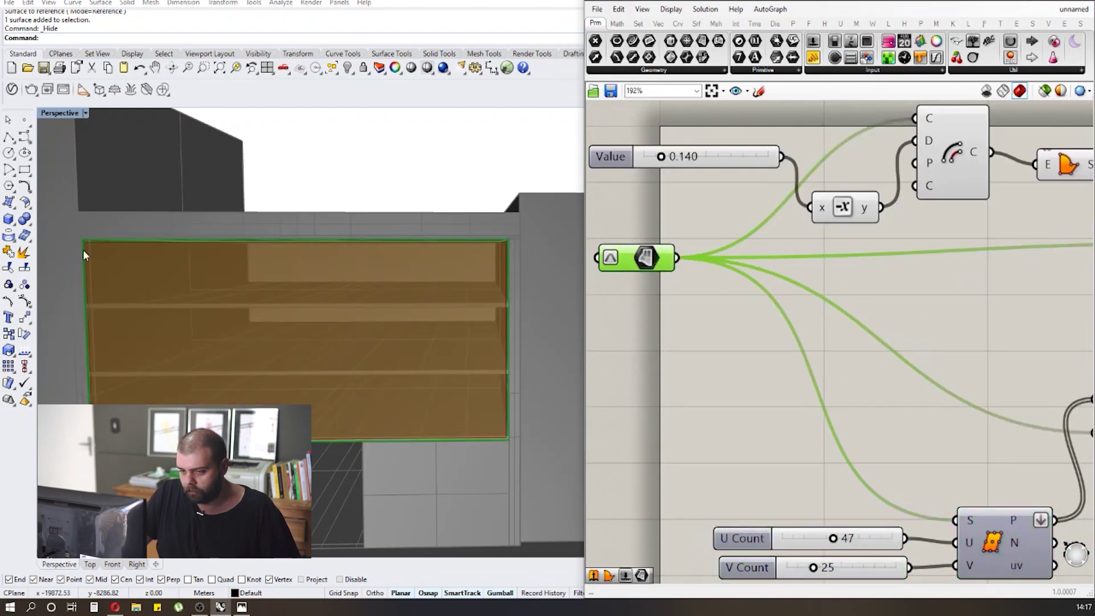
scroll(97, 242, "up", 4)
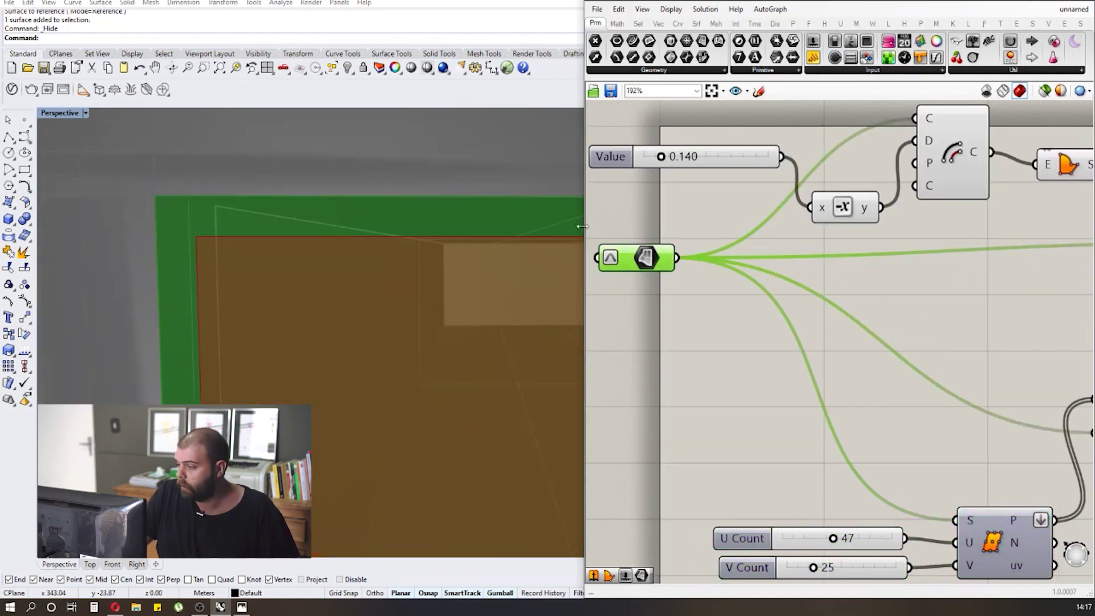
scroll(621, 243, "down", 2)
scroll(941, 181, "up", 2)
left_click(941, 181)
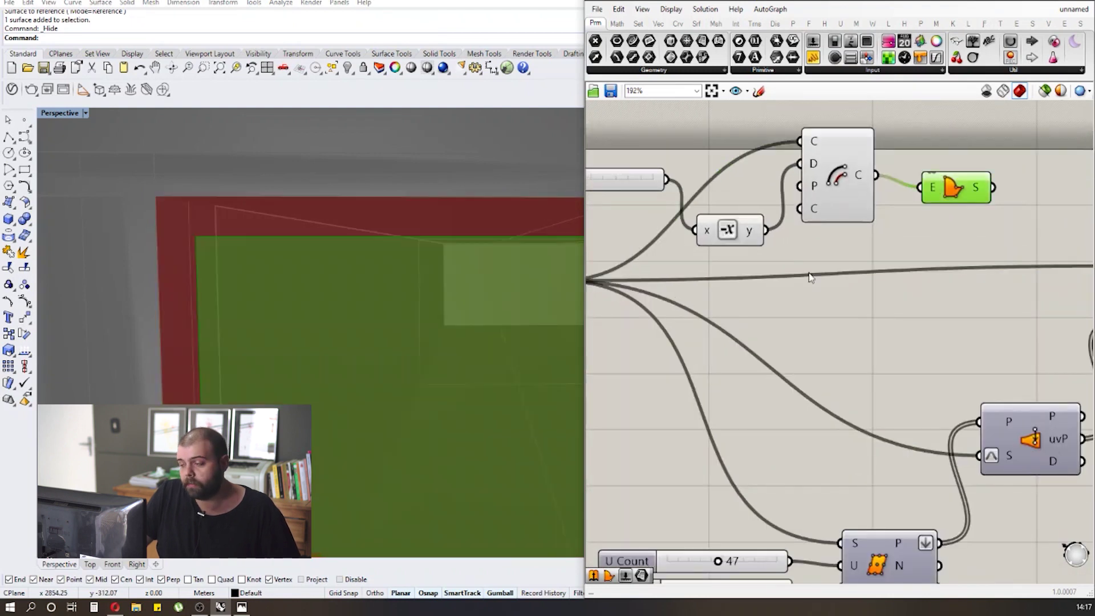
scroll(801, 262, "down", 2)
scroll(613, 214, "up", 2)
mouse_move(628, 206)
left_mouse_down()
mouse_move(612, 209)
mouse_move(623, 207)
left_mouse_up()
left_click(645, 249)
scroll(645, 249, "down", 2)
scroll(630, 244, "down", 1)
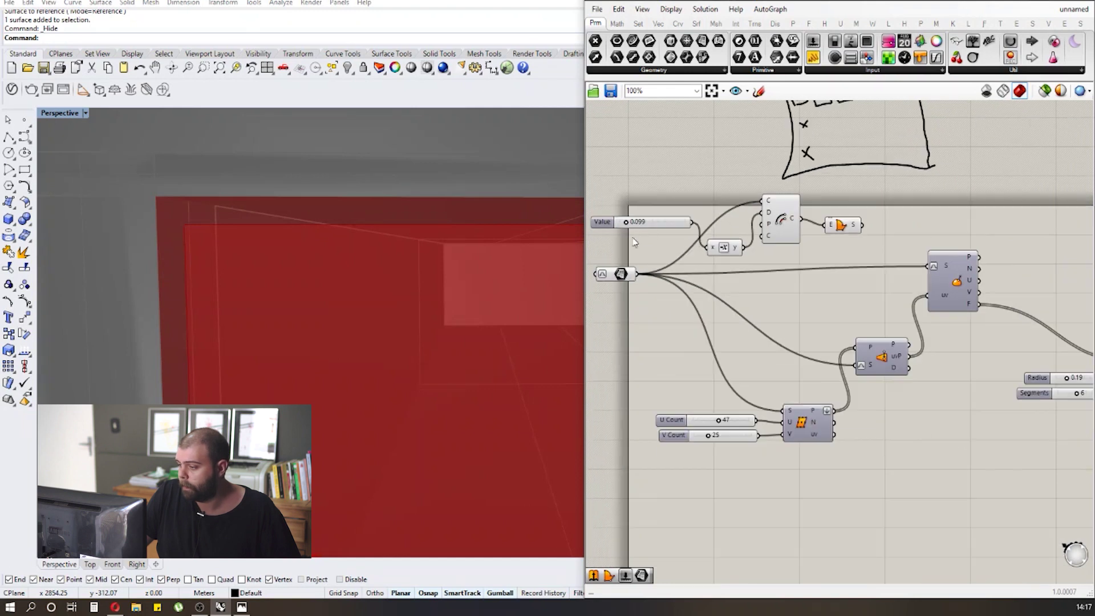
left_click(845, 224)
scroll(812, 320, "down", 1)
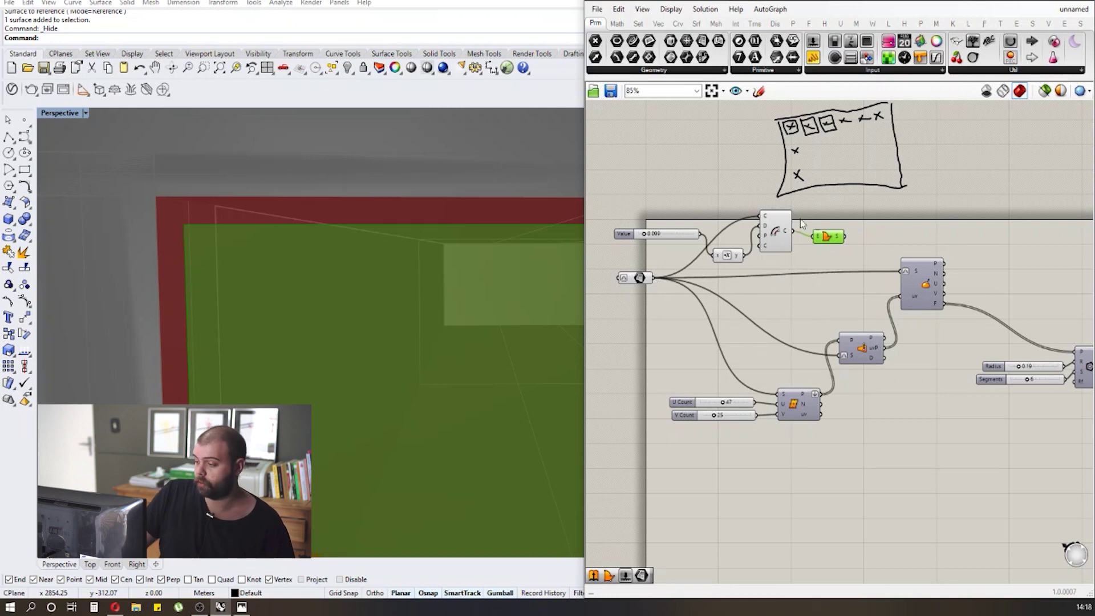
left_click(798, 394)
scroll(798, 395, "up", 1)
left_click(814, 359)
right_click_drag(883, 276, 871, 288)
scroll(871, 288, "up", 1)
left_click(870, 286)
scroll(782, 277, "down", 1)
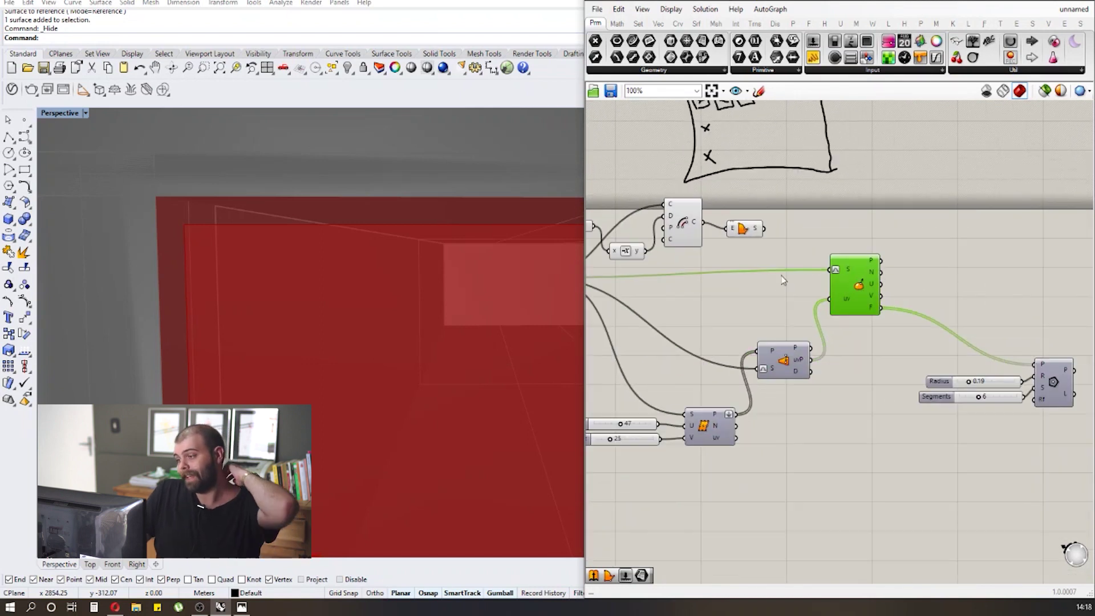
left_click(747, 232)
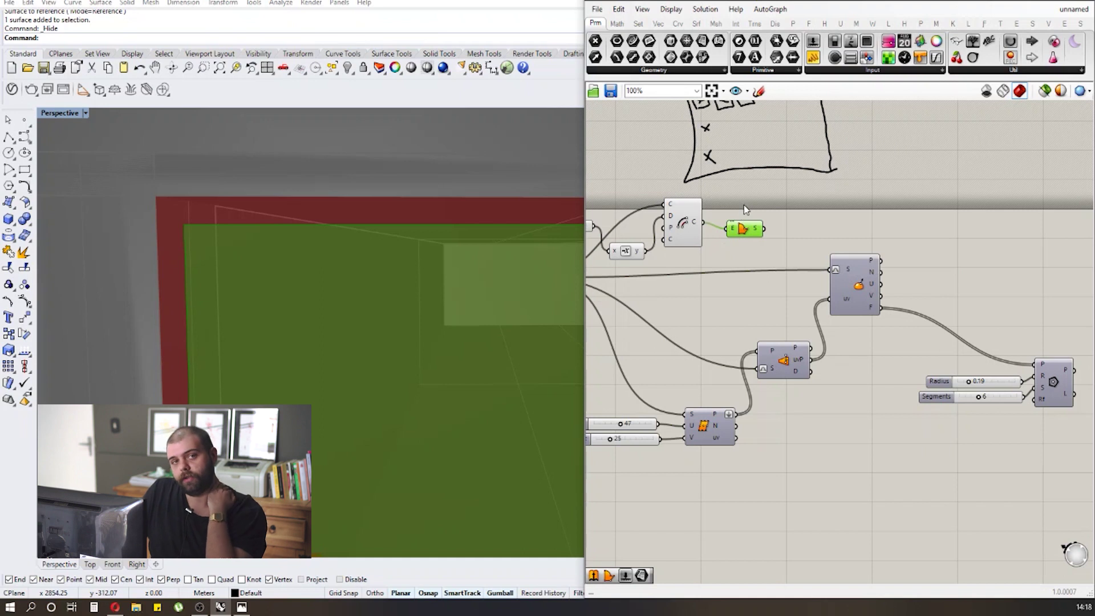
right_click_drag(636, 253, 701, 246)
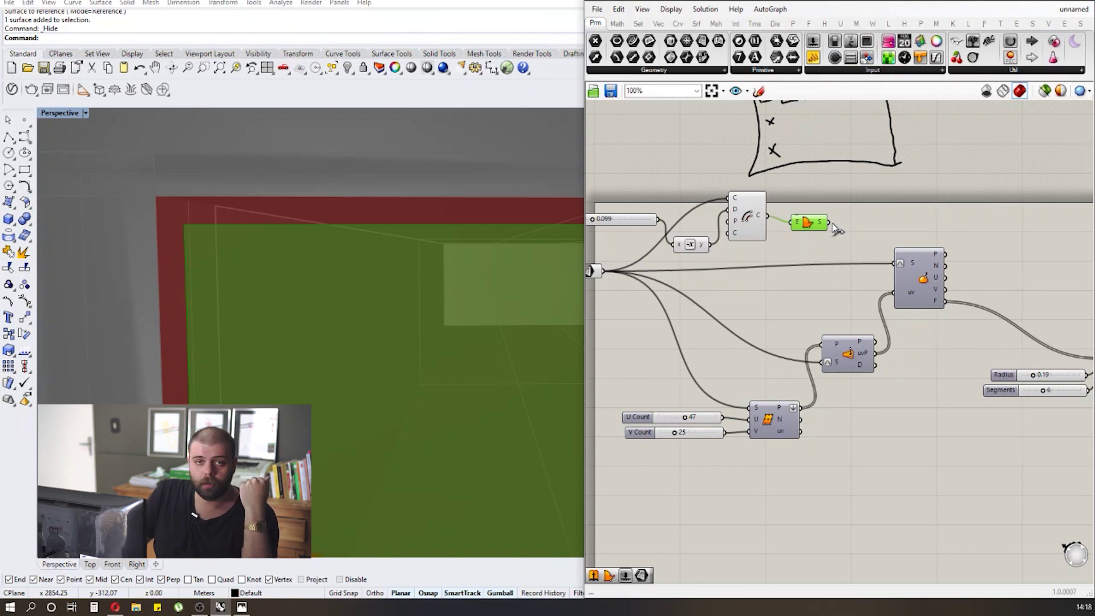
scroll(891, 260, "down", 1)
scroll(659, 257, "up", 3)
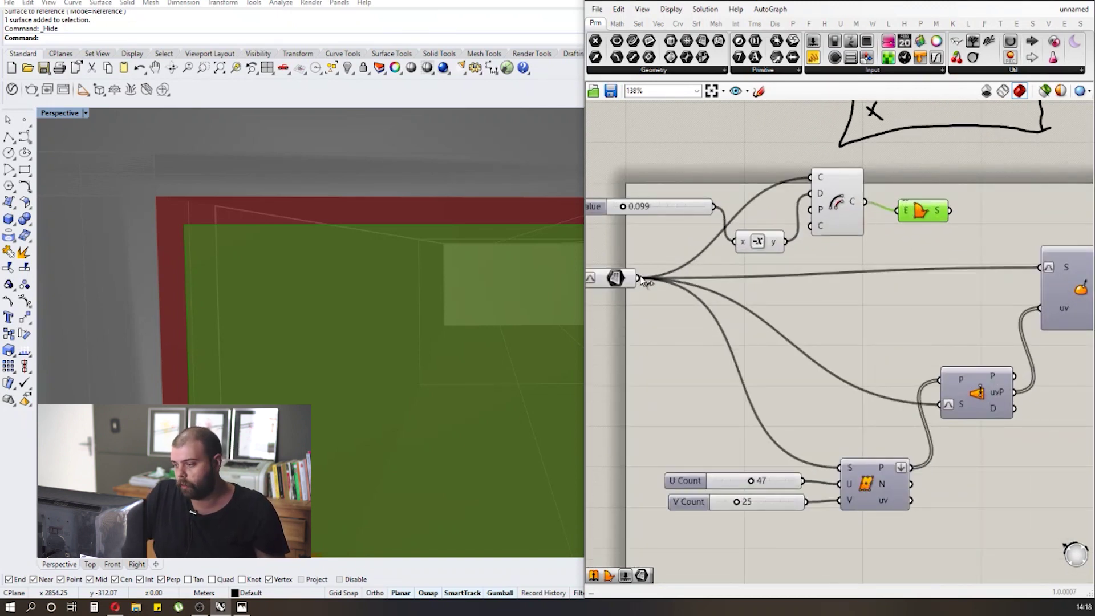
scroll(650, 282, "up", 2)
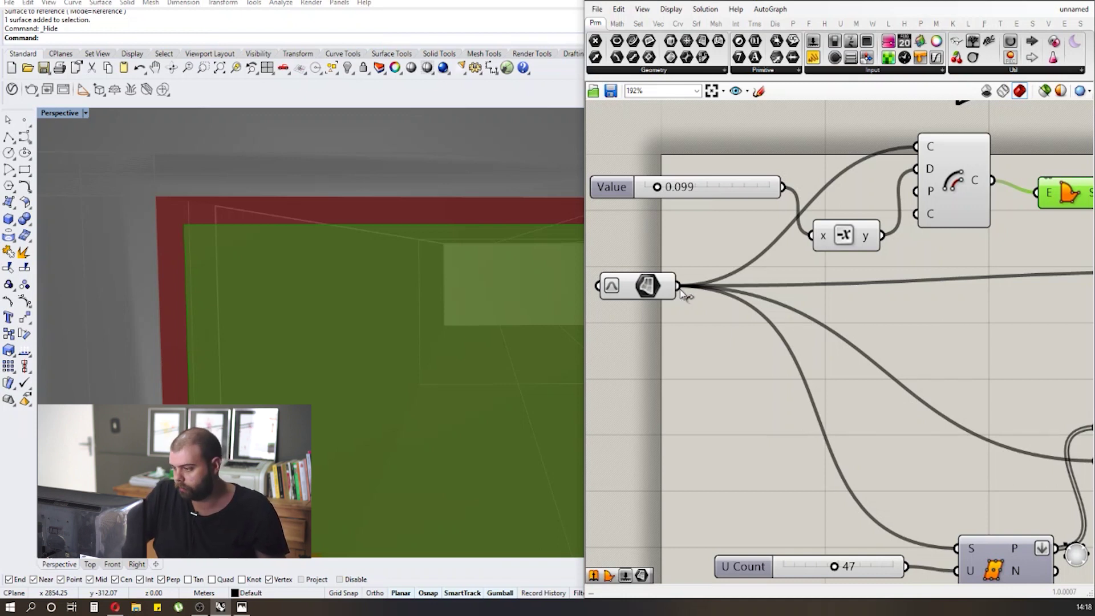
Move the facade surface's downstream wires onto Boundary Surfaces and rearrange the Offset and Boundary components.
left_click_drag(682, 292, 1034, 198, "ctrl+shift")
scroll(906, 302, "down", 2)
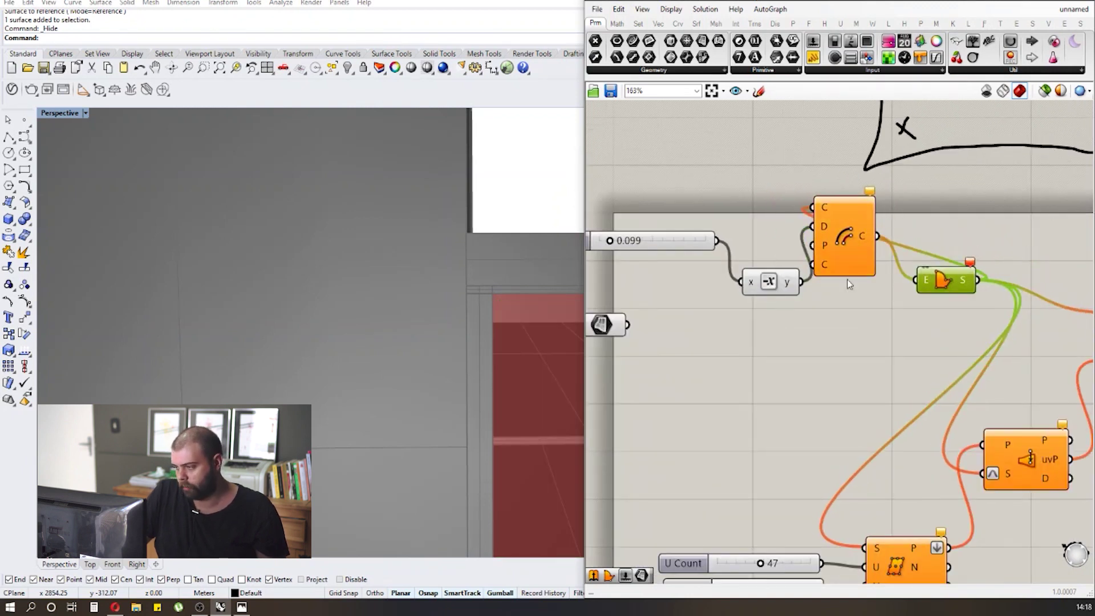
scroll(950, 279, "down", 3)
scroll(877, 153, "up", 4)
mouse_move(843, 225)
left_mouse_down()
mouse_move(854, 308)
mouse_move(846, 235)
left_mouse_up()
mouse_move(960, 273)
left_mouse_down()
mouse_move(969, 251)
mouse_move(957, 266)
left_mouse_up()
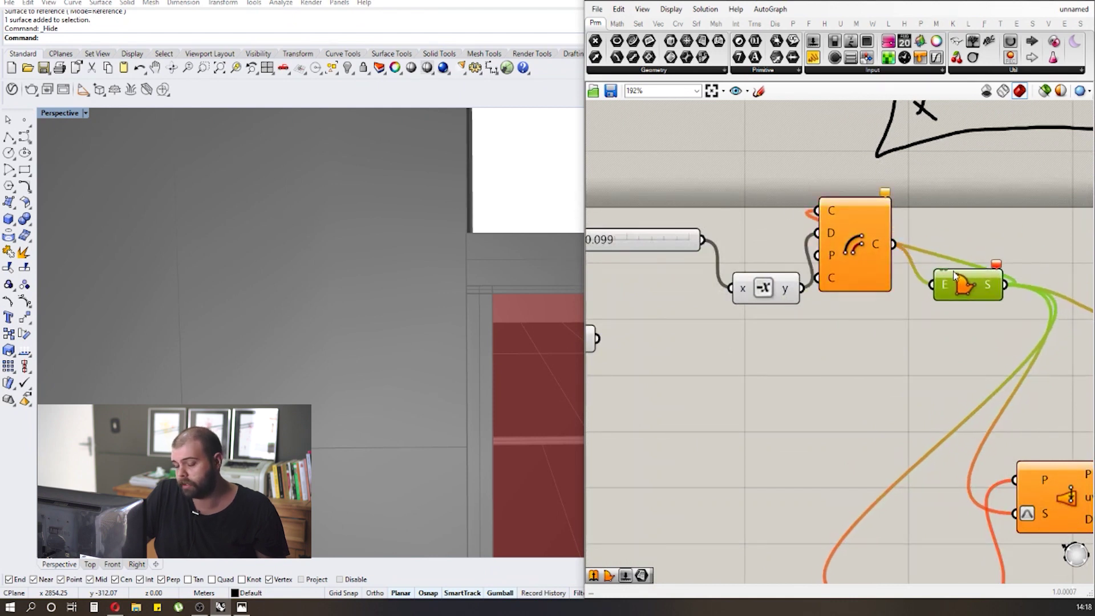
scroll(957, 265, "down", 3)
left_click(906, 318)
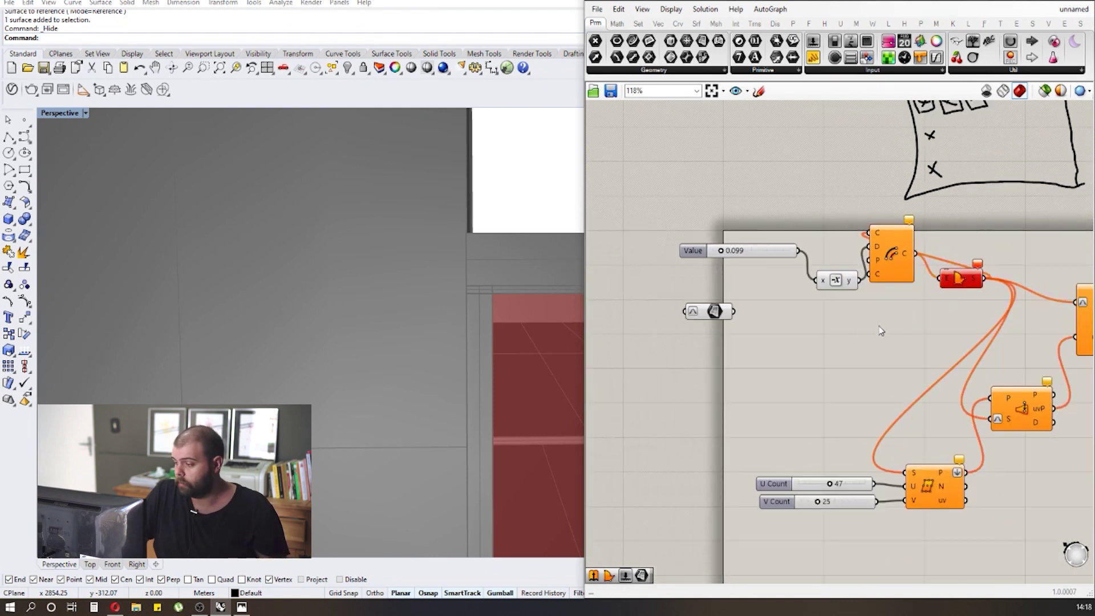
scroll(882, 226, "up", 3)
left_click_drag(901, 245, 920, 263)
scroll(921, 266, "down", 3)
scroll(919, 268, "up", 3)
Wire the original facade Surface parameter into Offset Curve's C input.
mouse_move(893, 247)
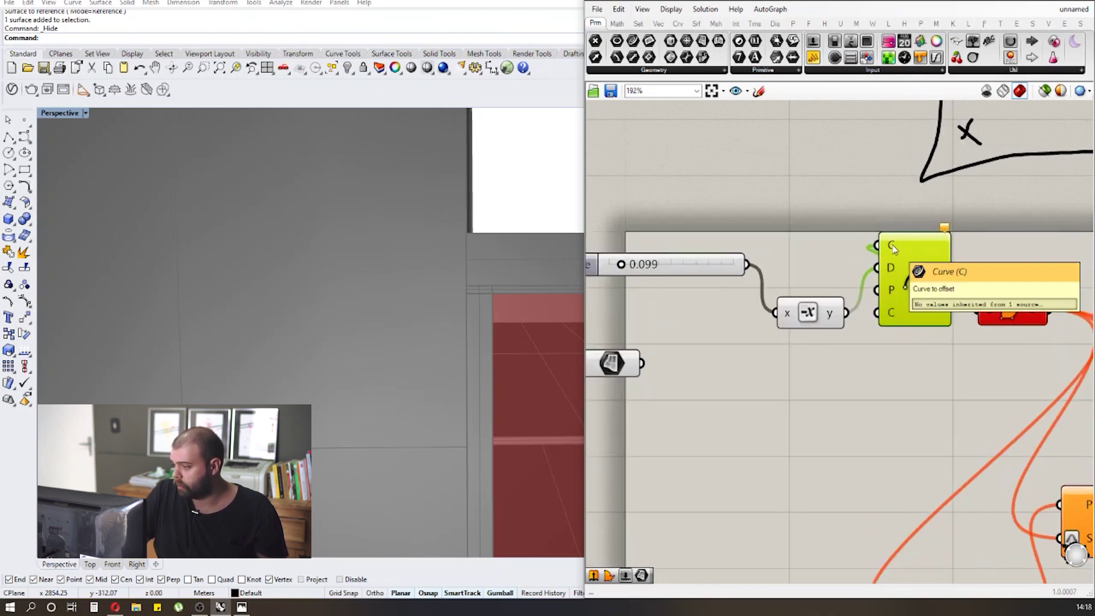
right_click_drag(722, 349, 763, 333)
left_click(656, 352)
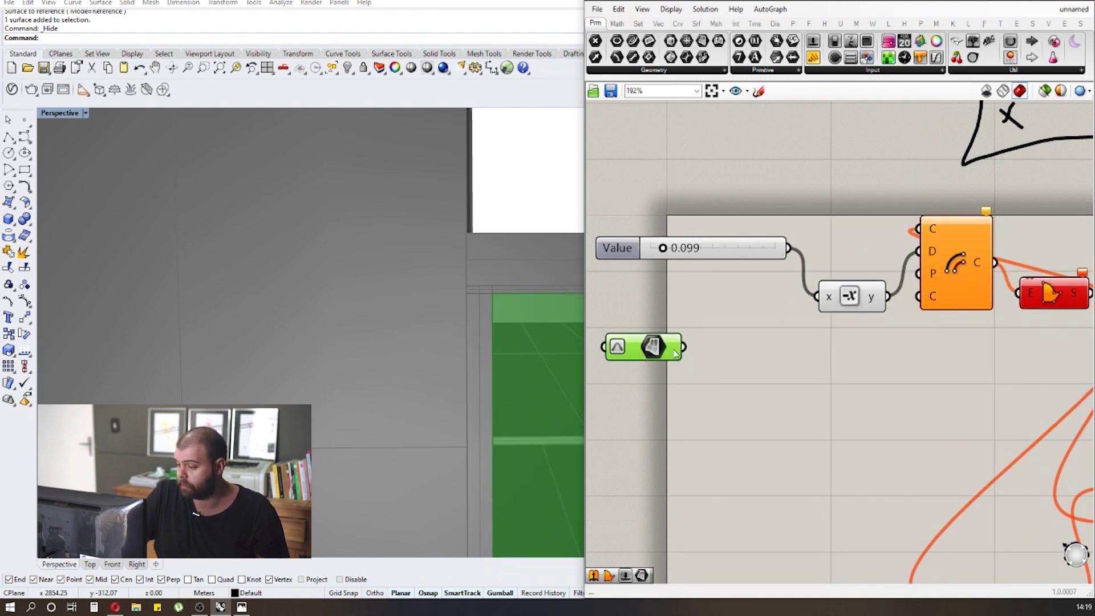
scroll(415, 296, "down", 5)
scroll(414, 295, "up", 5)
left_click_drag(683, 347, 918, 228)
scroll(707, 177, "down", 2)
left_click(724, 391)
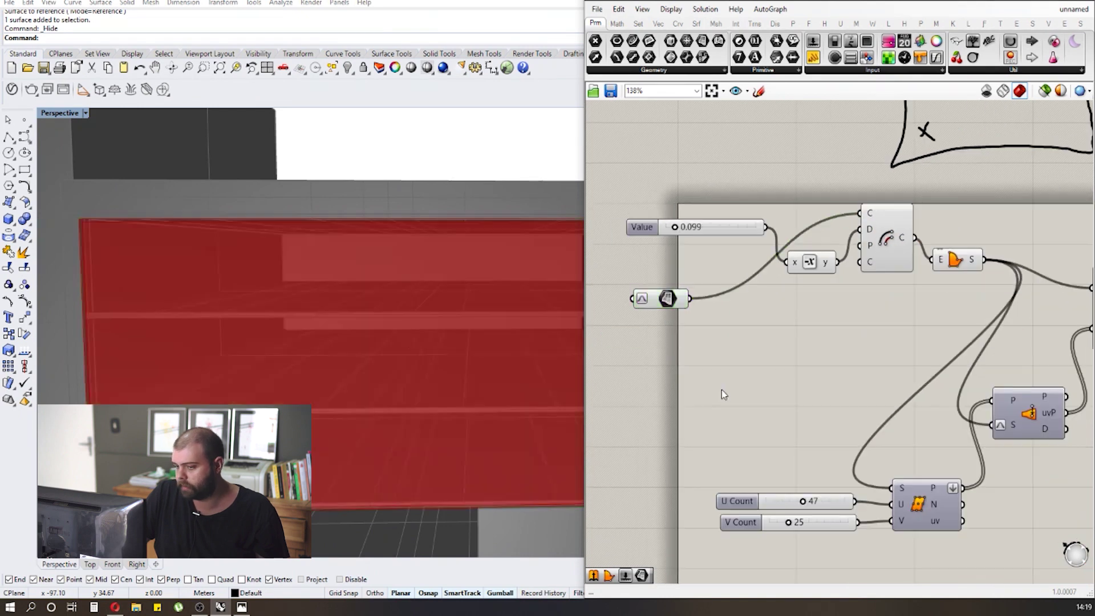
Shift the slider, Negate and Offset group down-left and place the Value slider below the surface input.
scroll(855, 262, "down", 1)
scroll(839, 288, "down", 2)
left_click_drag(802, 305, 701, 226)
left_click_drag(810, 248, 771, 284)
left_click(723, 264)
scroll(663, 286, "up", 3)
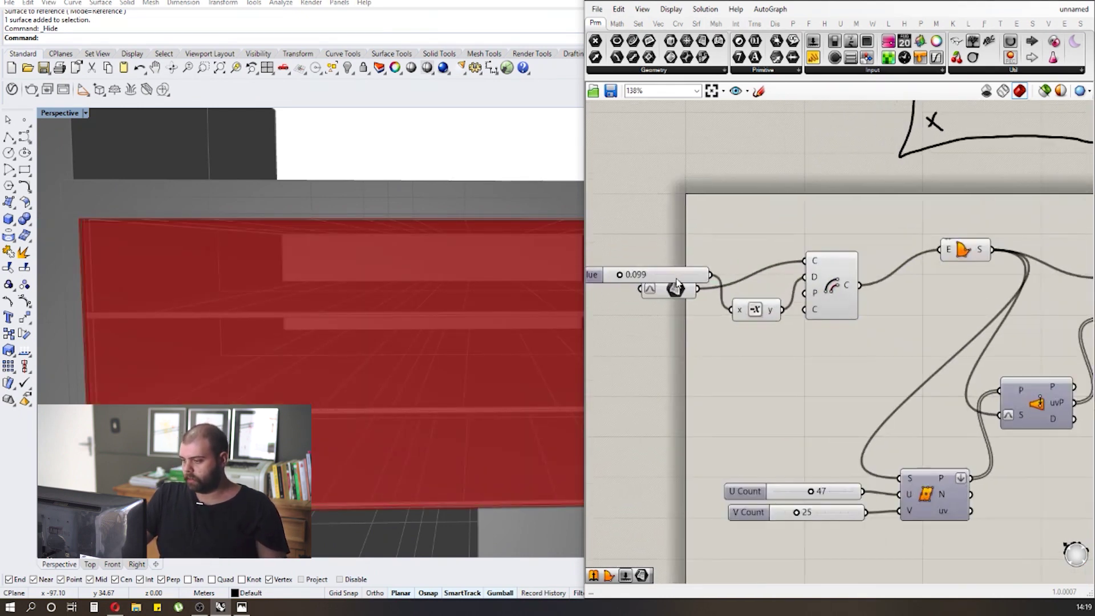
left_click_drag(680, 278, 705, 337)
left_click(694, 223)
scroll(675, 288, "down", 3)
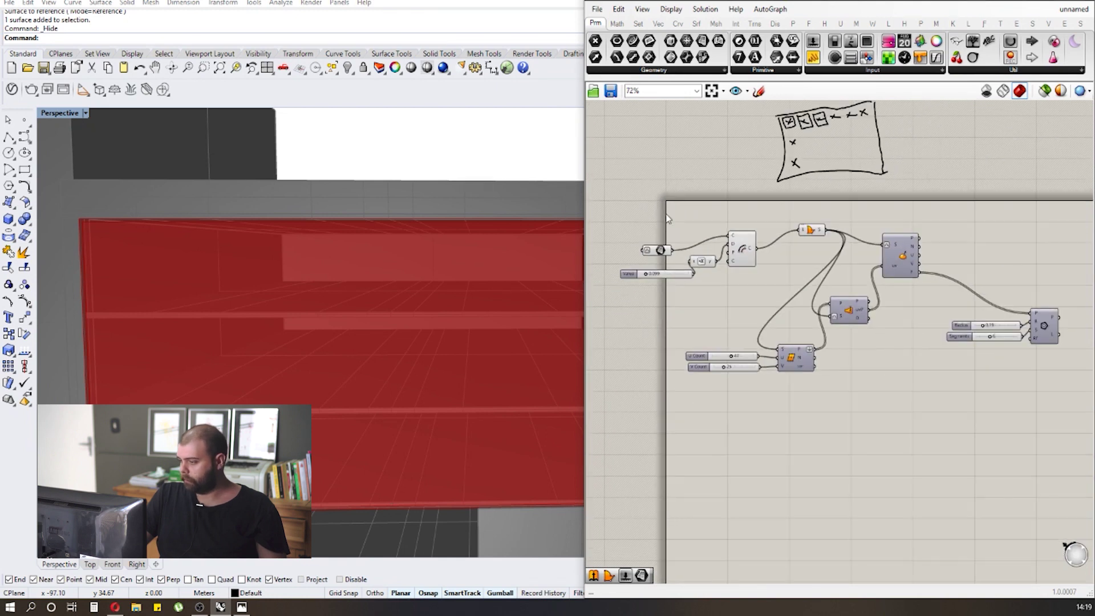
scroll(1026, 329, "up", 4)
left_click(1026, 329)
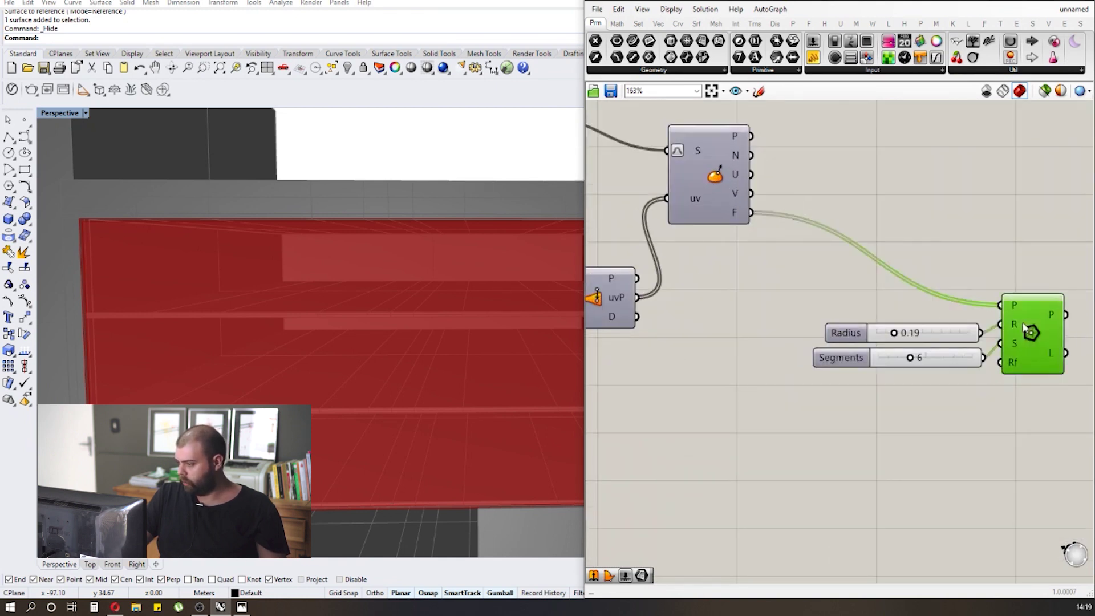
middle_click(773, 303)
left_click(794, 277)
left_click(819, 162)
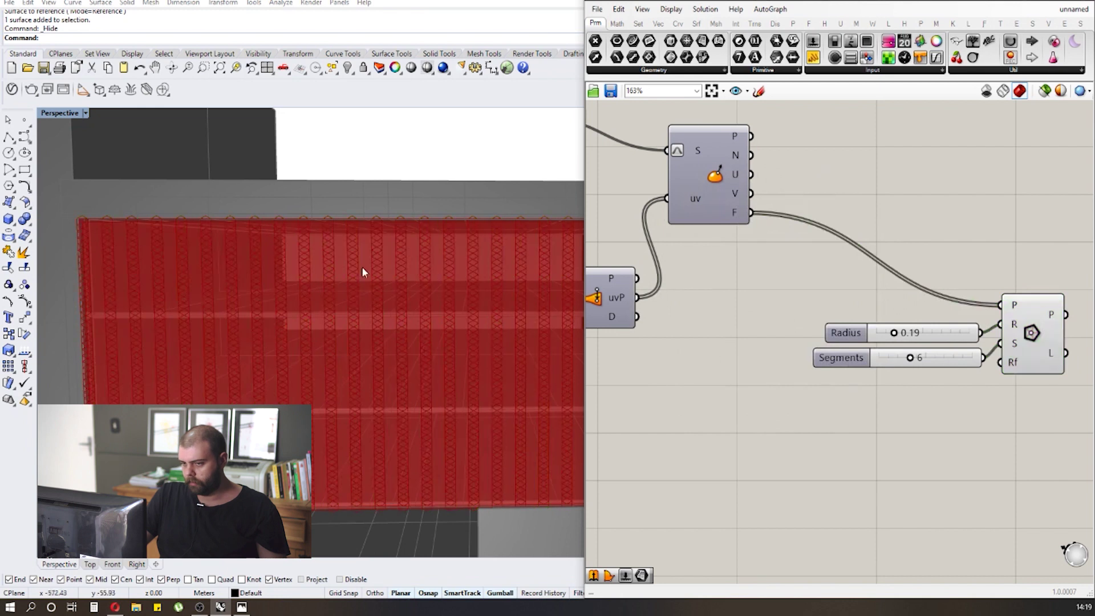
scroll(241, 218, "down", 3)
right_click_drag(240, 218, 418, 233)
scroll(419, 232, "up", 5)
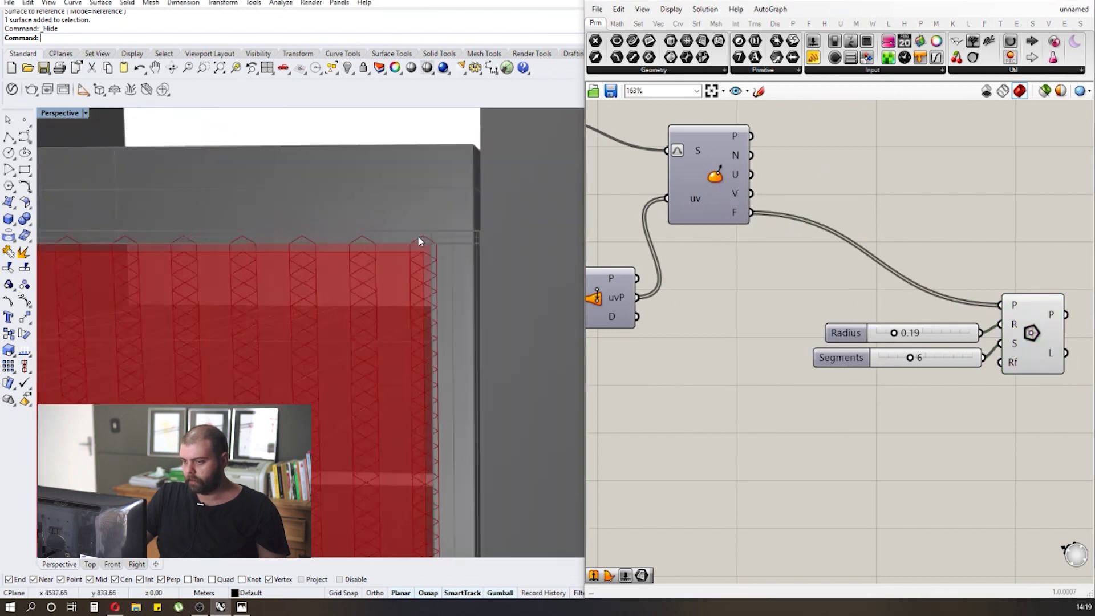
scroll(419, 237, "up", 2)
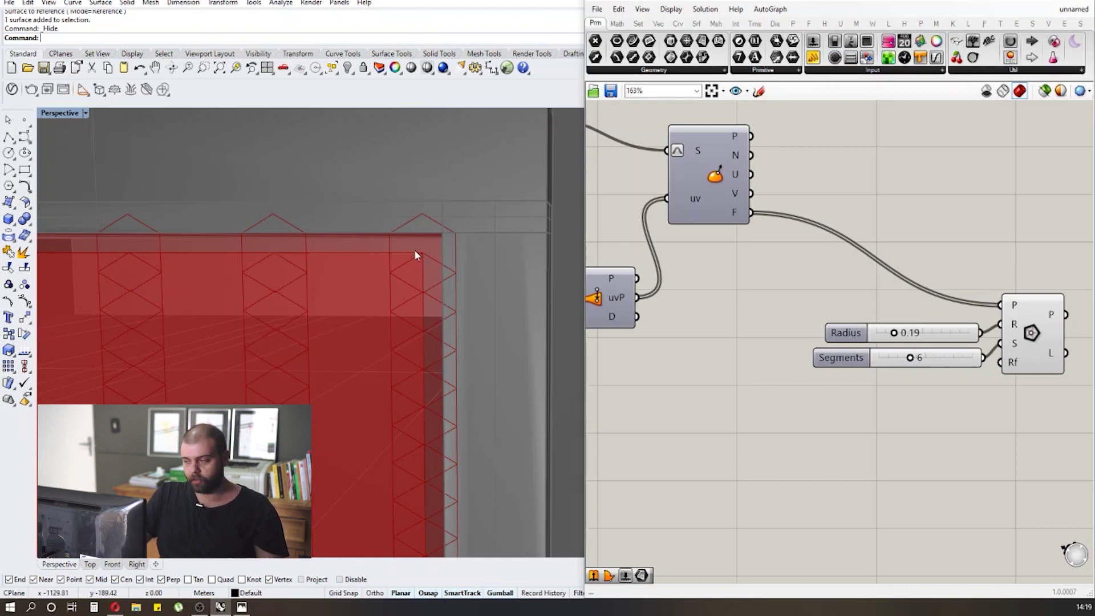
scroll(991, 284, "down", 5)
scroll(1014, 306, "up", 6)
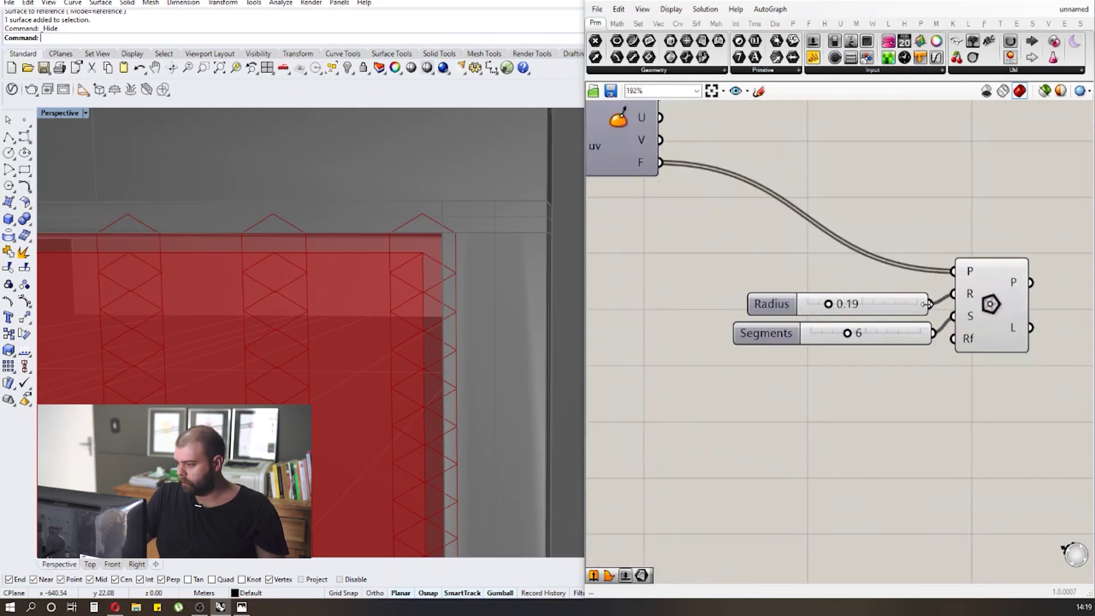
left_click_drag(829, 306, 814, 308)
scroll(814, 308, "down", 4)
scroll(783, 269, "up", 3)
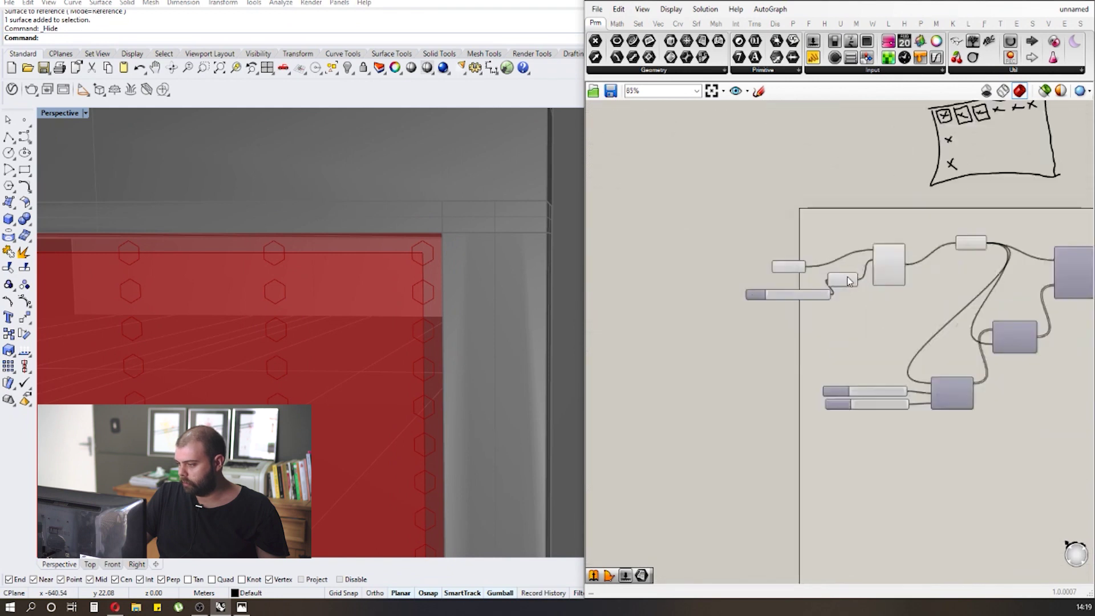
left_click(783, 268)
scroll(648, 264, "down", 3)
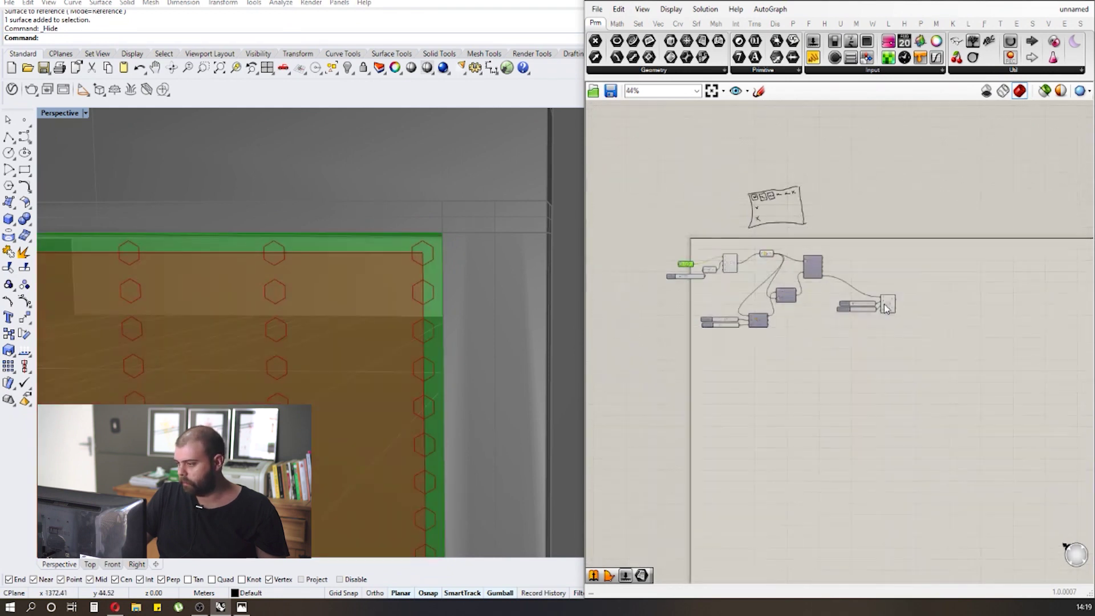
scroll(781, 320, "up", 4)
scroll(781, 321, "down", 2)
scroll(527, 241, "down", 5)
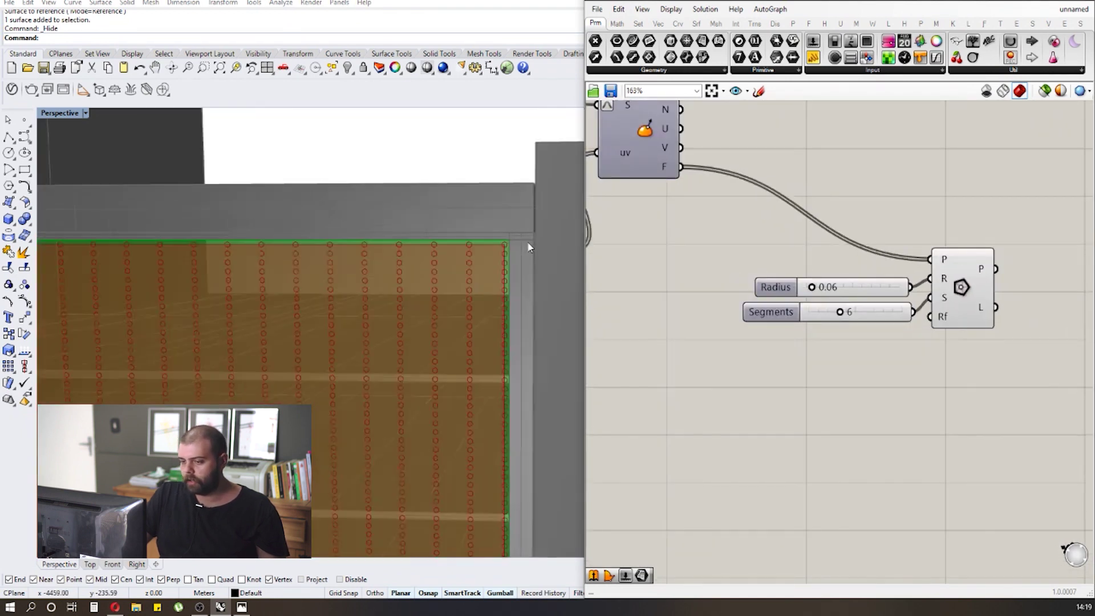
scroll(481, 260, "up", 3)
scroll(827, 308, "down", 4)
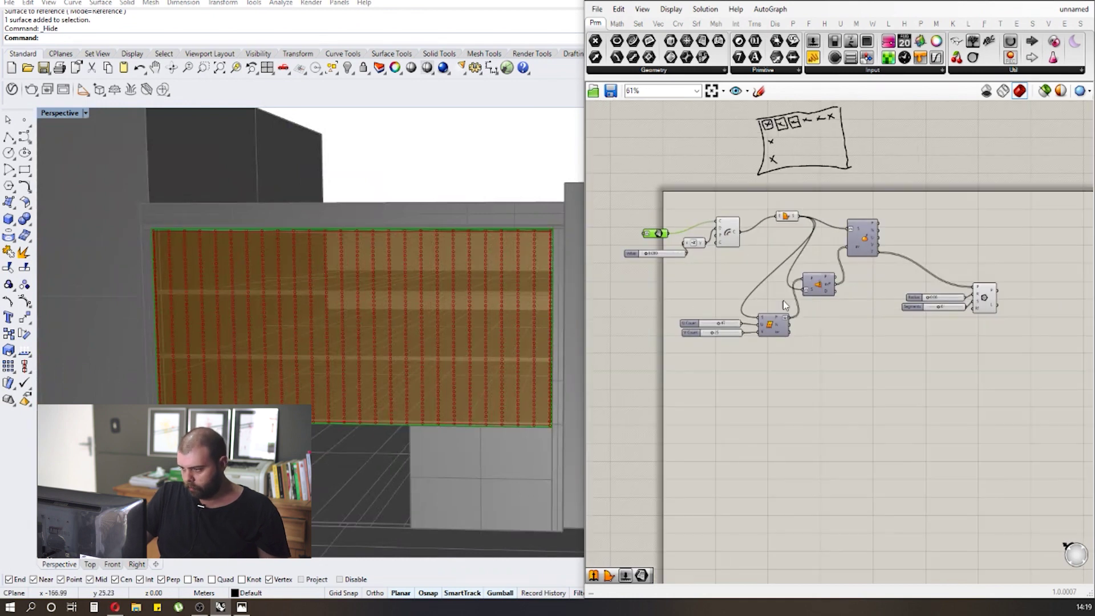
scroll(721, 348, "up", 6)
mouse_move(717, 349)
left_mouse_down()
mouse_move(741, 349)
mouse_move(706, 349)
mouse_move(726, 349)
left_mouse_up()
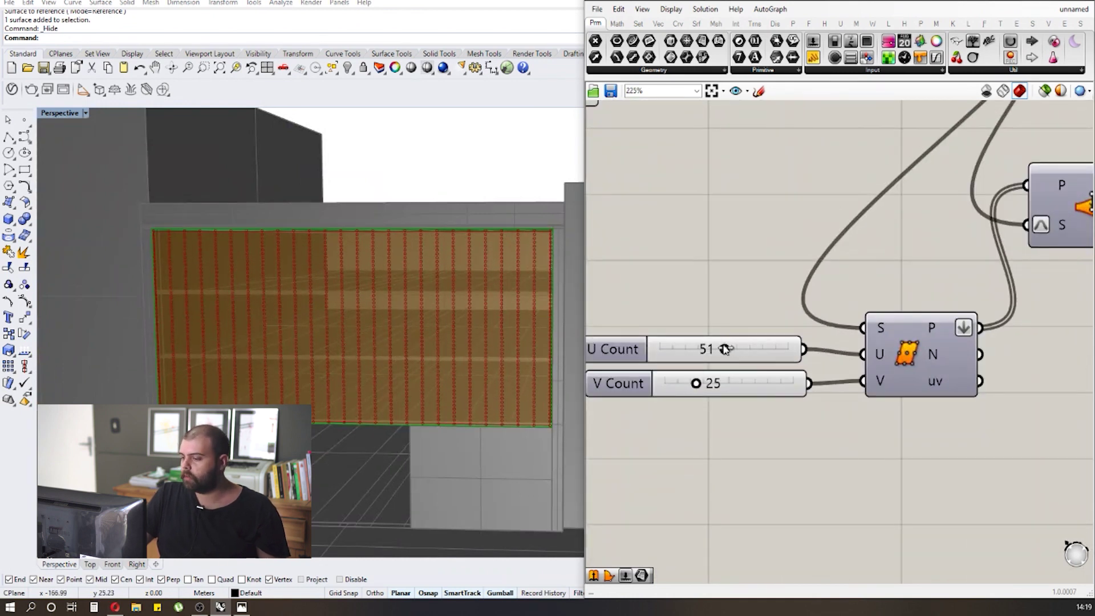
left_click_drag(697, 384, 759, 384)
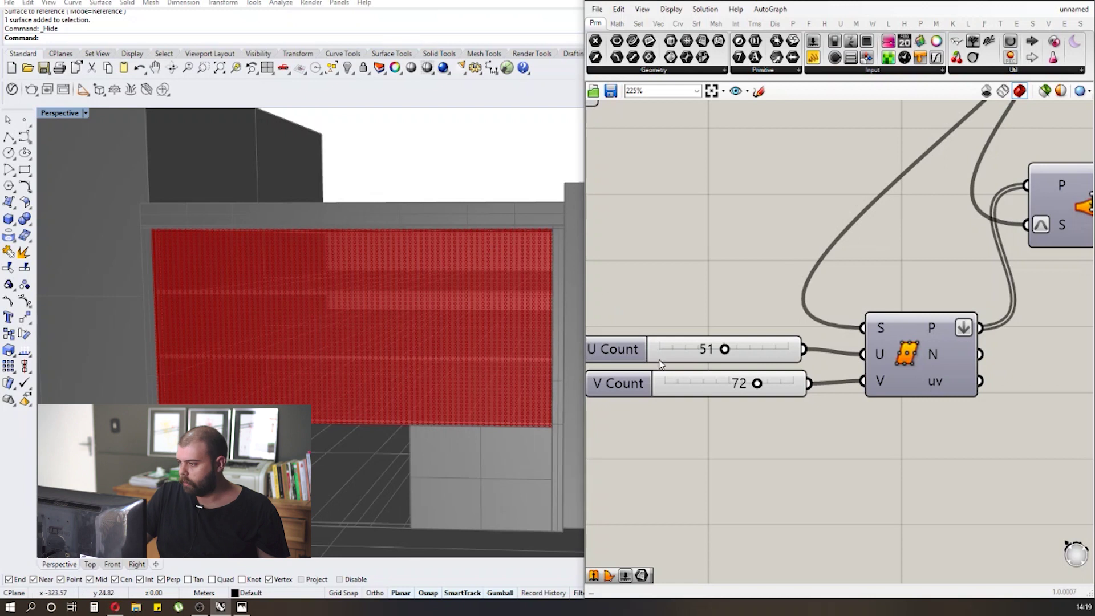
scroll(682, 319, "down", 4)
scroll(797, 210, "up", 4)
left_click_drag(797, 210, 757, 276)
left_click(756, 237)
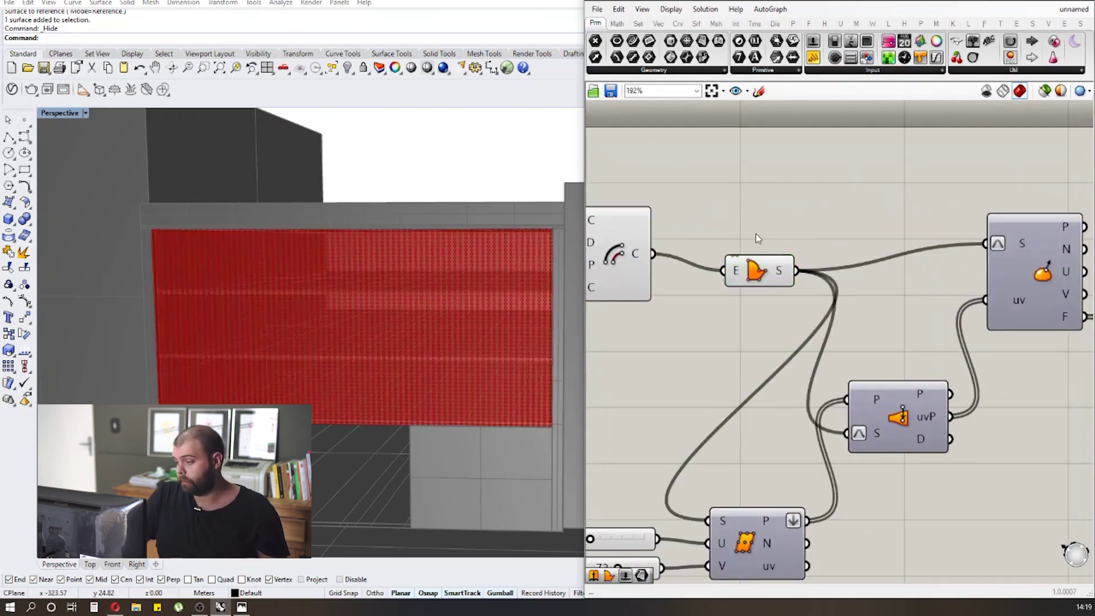
left_click(758, 268)
middle_click(763, 261)
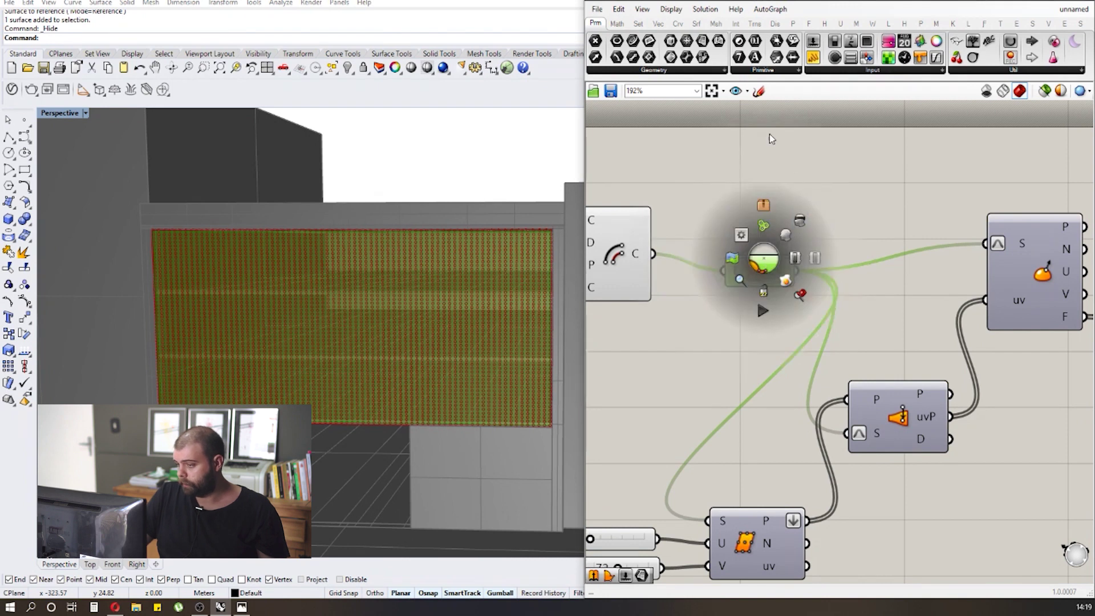
left_click(800, 220)
scroll(349, 229, "up", 5)
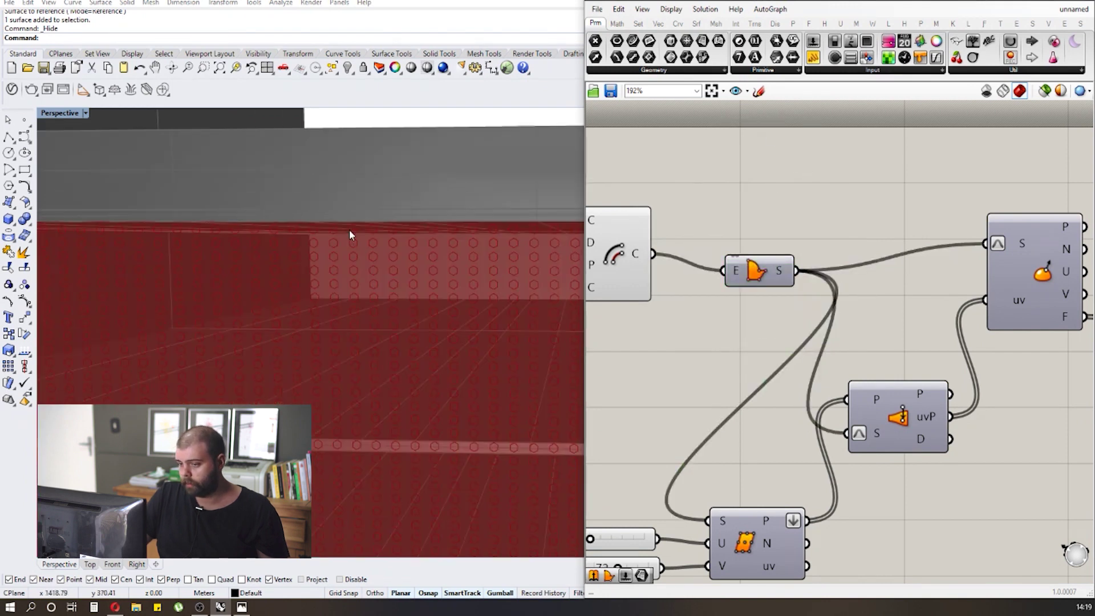
scroll(873, 242, "down", 4)
left_click(634, 249)
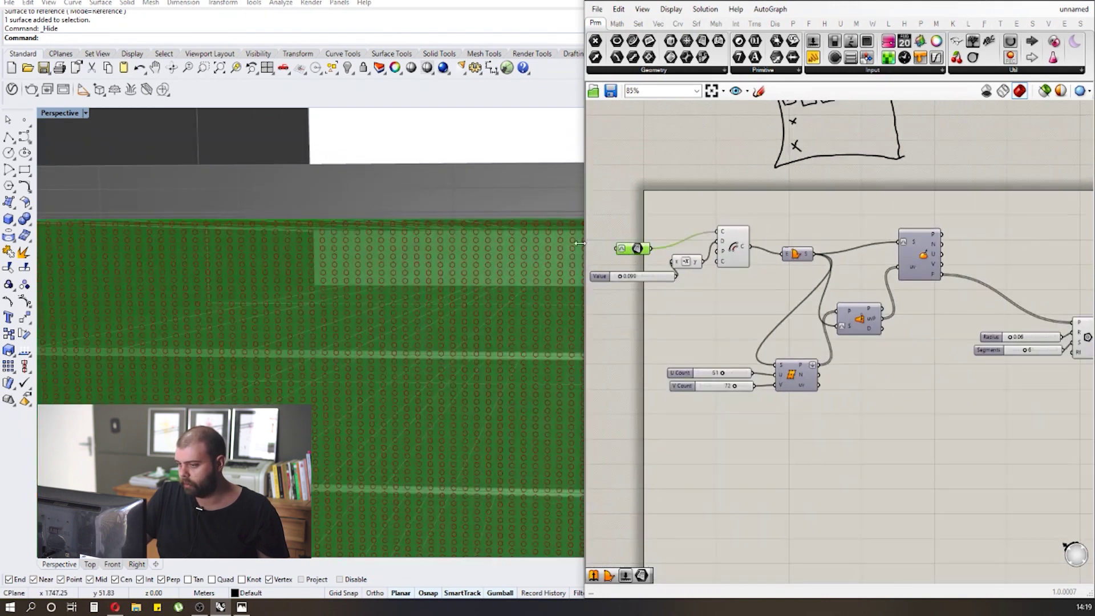
left_click(735, 246)
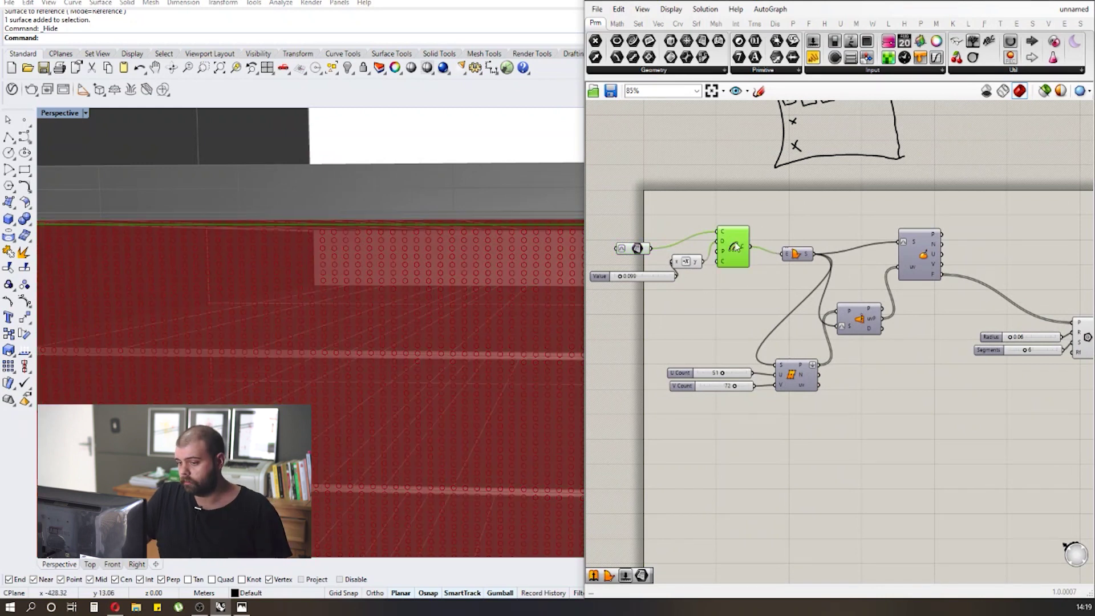
middle_click(736, 247)
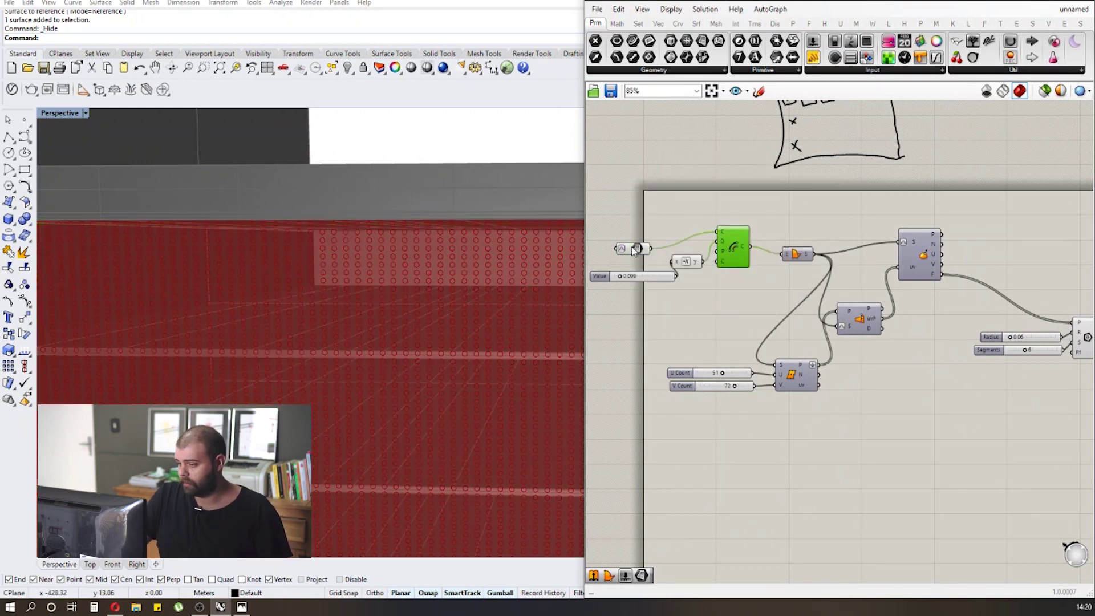
left_click(634, 249)
scroll(387, 211, "down", 3)
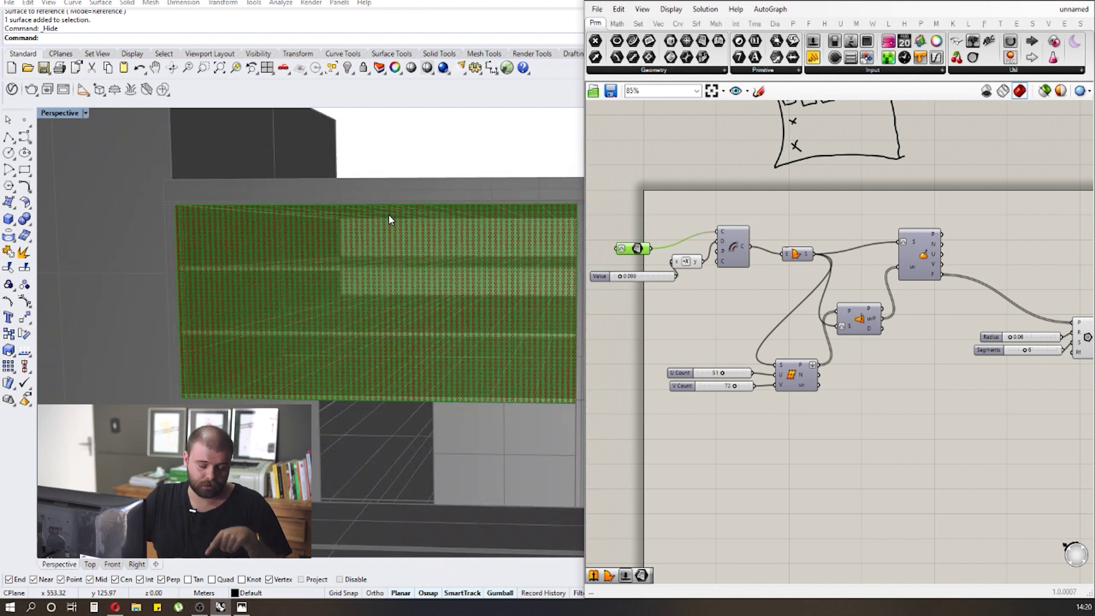
scroll(284, 228, "down", 3)
mouse_move(286, 230)
right_mouse_down()
mouse_move(316, 234)
mouse_move(311, 244)
mouse_move(280, 236)
right_mouse_up()
scroll(272, 224, "up", 2)
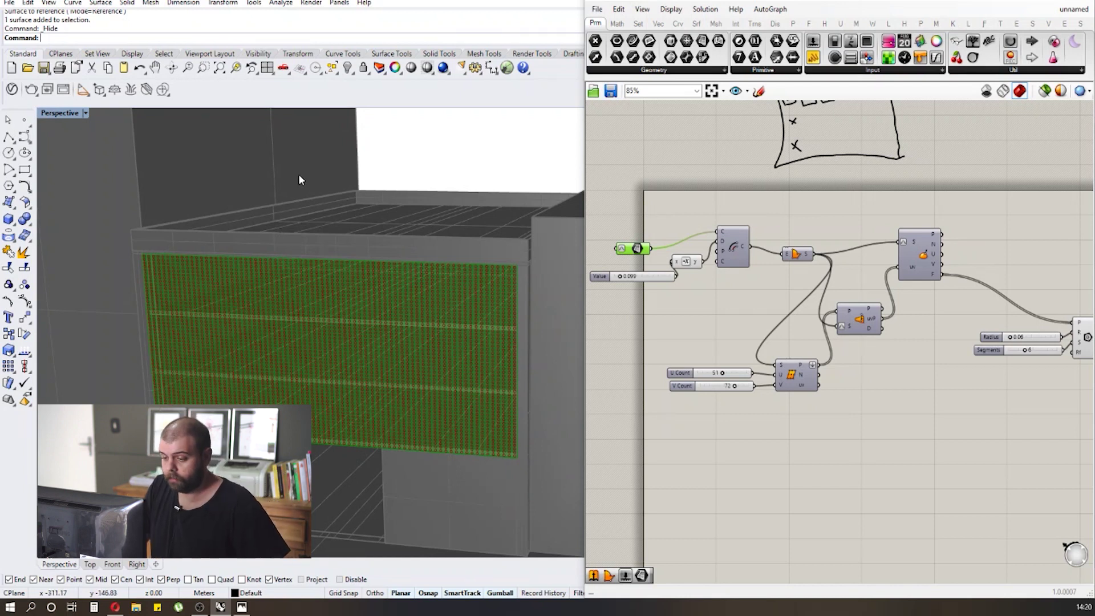
scroll(367, 172, "down", 3)
right_click_drag(385, 198, 381, 224)
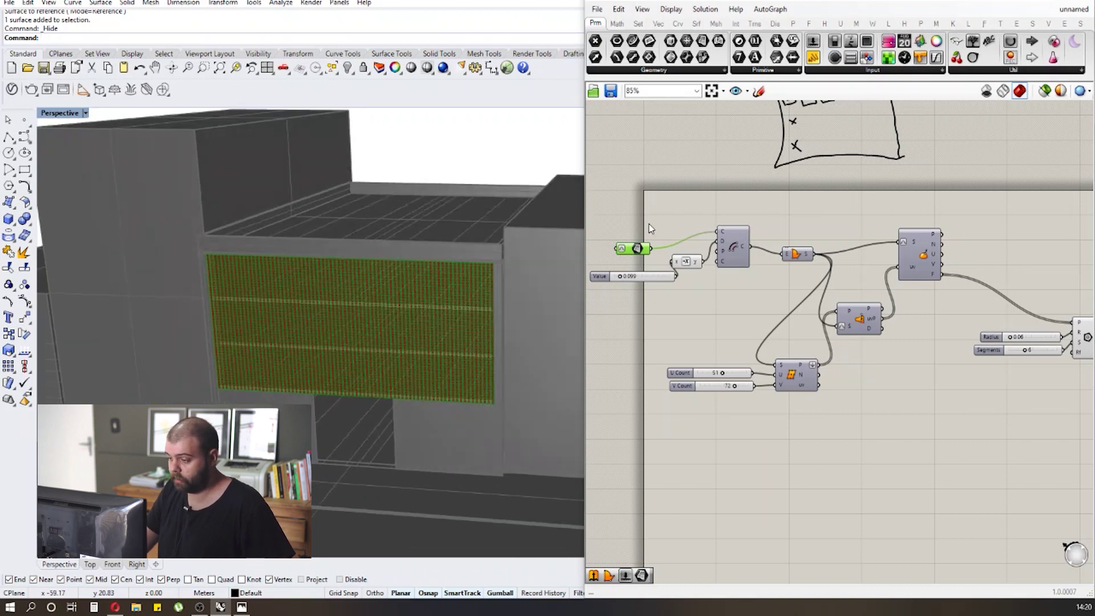
scroll(633, 198, "down", 1)
scroll(633, 198, "down", 2)
scroll(964, 255, "up", 4)
left_click(966, 255)
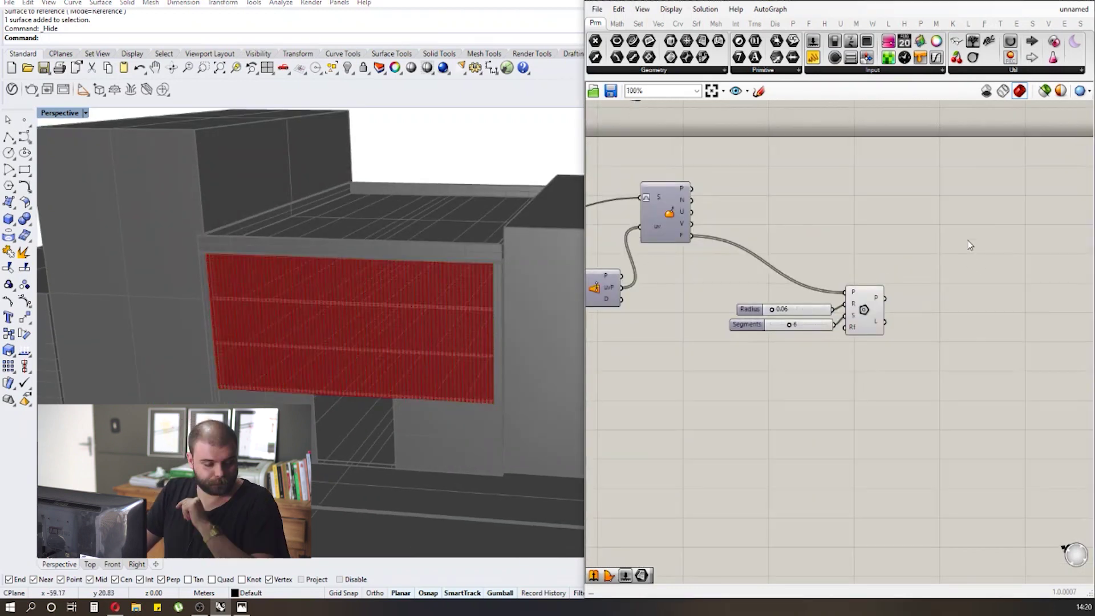
Search 'split surf' in the canvas component search and add Surface Split beside the polygon component.
double_click(946, 278)
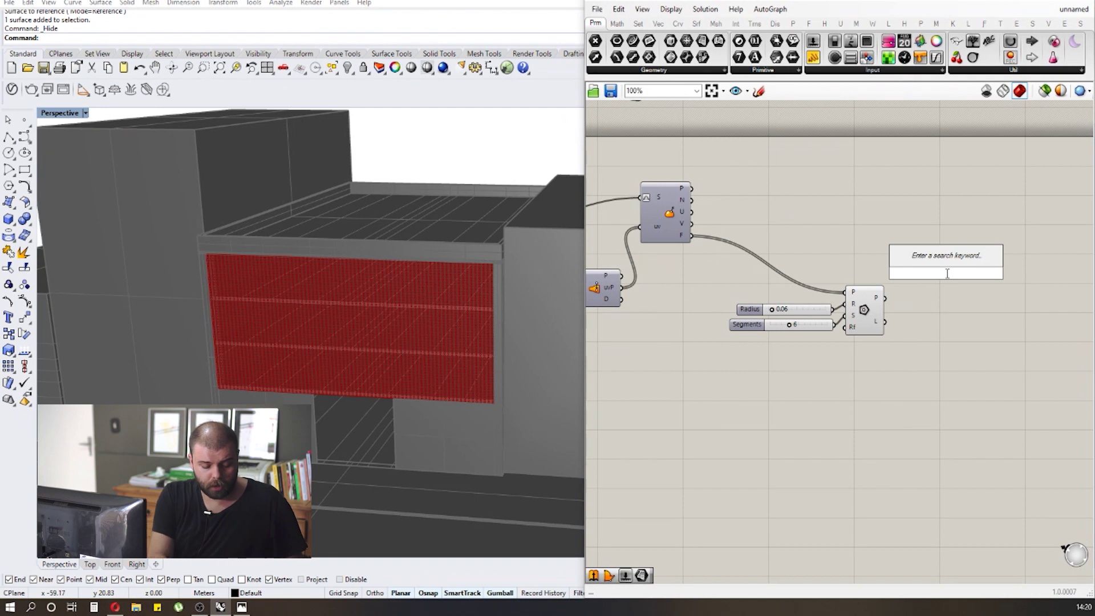
type("surface")
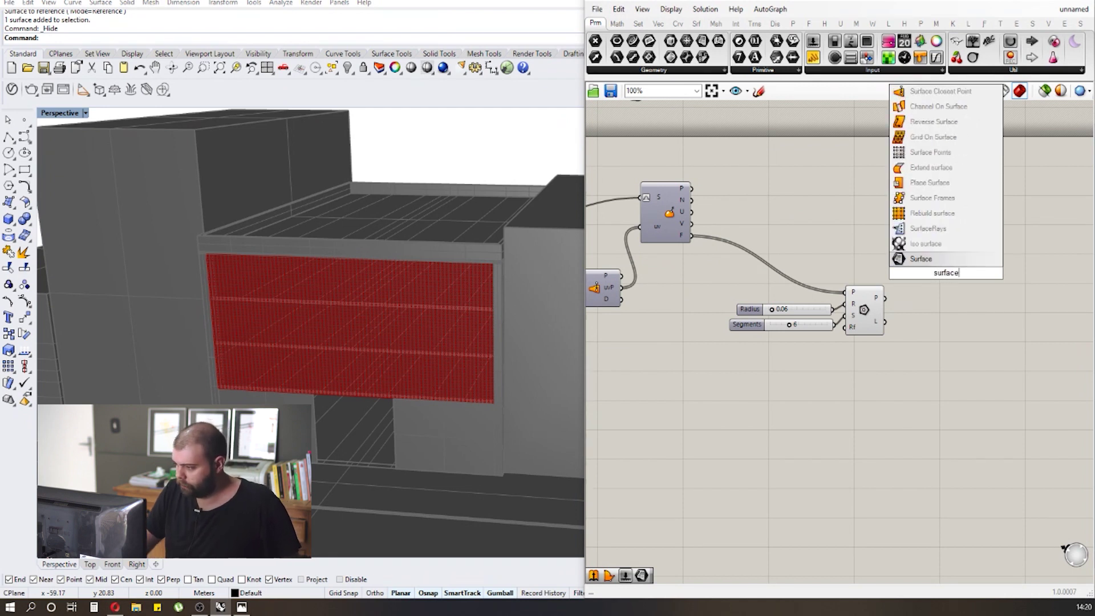
type(" split")
key("BackSpace")
key("BackSpace")
key("BackSpace")
key("BackSpace")
key("BackSpace")
key("BackSpace")
key("BackSpace")
key("BackSpace")
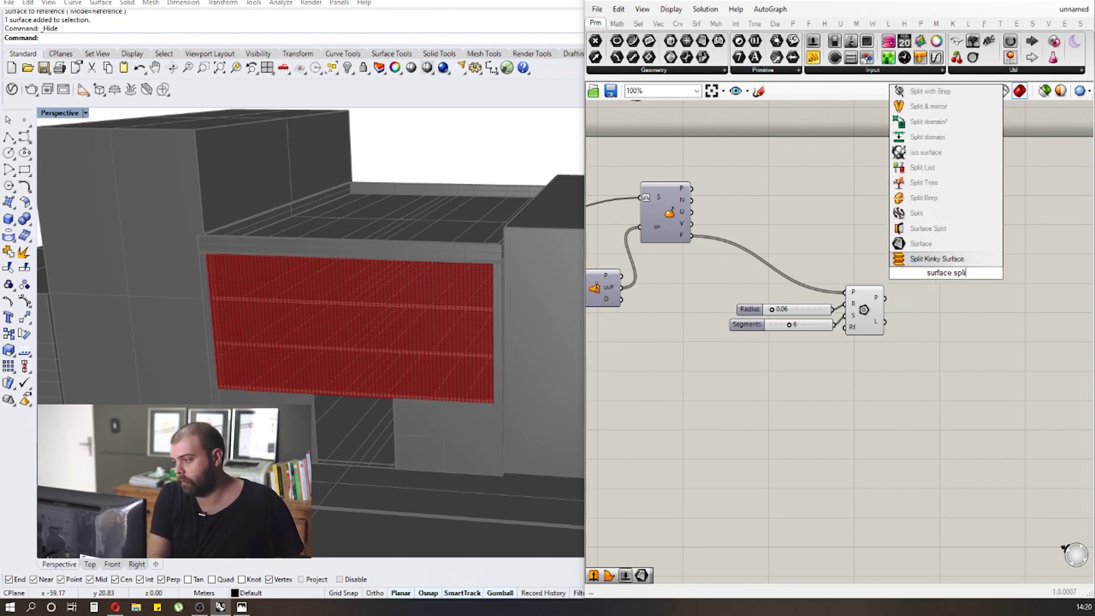
key("BackSpace")
key("BackSpace")
key("BackSpace")
key("BackSpace")
key("BackSpace")
type("split surf")
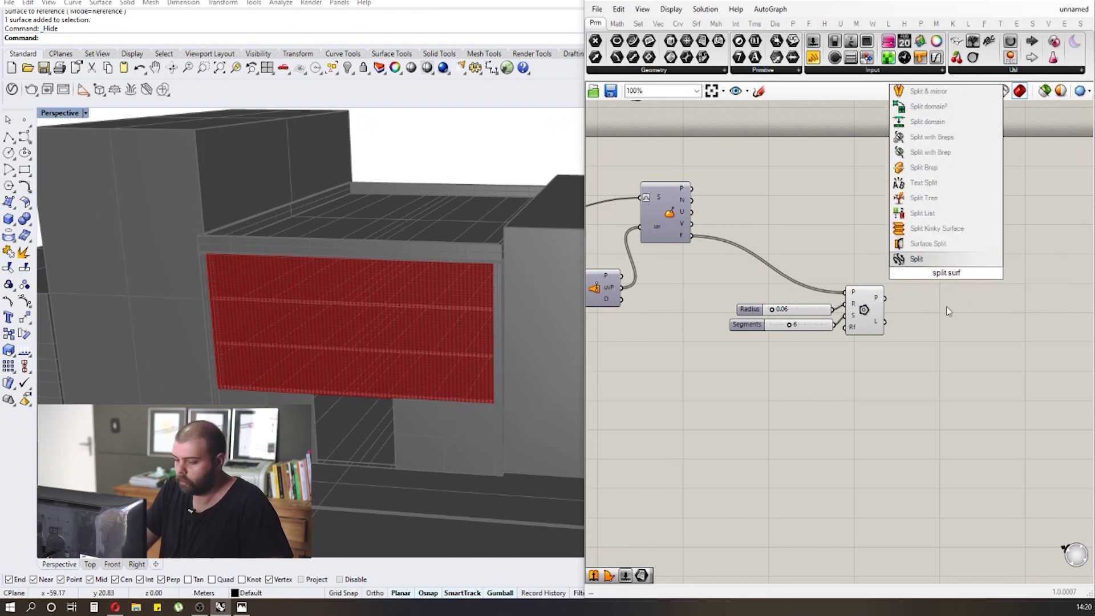
key("BackSpace")
key("BackSpace")
key("BackSpace")
key("BackSpace")
key("BackSpace")
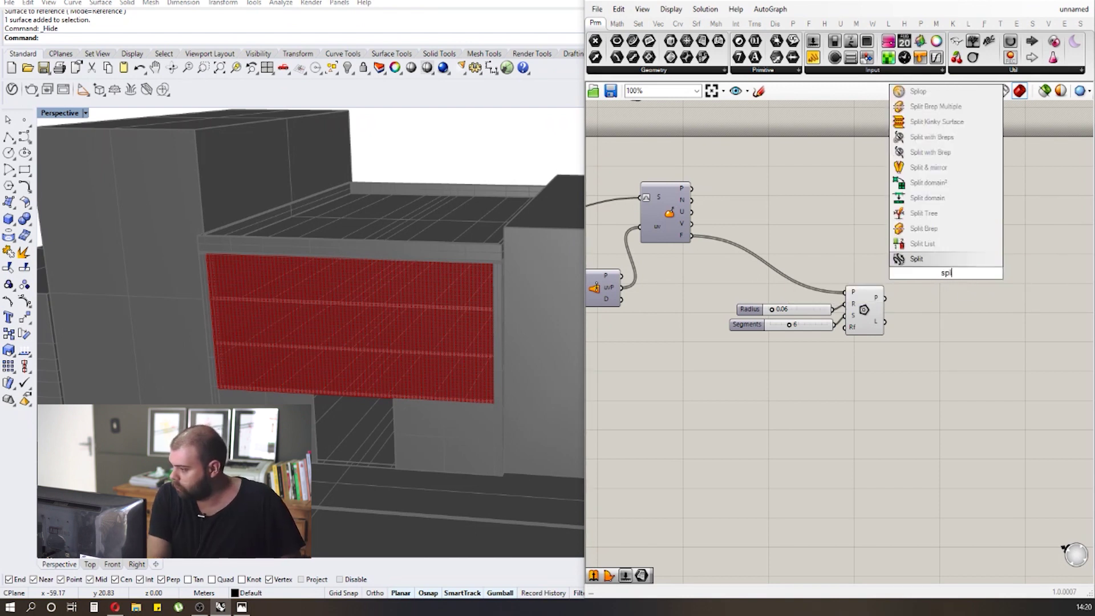
key("BackSpace")
key("BackSpace")
key("BackSpace")
key("BackSpace")
key("BackSpace")
type("sur")
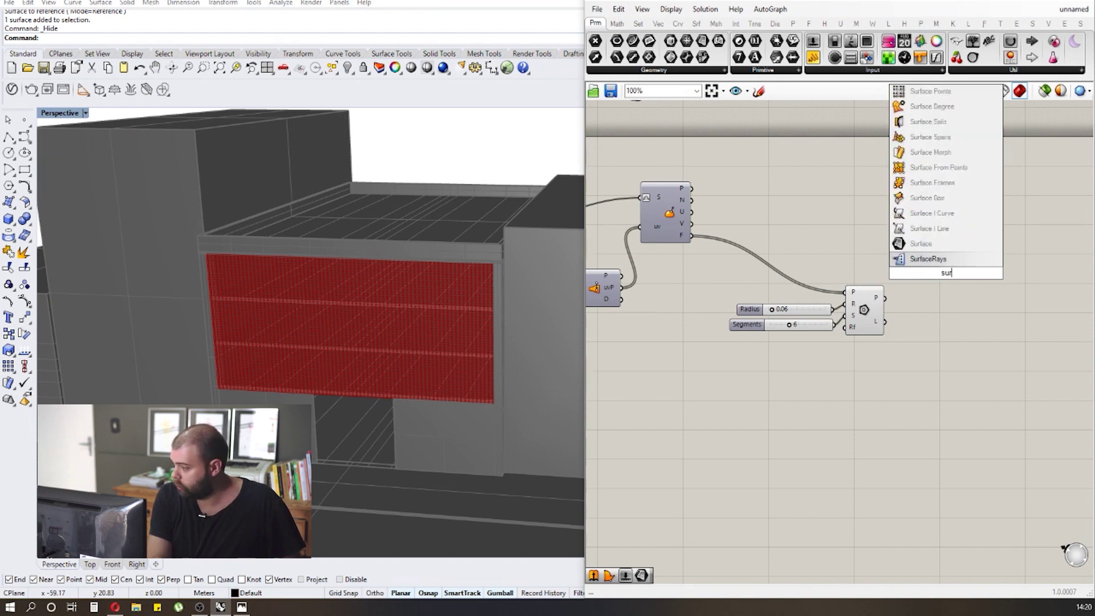
type("face split")
key("BackSpace")
key("BackSpace")
key("BackSpace")
key("BackSpace")
key("BackSpace")
key("BackSpace")
key("BackSpace")
key("BackSpace")
key("BackSpace")
key("BackSpace")
key("BackSpace")
key("BackSpace")
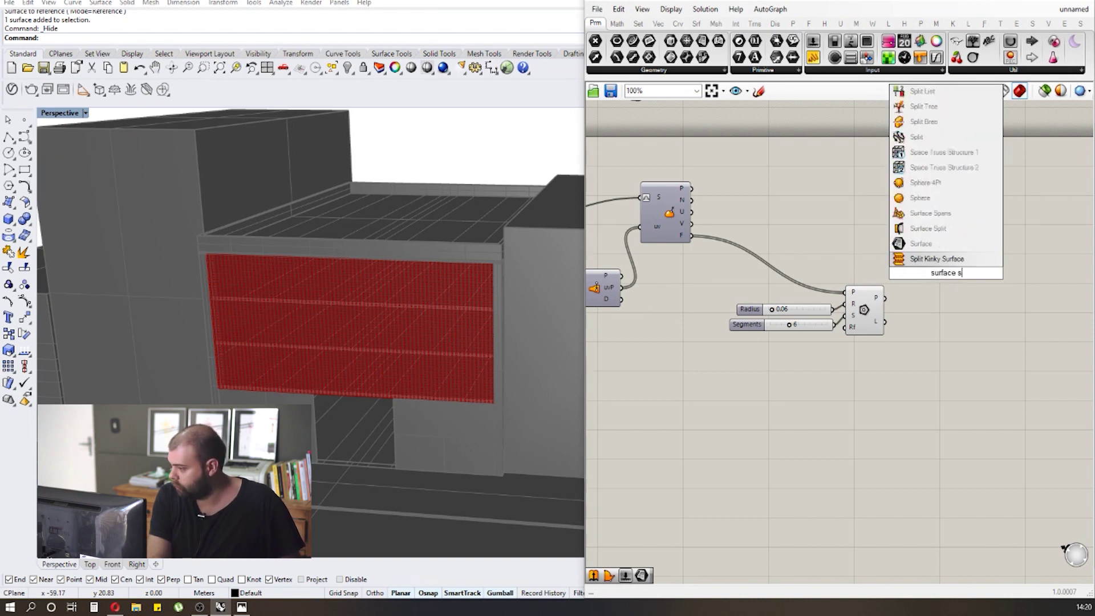
type("plit surf")
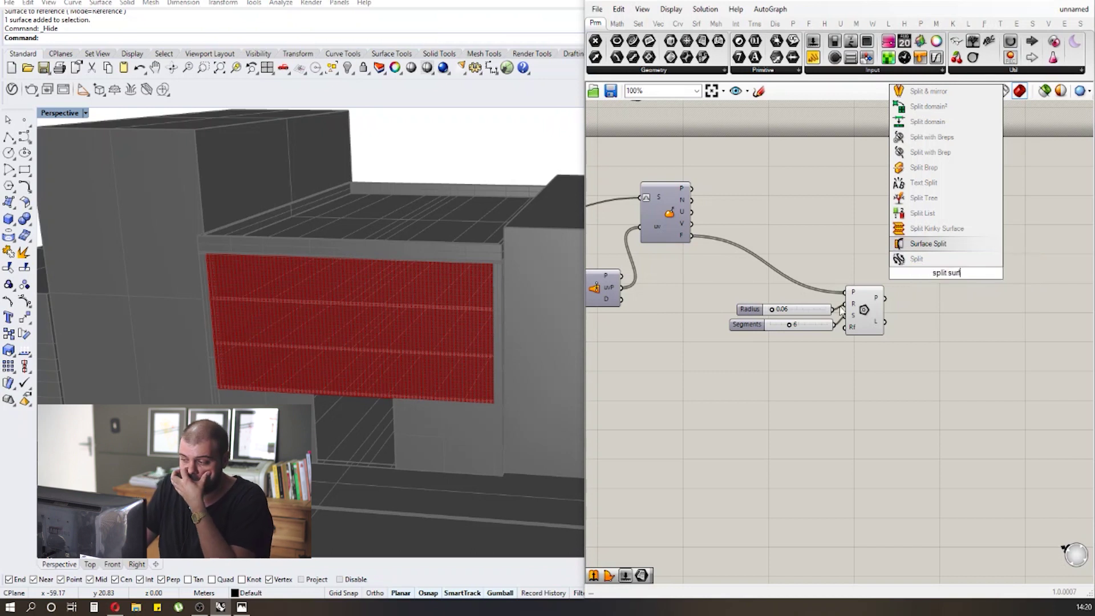
left_click(919, 248)
scroll(947, 248, "up", 2)
Place Surface Split and wire the facade Surface parameter into its S input.
left_click(947, 302)
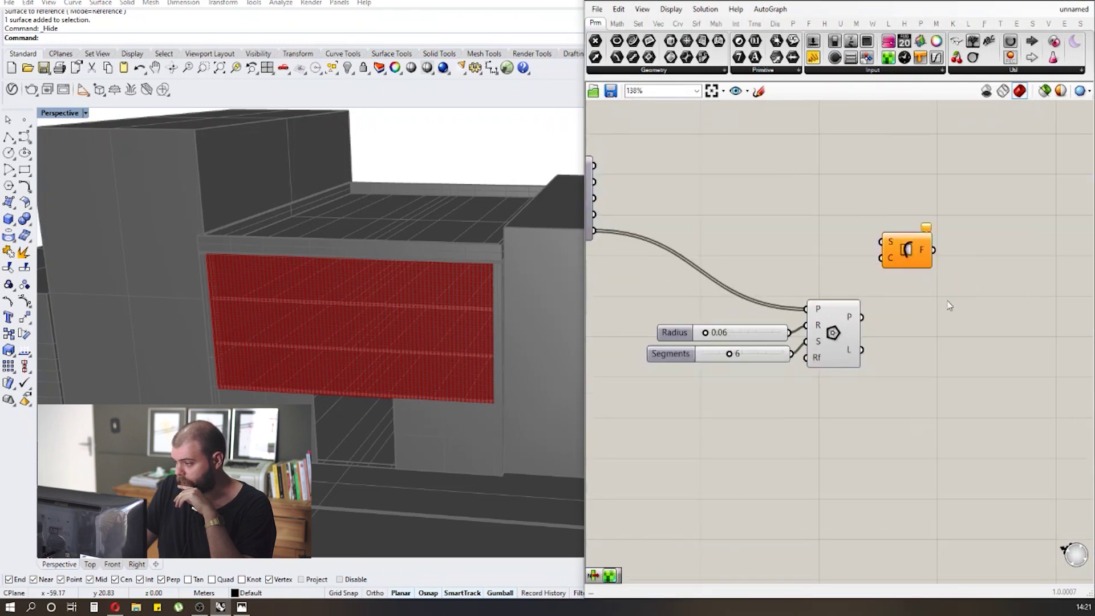
scroll(946, 291, "up", 3)
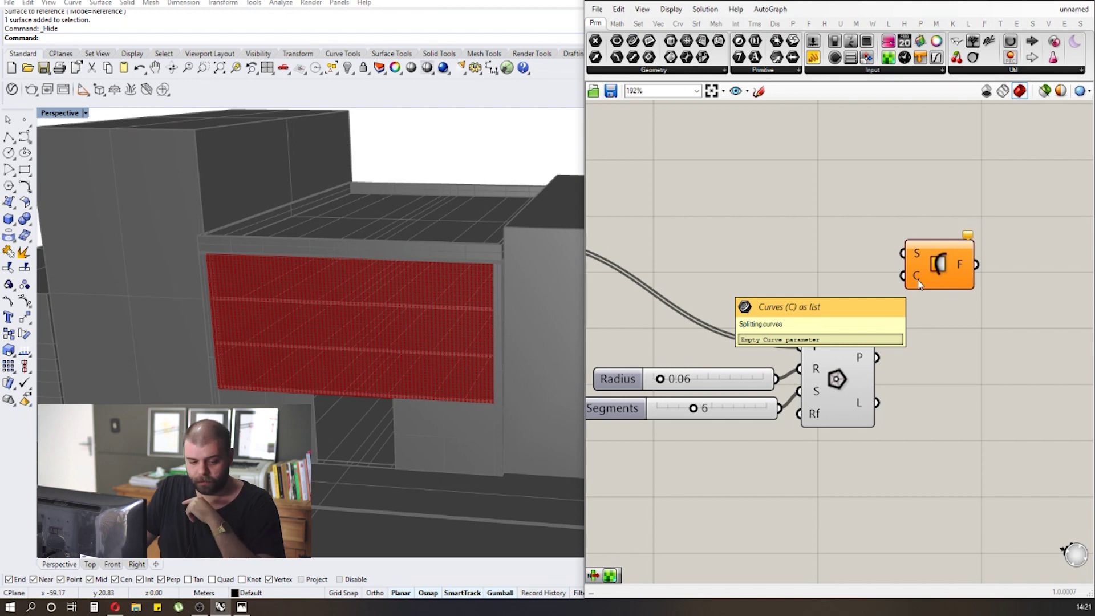
scroll(919, 279, "down", 10)
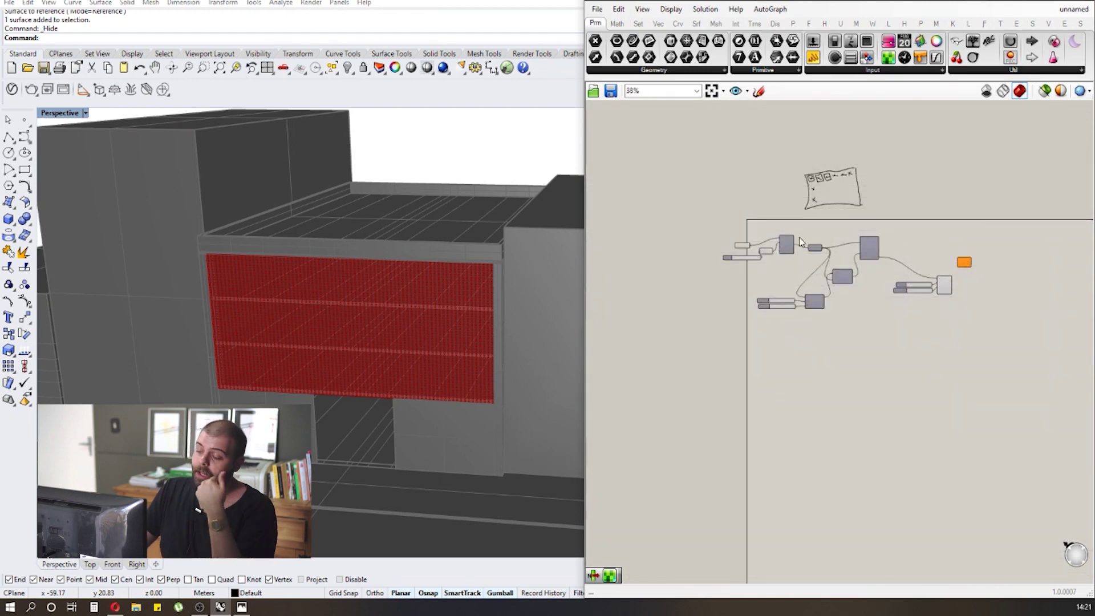
scroll(742, 252, "up", 9)
left_click(728, 228)
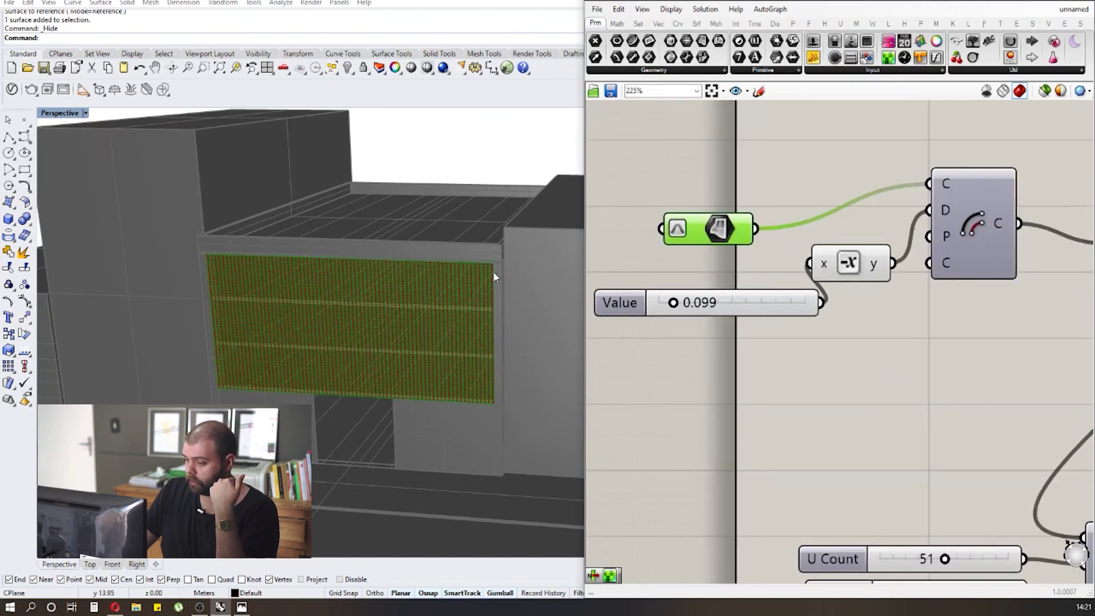
scroll(496, 277, "up", 4)
left_click_drag(756, 229, 927, 299)
scroll(650, 254, "down", 7)
scroll(936, 256, "up", 7)
left_click(924, 351)
scroll(799, 272, "down", 6)
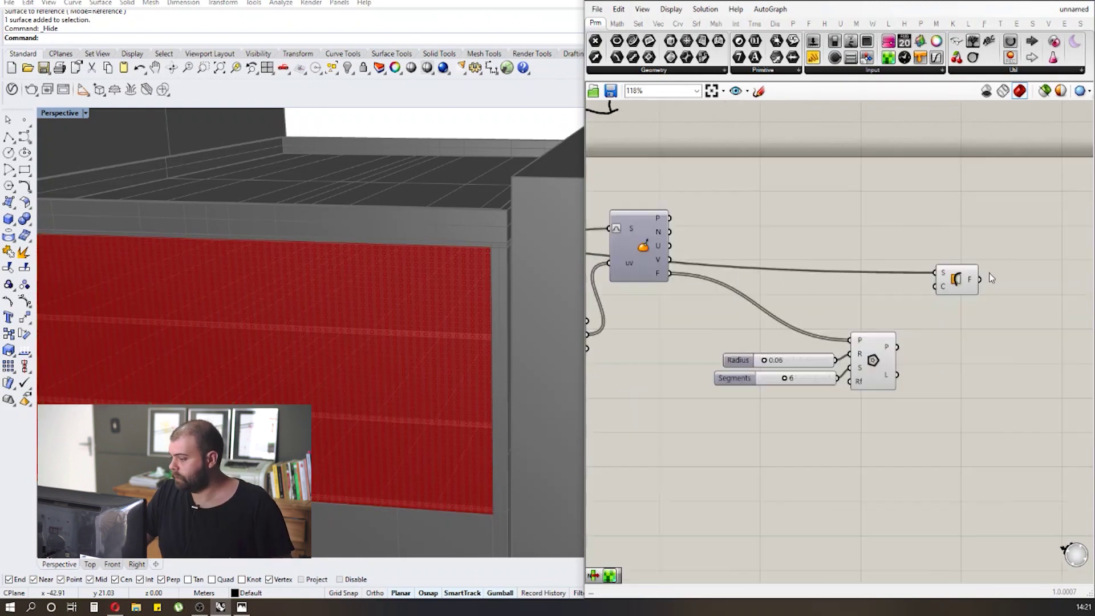
scroll(785, 262, "down", 2)
scroll(929, 275, "up", 7)
left_click_drag(871, 252, 859, 235)
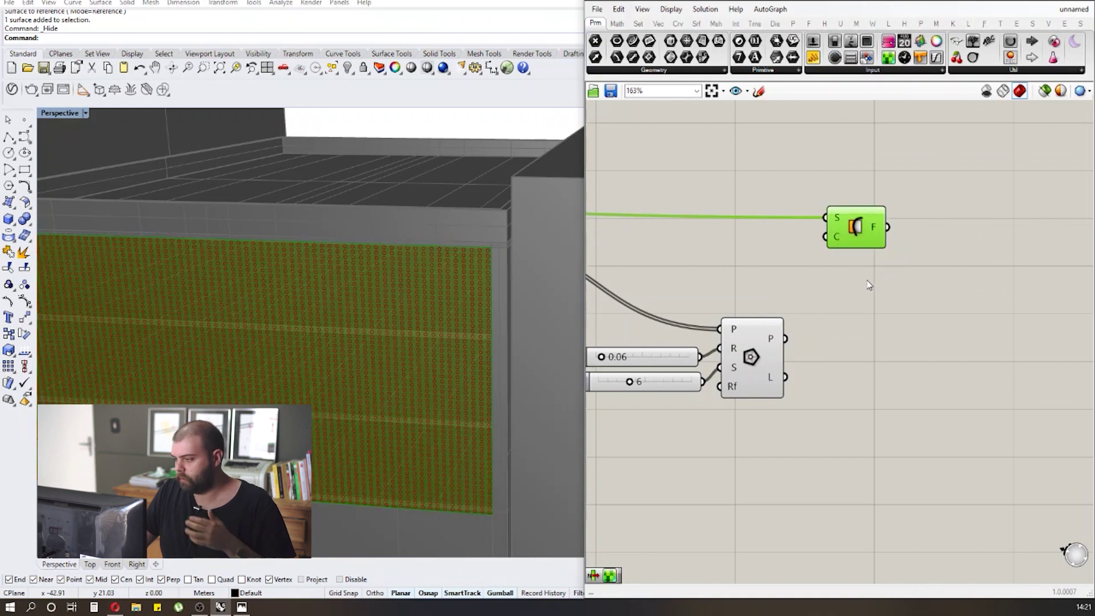
left_click(868, 286)
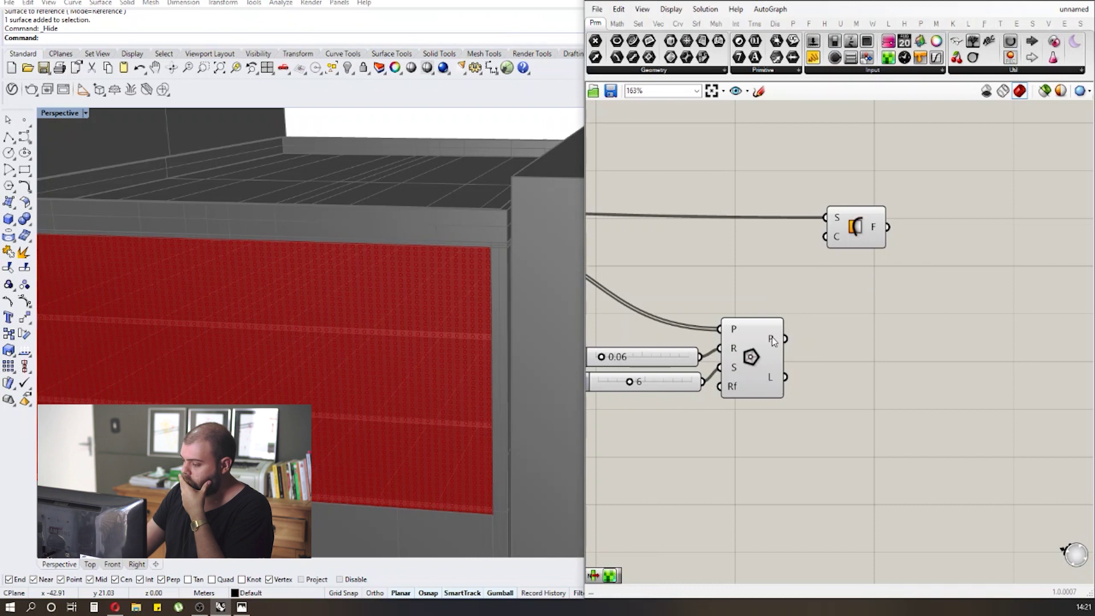
Wire the Polygon's P output into Surface Split's C input as cutting curves.
mouse_move(773, 341)
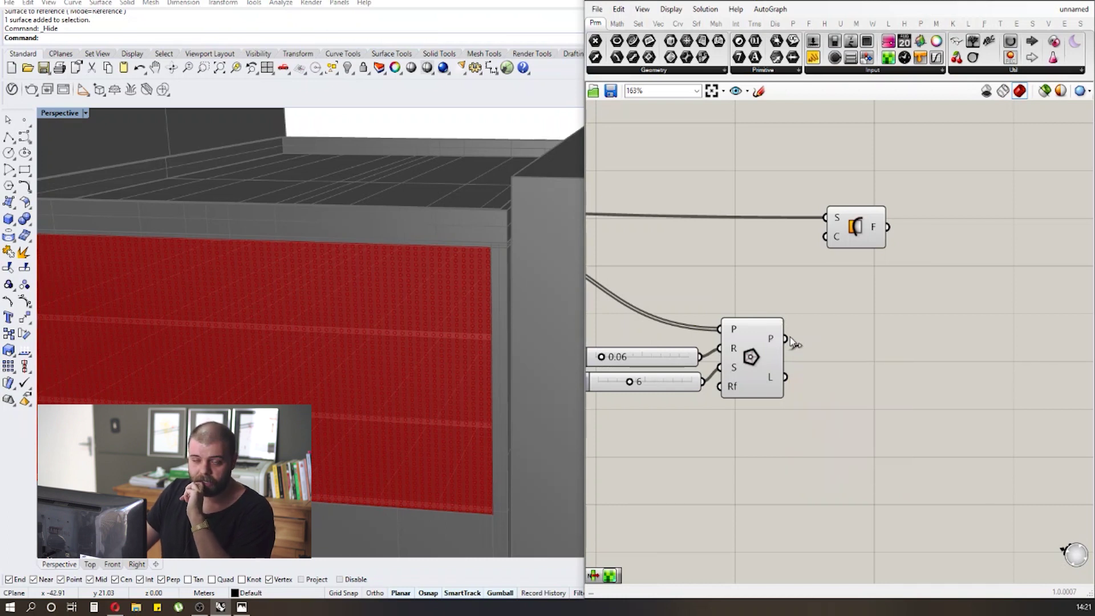
mouse_move(734, 351)
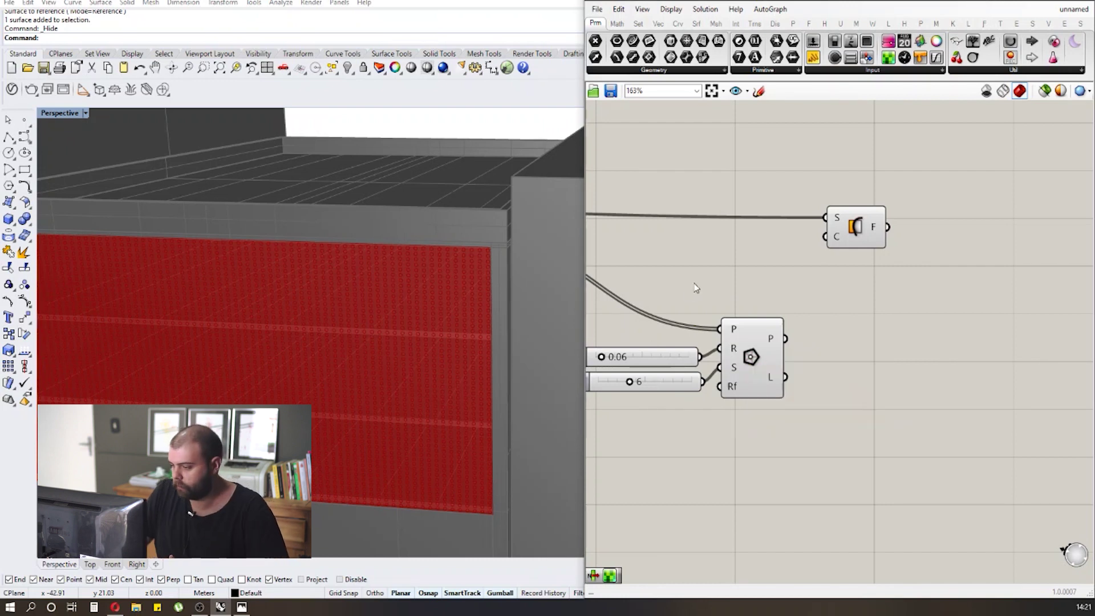
scroll(814, 325, "up", 2)
scroll(502, 262, "up", 2)
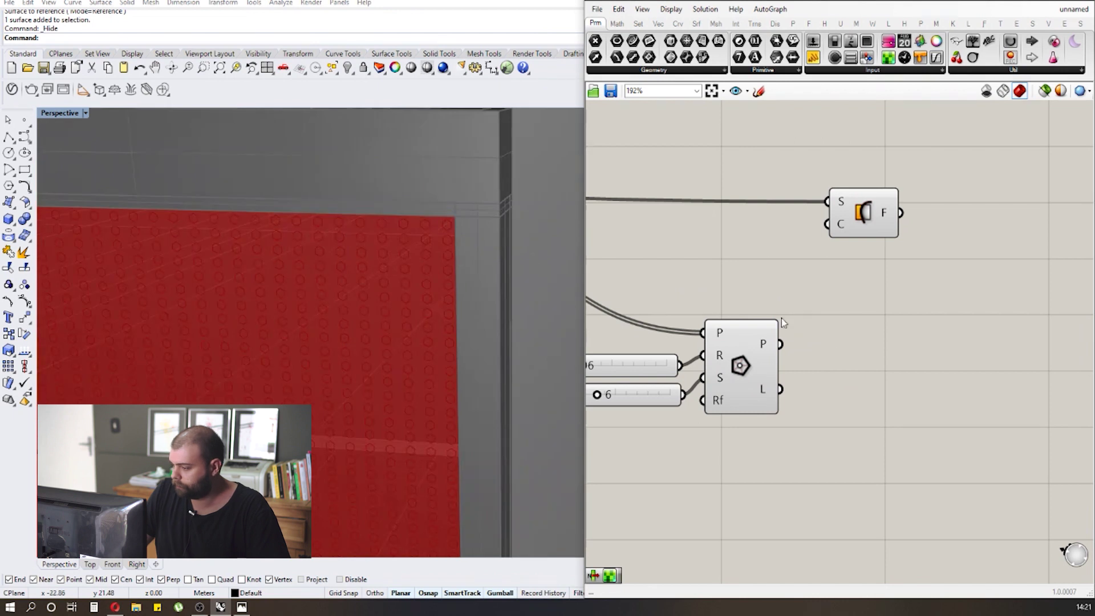
left_click_drag(780, 344, 827, 225)
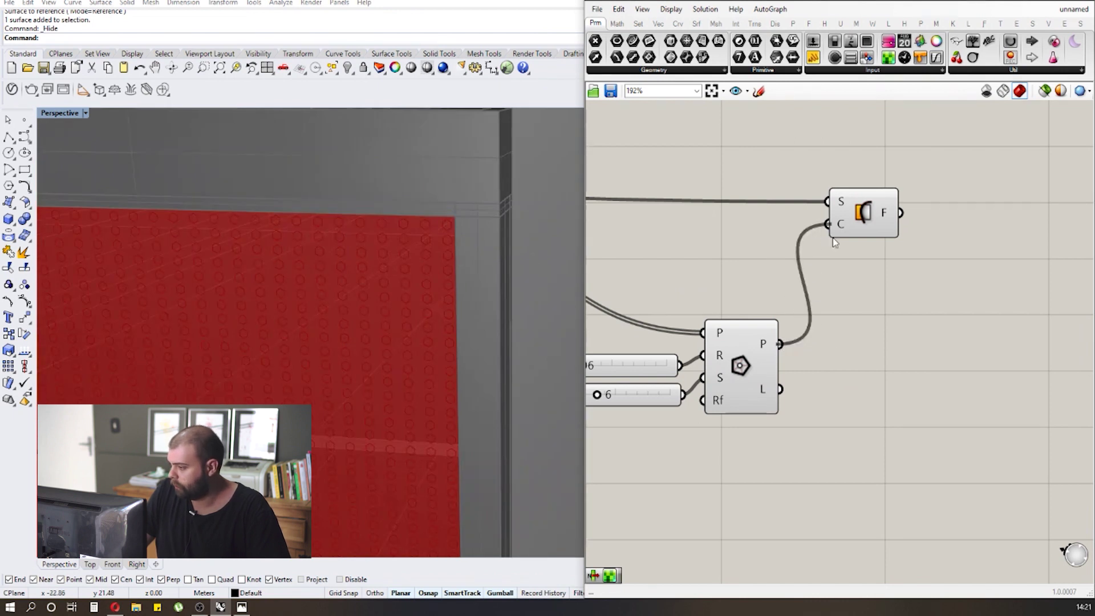
scroll(886, 294, "down", 2)
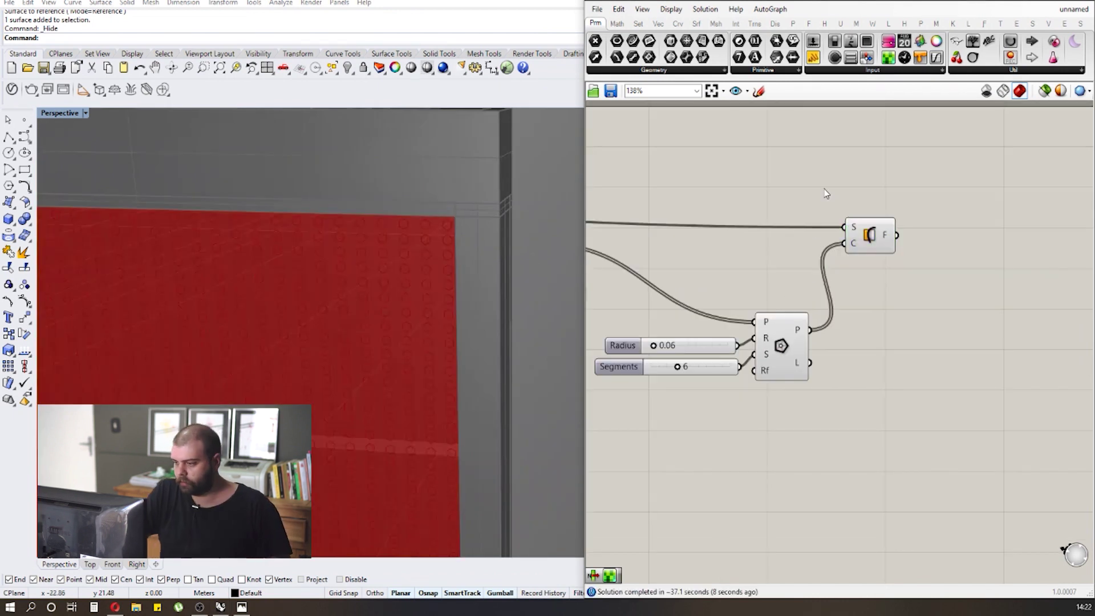
Turn Preview off for all the perforation definition's components to inspect the red facade's openings.
scroll(912, 251, "down", 3)
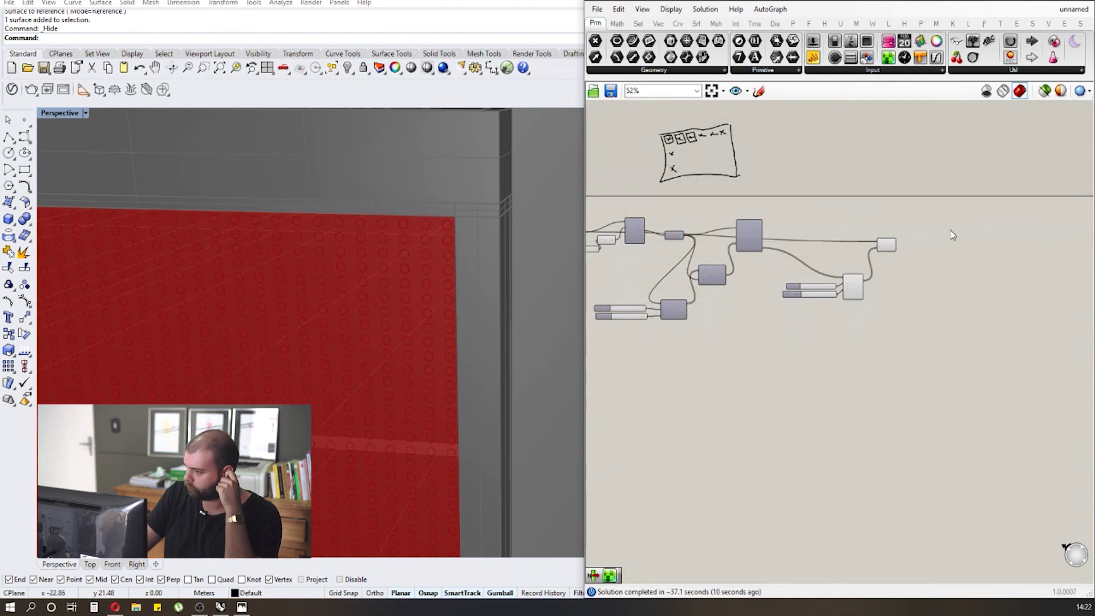
scroll(878, 225, "up", 3)
scroll(889, 252, "down", 2)
scroll(913, 342, "up", 2)
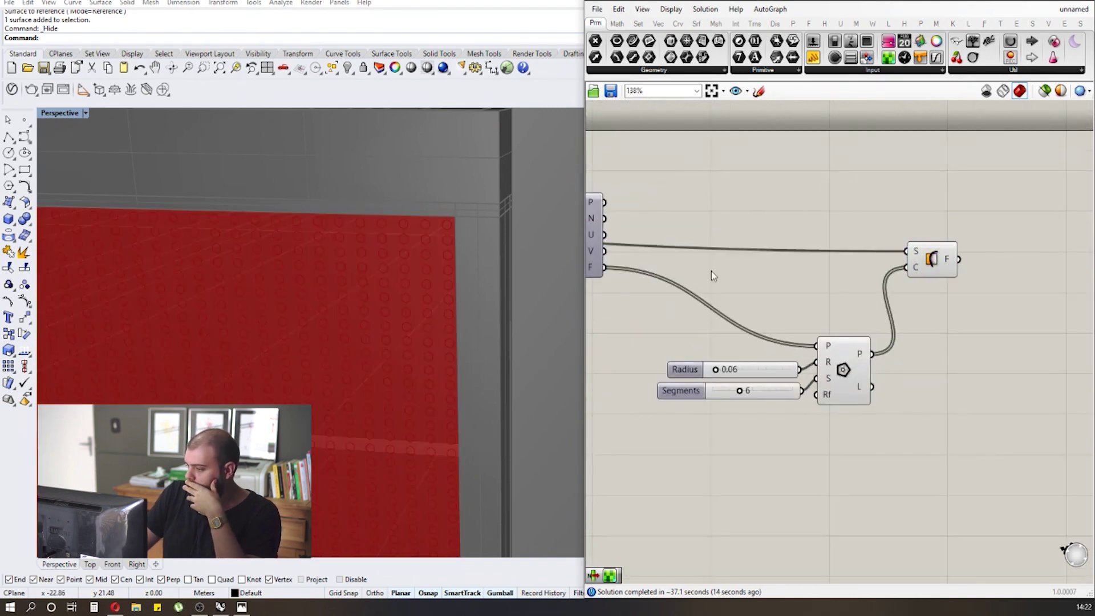
scroll(865, 262, "up", 1)
scroll(716, 237, "down", 2)
scroll(918, 268, "down", 3)
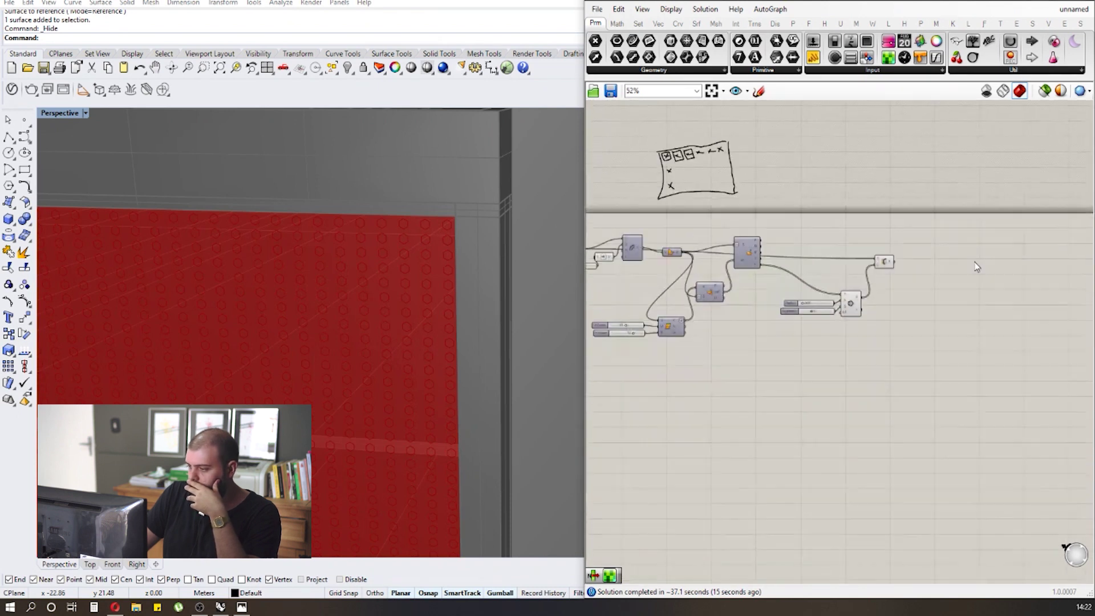
scroll(918, 274, "down", 2)
scroll(705, 264, "up", 3)
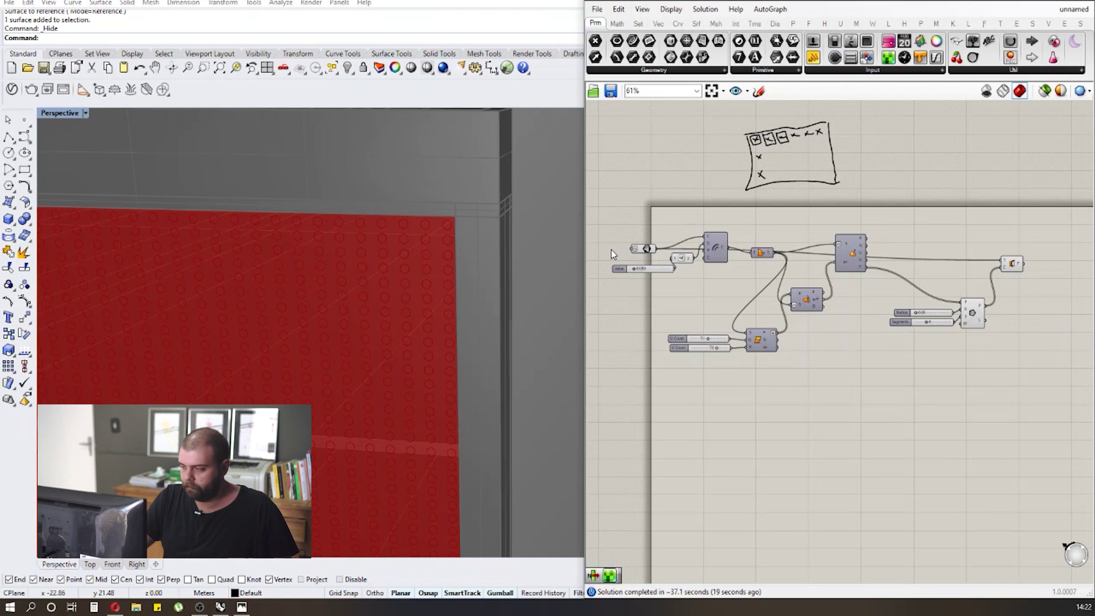
left_click_drag(602, 220, 998, 391)
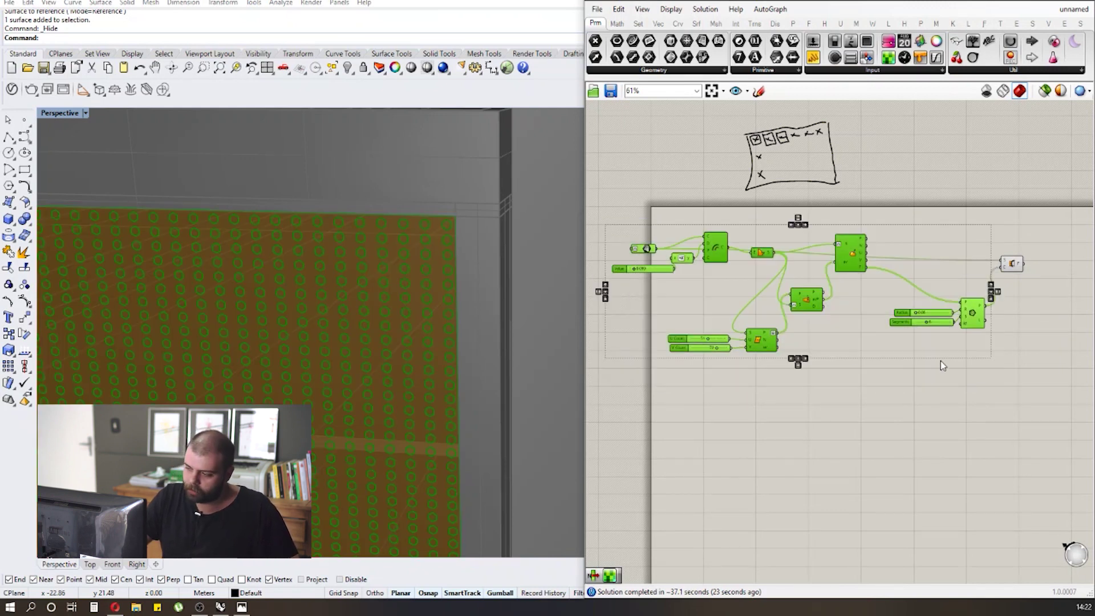
middle_click(811, 381)
left_click(850, 344)
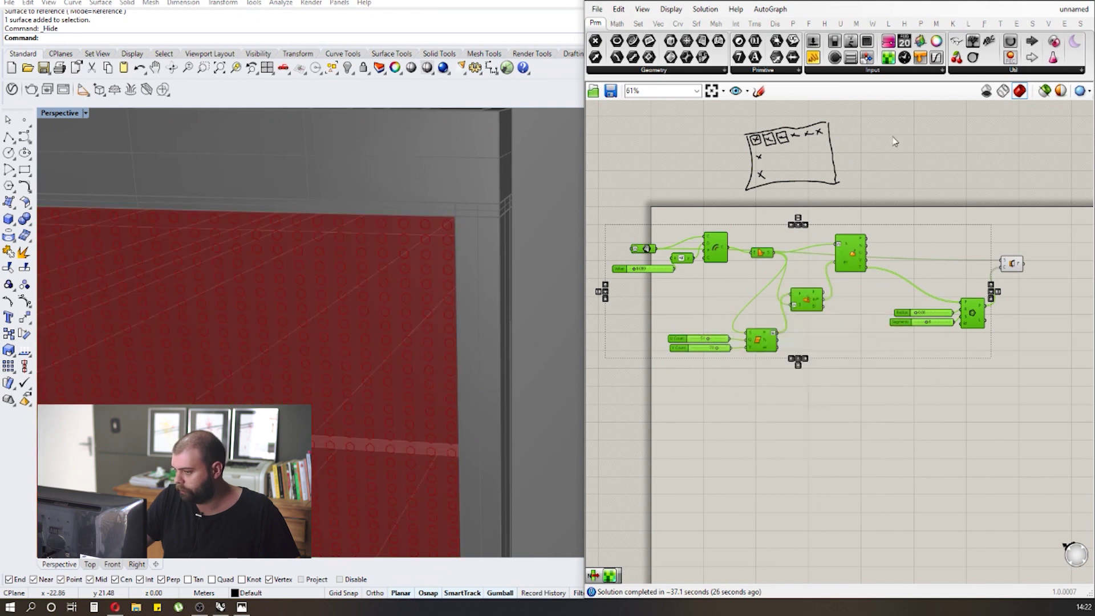
left_click(879, 150)
scroll(416, 244, "down", 6)
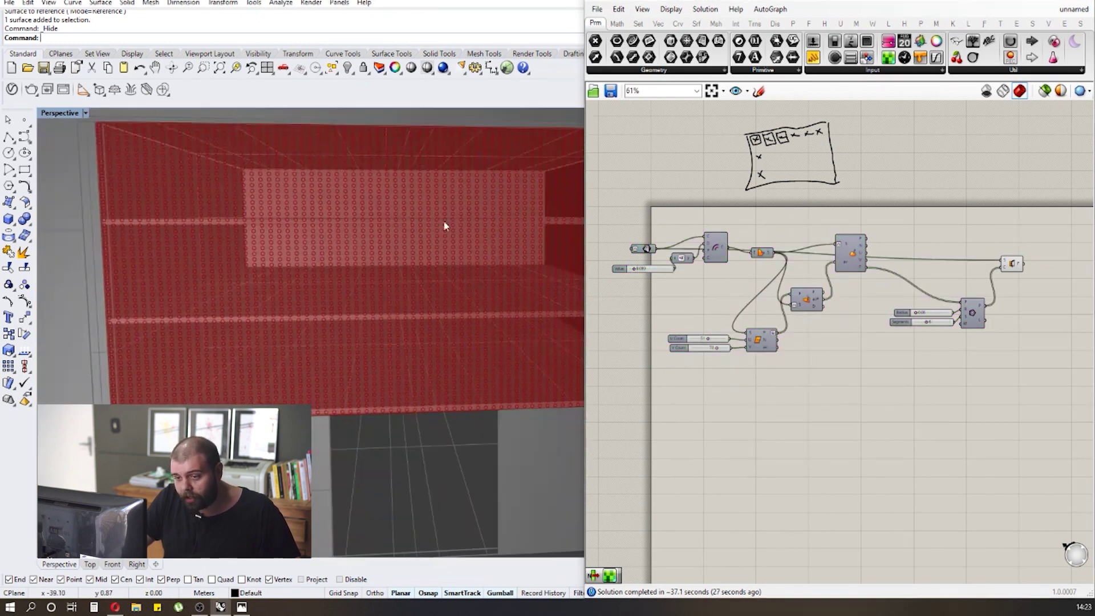
scroll(97, 150, "up", 5)
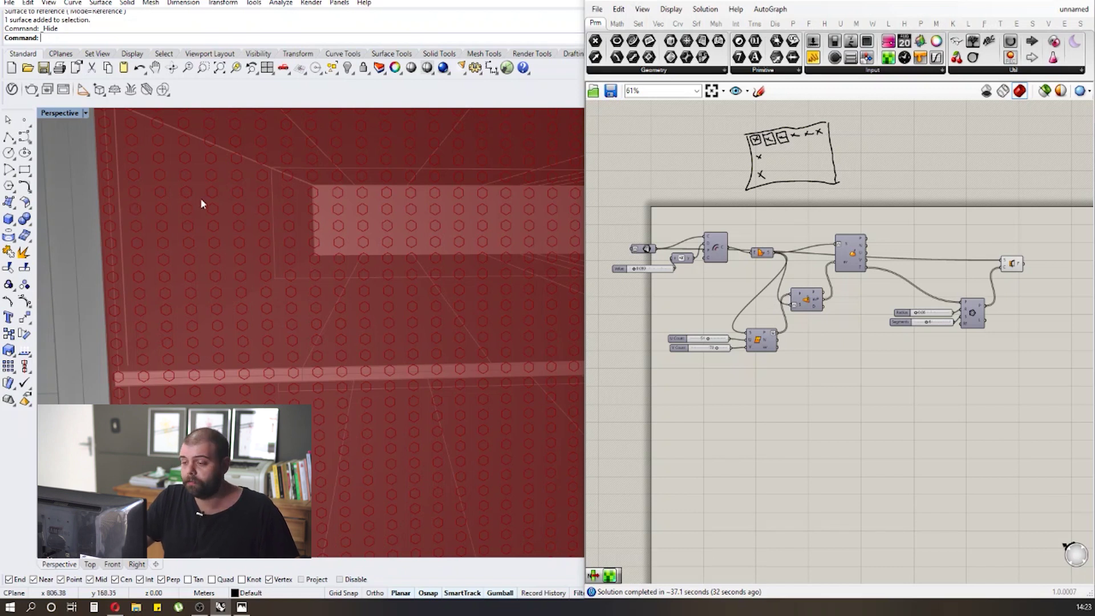
scroll(905, 295, "down", 2)
scroll(873, 279, "up", 6)
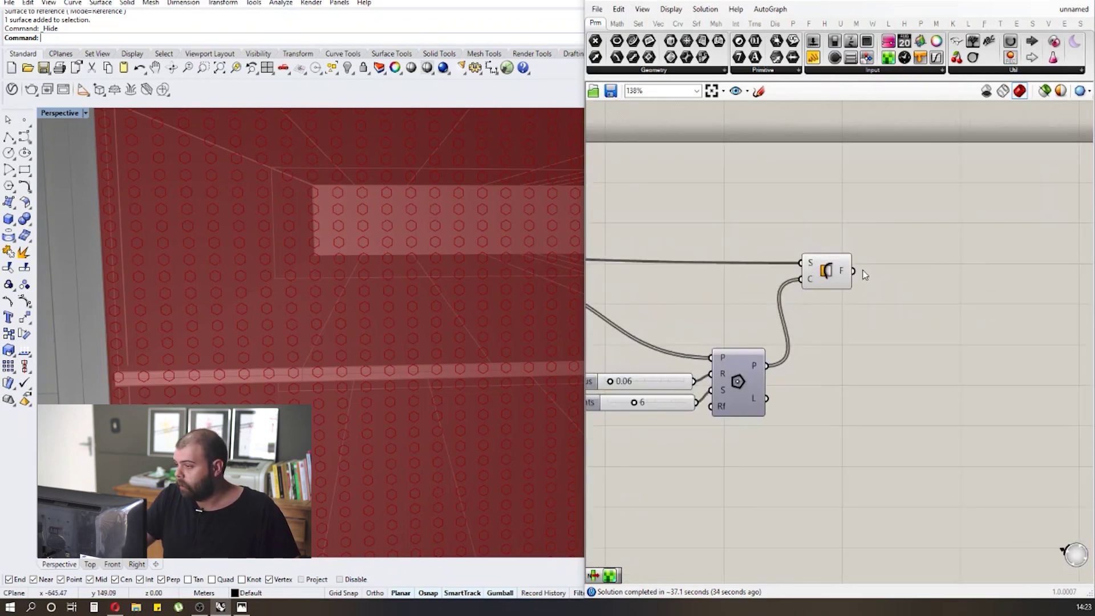
Add a Panel fed by Surface Split's F output and enlarge it to show more rows.
left_click_drag(814, 58, 970, 251)
scroll(736, 244, "down", 2)
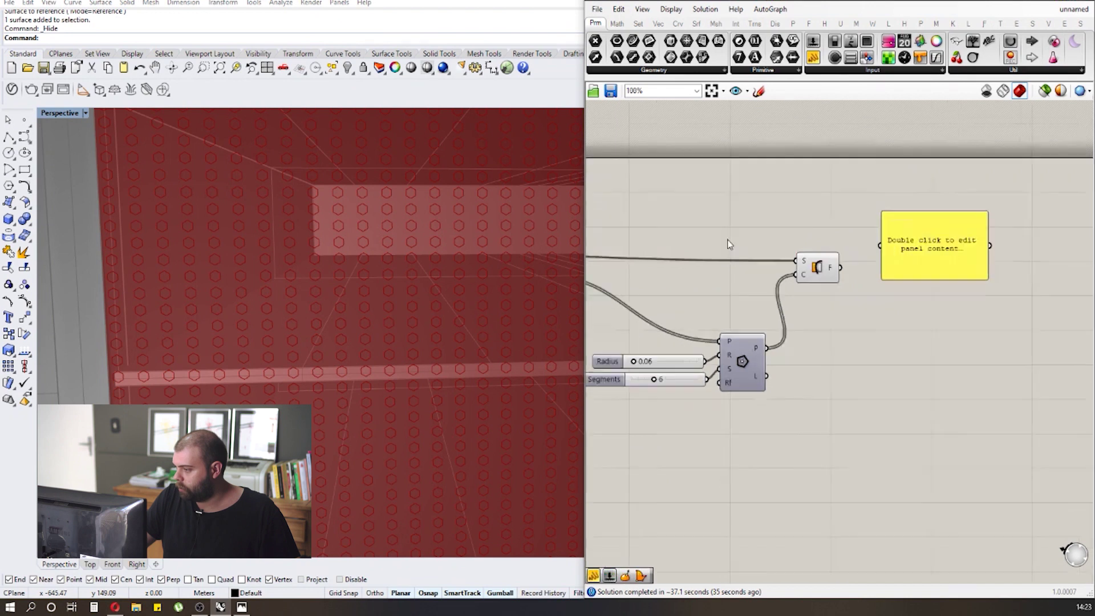
scroll(728, 244, "up", 2)
left_click_drag(696, 286, 750, 250)
scroll(829, 261, "up", 2)
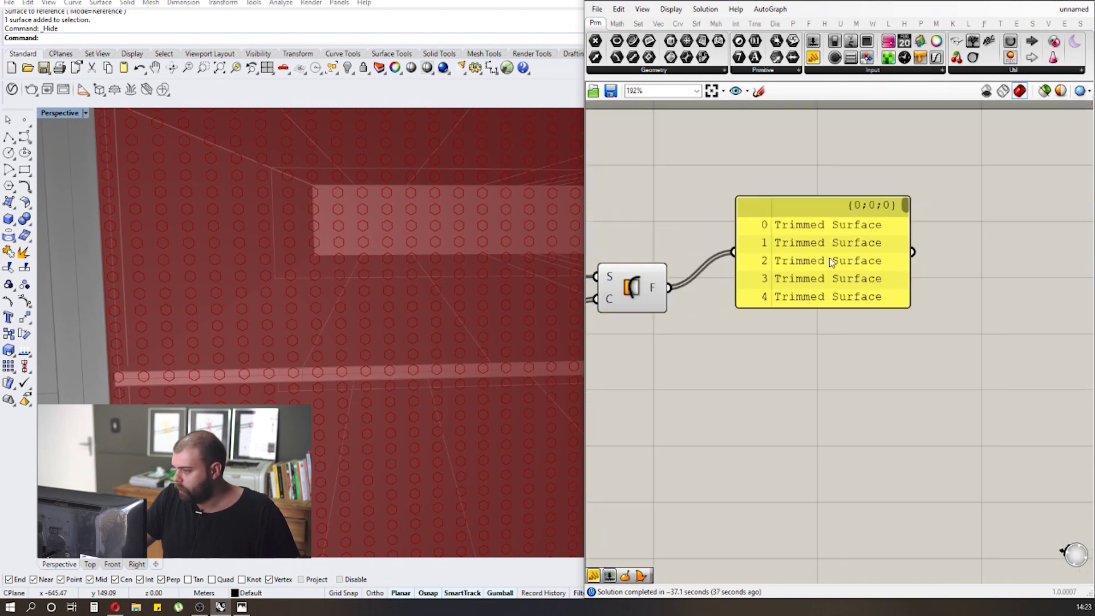
left_click_drag(913, 309, 1026, 473)
scroll(978, 228, "down", 1)
scroll(1017, 213, "up", 2)
left_click_drag(1015, 211, 1020, 324)
Scroll through the panel's list of Trimmed Surface fragments, indexed up to 3307.
scroll(245, 286, "up", 5)
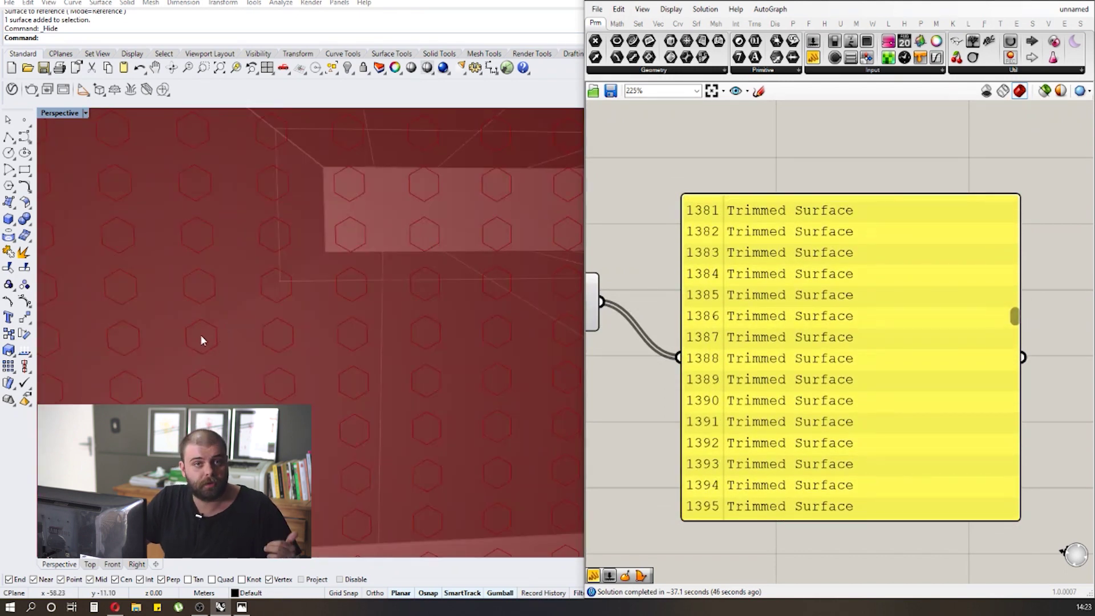
scroll(200, 335, "down", 5)
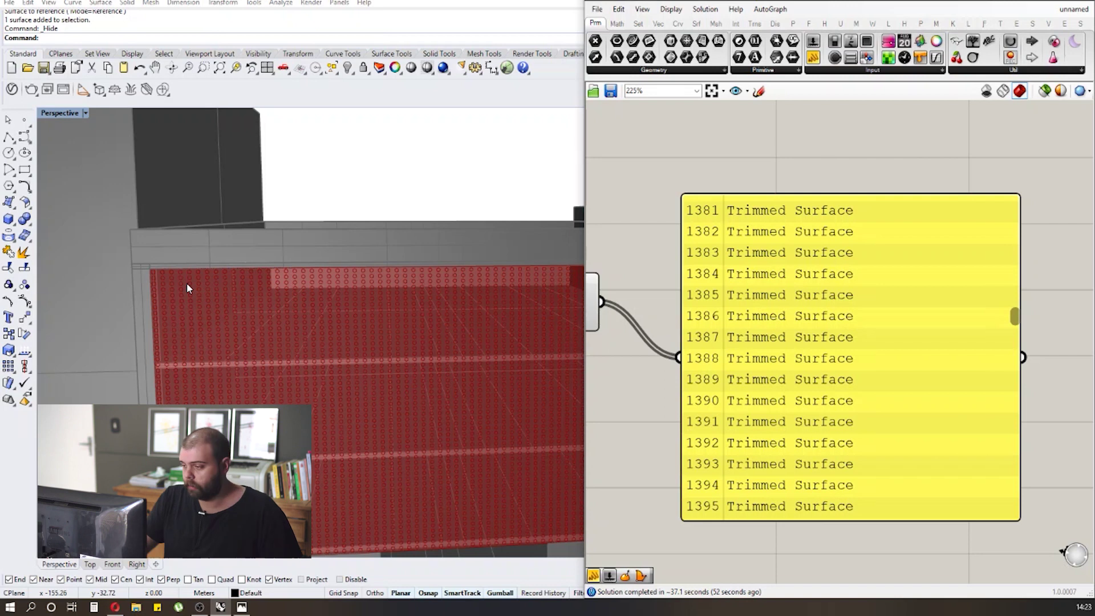
scroll(812, 309, "down", 2)
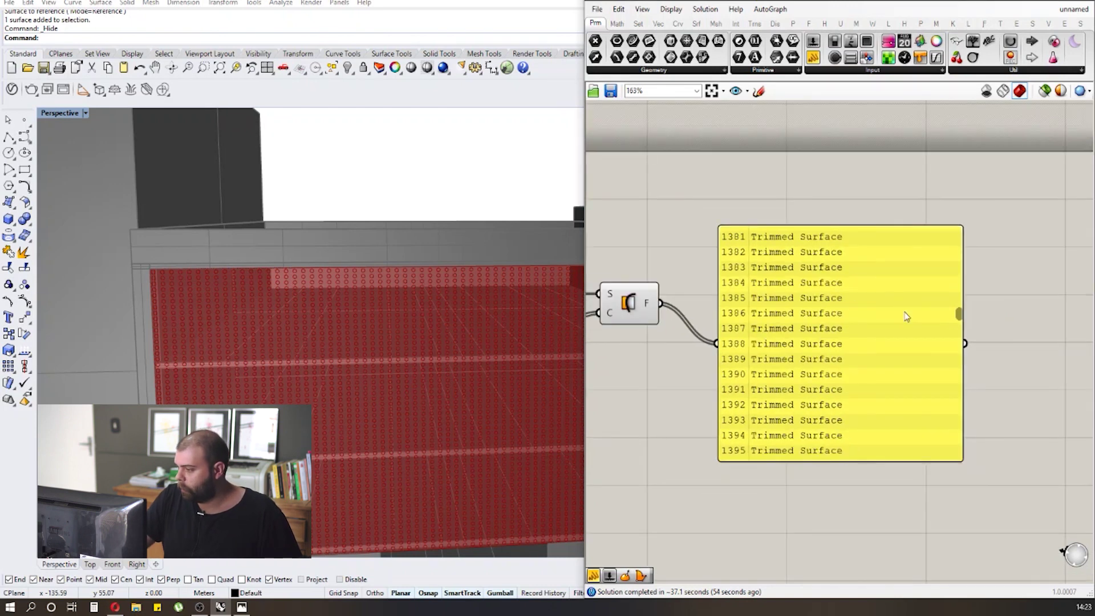
scroll(960, 316, "up", 3)
left_click_drag(960, 318, 964, 355)
scroll(972, 339, "down", 2)
scroll(971, 348, "up", 3)
scroll(976, 325, "down", 2)
scroll(973, 328, "up", 2)
scroll(975, 330, "down", 1)
left_click_drag(973, 325, 975, 166)
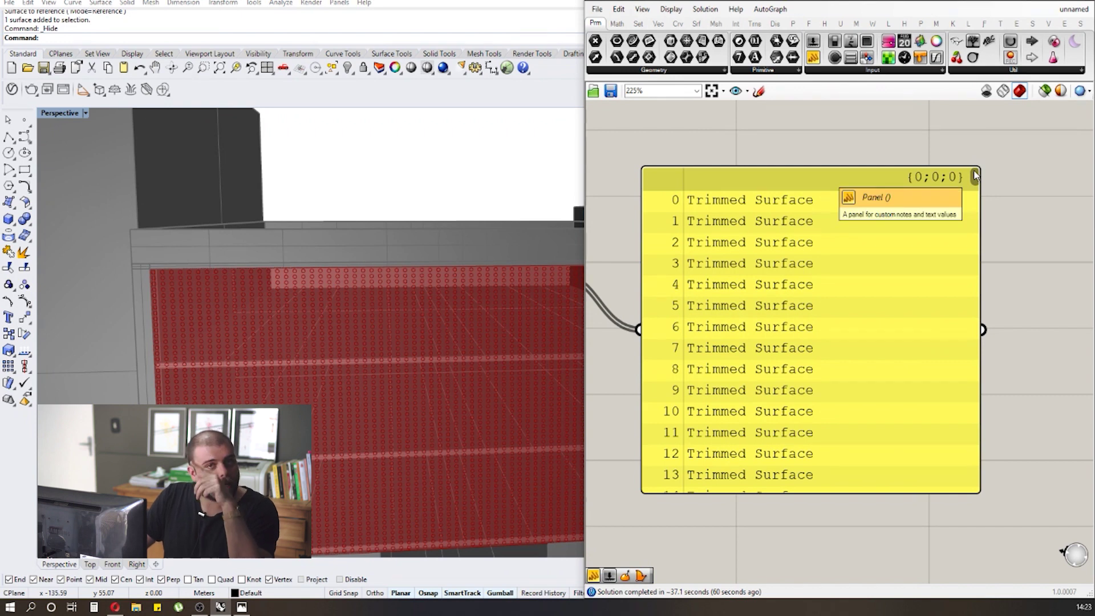
scroll(997, 242, "down", 3)
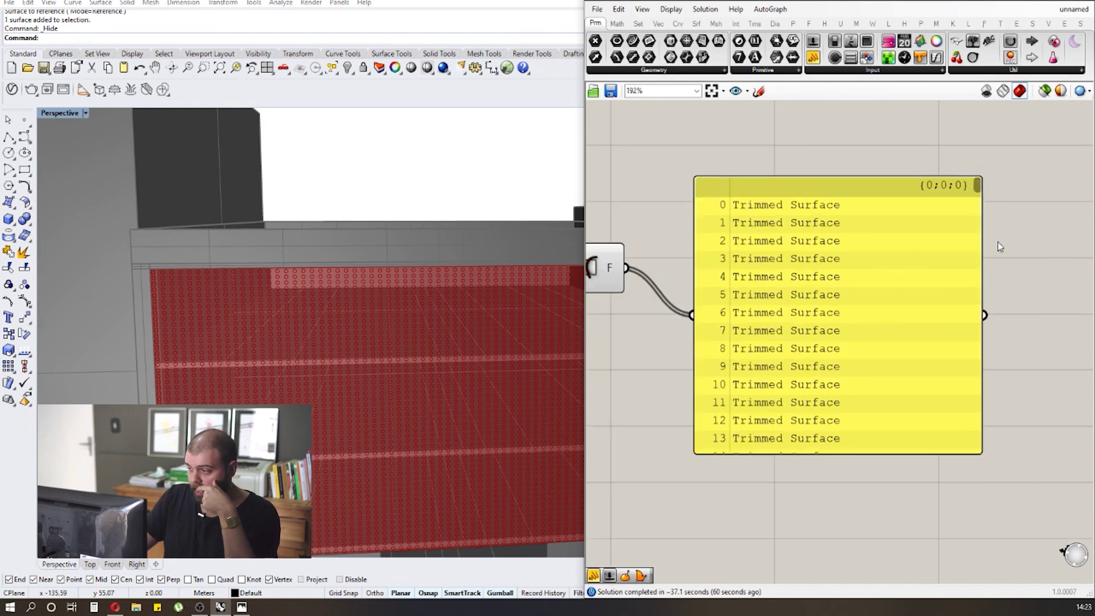
Move the fragments panel lower on the canvas.
left_click(911, 278)
left_click_drag(912, 279, 925, 451)
left_click(851, 284)
scroll(928, 282, "down", 2)
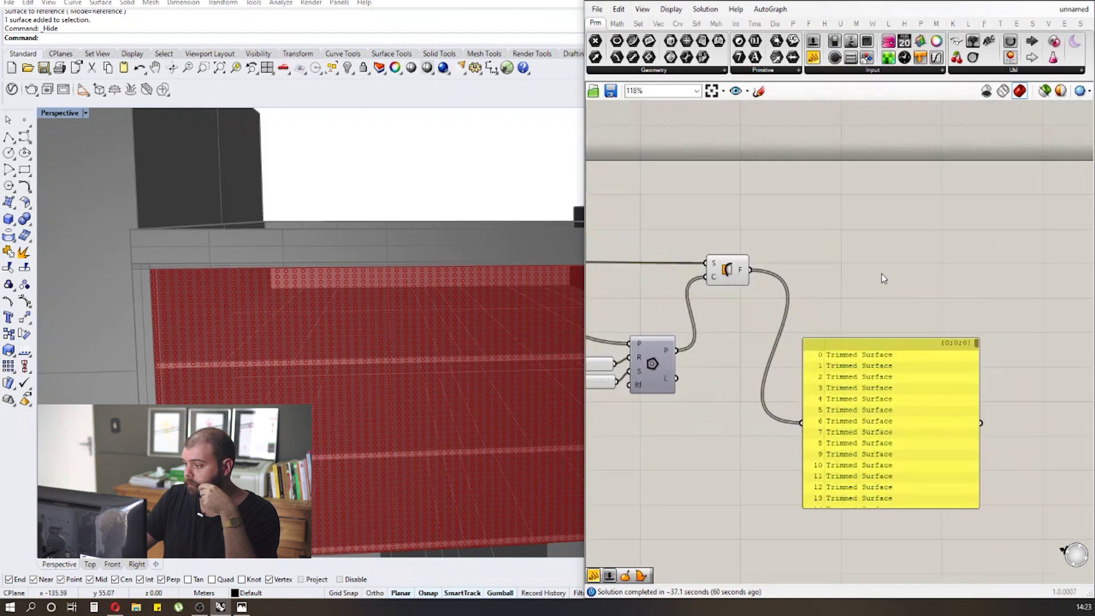
scroll(837, 265, "up", 3)
scroll(708, 171, "down", 4)
scroll(848, 365, "up", 3)
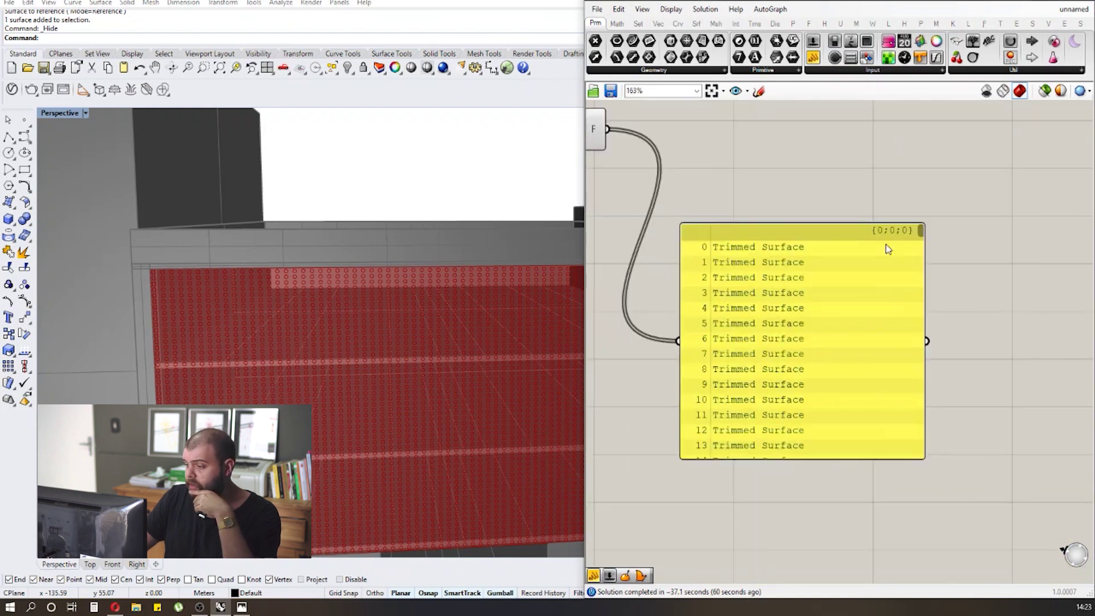
scroll(977, 277, "up", 1)
mouse_move(920, 228)
left_mouse_down()
mouse_move(921, 467)
mouse_move(915, 226)
left_mouse_up()
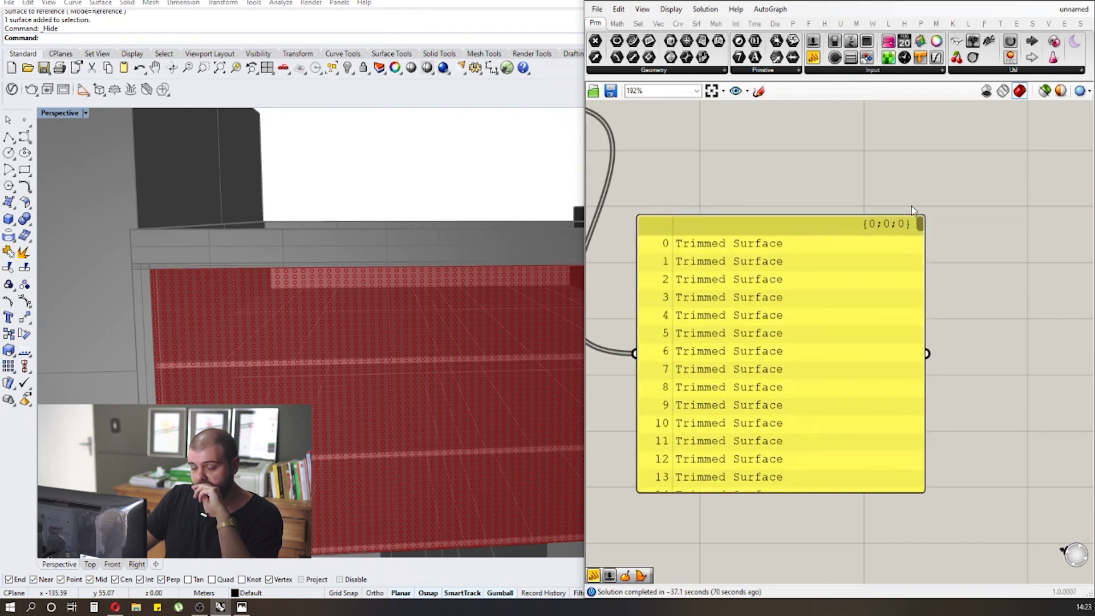
scroll(888, 266, "down", 3)
scroll(800, 214, "up", 2)
Add a List Item component via search and place it above the panel.
double_click(800, 213)
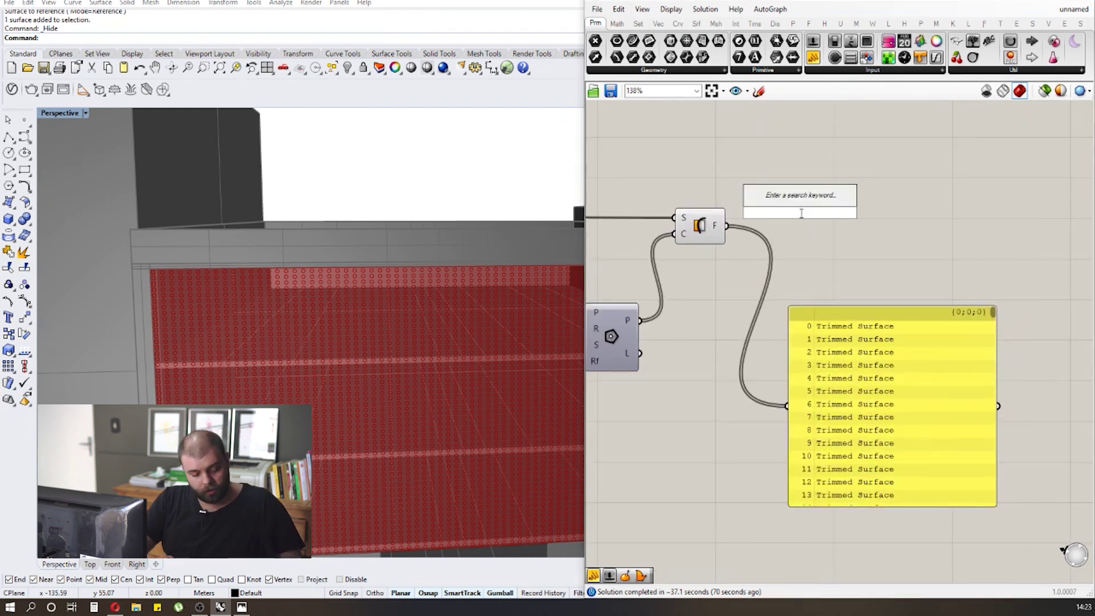
double_click(771, 172)
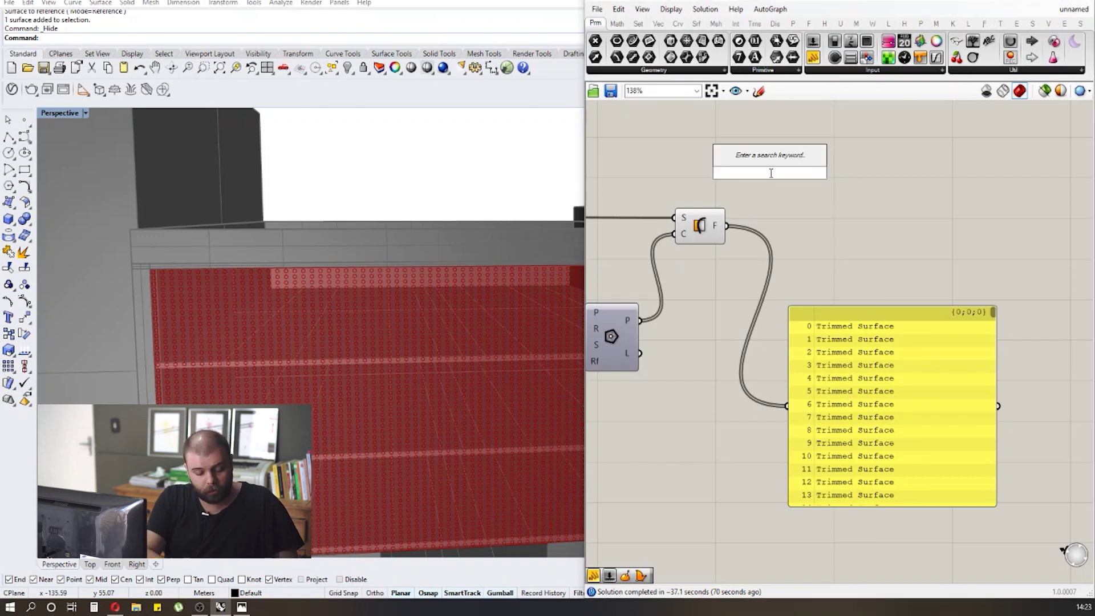
type("list item")
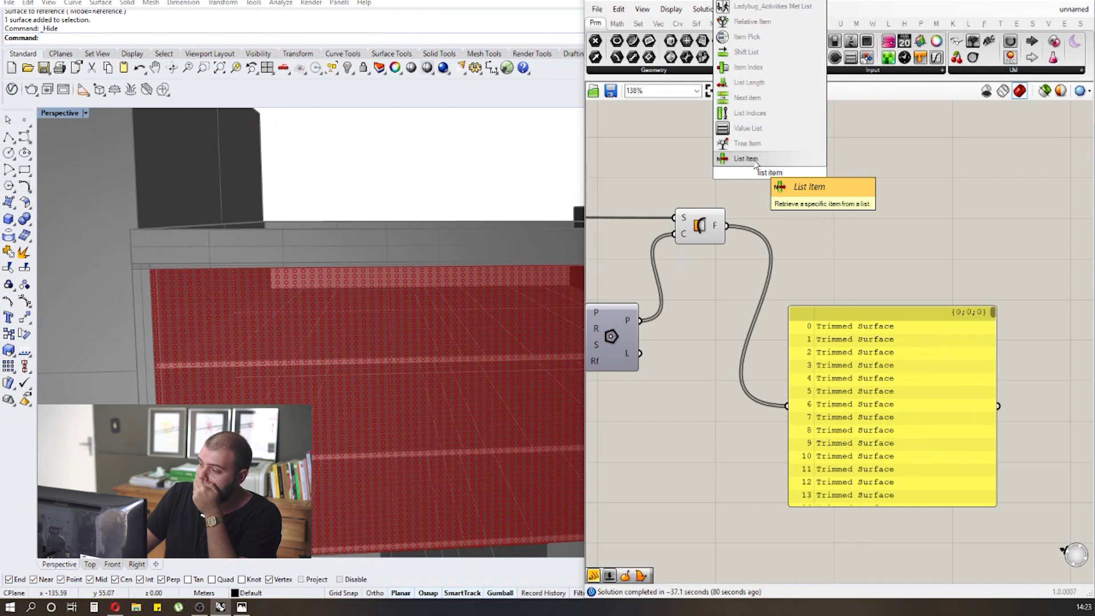
left_click(756, 163)
left_click_drag(767, 176, 834, 196)
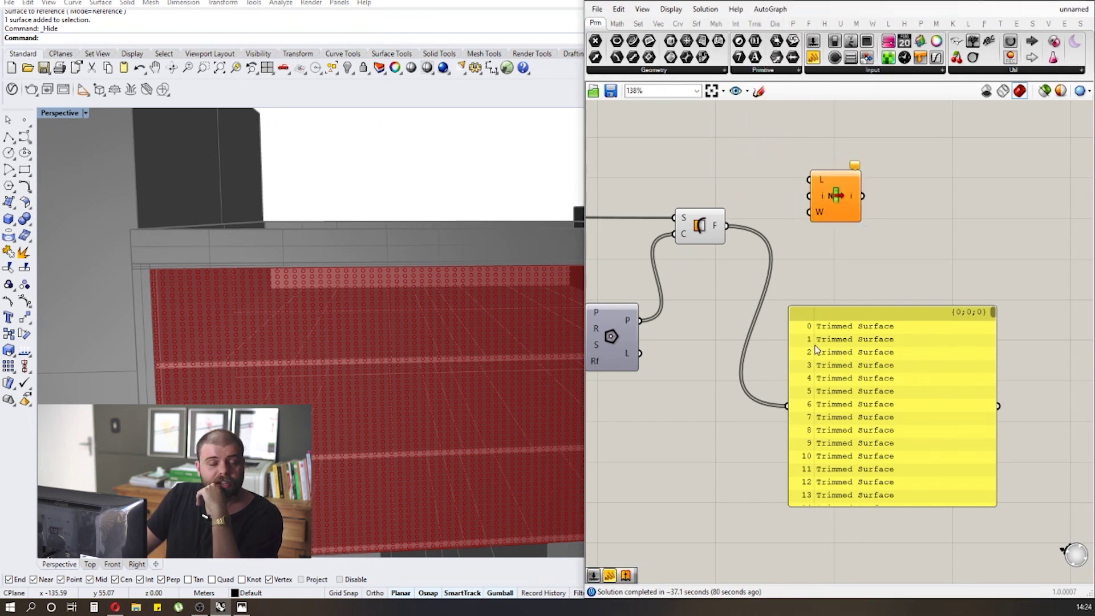
scroll(816, 349, "down", 1)
scroll(988, 363, "up", 2)
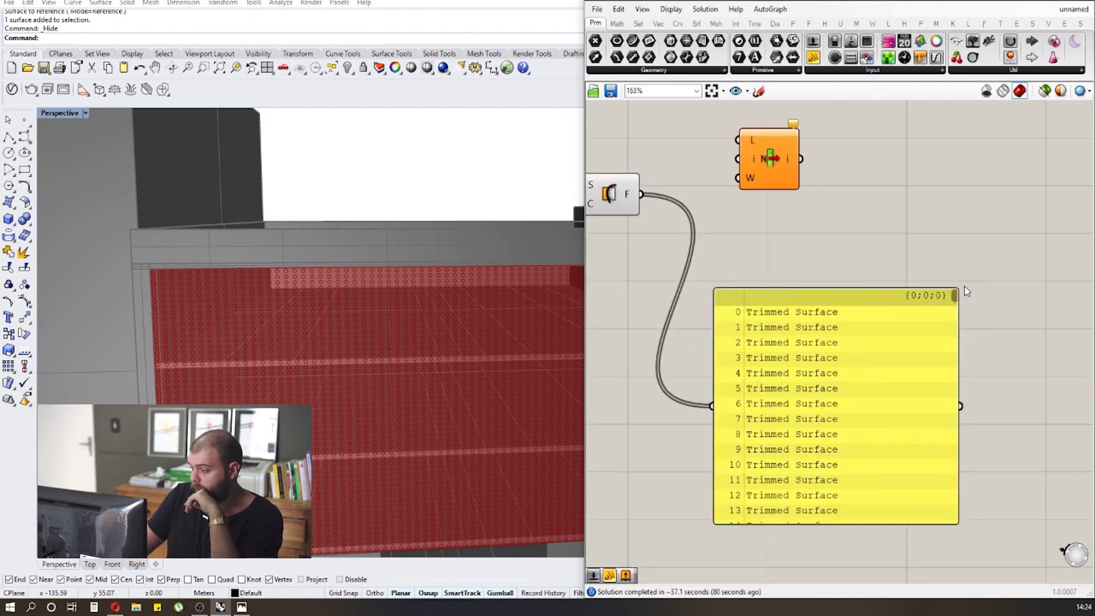
left_click_drag(955, 301, 943, 549)
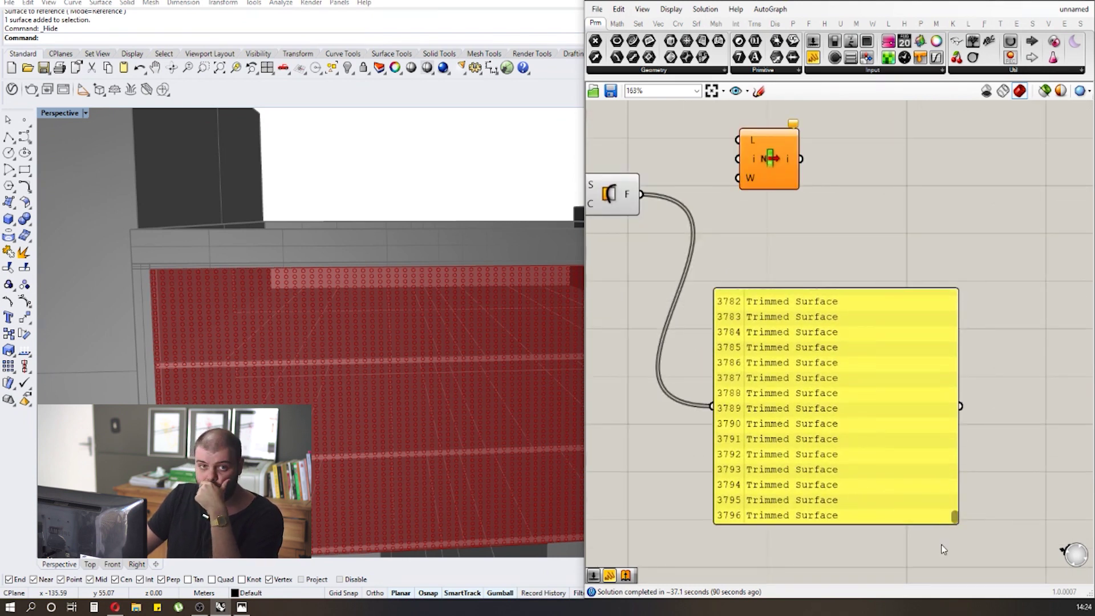
left_click_drag(944, 523, 970, 293)
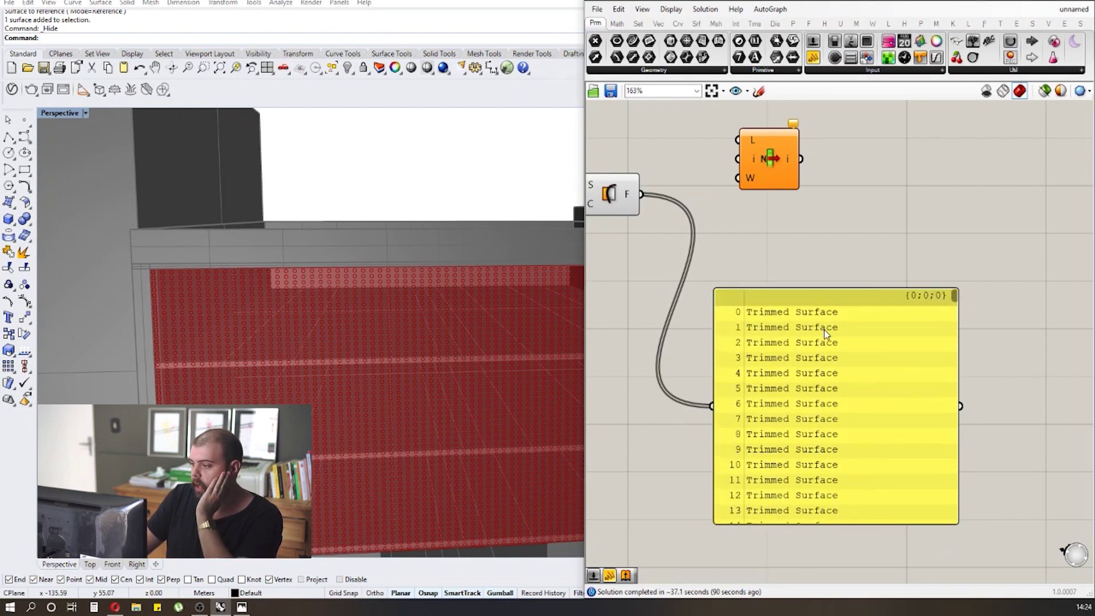
scroll(823, 327, "down", 2)
scroll(698, 158, "up", 3)
Feed Surface Split's fragments into List Item and select it to preview the picked facade piece.
mouse_move(674, 285)
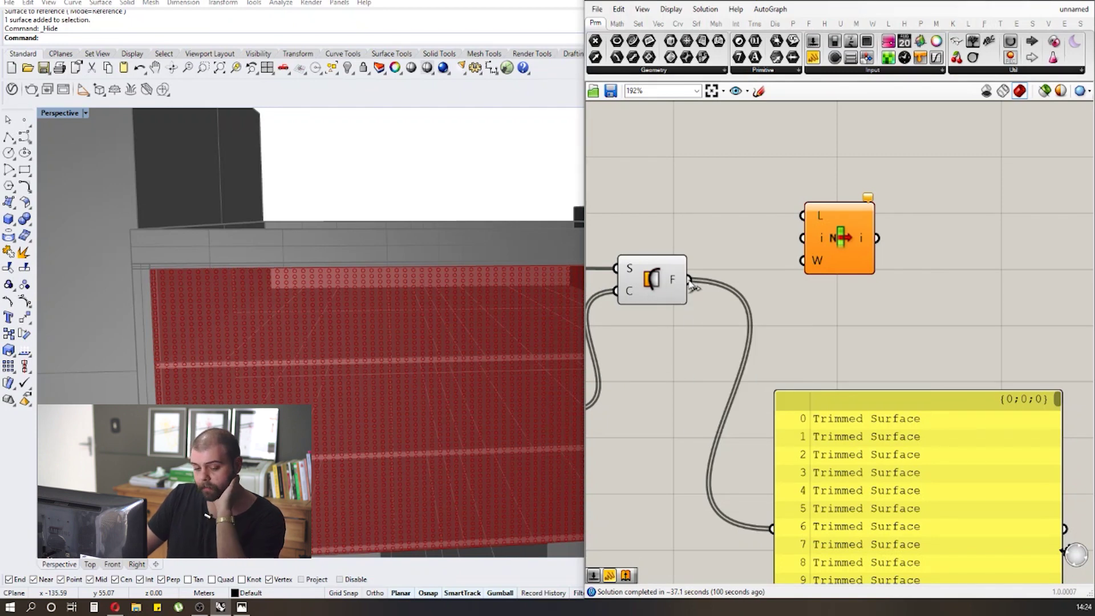
left_click_drag(690, 280, 803, 216)
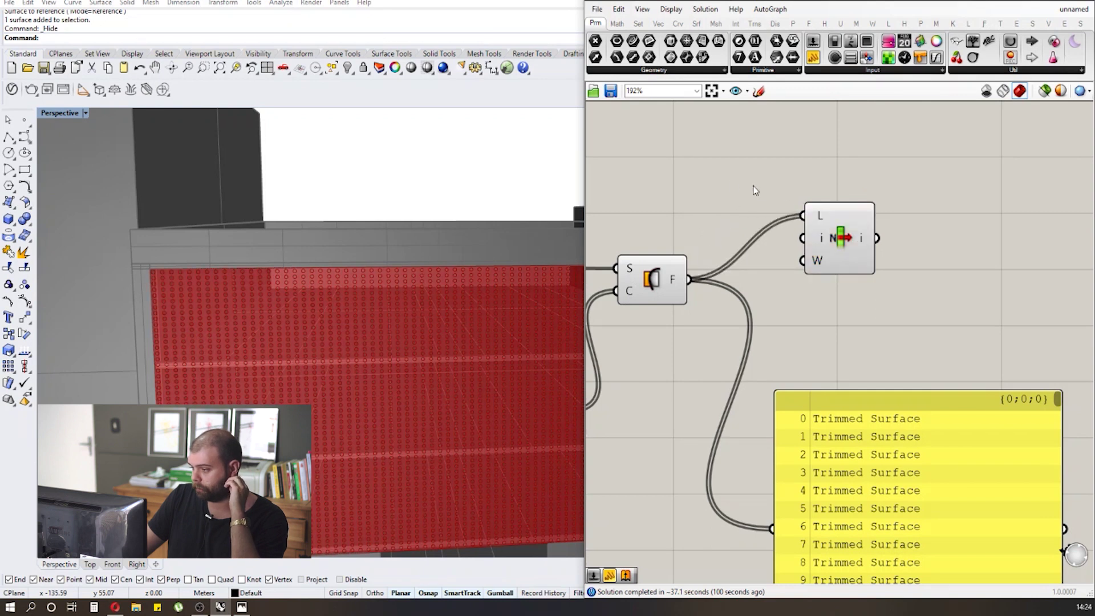
scroll(679, 183, "down", 2)
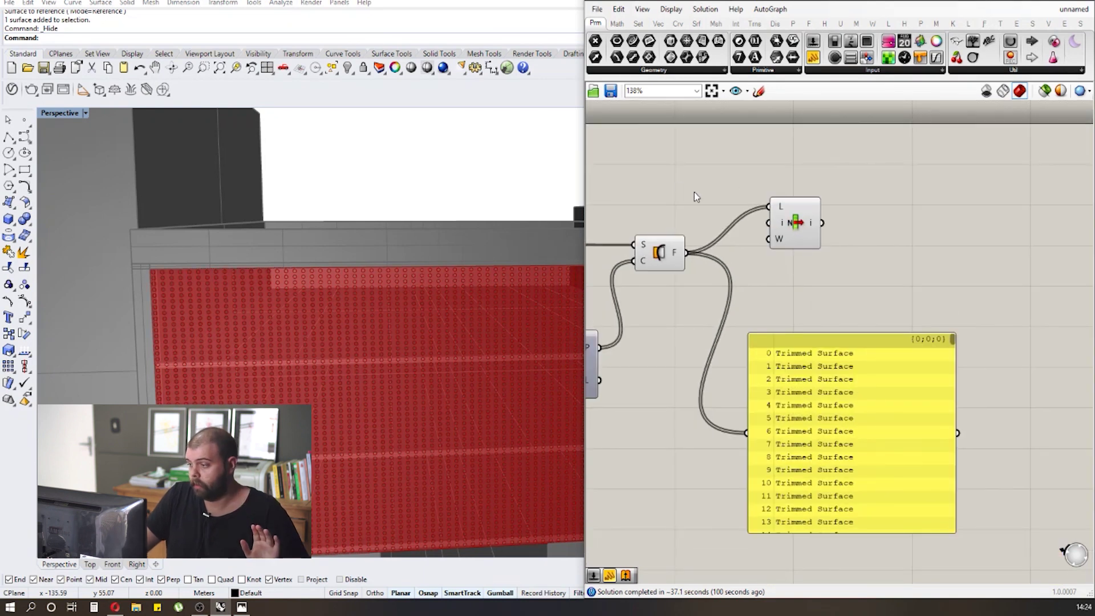
left_click(801, 228)
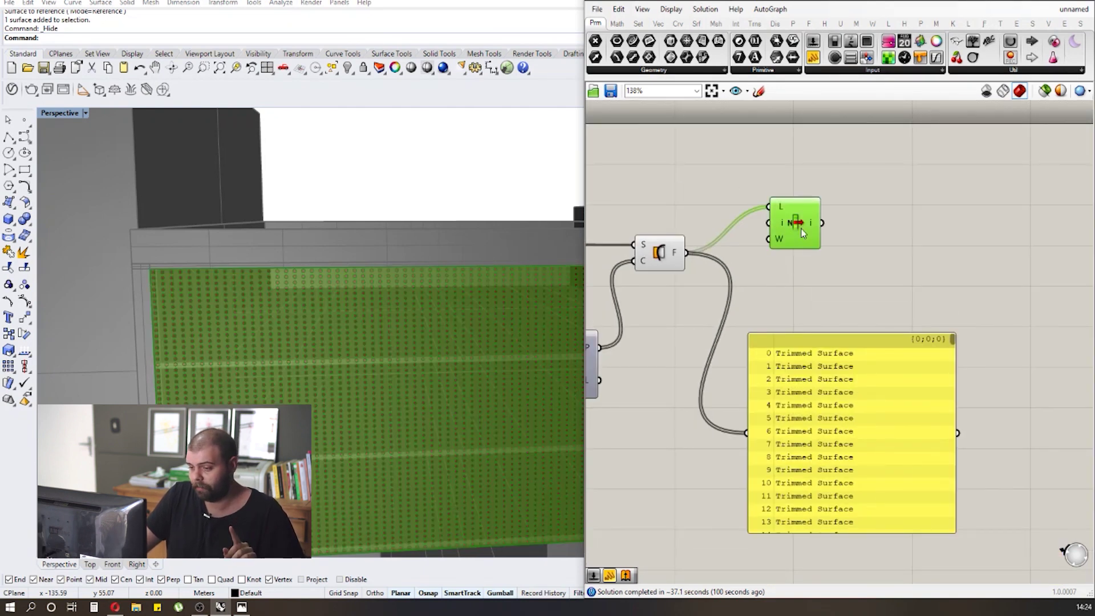
scroll(276, 285, "up", 5)
scroll(258, 253, "down", 5)
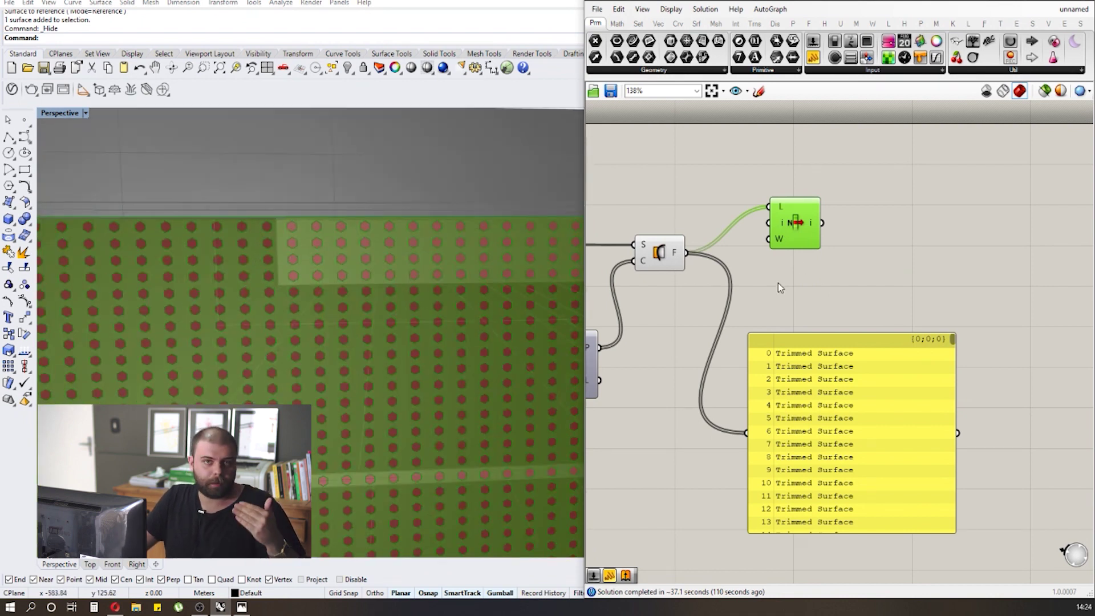
scroll(791, 229, "down", 2)
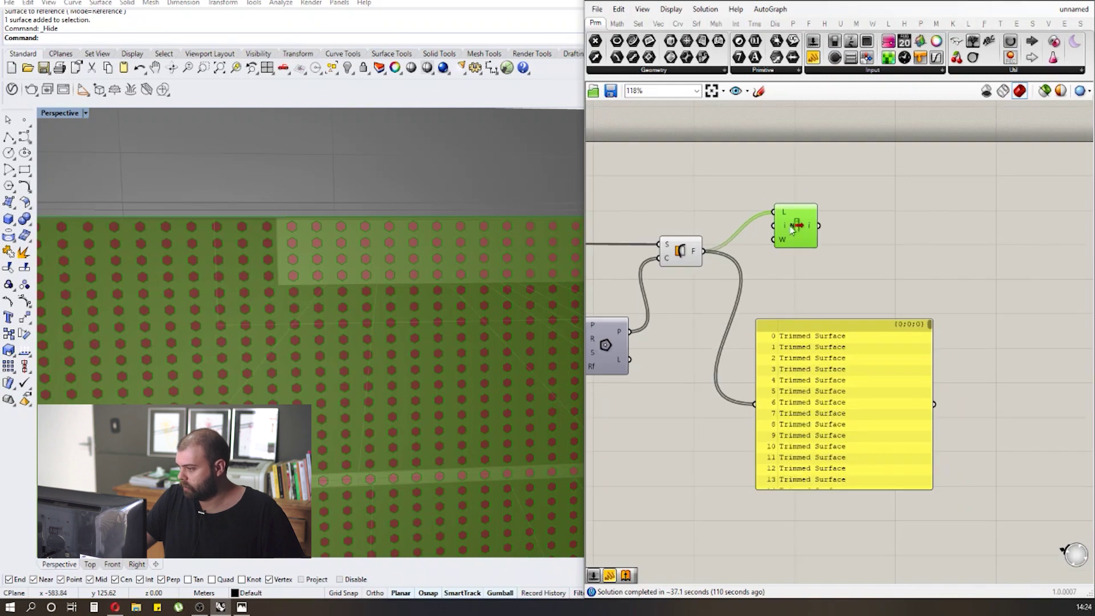
scroll(670, 186, "up", 2)
Add a Number Slider set to 0 and wire it into List Item's index input.
double_click(695, 189)
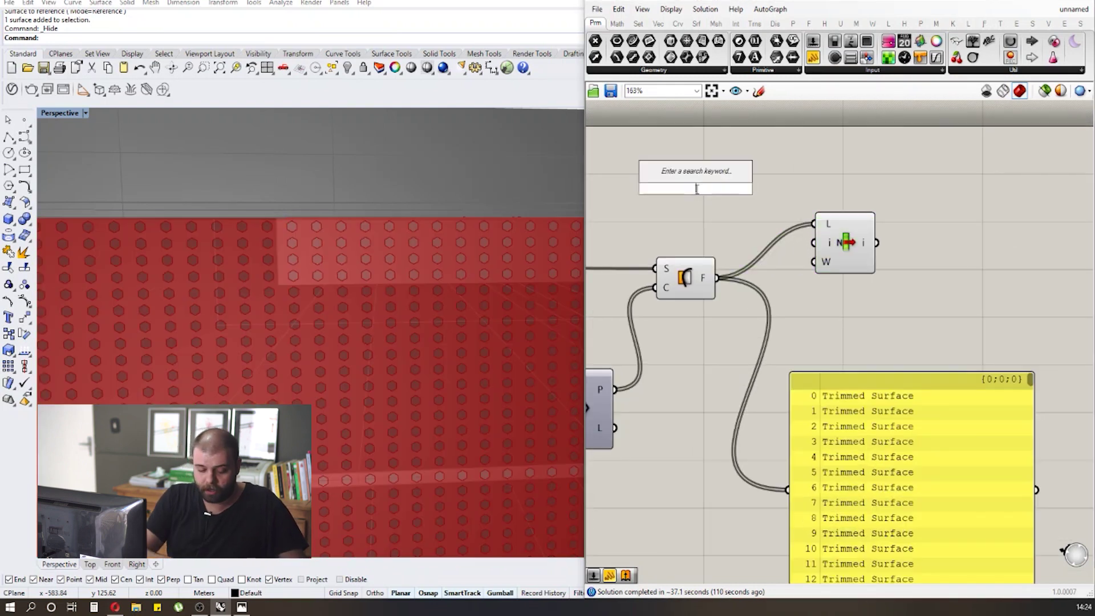
type("0<100")
key("Return")
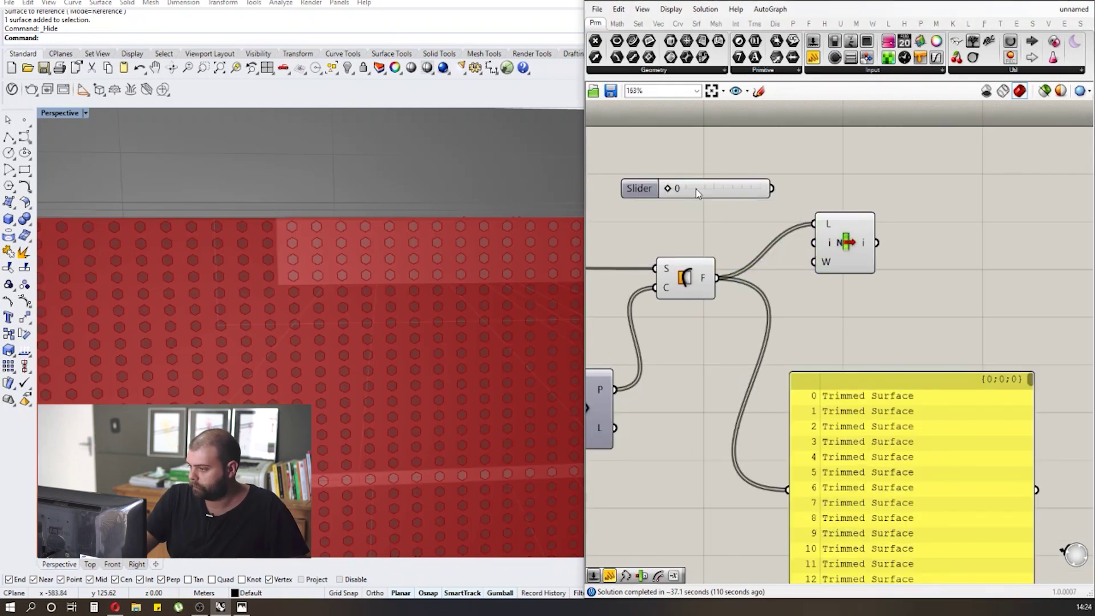
left_click_drag(774, 188, 815, 243)
Try other index values such as 13 to pick different pieces, then return the index to 0.
left_click_drag(673, 190, 687, 189)
scroll(255, 224, "down", 5)
scroll(305, 245, "up", 3)
scroll(422, 221, "up", 5)
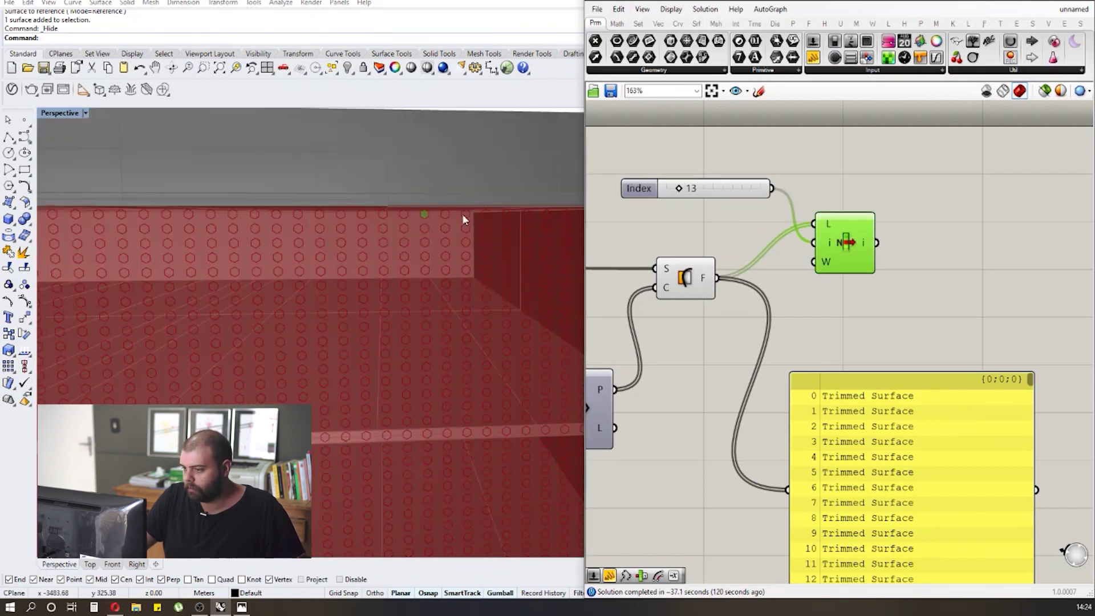
left_click(679, 190)
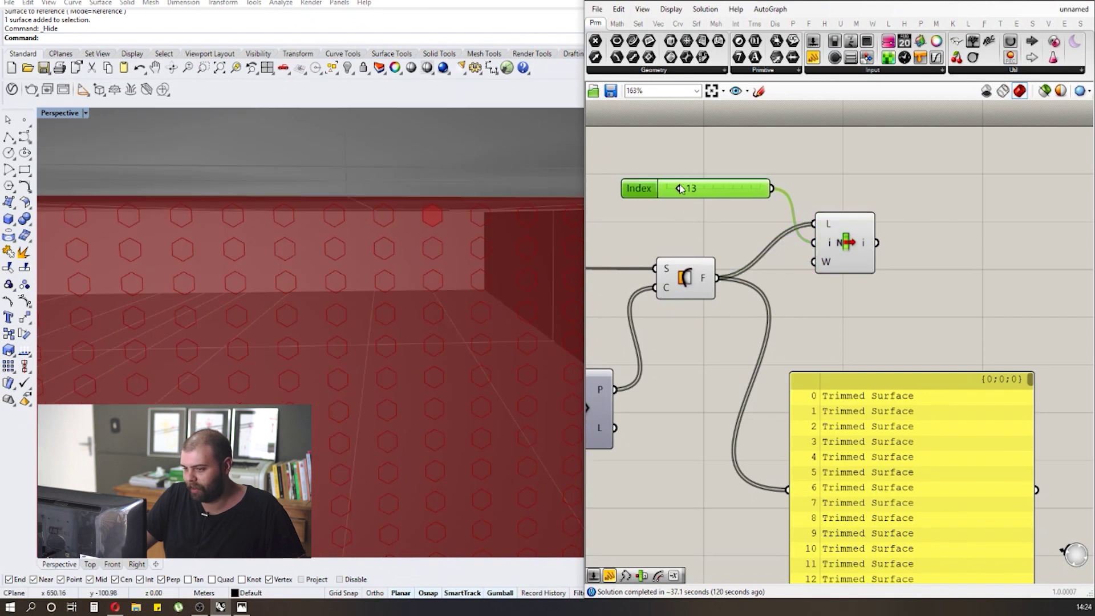
mouse_move(679, 191)
left_mouse_down()
mouse_move(698, 192)
mouse_move(664, 193)
left_mouse_up()
left_click(850, 246)
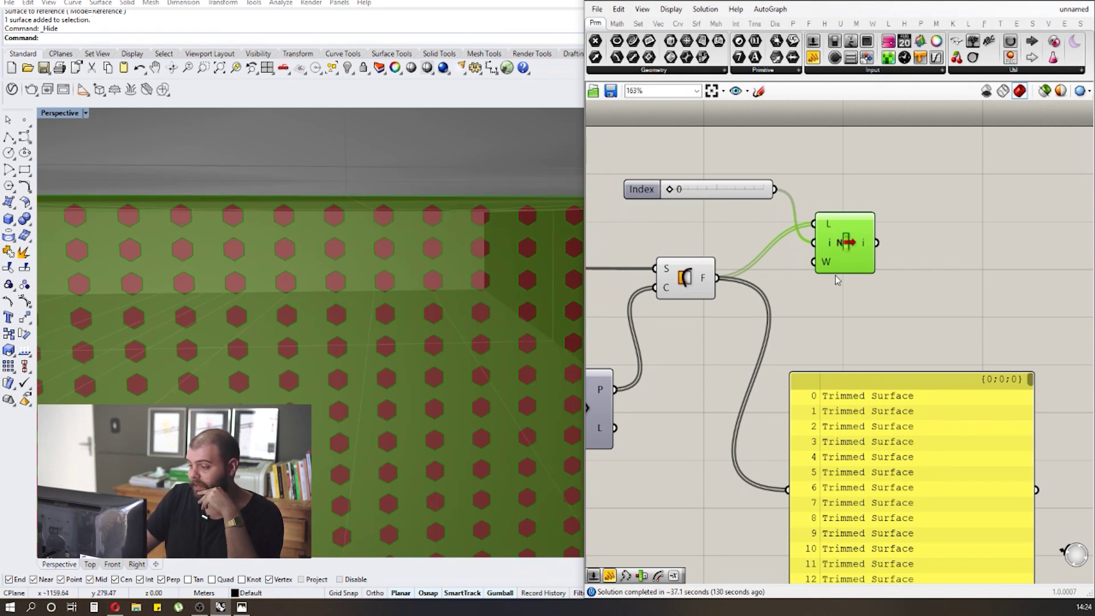
scroll(848, 250, "down", 2)
left_click(818, 368)
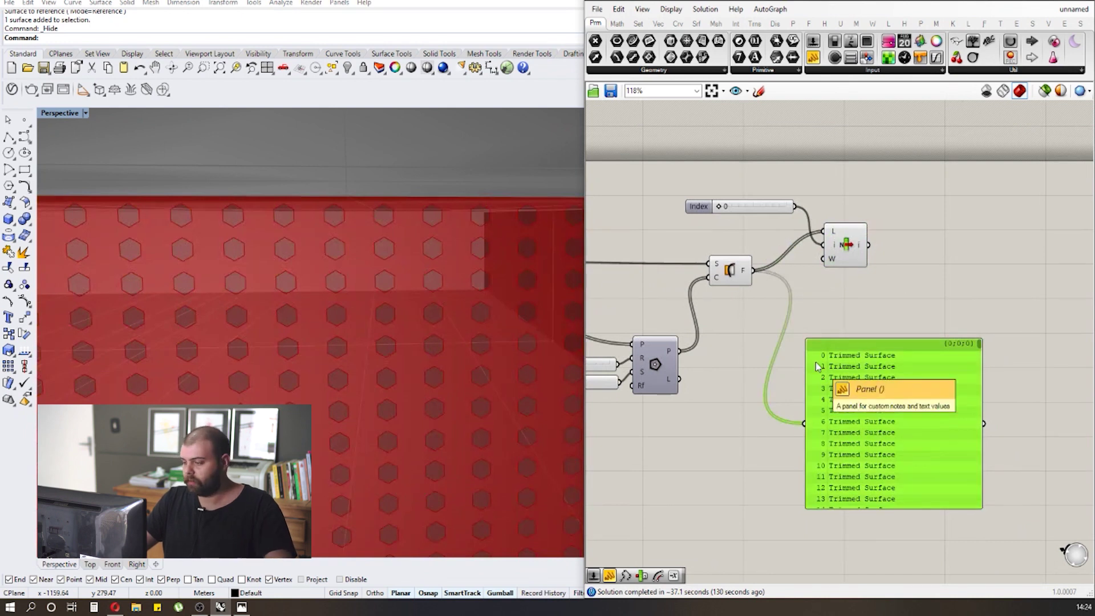
Delete the trimmed-surface list panel and turn off Surface Split's preview.
key("Delete")
left_click(729, 270)
middle_click(733, 292)
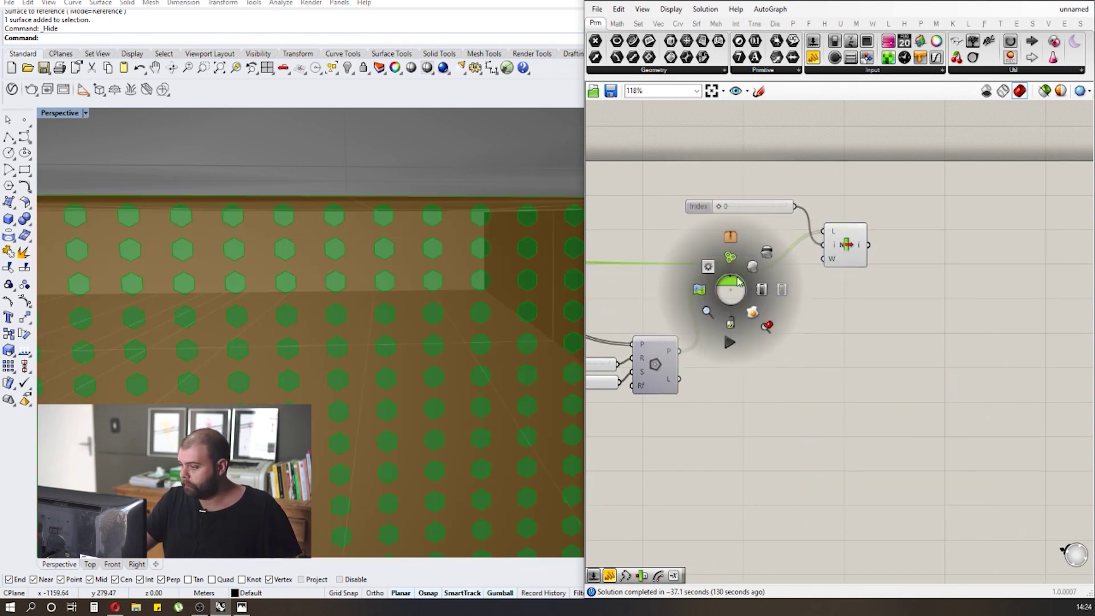
left_click(768, 255)
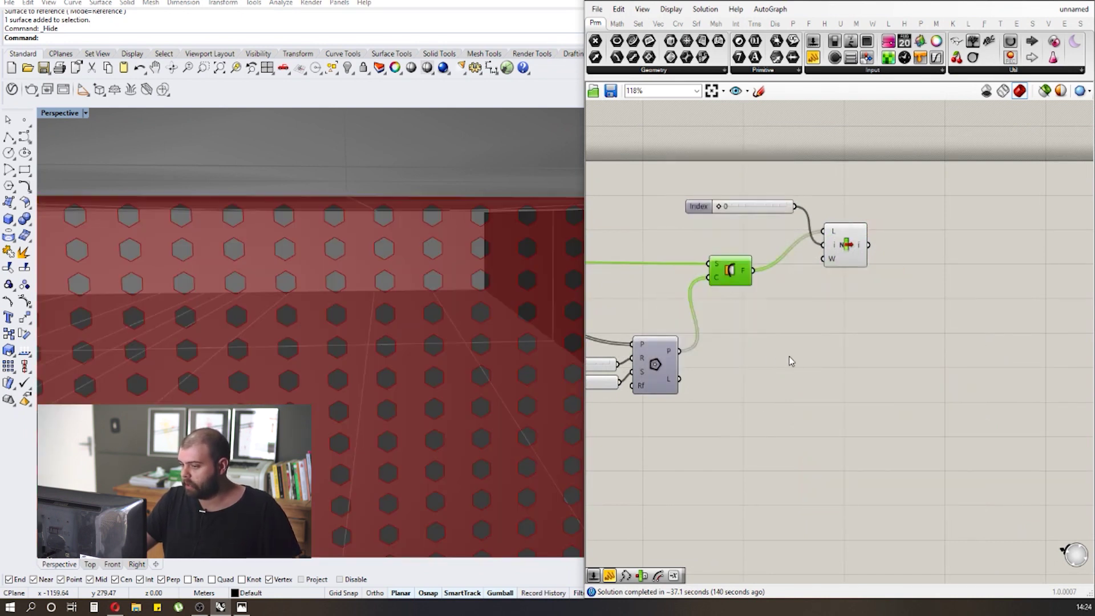
Orbit and zoom around the red facade panel, then highlight List Item's picked piece.
scroll(445, 243, "down", 3)
scroll(445, 243, "down", 5)
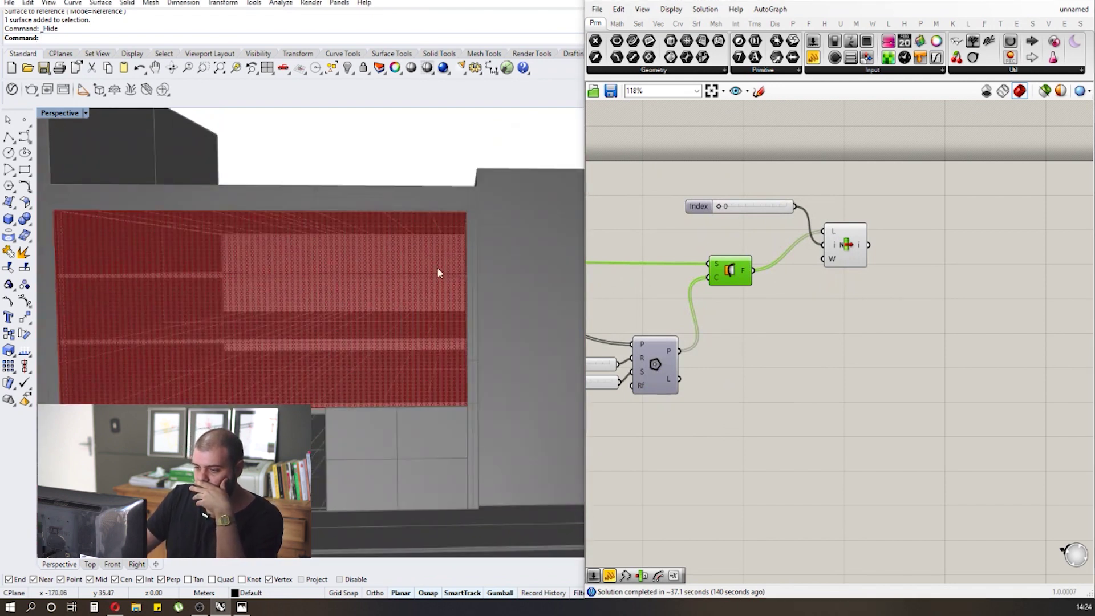
scroll(235, 267, "up", 7)
scroll(235, 263, "down", 4)
right_click_drag(235, 262, 313, 238)
scroll(322, 245, "down", 2)
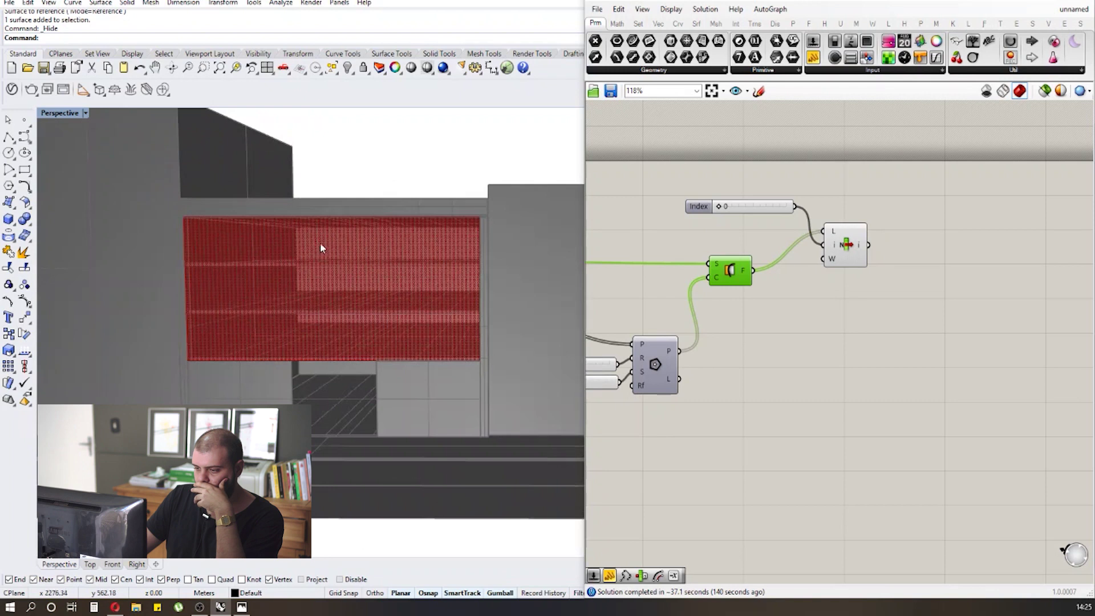
scroll(328, 248, "up", 4)
scroll(329, 263, "down", 3)
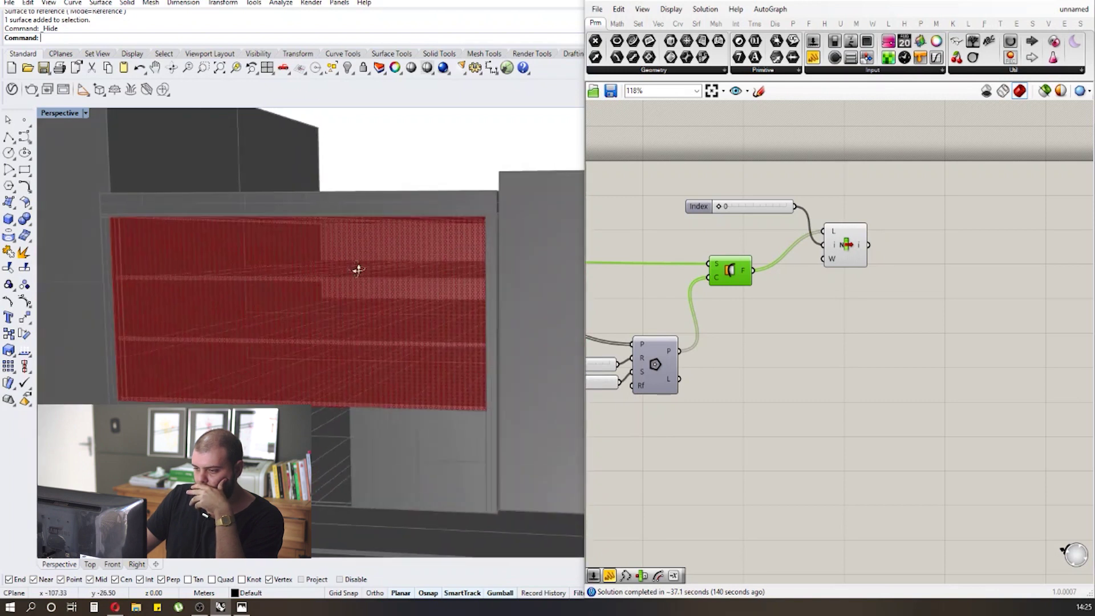
left_click(767, 326)
scroll(702, 238, "down", 3)
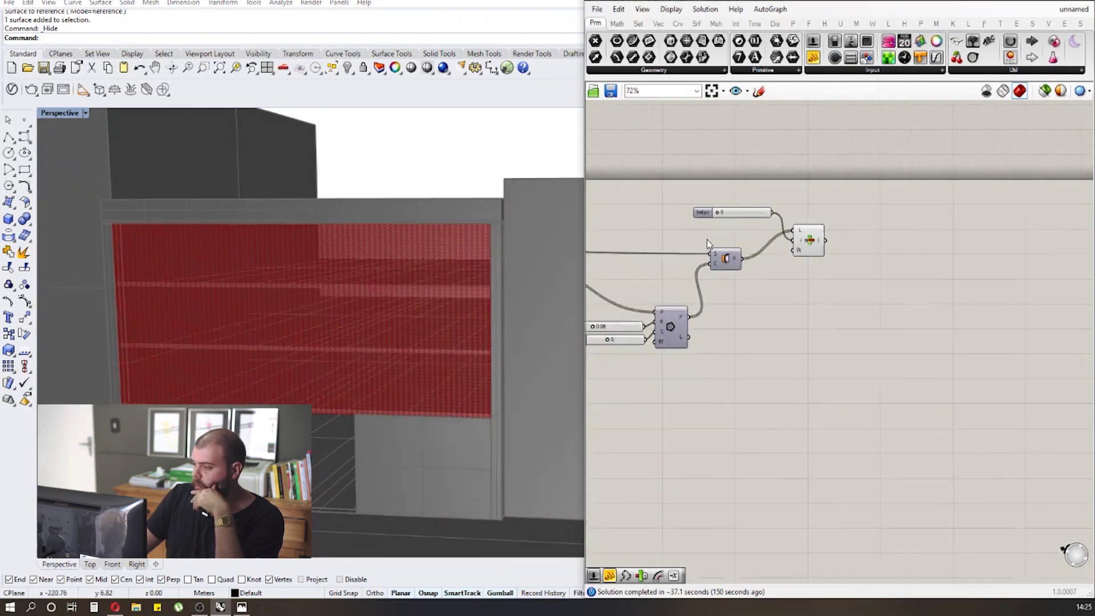
scroll(864, 230, "up", 3)
left_click(744, 253)
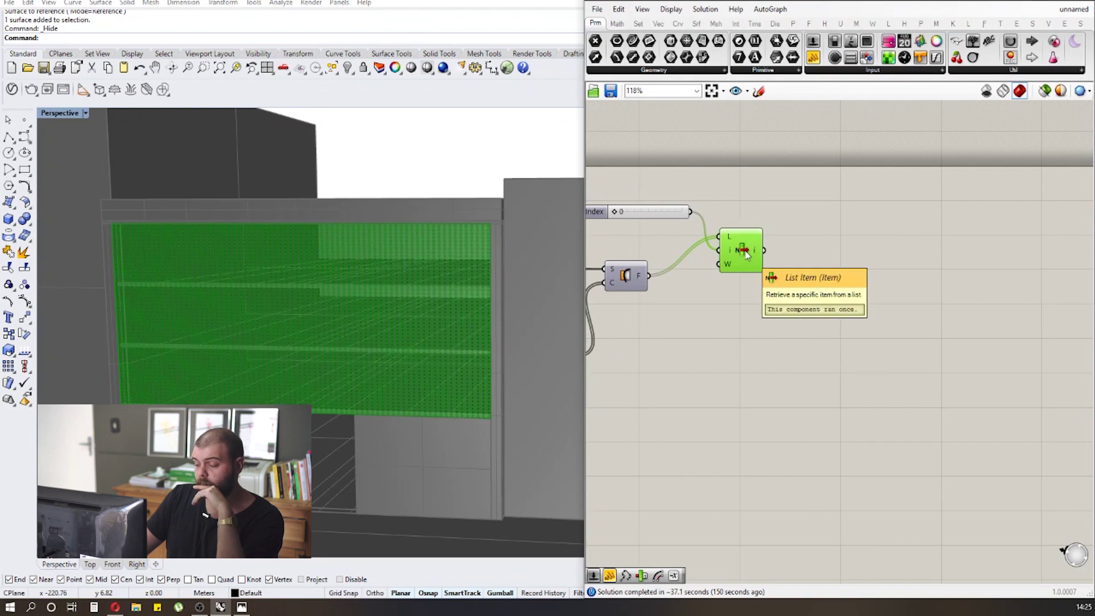
scroll(743, 253, "up", 2)
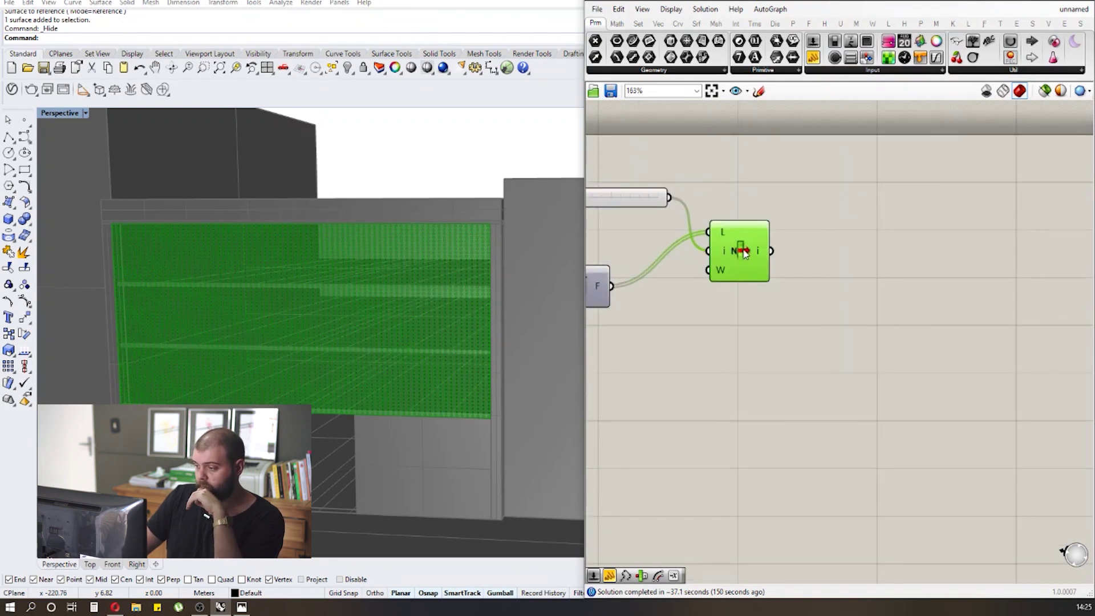
Bake List Item's facade piece as a group on the Default layer, then minimize Grasshopper.
right_click(745, 254)
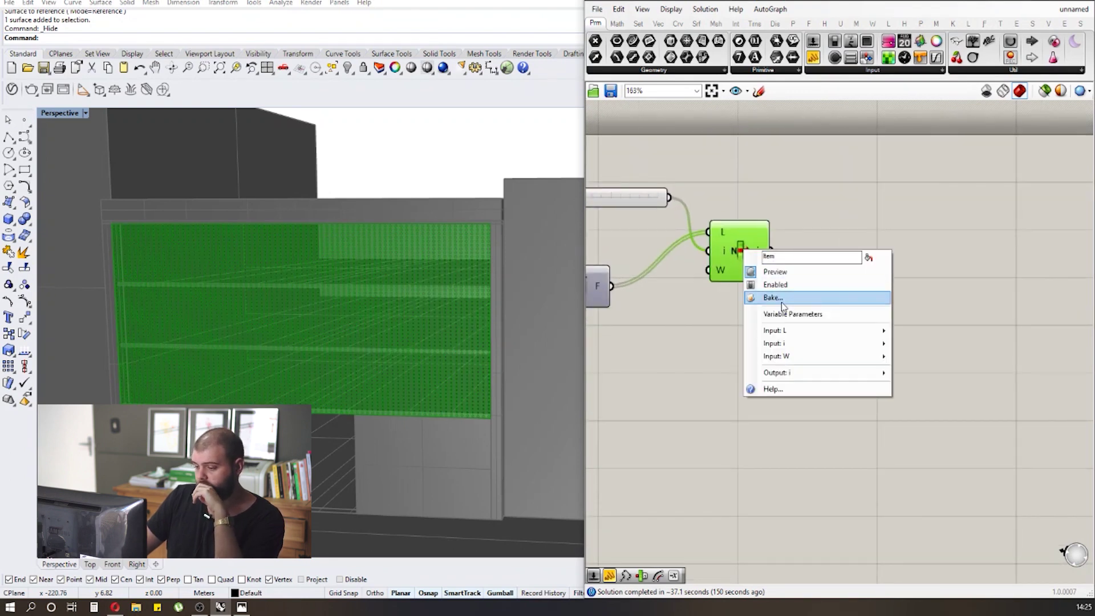
left_click(782, 304)
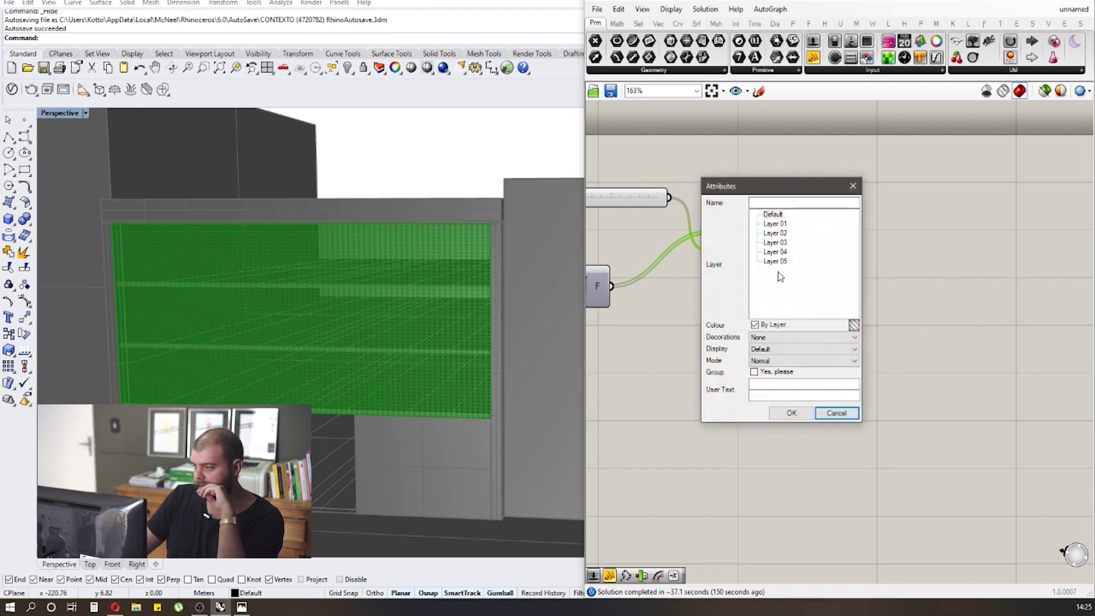
left_click_drag(751, 189, 891, 154)
left_click(916, 179)
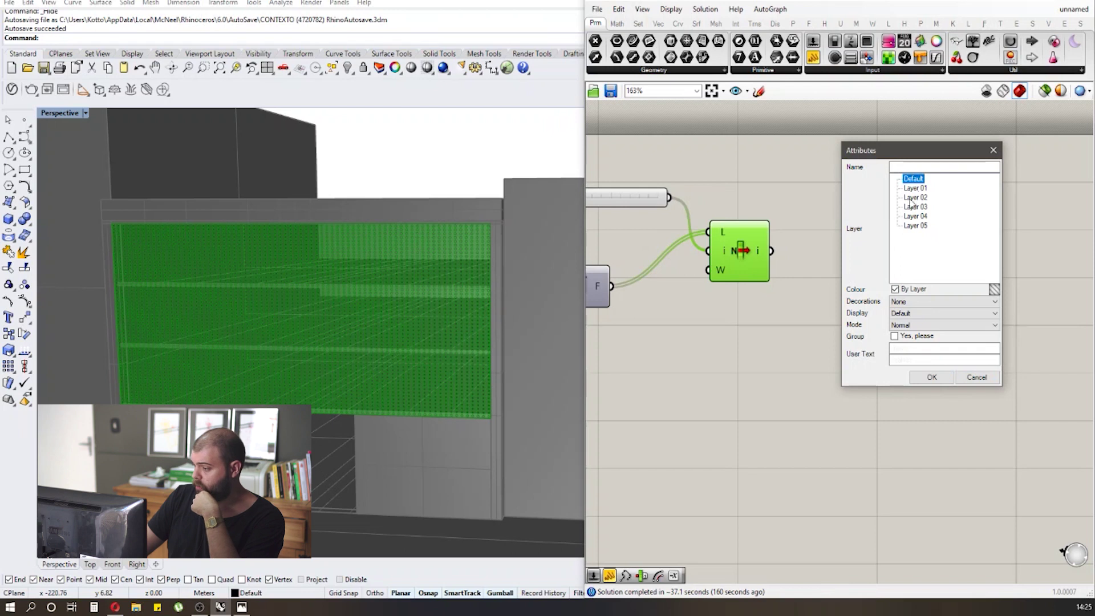
left_click(894, 337)
left_click(931, 377)
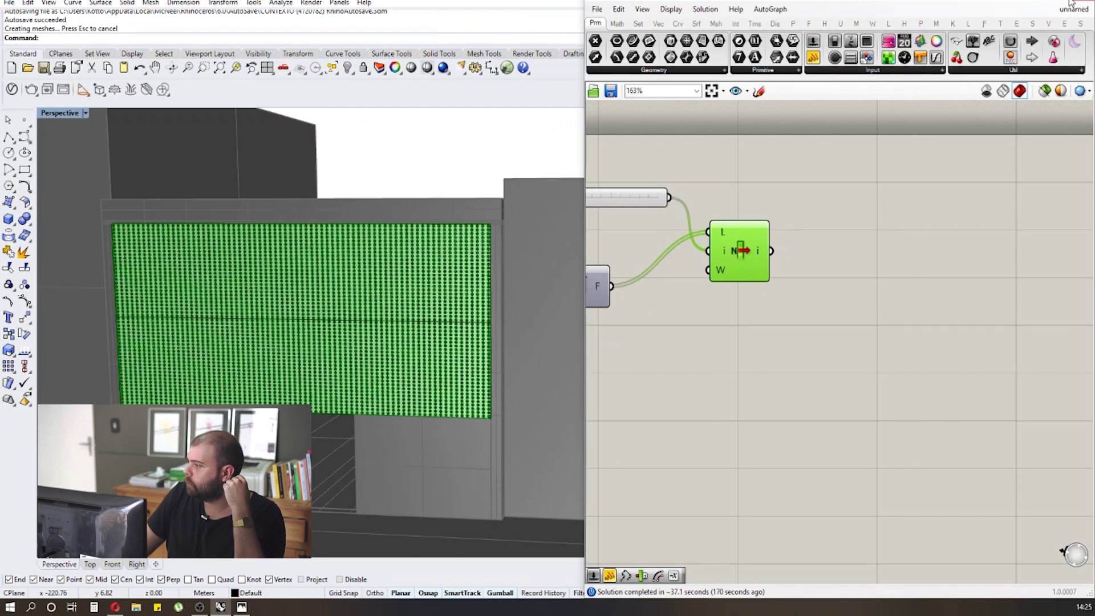
left_click(1029, 3)
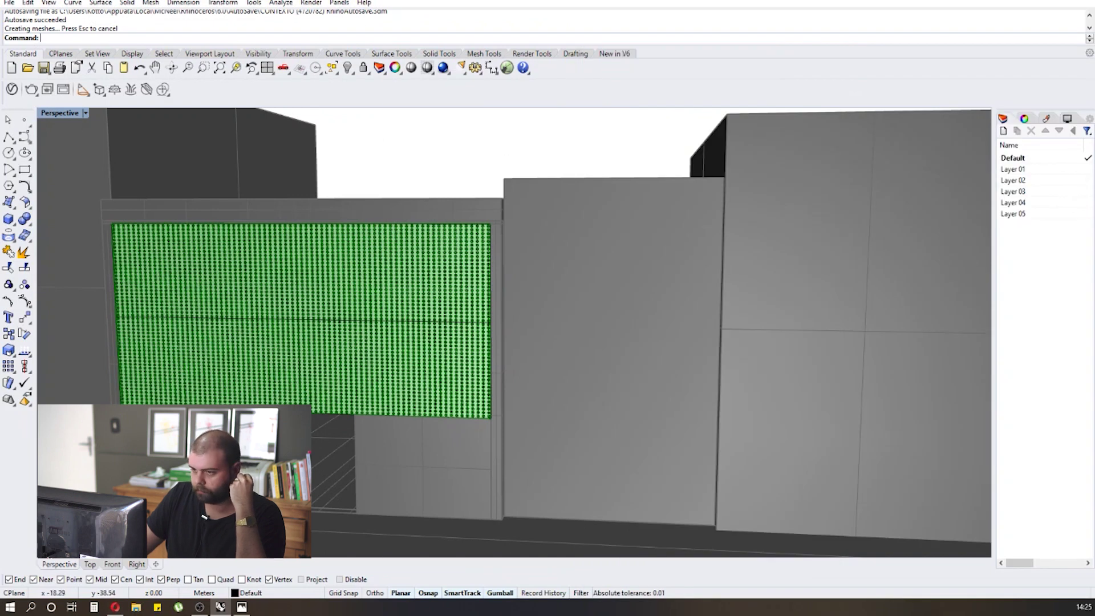
Orbit and zoom the Perspective view to inspect the baked perforated facade panel up close.
left_click(507, 68)
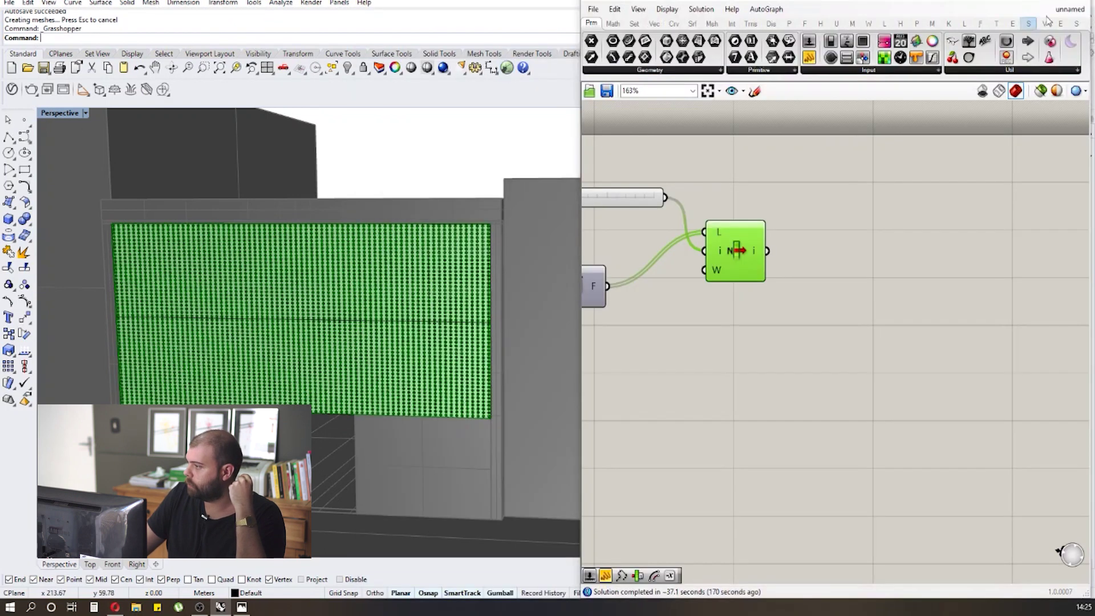
left_click(1074, 1)
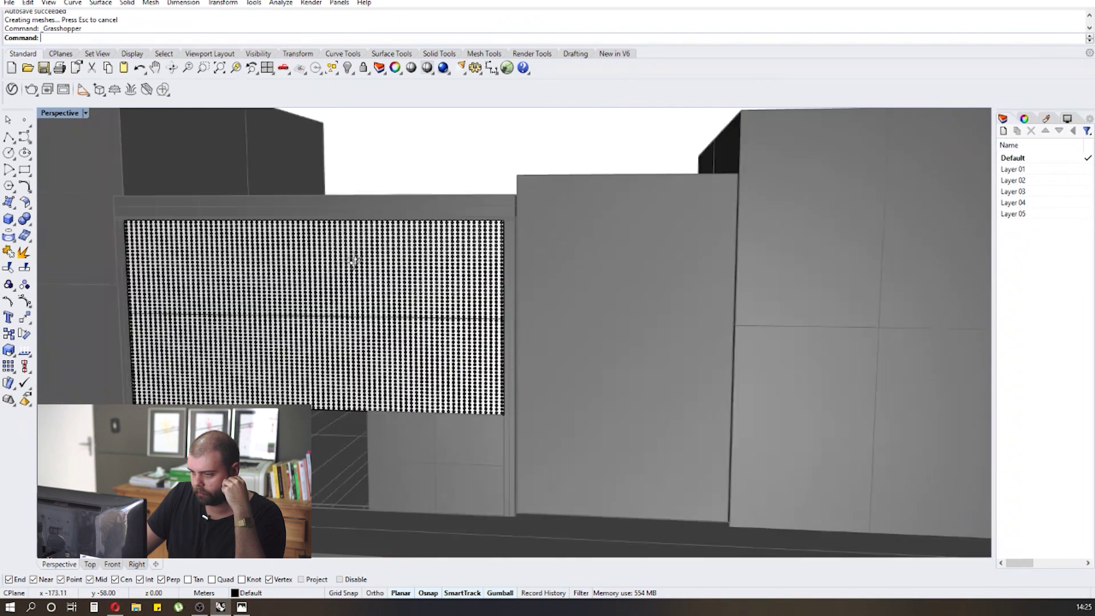
right_click_drag(353, 262, 360, 226)
scroll(223, 188, "up", 10)
scroll(173, 191, "down", 8)
scroll(362, 226, "down", 7)
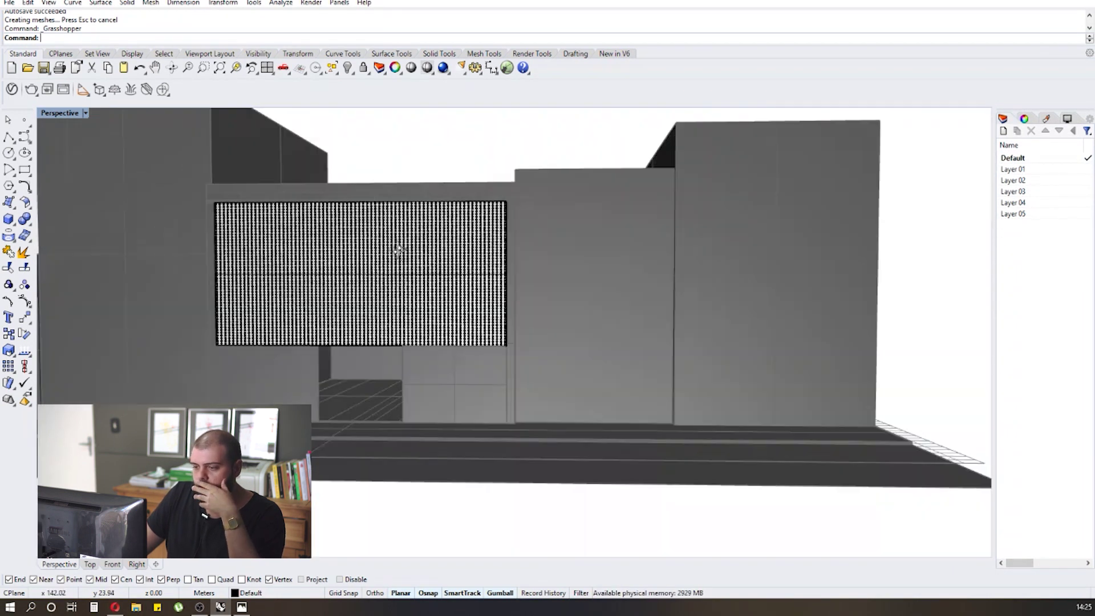
scroll(386, 273, "up", 5)
scroll(391, 289, "down", 4)
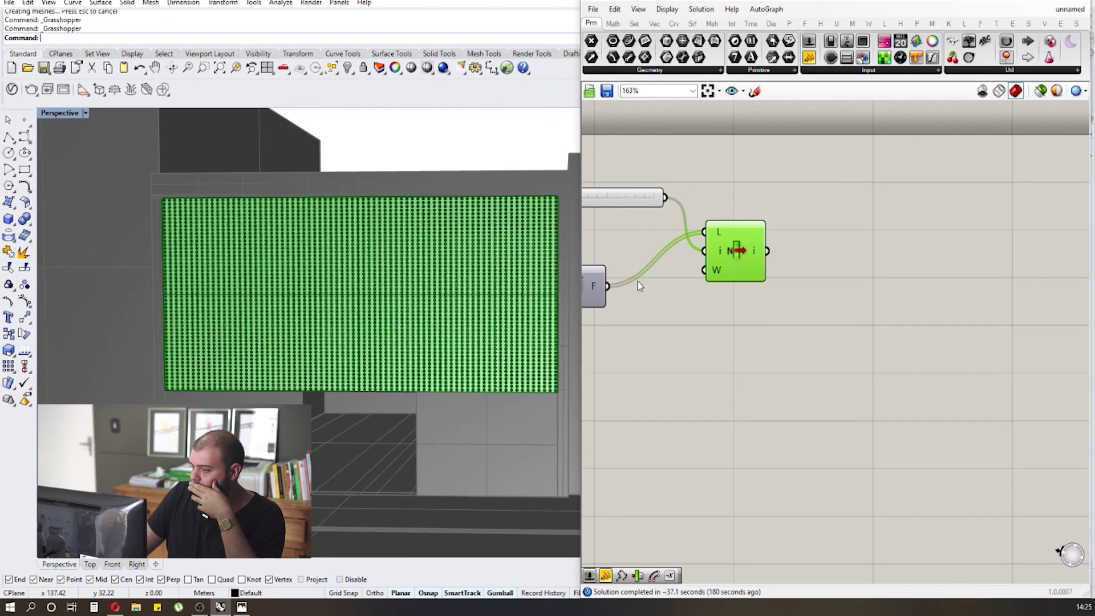
scroll(868, 273, "down", 7)
scroll(712, 334, "up", 6)
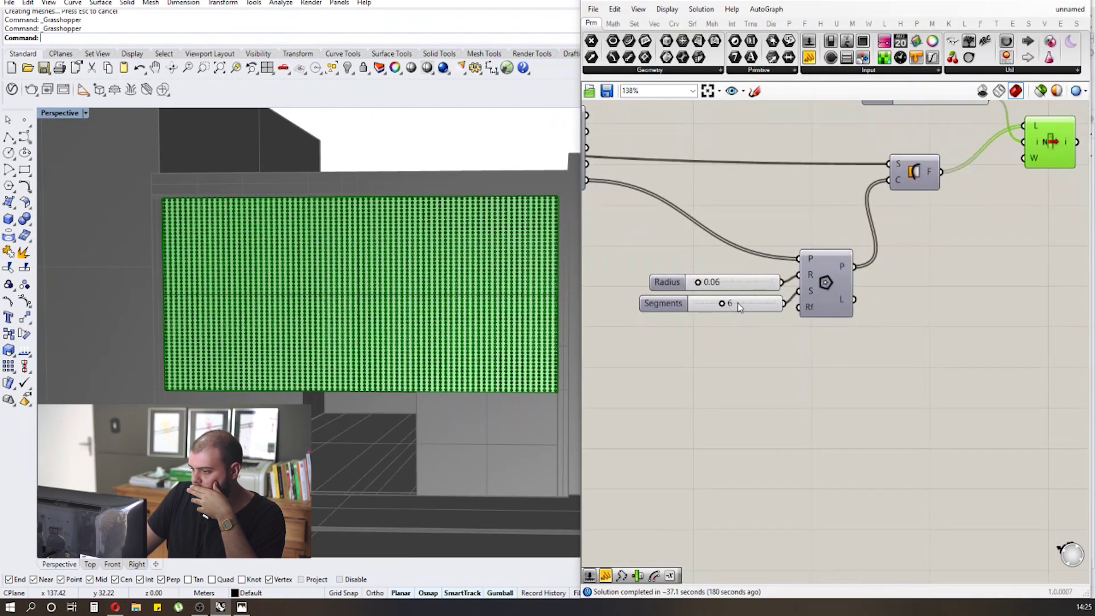
scroll(679, 342, "down", 4)
scroll(857, 238, "up", 3)
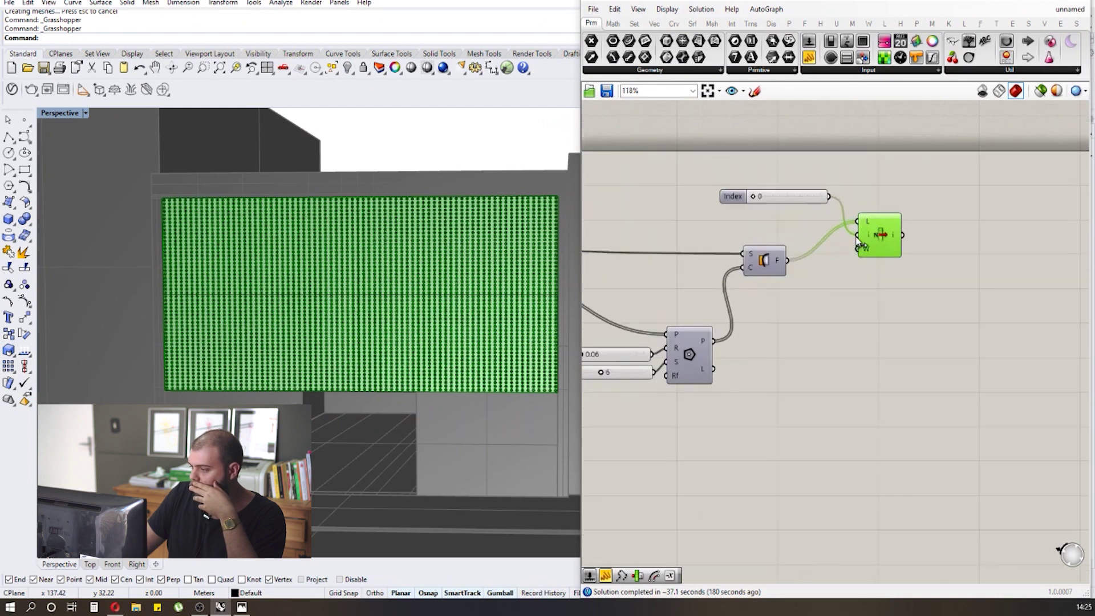
Open Surface Split's quick options, dismiss them, and zoom onto the baked panel.
left_click(773, 273)
middle_click(774, 268)
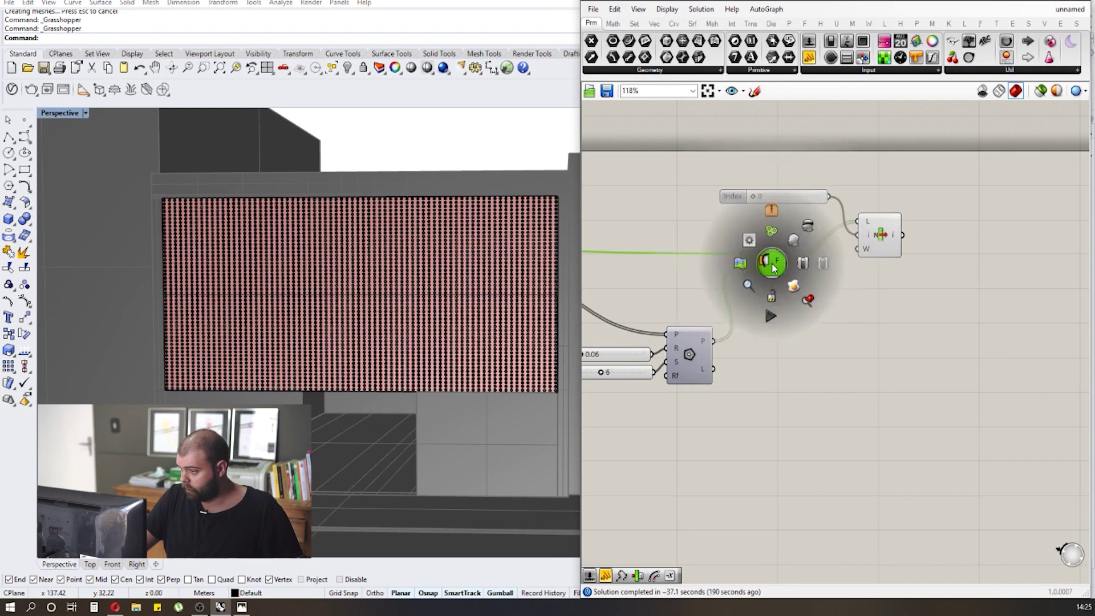
scroll(849, 266, "down", 2)
left_click(821, 283)
scroll(656, 337, "up", 3)
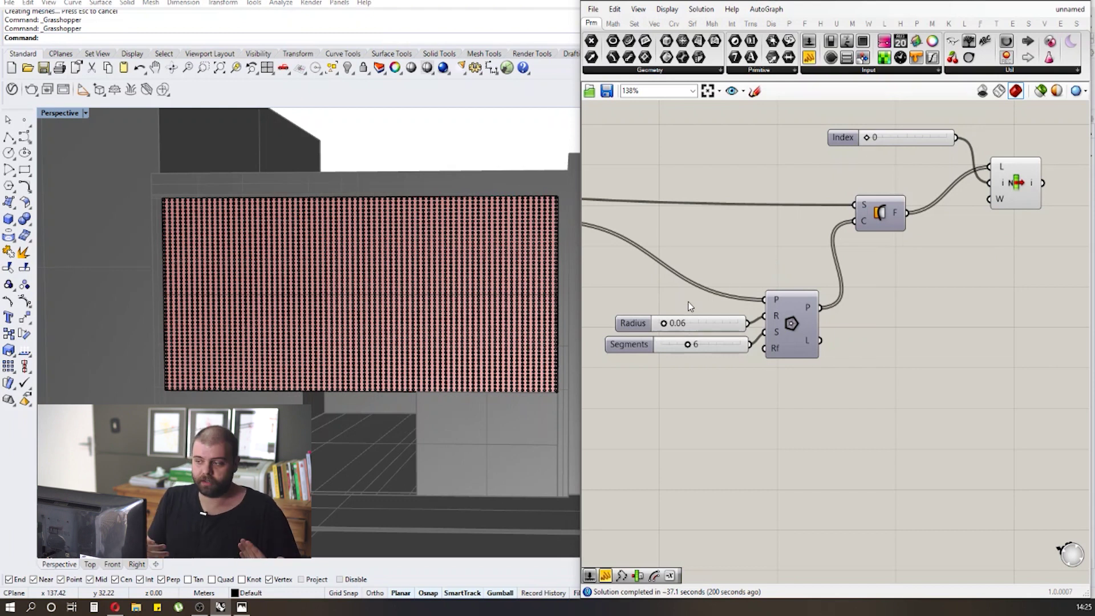
scroll(637, 267, "down", 3)
scroll(873, 179, "up", 4)
scroll(793, 251, "down", 2)
scroll(732, 280, "up", 2)
Disable the Surface Split component from its radial menu.
left_click(734, 275)
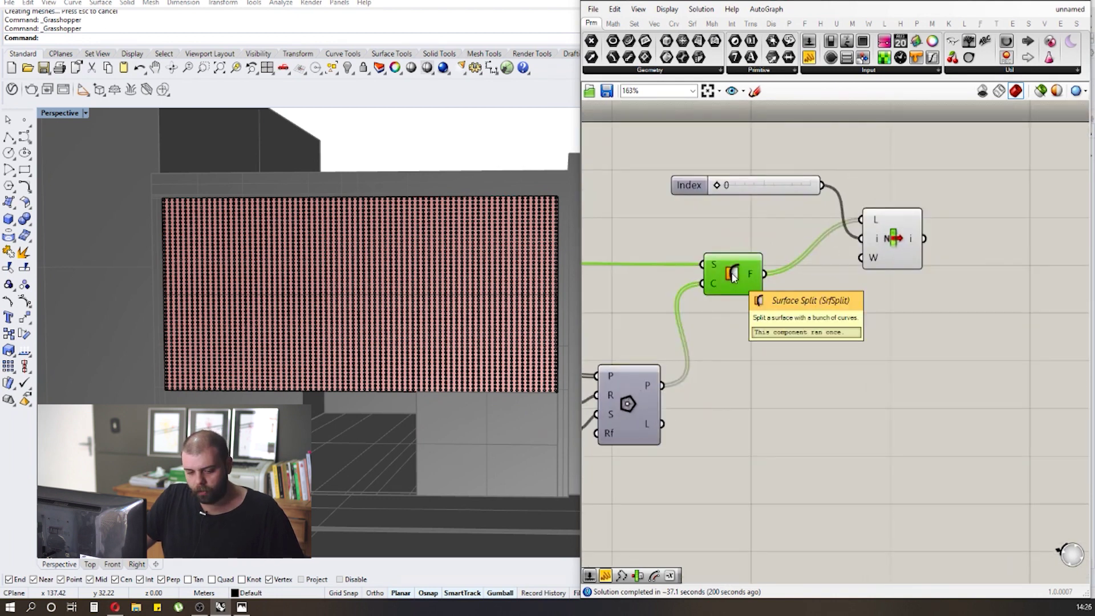
middle_click(733, 274)
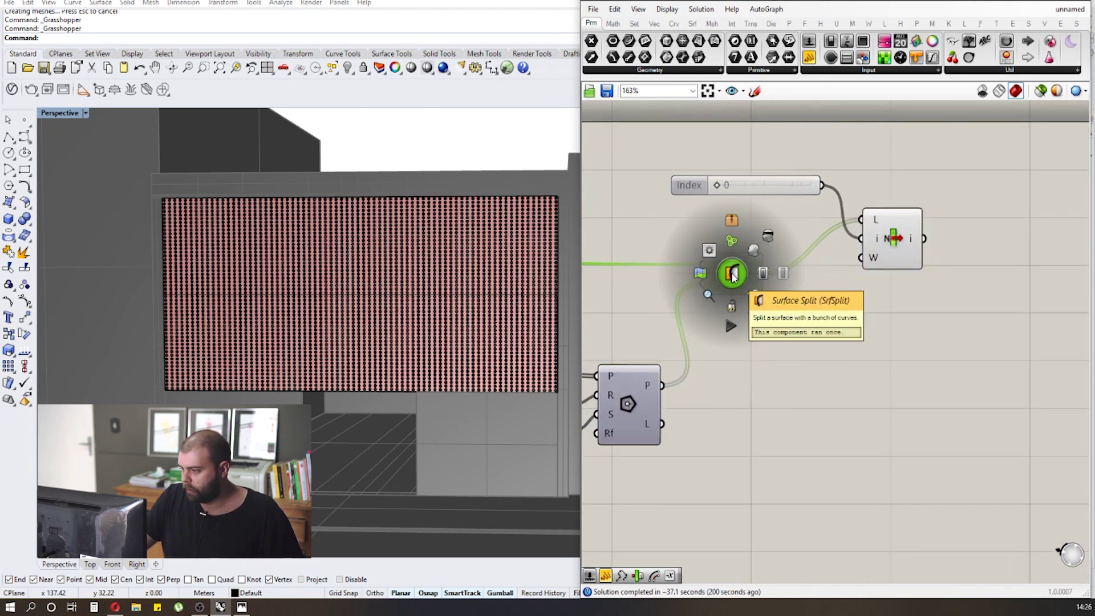
left_click(782, 276)
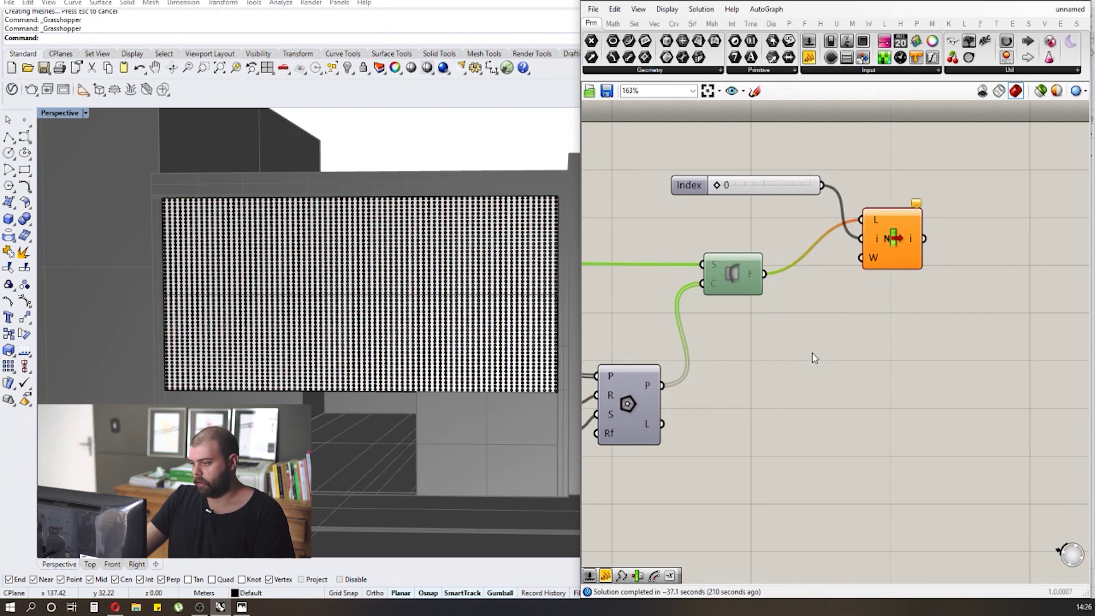
scroll(529, 223, "up", 5)
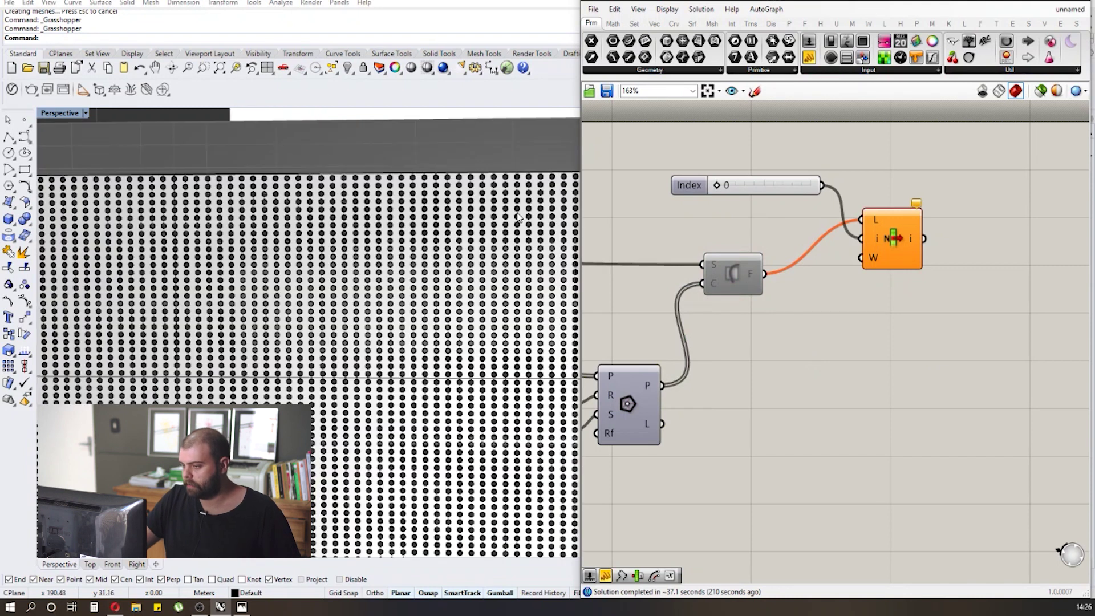
Undo the last Grasshopper bake and turn on the Polygon component's preview.
key("ctrl+z")
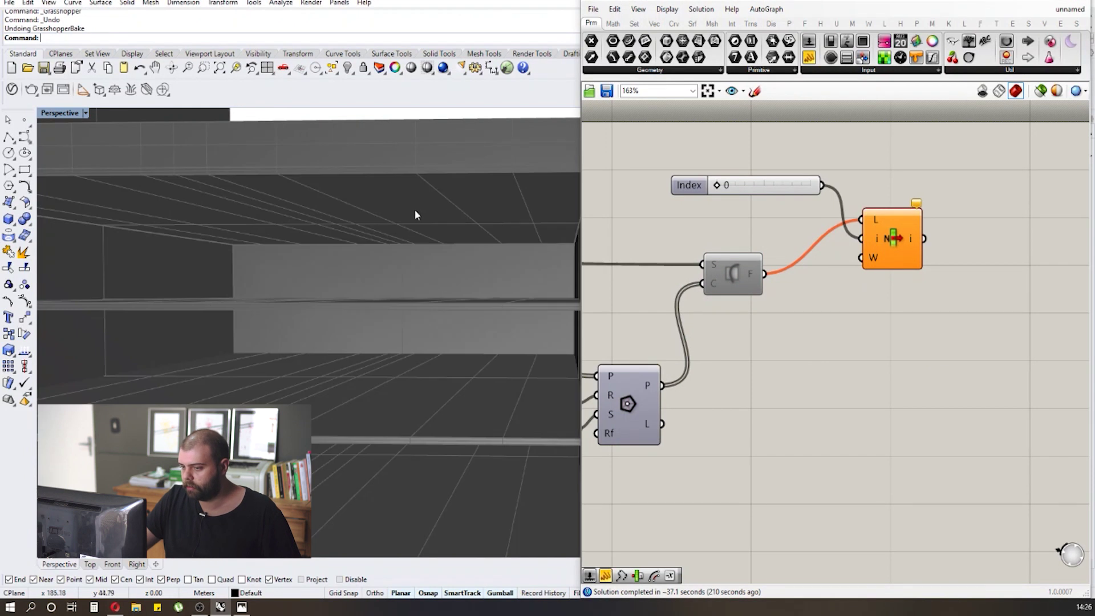
scroll(919, 307, "down", 3)
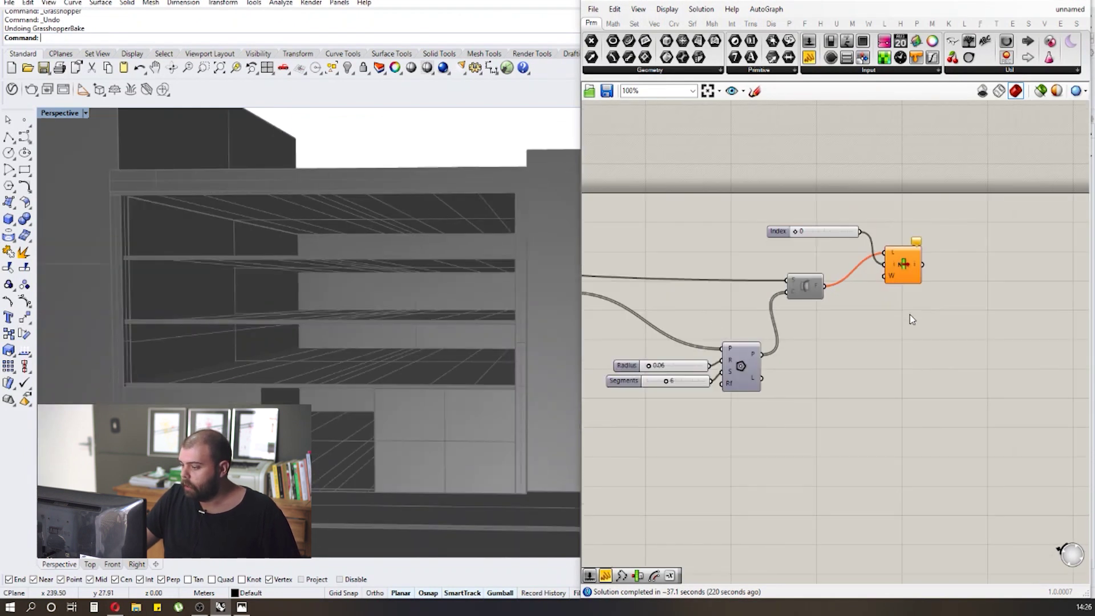
scroll(762, 388, "up", 4)
left_click(734, 357)
middle_click(721, 346)
left_click(743, 321)
left_click(834, 310)
Inspect the hexagon-perforated panel, then reopen Grasshopper in a narrower window.
scroll(297, 189, "up", 4)
scroll(296, 189, "up", 2)
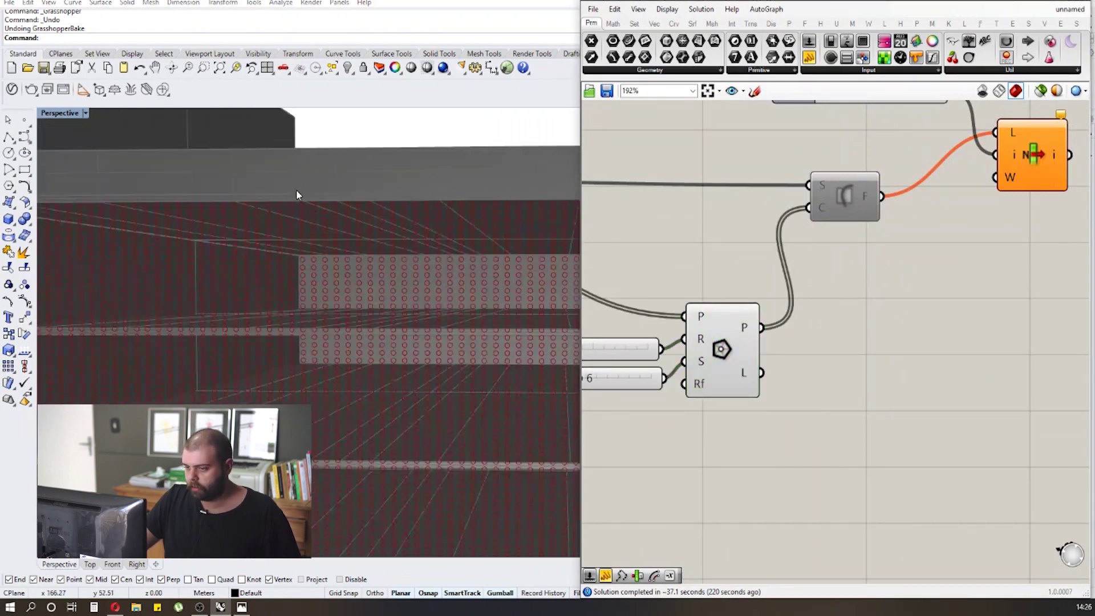
scroll(892, 320, "down", 2)
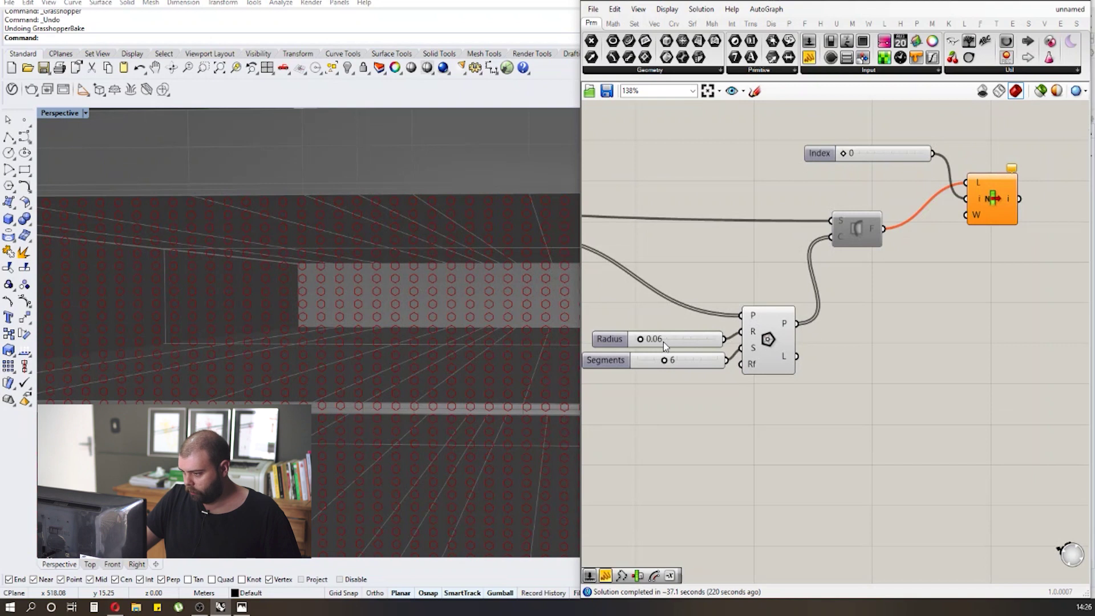
scroll(662, 341, "up", 3)
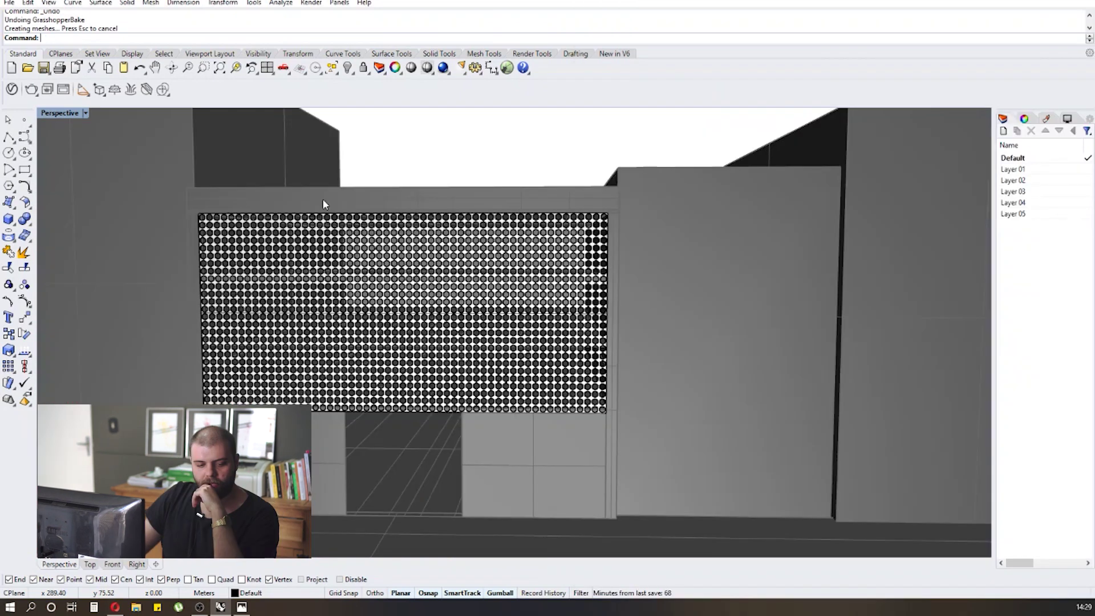
mouse_move(315, 200)
right_mouse_down()
mouse_move(330, 172)
mouse_move(337, 205)
mouse_move(324, 198)
right_mouse_up()
scroll(325, 202, "up", 5)
scroll(329, 199, "down", 4)
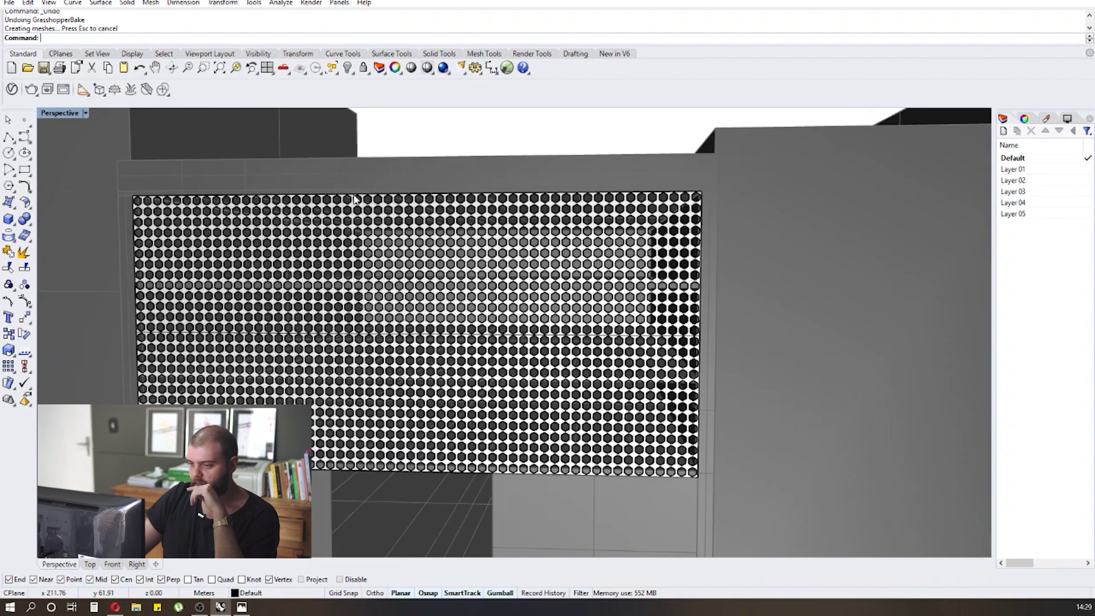
scroll(357, 199, "up", 5)
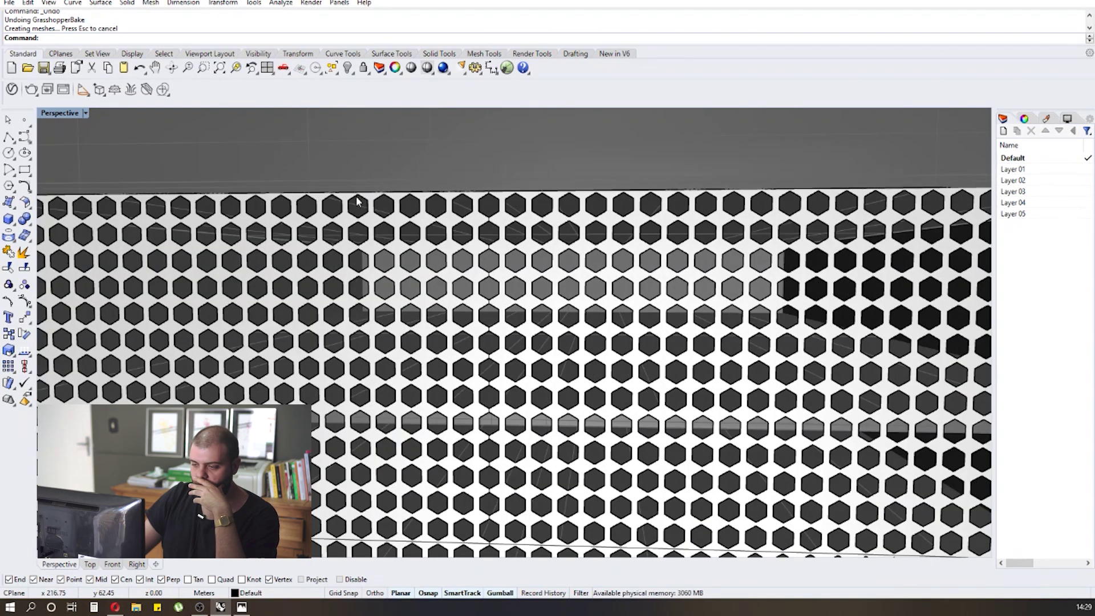
scroll(358, 201, "down", 5)
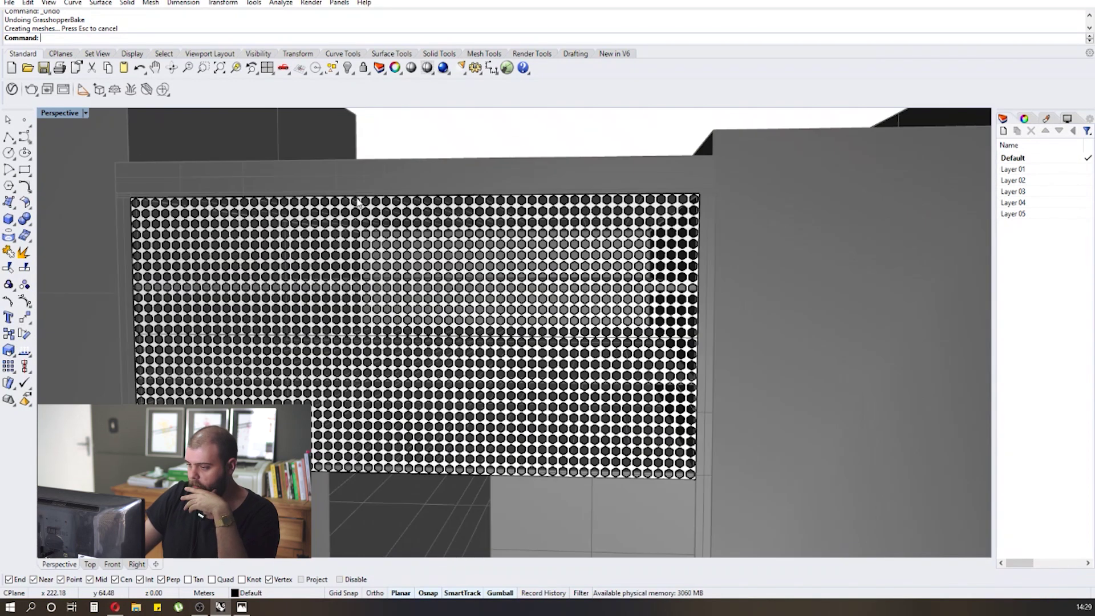
left_click(509, 69)
left_click_drag(582, 170, 657, 166)
Delete the baked hexagon-perforated panel surface from the Perspective viewport.
left_click(530, 213)
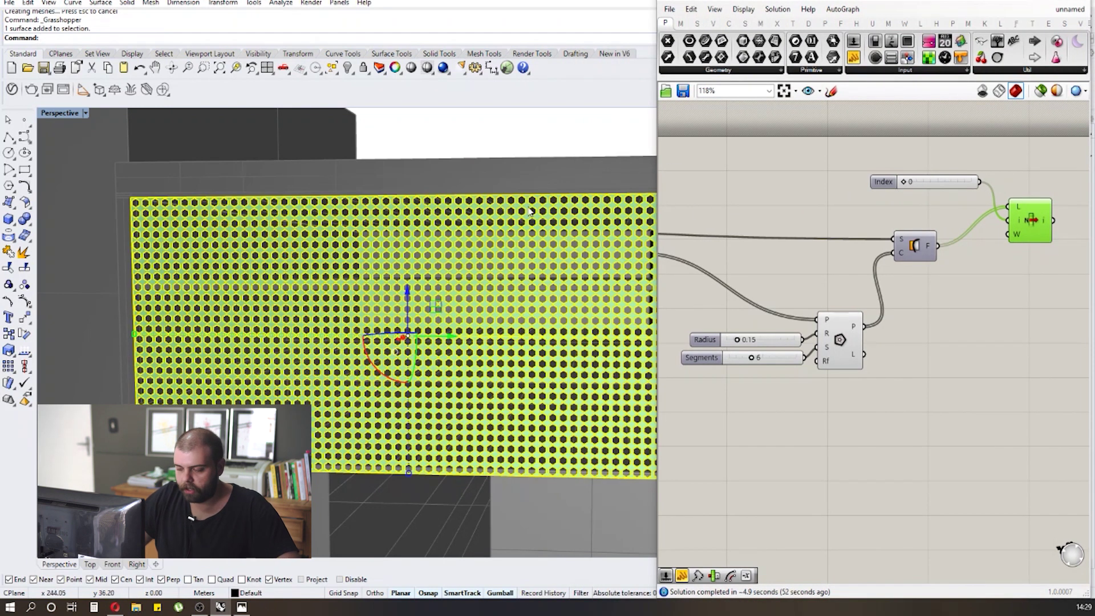
key("Delete")
scroll(733, 258, "down", 1)
scroll(878, 261, "up", 2)
left_click(951, 303)
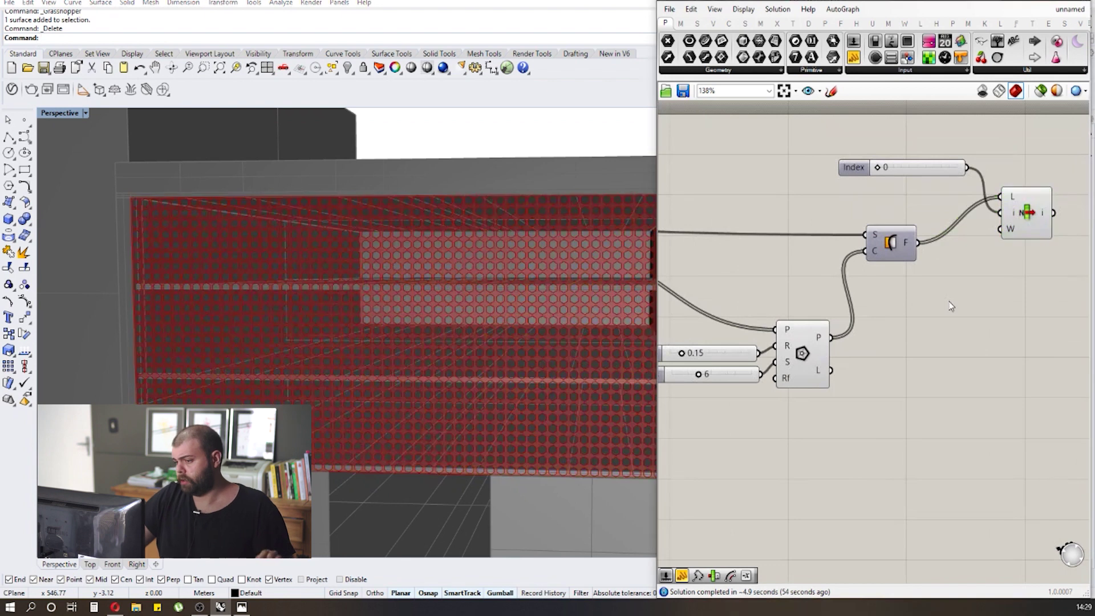
Select the Surface Split component and bring up its radial menu.
mouse_move(871, 257)
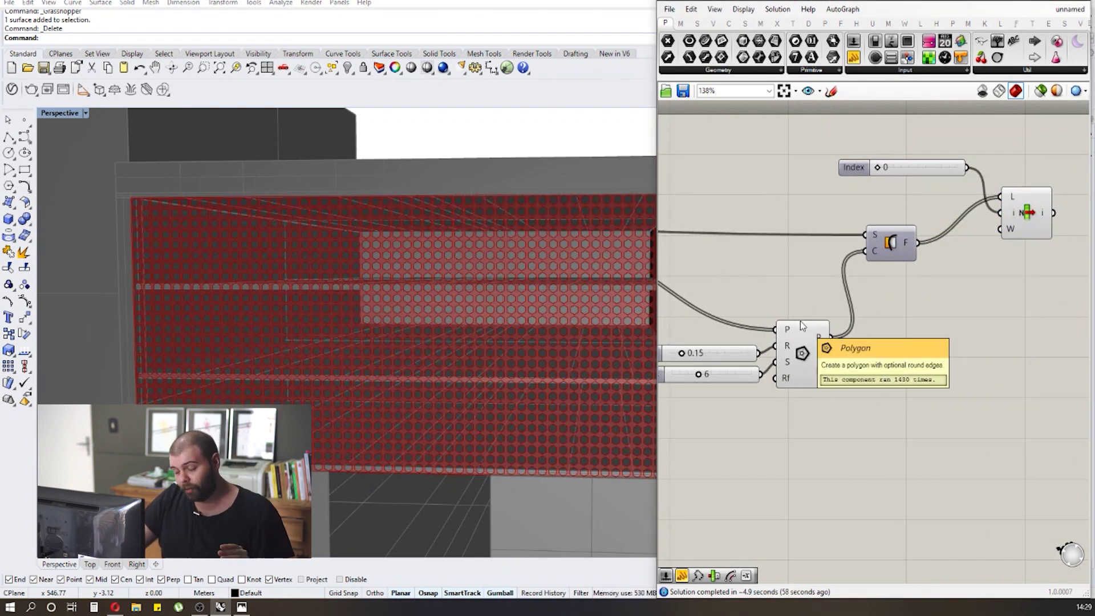
left_click(892, 244)
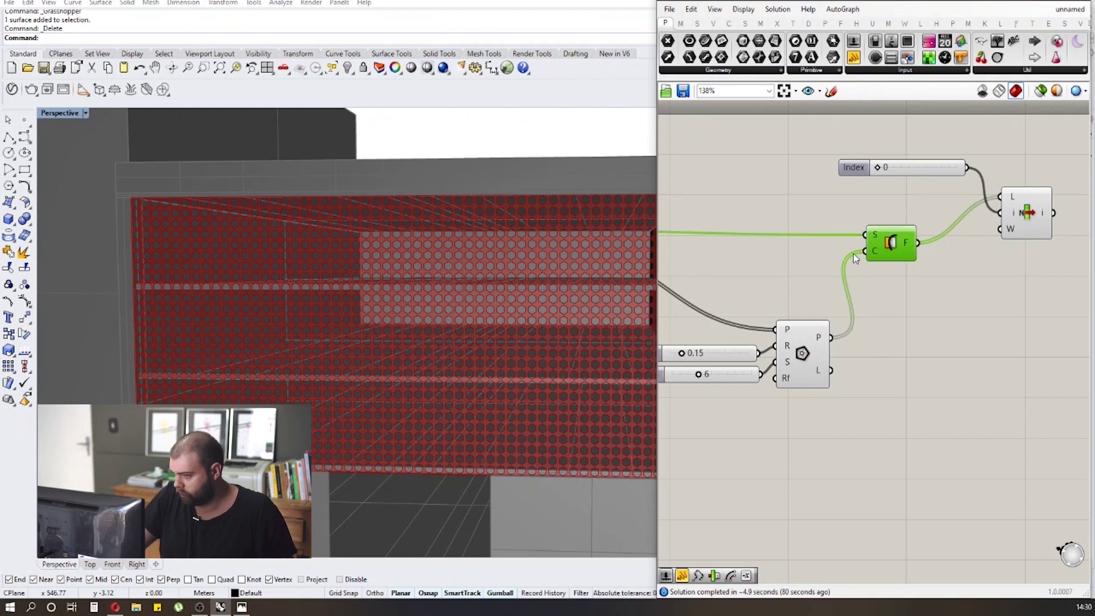
scroll(853, 254, "down", 2)
scroll(844, 263, "up", 2)
middle_click(846, 266)
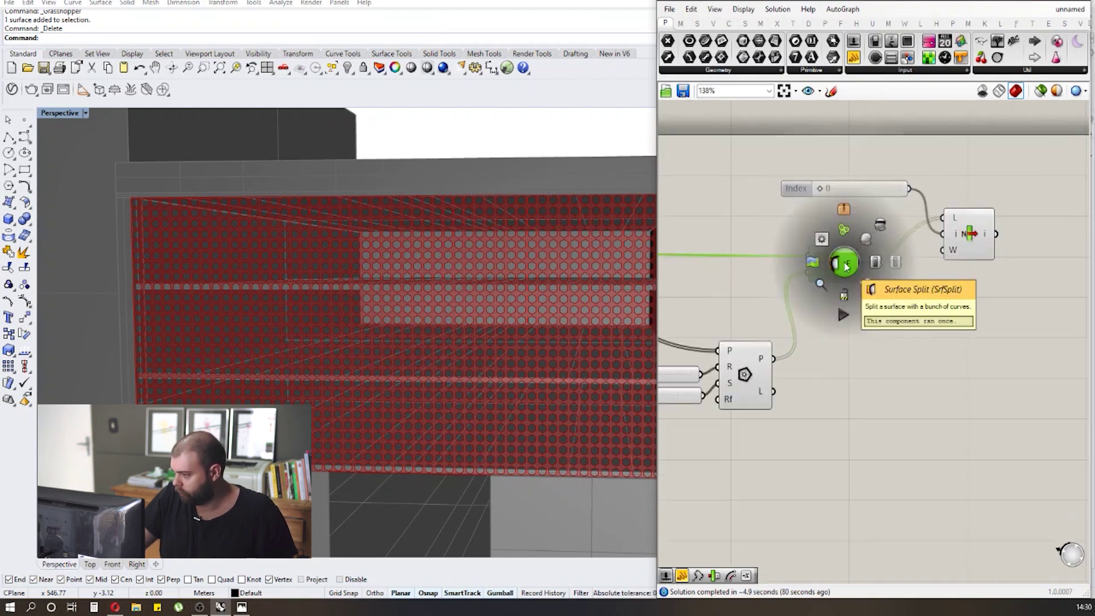
left_click(896, 267)
scroll(992, 323, "down", 2)
scroll(1004, 317, "down", 2)
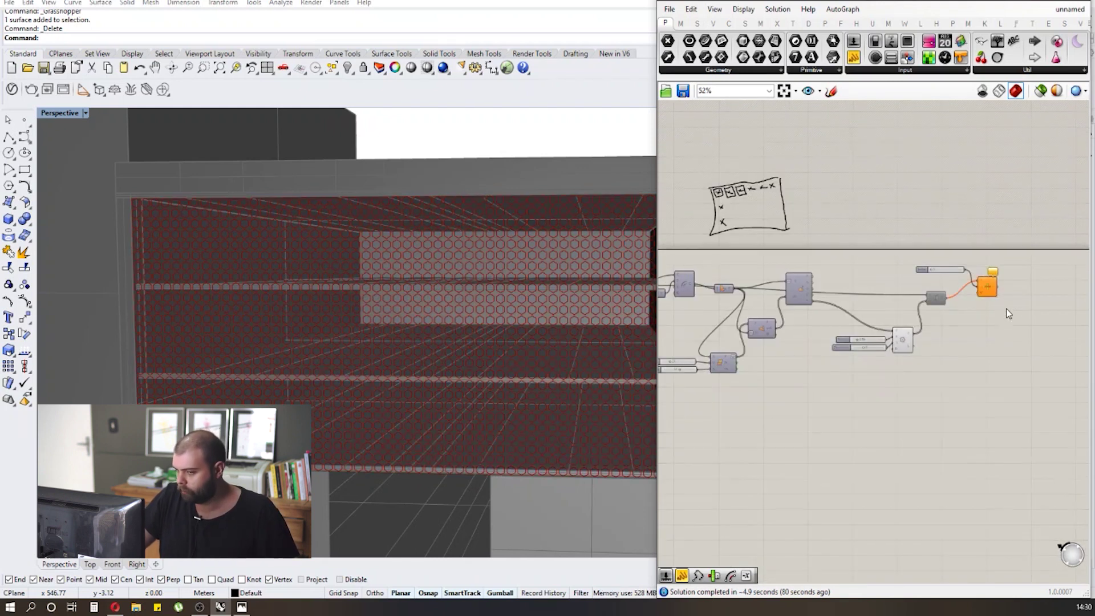
scroll(240, 251, "down", 2)
scroll(251, 213, "up", 3)
scroll(251, 213, "down", 3)
right_click_drag(271, 230, 268, 228)
scroll(255, 216, "up", 9)
scroll(263, 237, "down", 5)
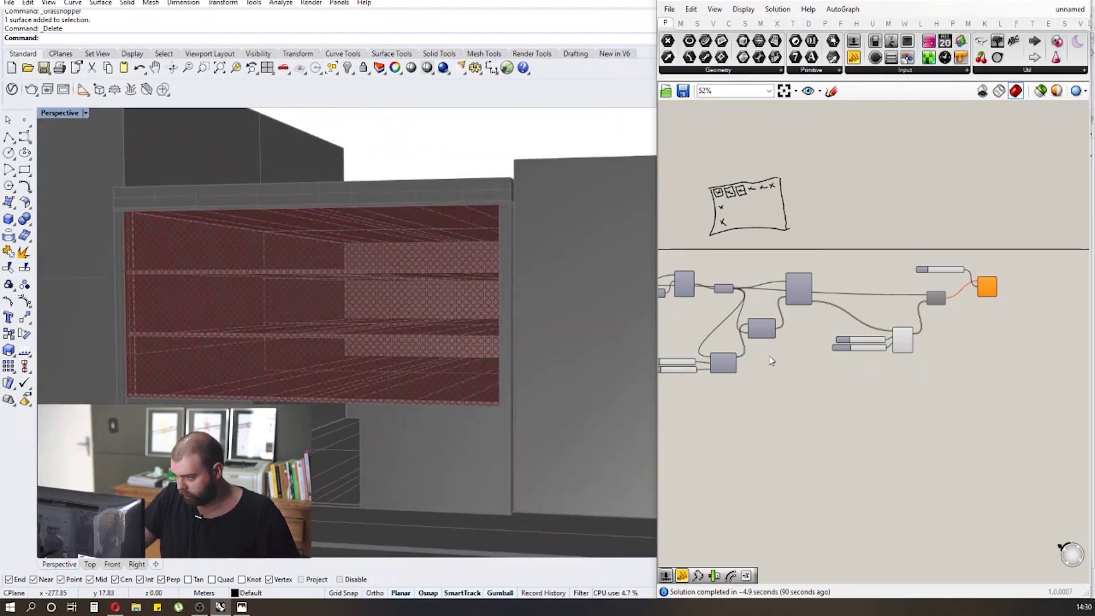
scroll(848, 354, "up", 7)
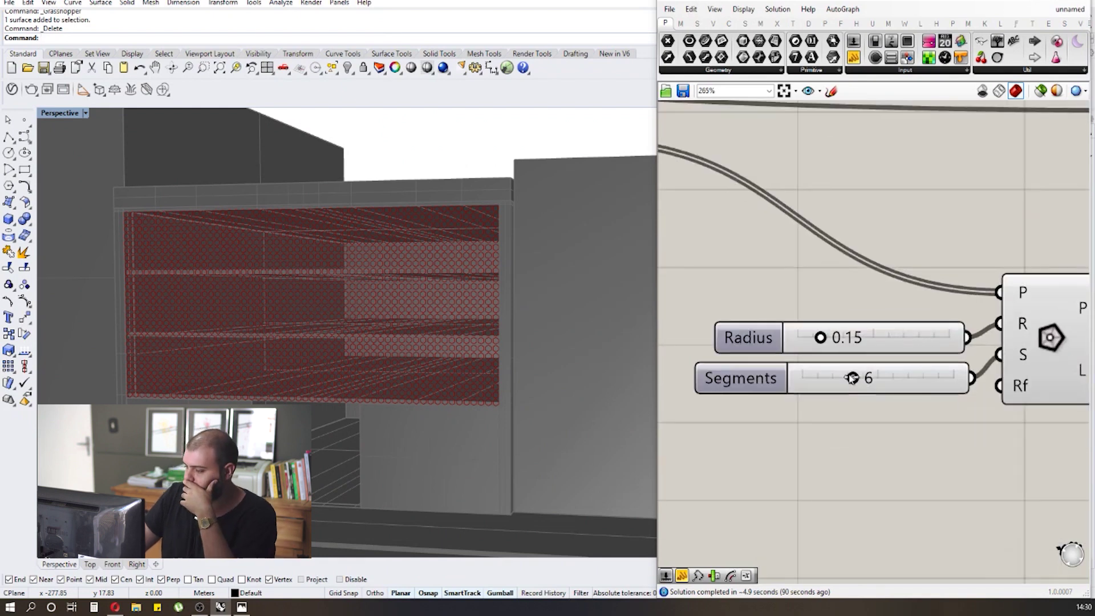
mouse_move(853, 379)
left_mouse_down()
mouse_move(815, 380)
mouse_move(892, 381)
mouse_move(806, 384)
mouse_move(844, 382)
left_mouse_up()
scroll(428, 203, "up", 3)
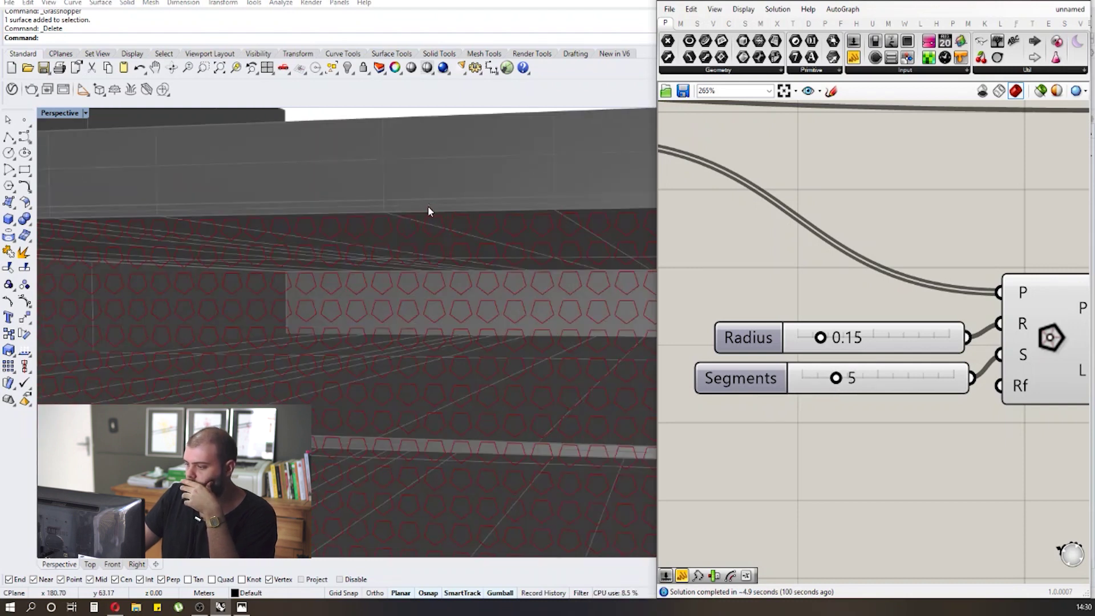
scroll(408, 234, "down", 3)
scroll(822, 341, "up", 2)
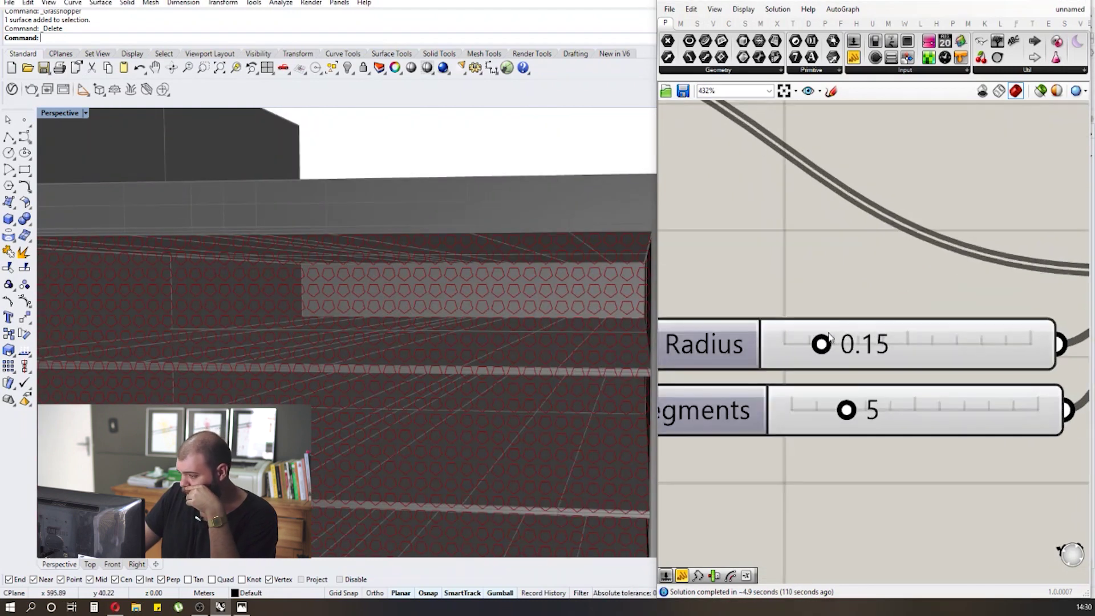
left_click_drag(823, 343, 814, 346)
scroll(426, 252, "down", 3)
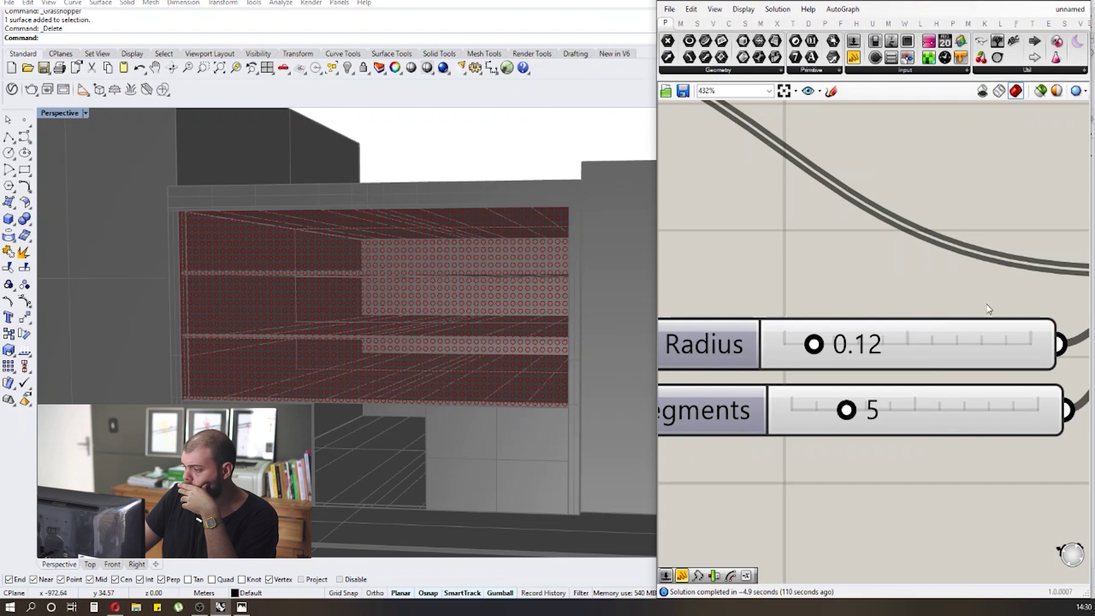
scroll(1030, 311, "down", 7)
scroll(708, 354, "up", 7)
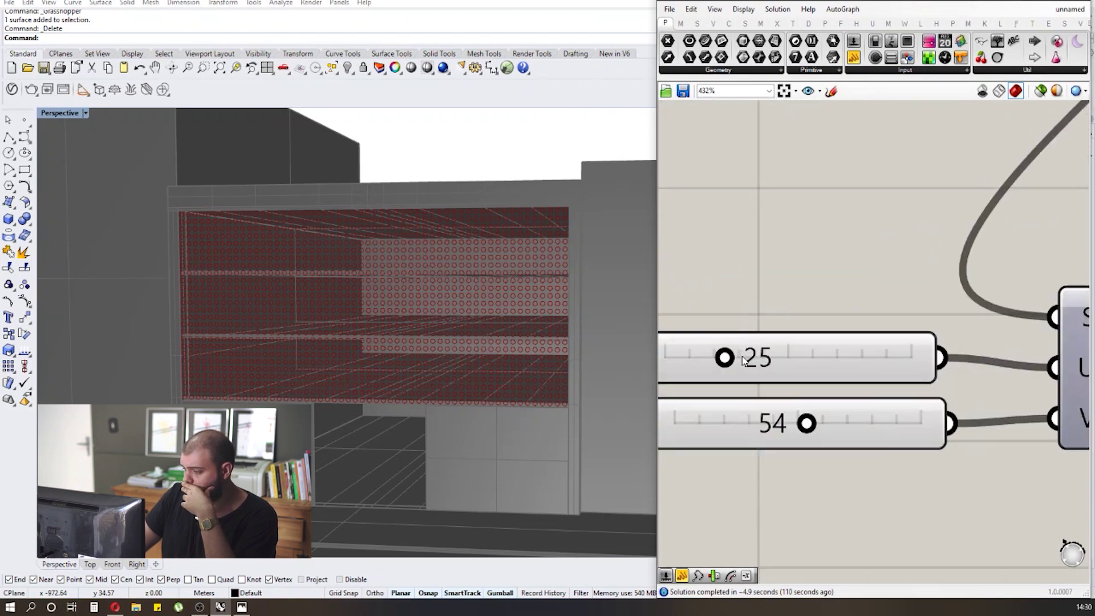
left_click_drag(730, 356, 737, 357)
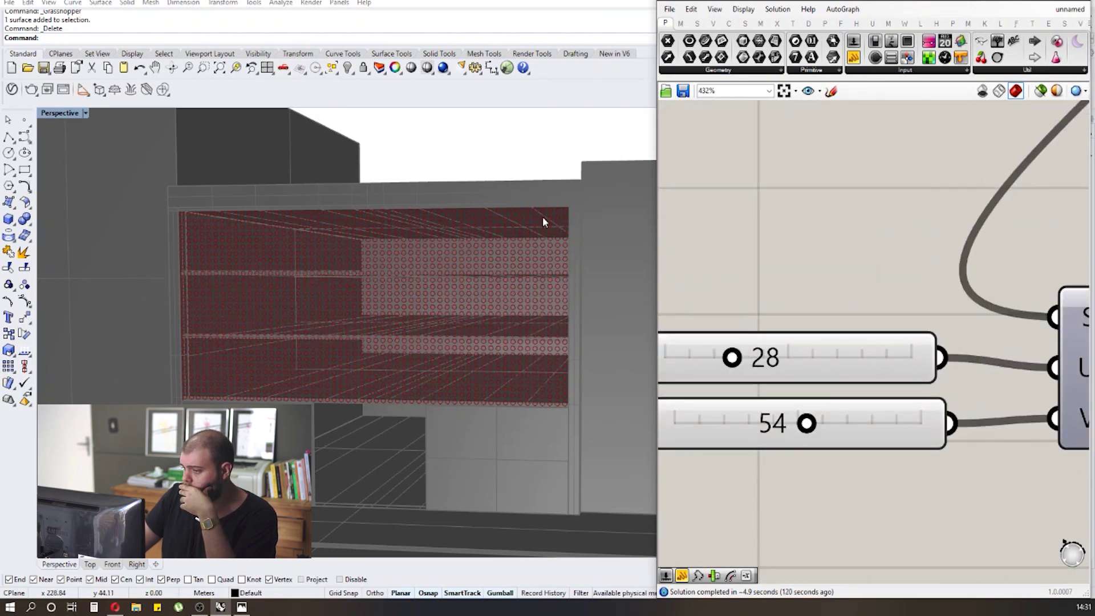
scroll(545, 222, "up", 3)
scroll(551, 228, "up", 2)
mouse_move(732, 357)
left_mouse_down()
mouse_move(759, 362)
mouse_move(749, 358)
left_mouse_up()
left_click_drag(809, 427, 847, 425)
scroll(545, 362, "down", 5)
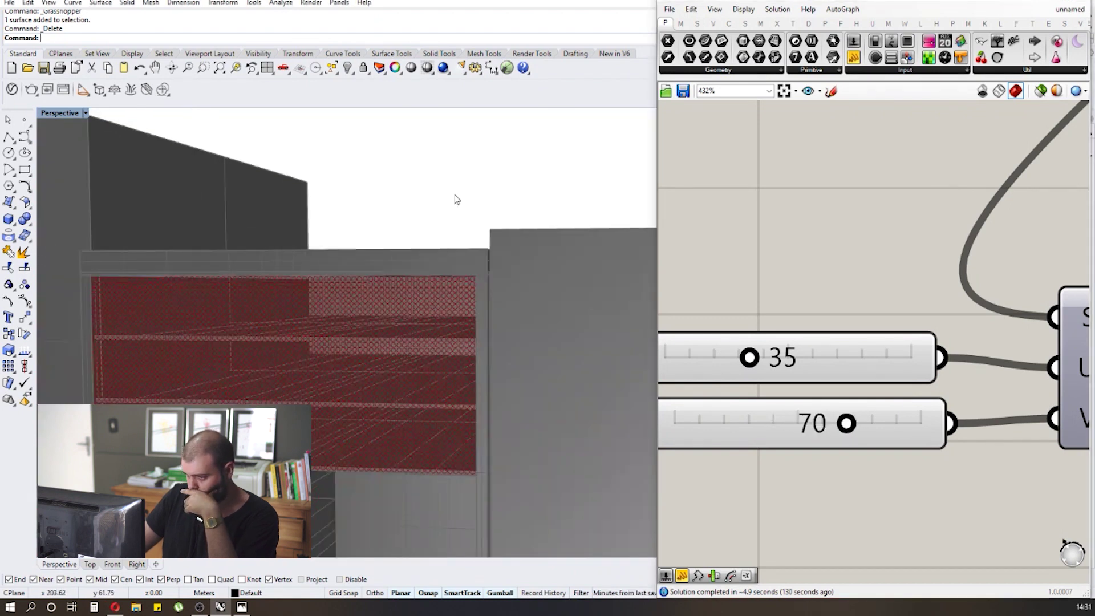
scroll(331, 302, "up", 3)
scroll(306, 310, "up", 3)
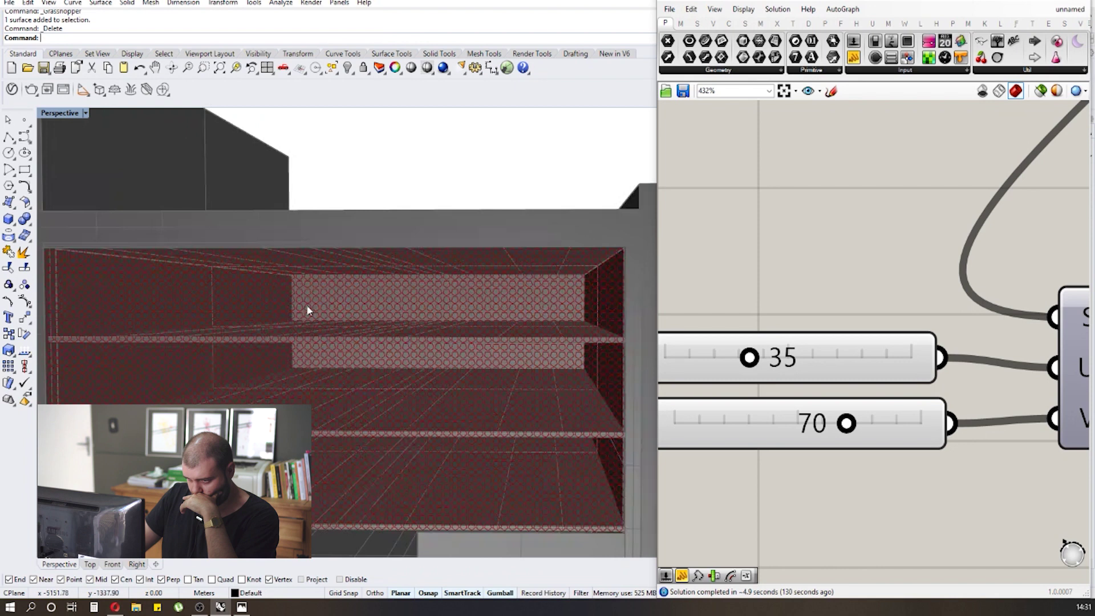
scroll(328, 308, "down", 4)
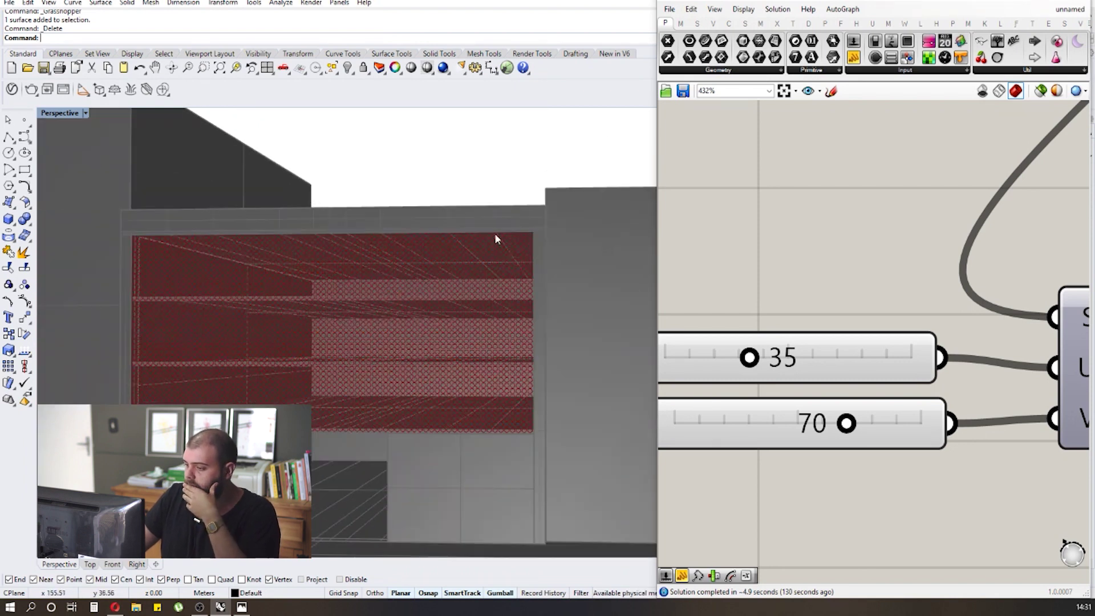
scroll(495, 238, "up", 5)
scroll(511, 235, "down", 6)
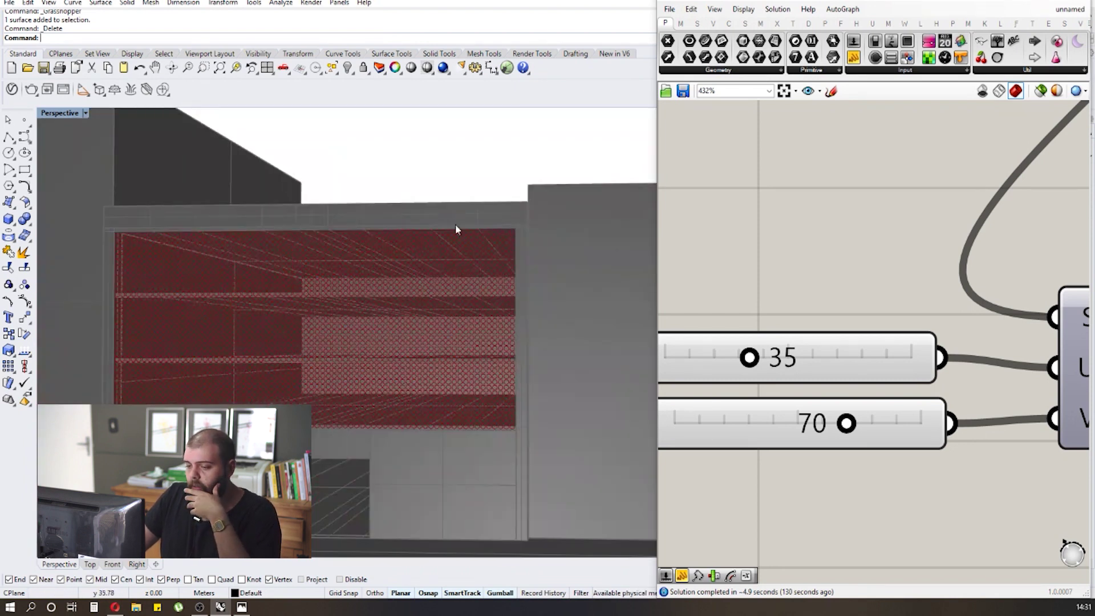
right_click_drag(455, 225, 421, 238)
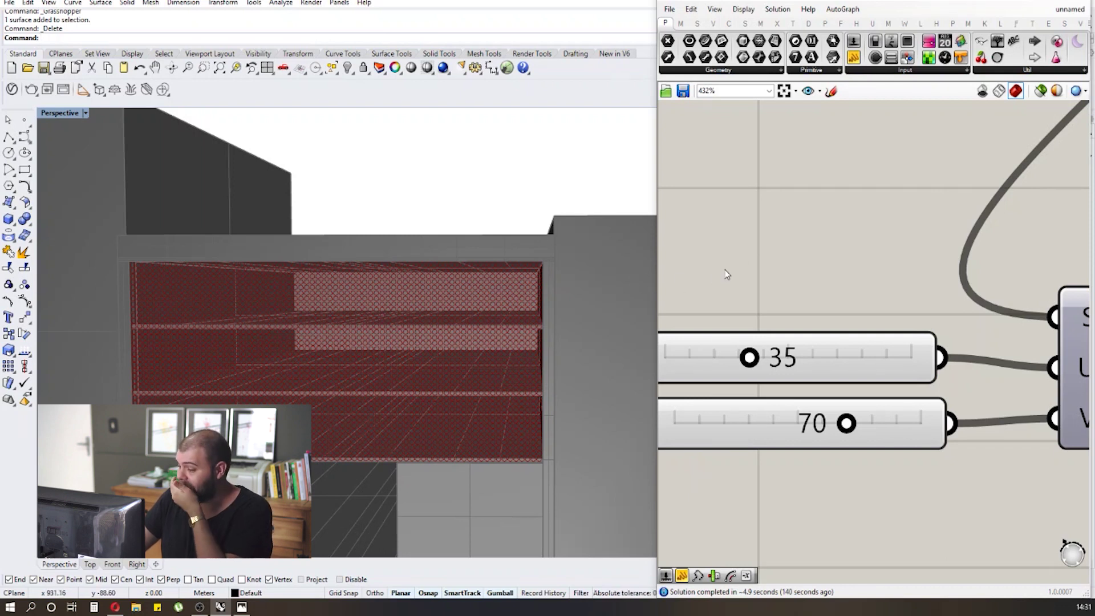
scroll(680, 286, "down", 8)
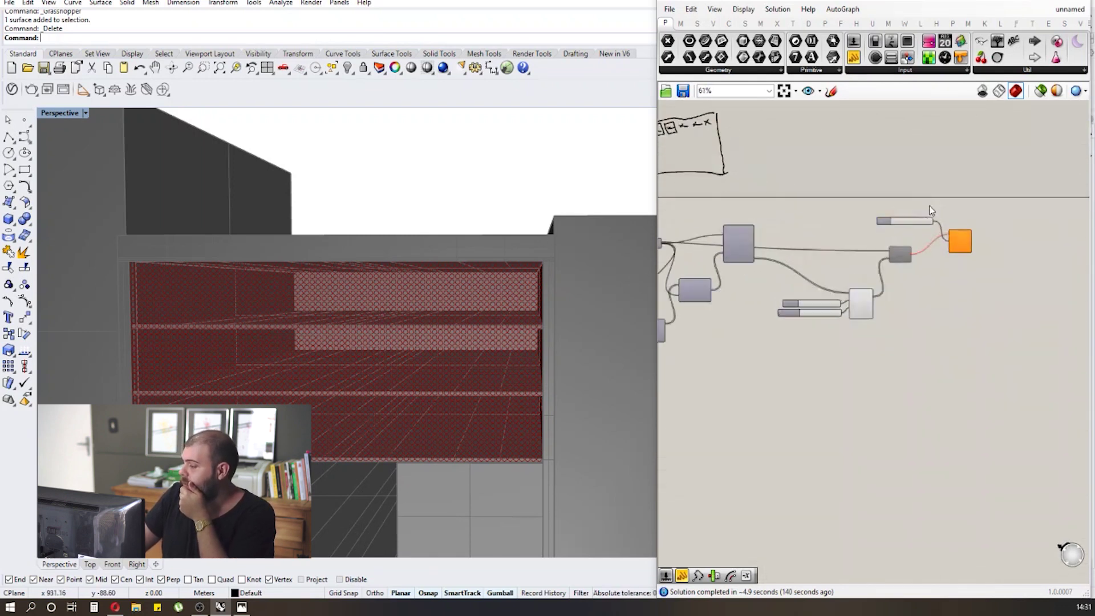
Enable the inactive Surface Split component again so the pentagon openings are recomputed.
scroll(923, 227, "up", 5)
left_click(862, 301)
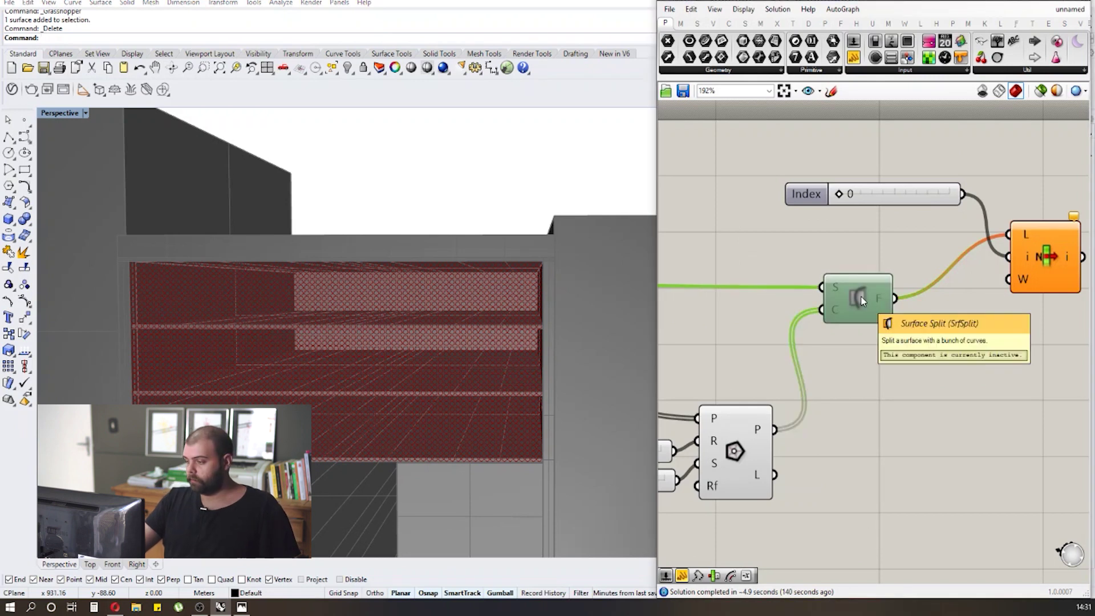
middle_click(861, 298)
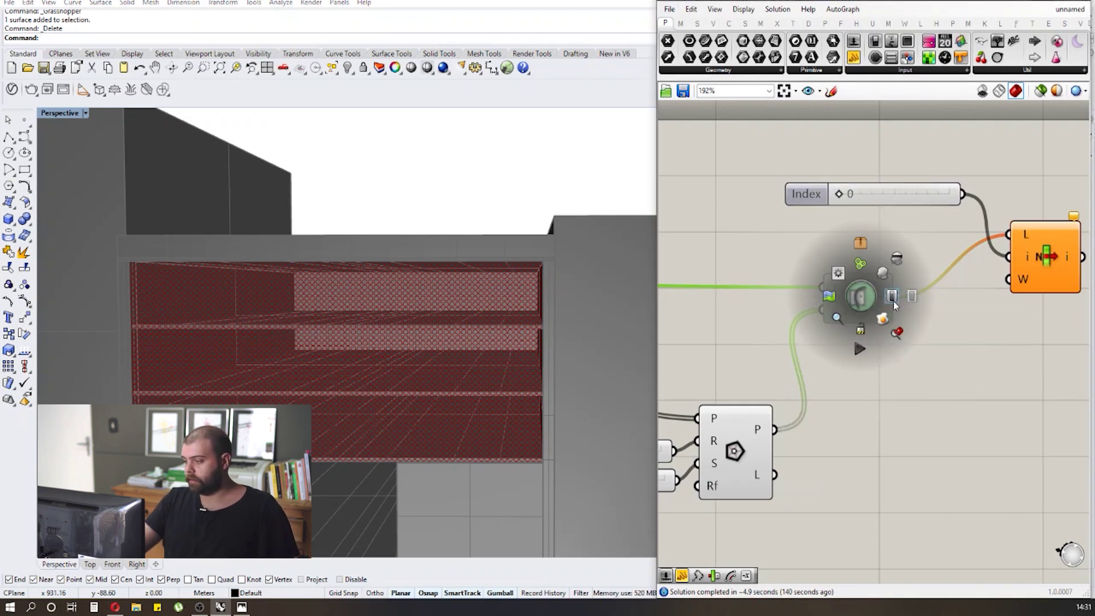
left_click(892, 298)
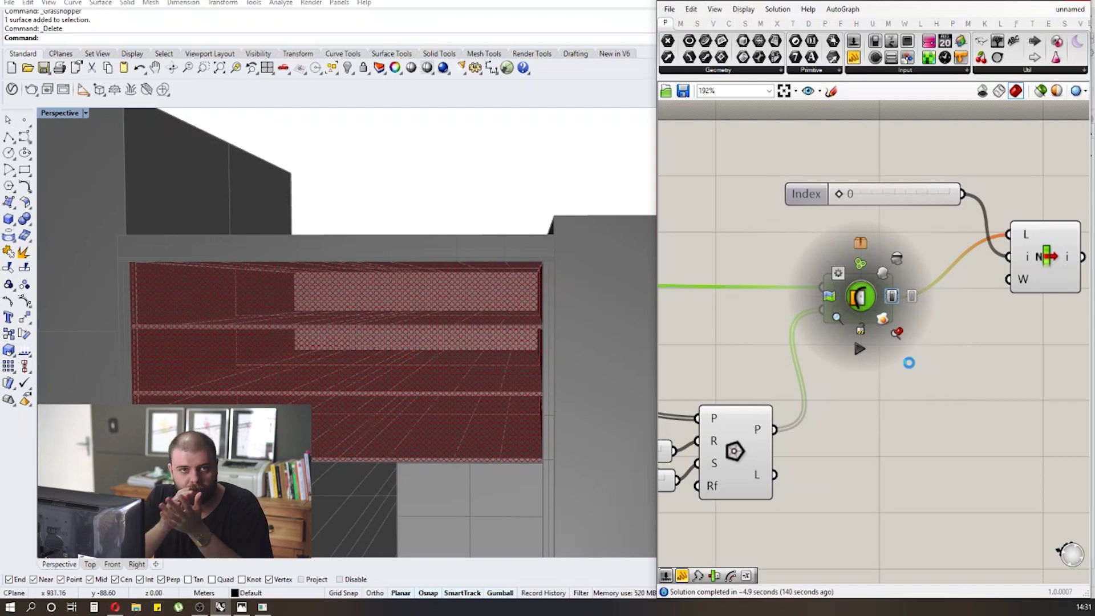
left_click(911, 368)
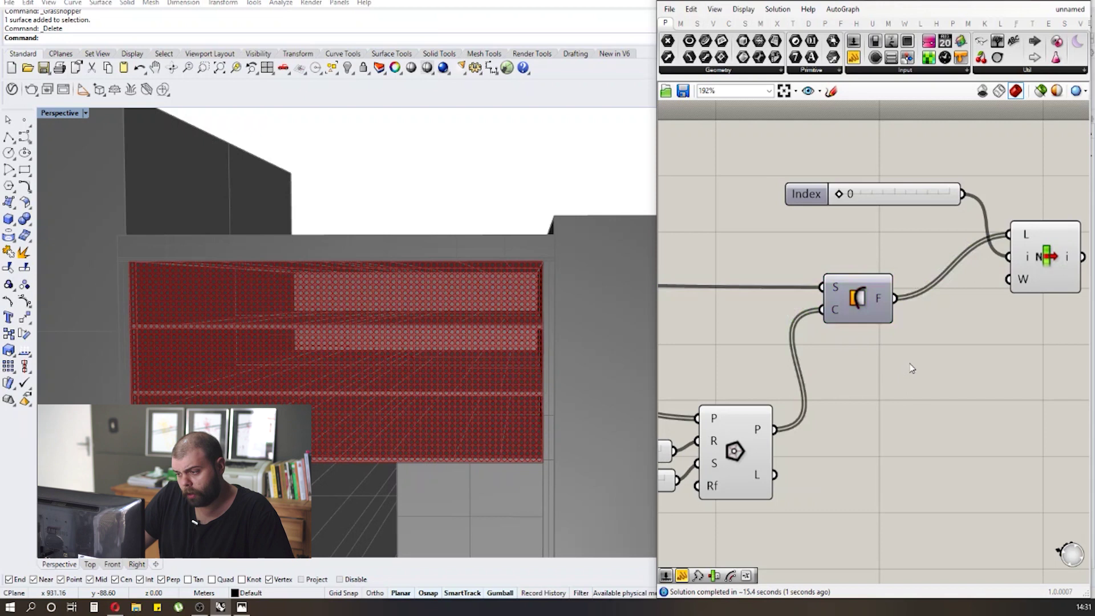
Turn off the preview of the pentagon component and its Radius and Segments sliders.
scroll(543, 257, "up", 2)
scroll(543, 255, "down", 2)
scroll(543, 256, "down", 2)
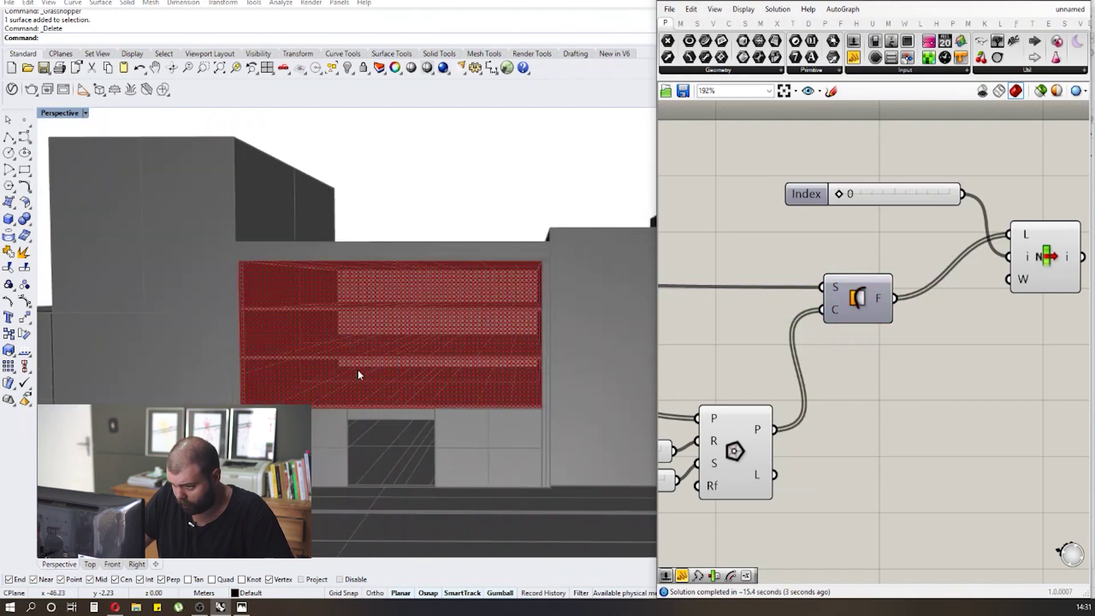
scroll(351, 351, "up", 5)
scroll(352, 357, "down", 5)
scroll(946, 348, "down", 6)
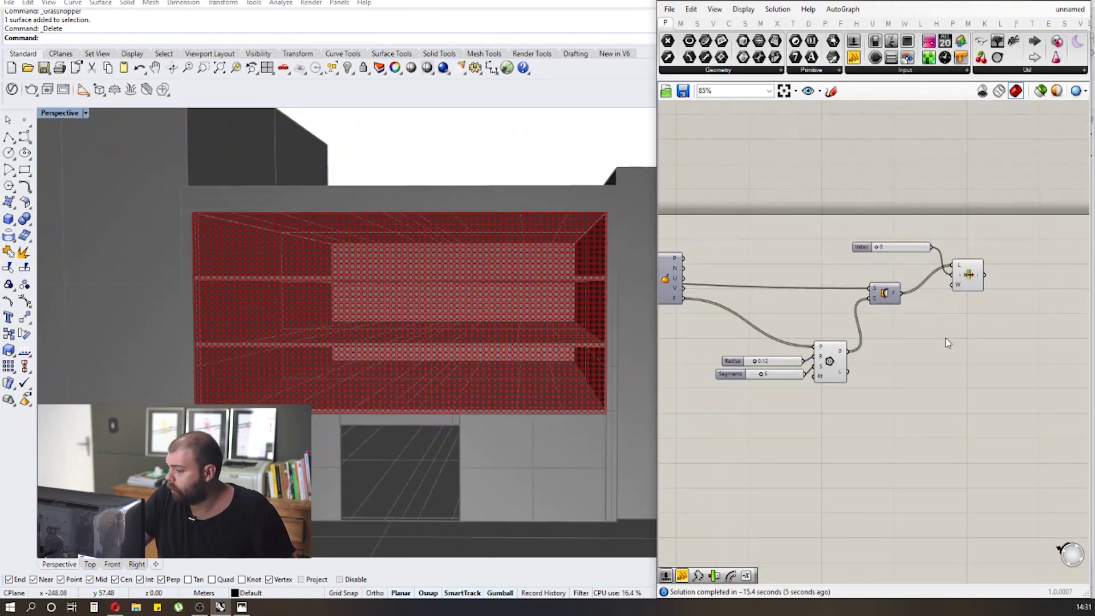
left_click_drag(903, 434, 831, 341)
scroll(888, 353, "up", 4)
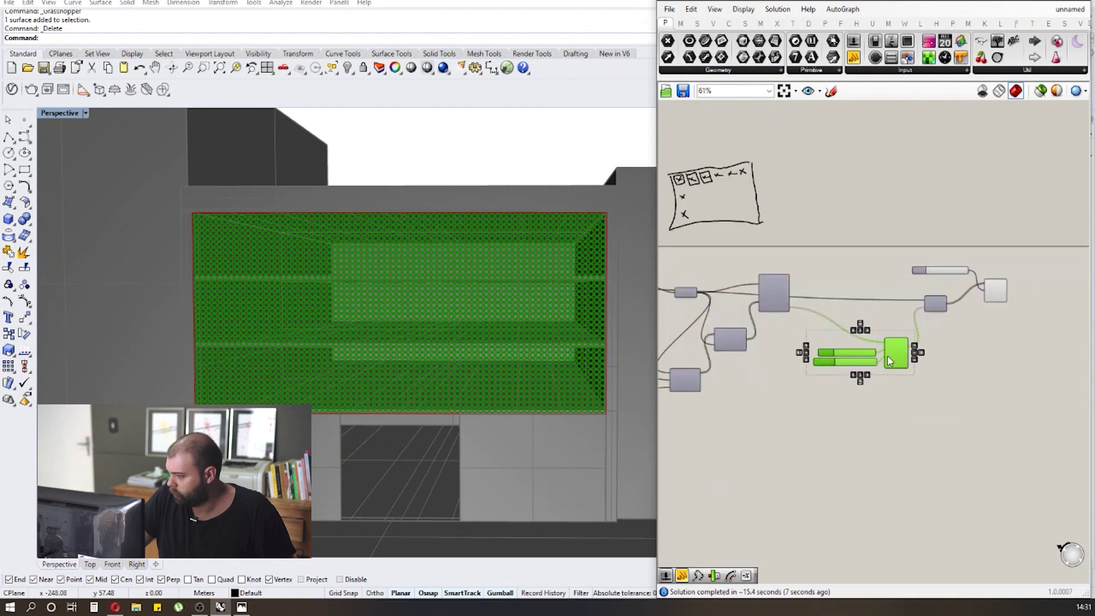
middle_click(887, 353)
left_click(925, 313)
left_click(973, 306)
Orbit and zoom sideways around the split facade panel to inspect the perforations.
left_click(1038, 265)
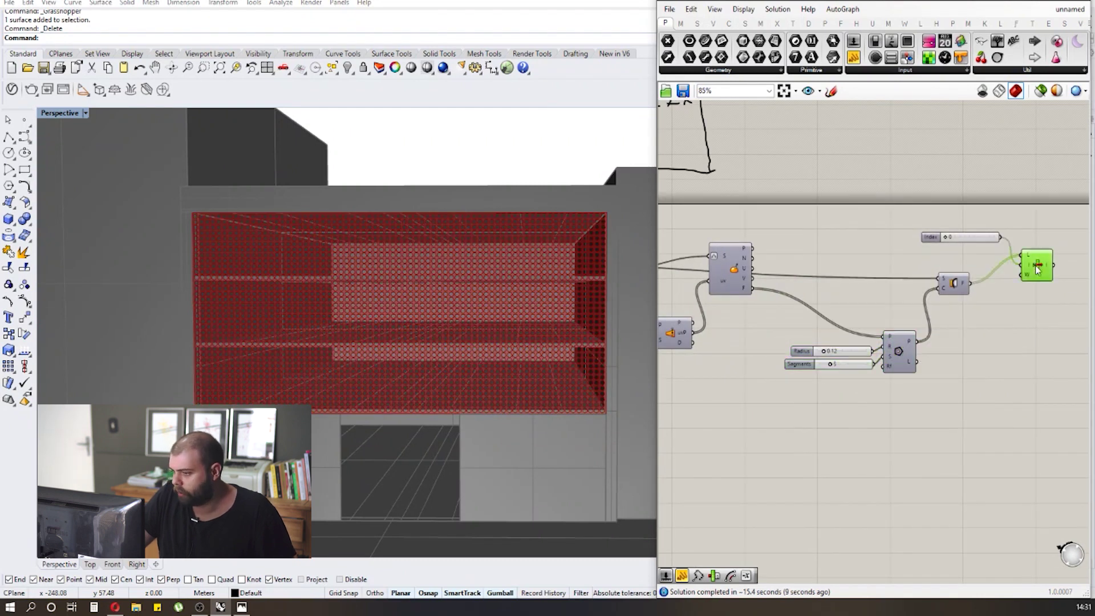
left_click(838, 195)
scroll(485, 308, "down", 3)
right_click_drag(460, 296, 407, 249)
scroll(409, 249, "up", 5)
scroll(409, 249, "down", 4)
scroll(361, 227, "up", 3)
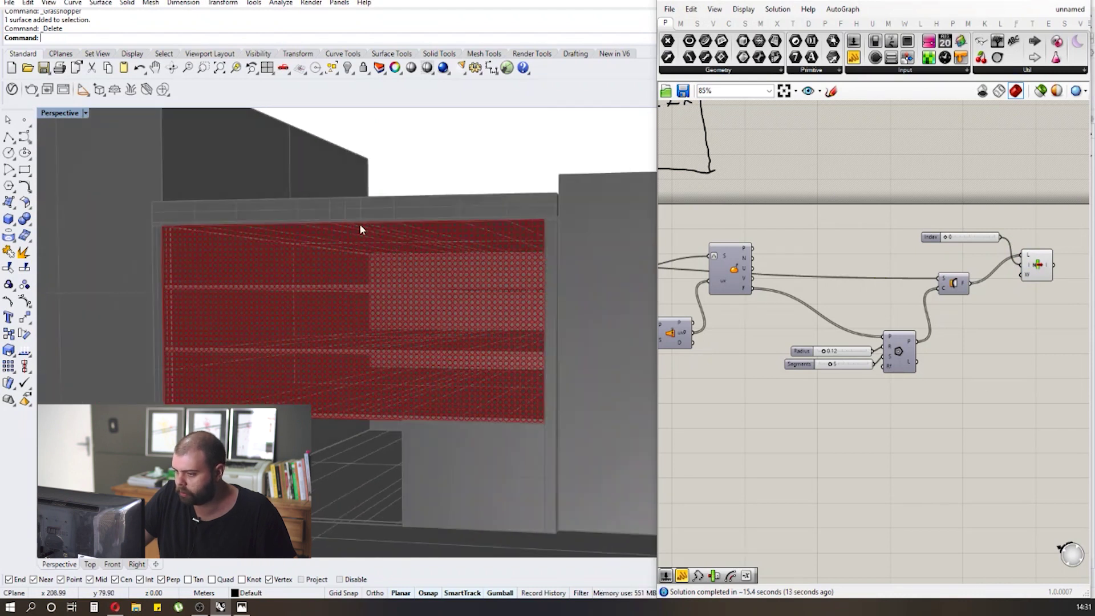
scroll(368, 245, "down", 3)
scroll(361, 259, "up", 1)
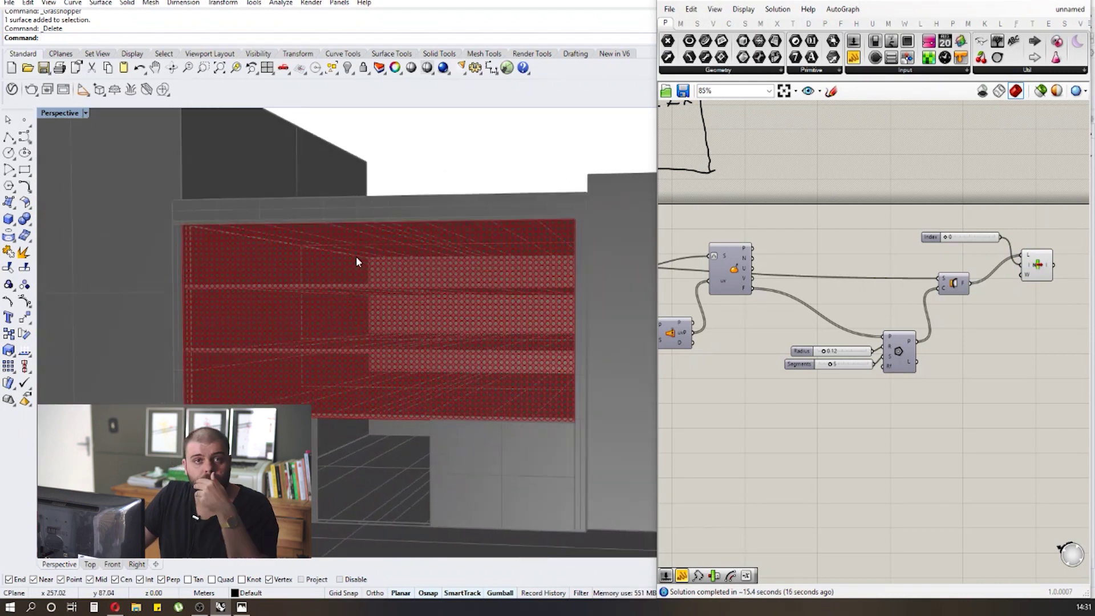
scroll(247, 228, "up", 4)
scroll(139, 228, "down", 3)
scroll(129, 230, "up", 2)
scroll(879, 357, "up", 3)
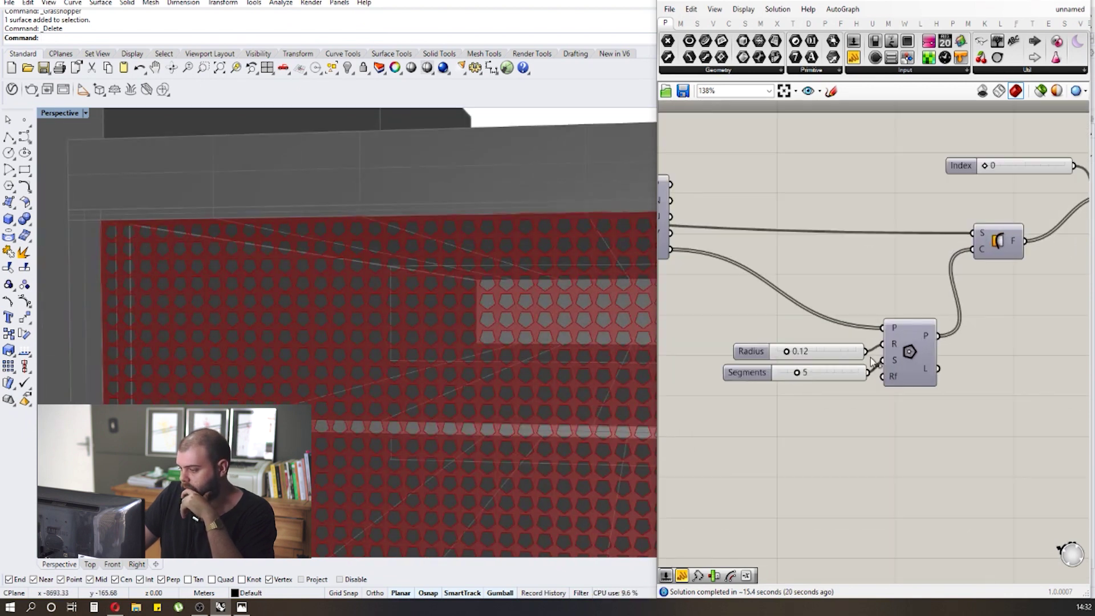
scroll(118, 209, "down", 4)
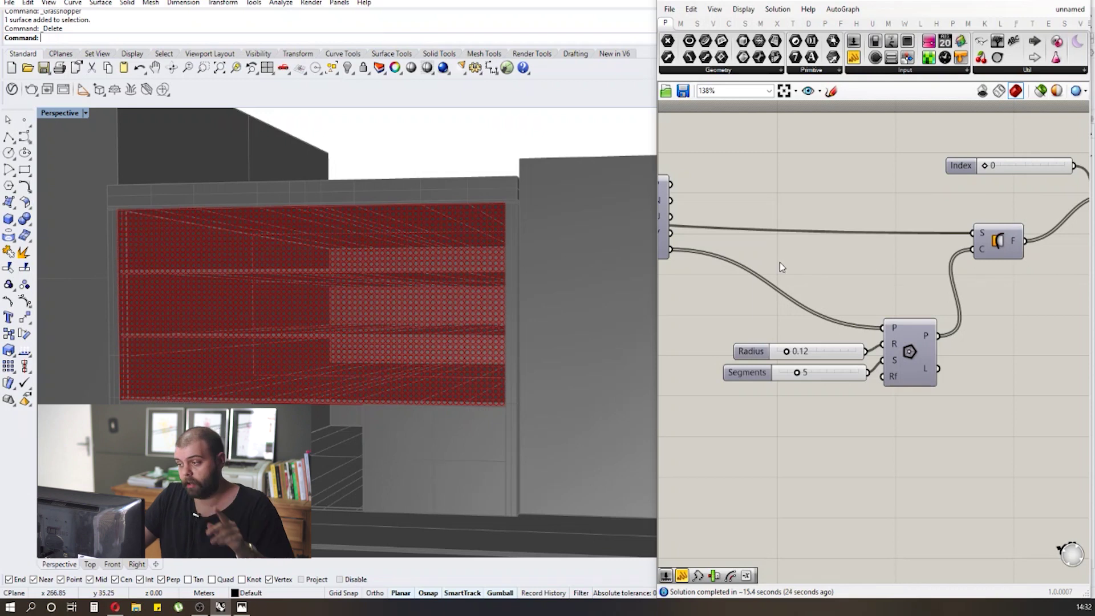
scroll(764, 259, "down", 3)
scroll(951, 231, "up", 4)
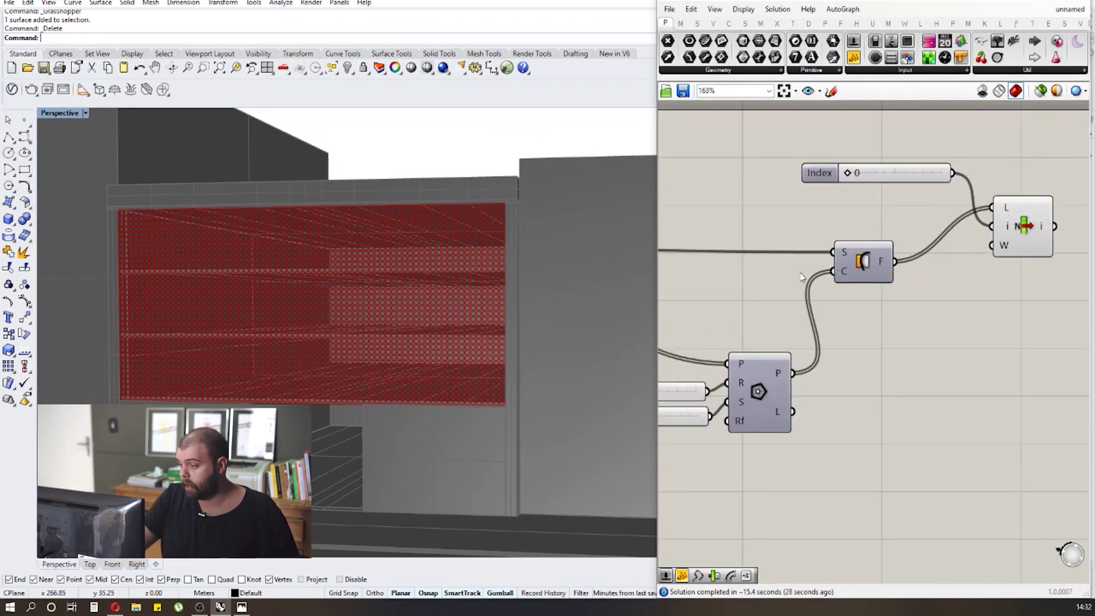
scroll(897, 256, "up", 3)
Check Surface Split's quick options without changes, then highlight List Item's facade output.
left_click(890, 265)
middle_click(895, 268)
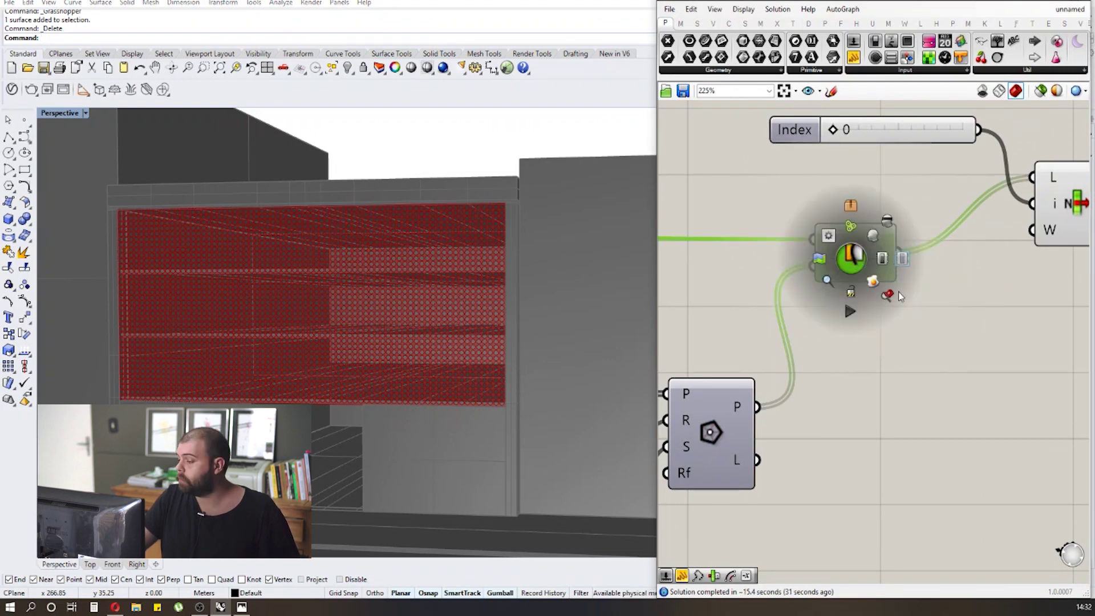
left_click(906, 413)
scroll(767, 342, "down", 4)
left_click(982, 307)
scroll(1043, 261, "up", 2)
scroll(908, 272, "down", 1)
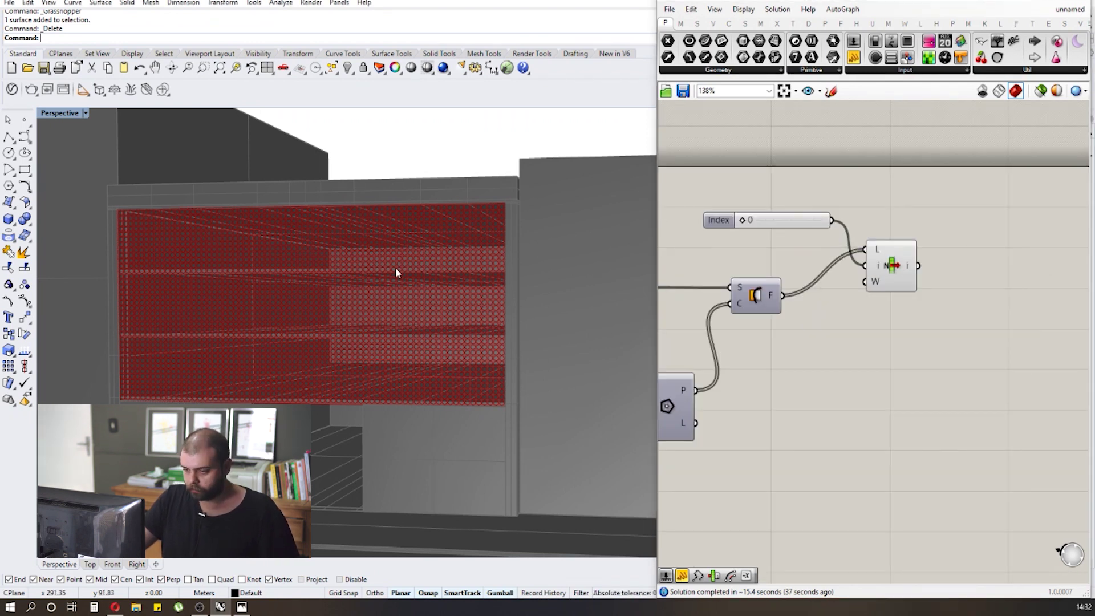
scroll(897, 258, "up", 3)
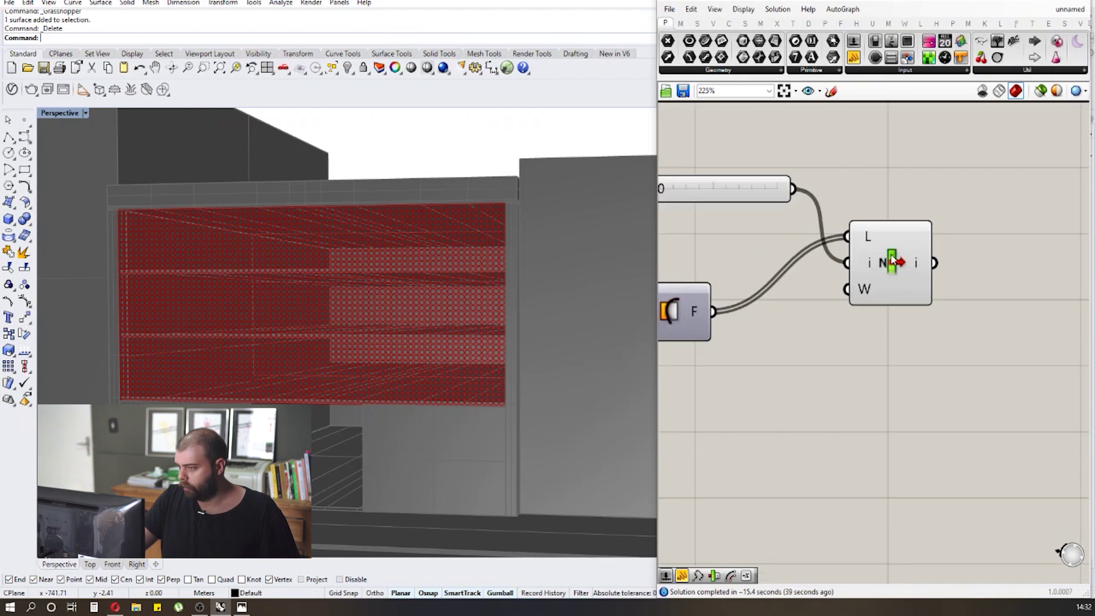
left_click(894, 261)
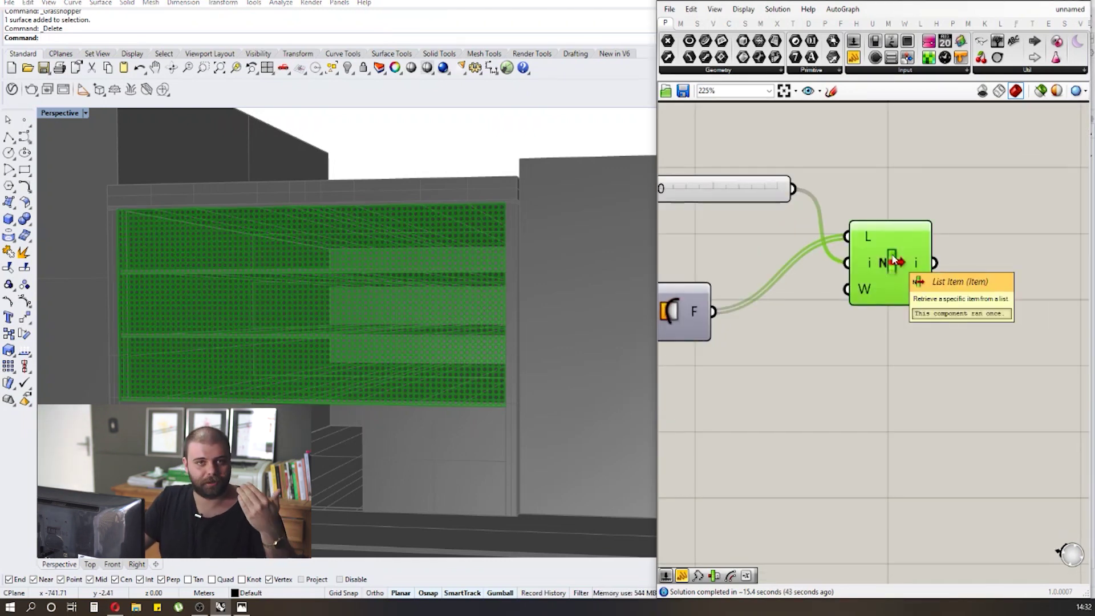
Bake the List Item's perforated facade into Rhino with default attributes, then close Grasshopper.
right_click(896, 261)
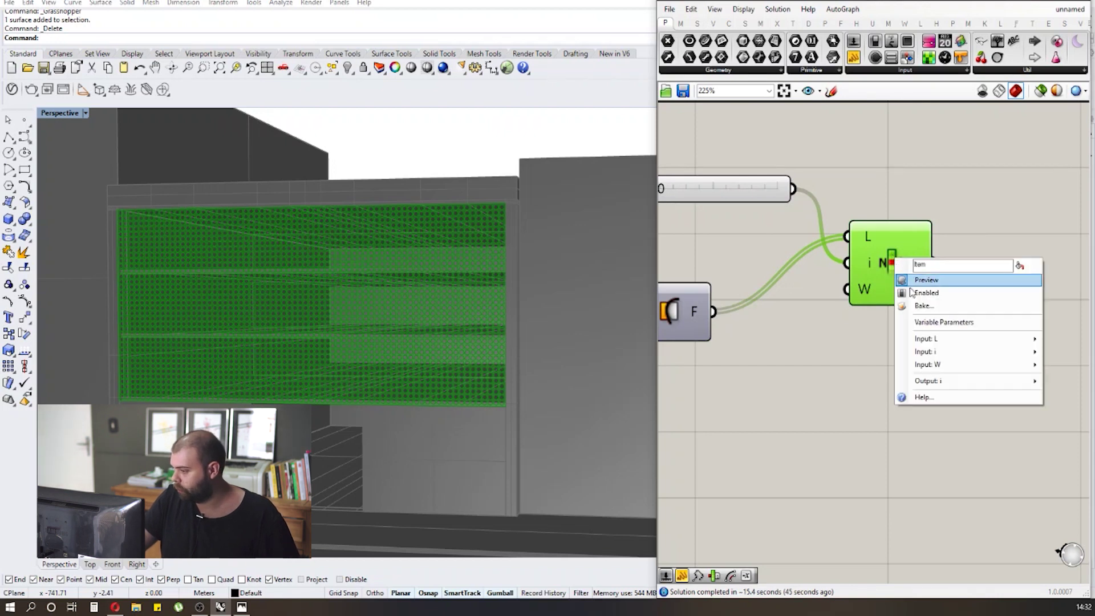
left_click(915, 305)
left_click(933, 418)
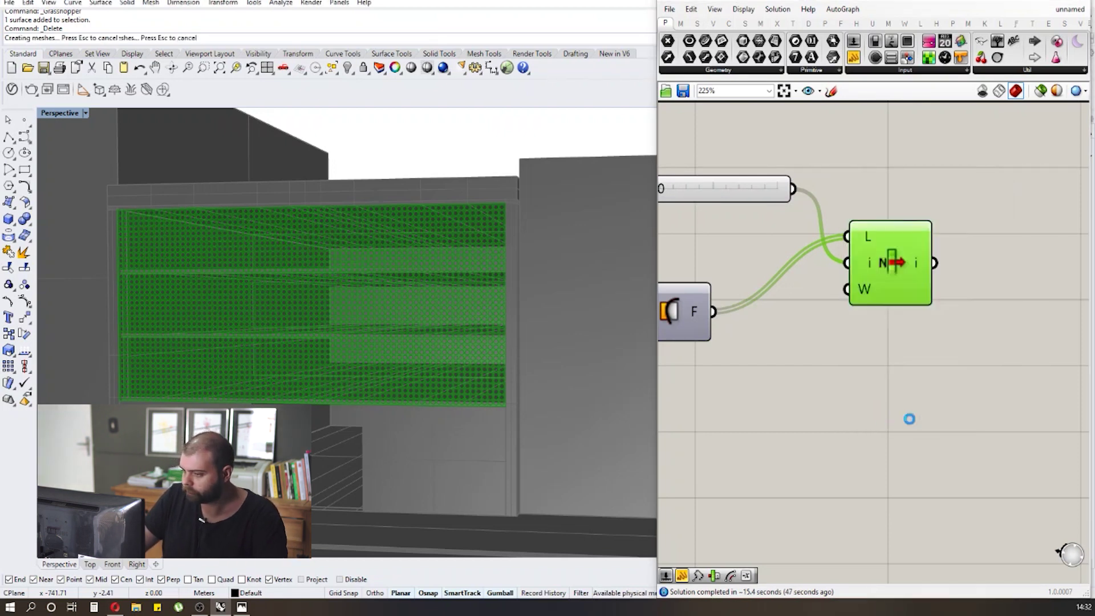
left_click(1076, 3)
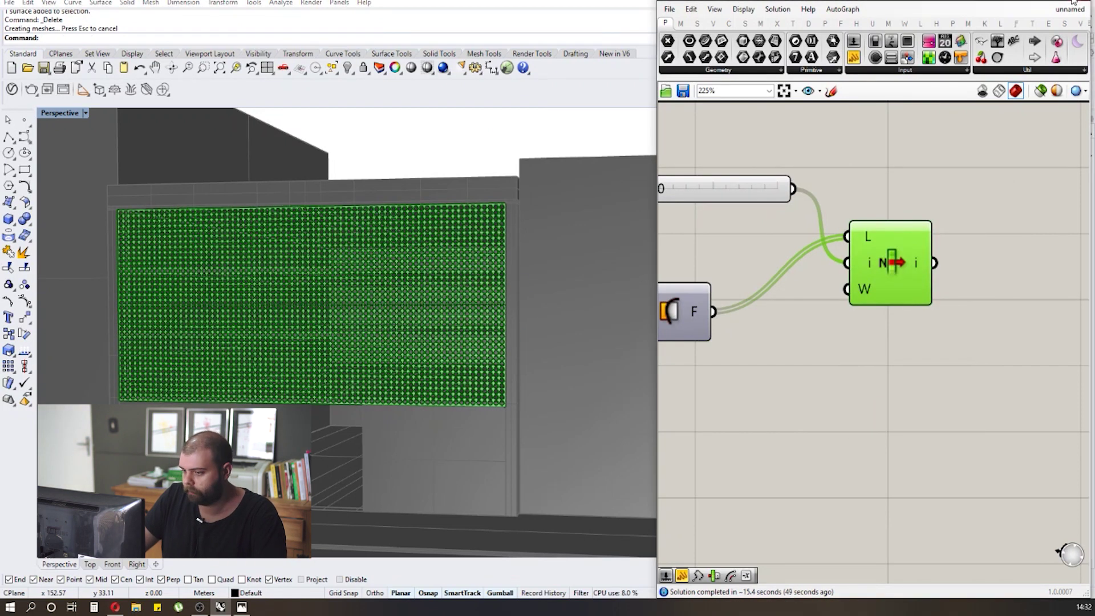
Orbit and zoom the Rhino viewport to inspect the baked perforated facade panel.
scroll(631, 228, "down", 3)
right_click_drag(396, 260, 384, 264)
scroll(296, 247, "up", 6)
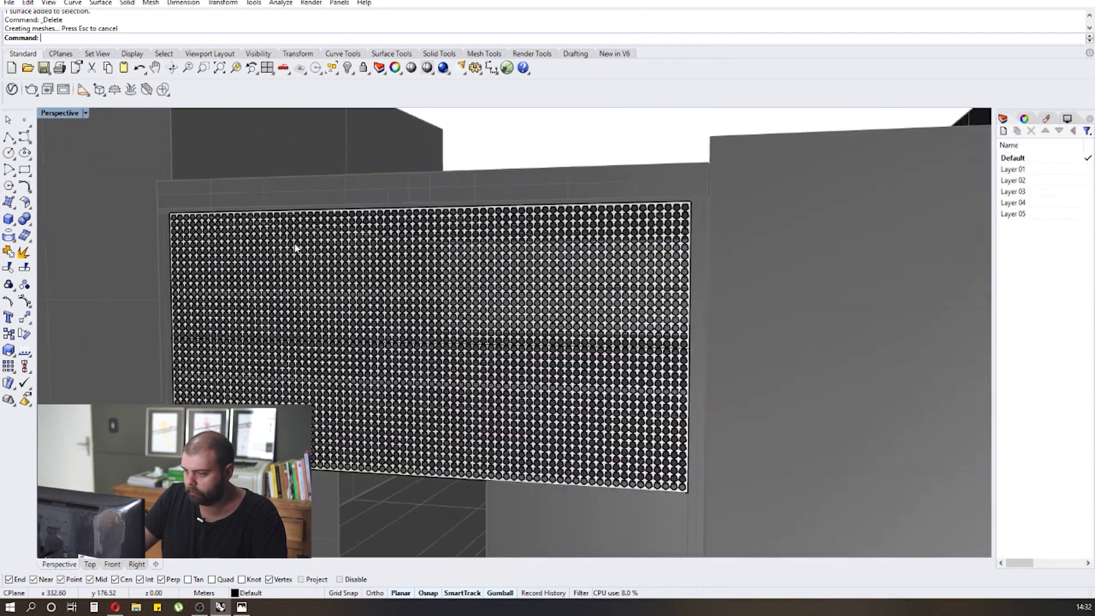
right_click_drag(315, 267, 339, 220)
scroll(302, 223, "up", 4)
scroll(305, 206, "down", 4)
scroll(337, 217, "down", 3)
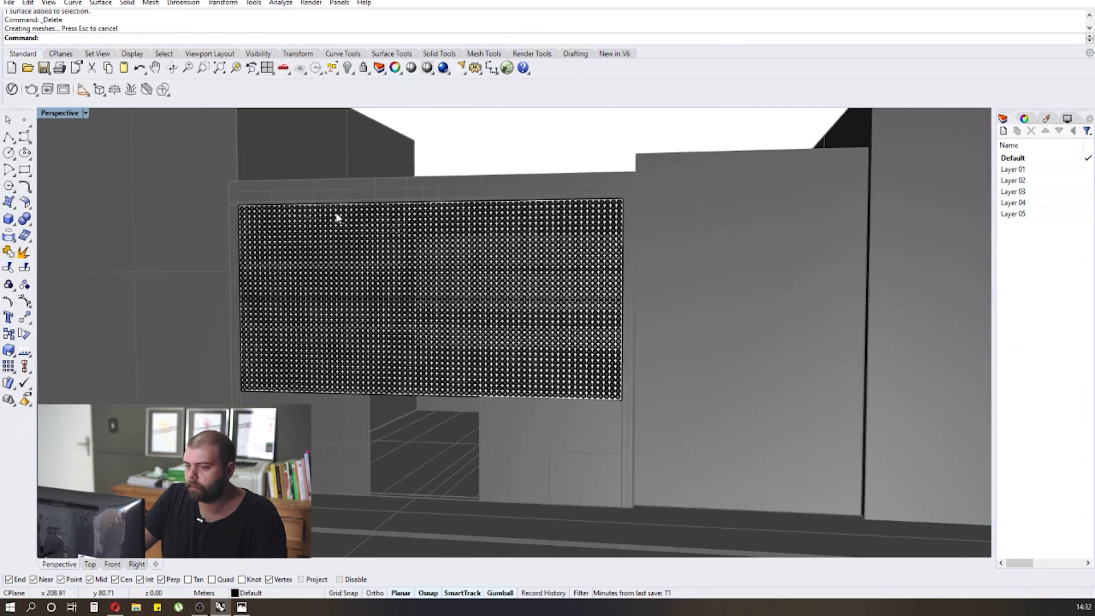
left_click(60, 113)
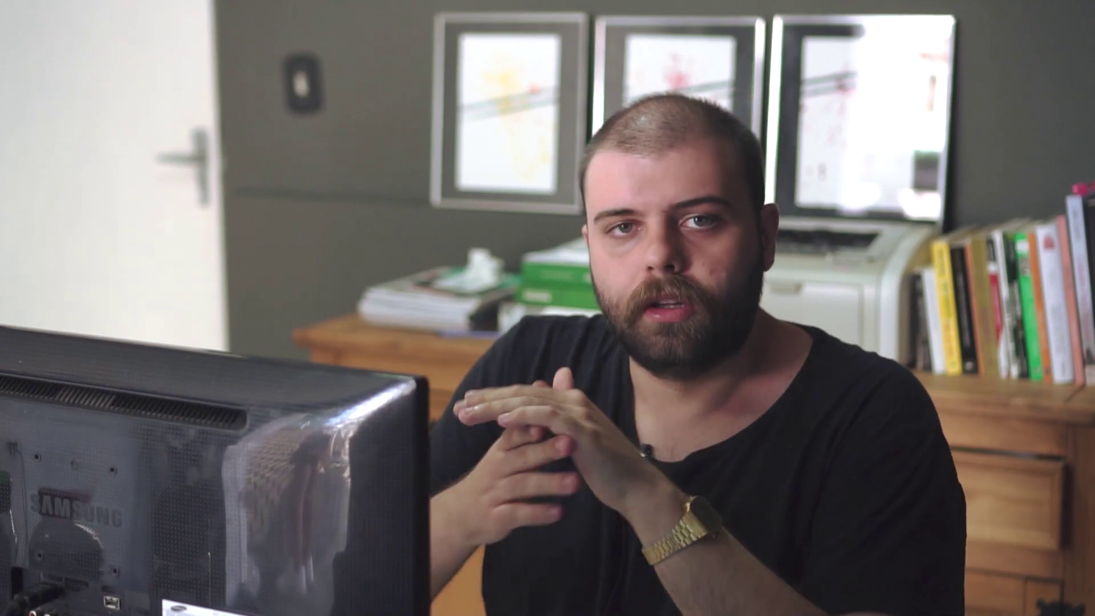